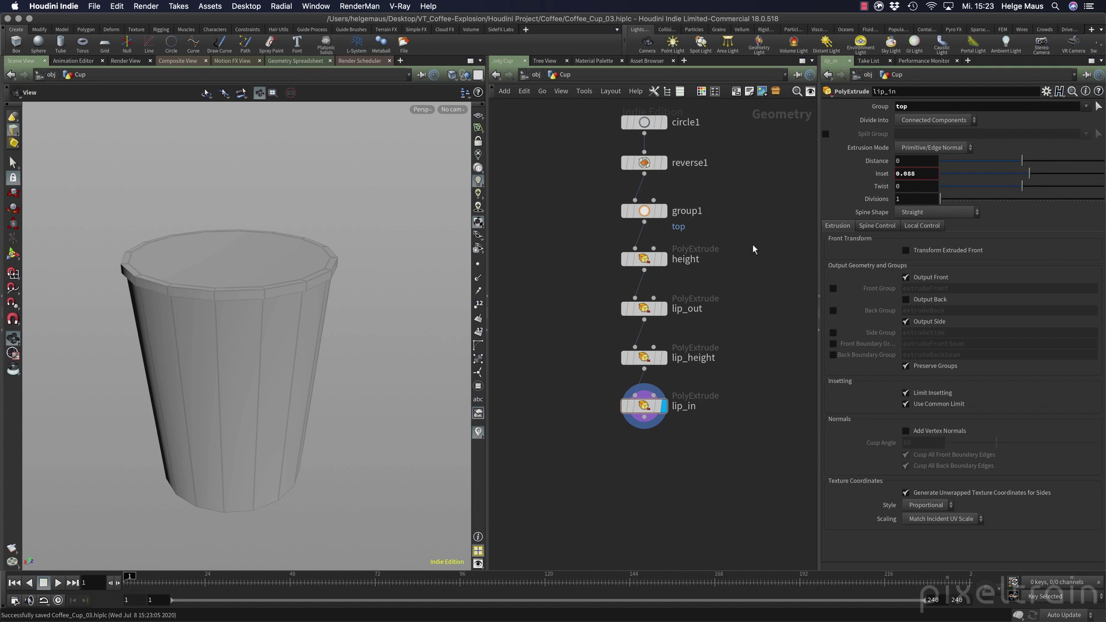
Examine the parameters of the height, group1, lip_out, lip_height and lip_in nodes in the Cup network.
drag(383, 277, 277, 334)
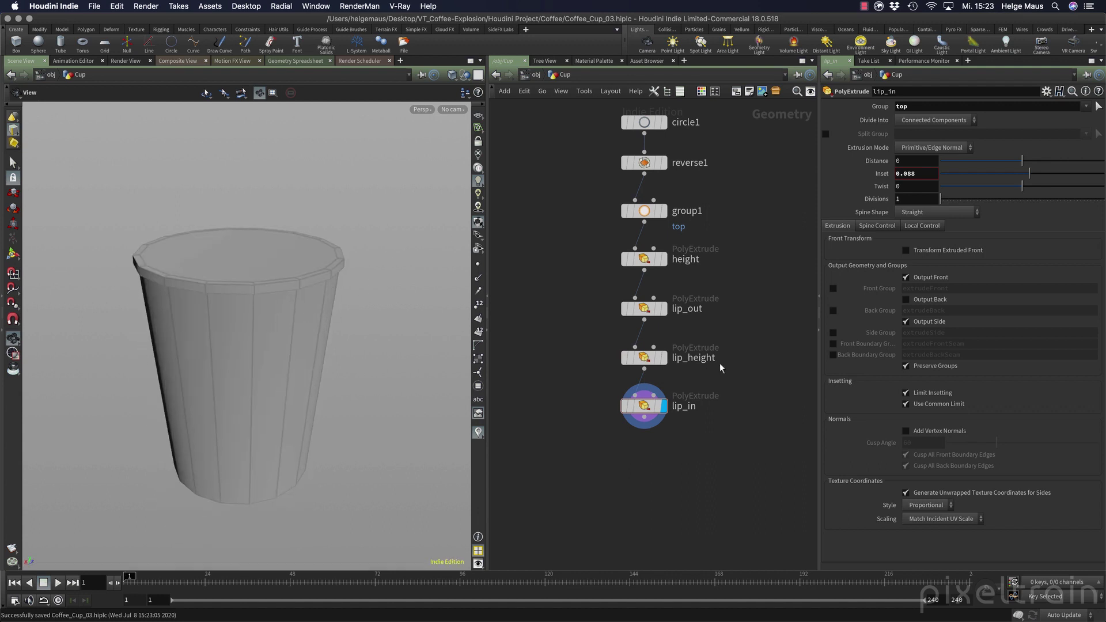
click(637, 260)
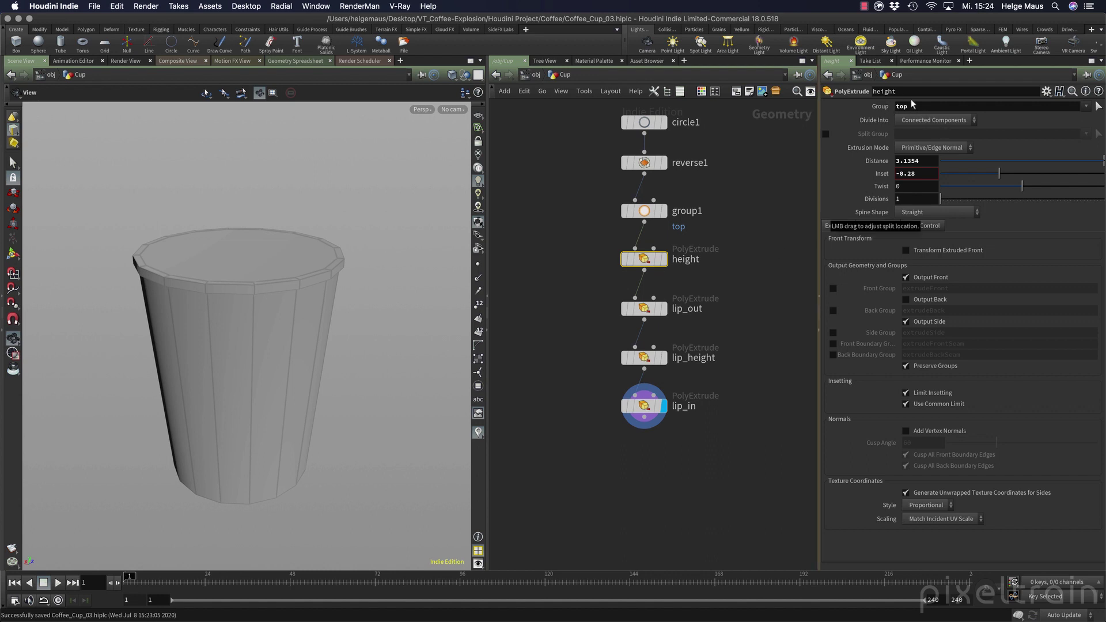
click(654, 213)
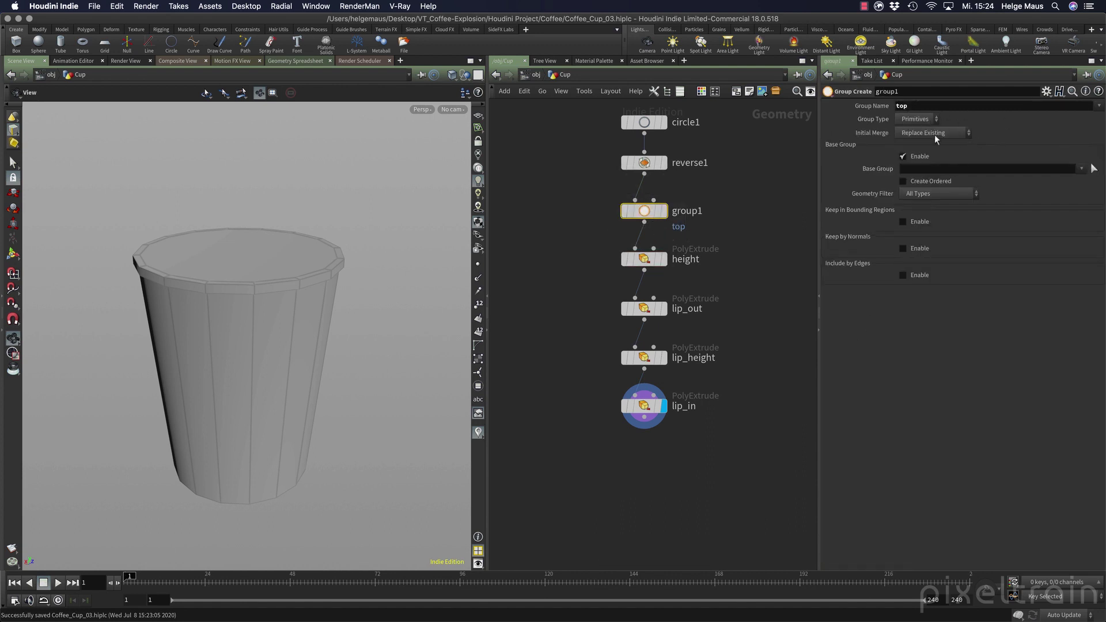
click(648, 260)
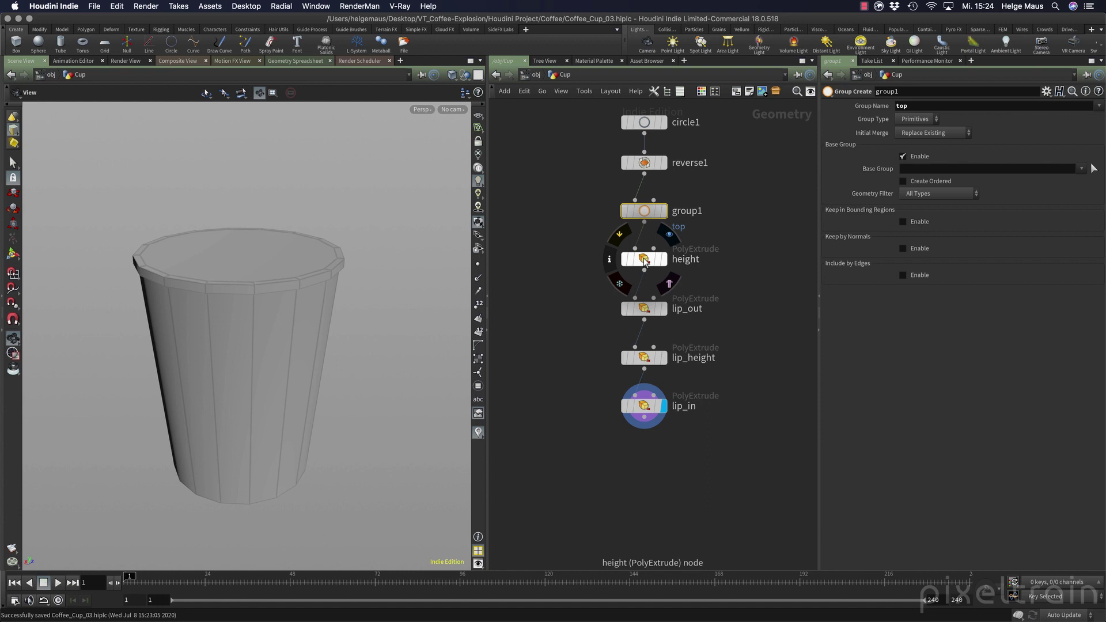
click(652, 317)
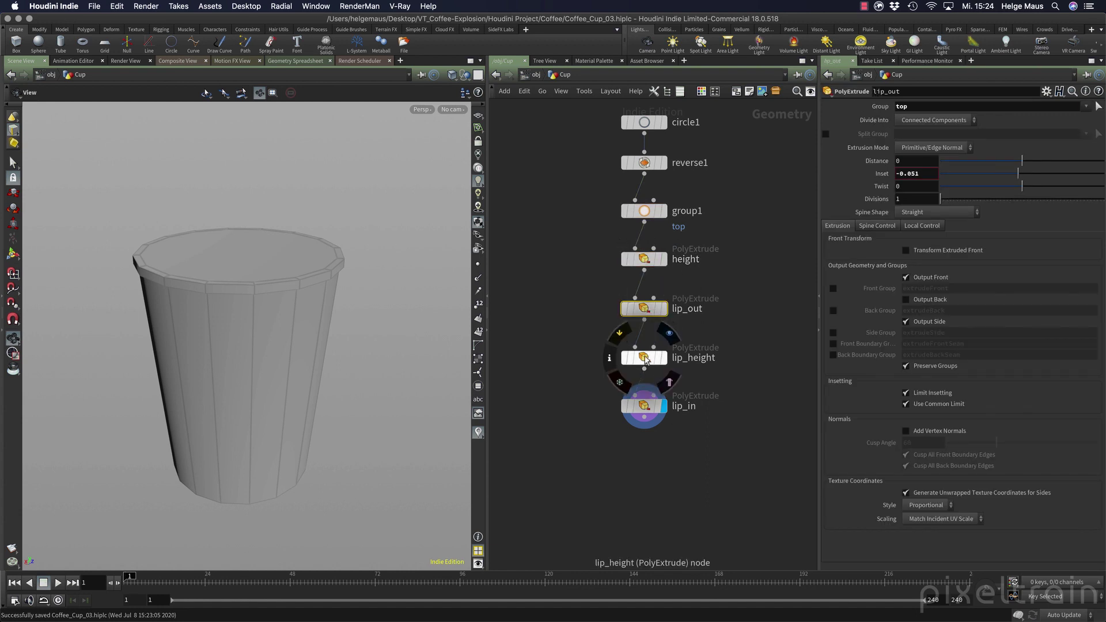
click(646, 360)
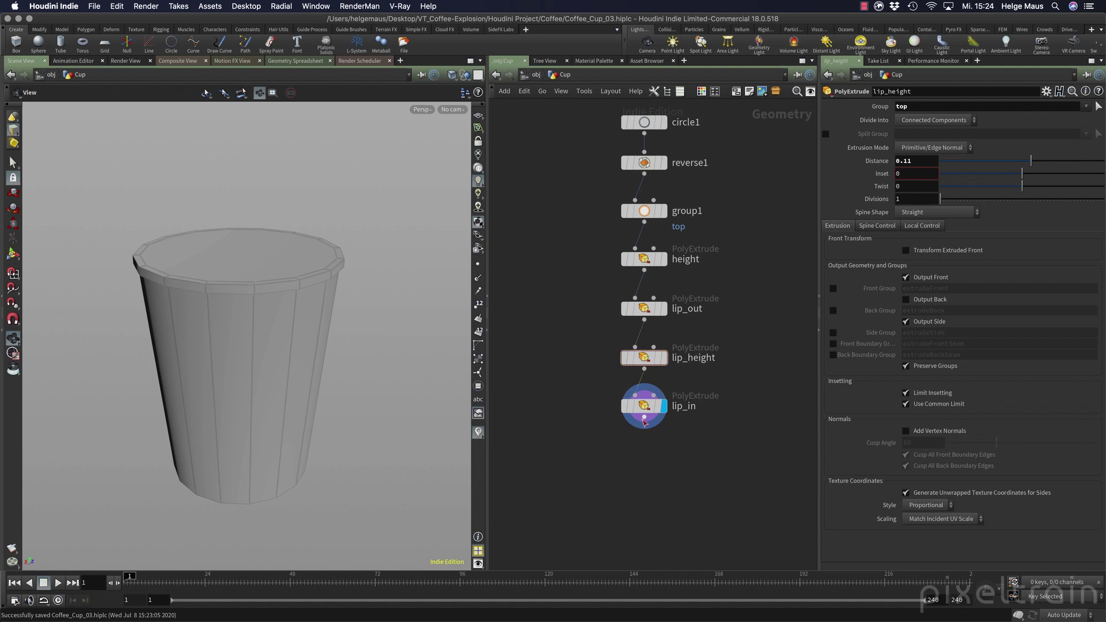
click(646, 410)
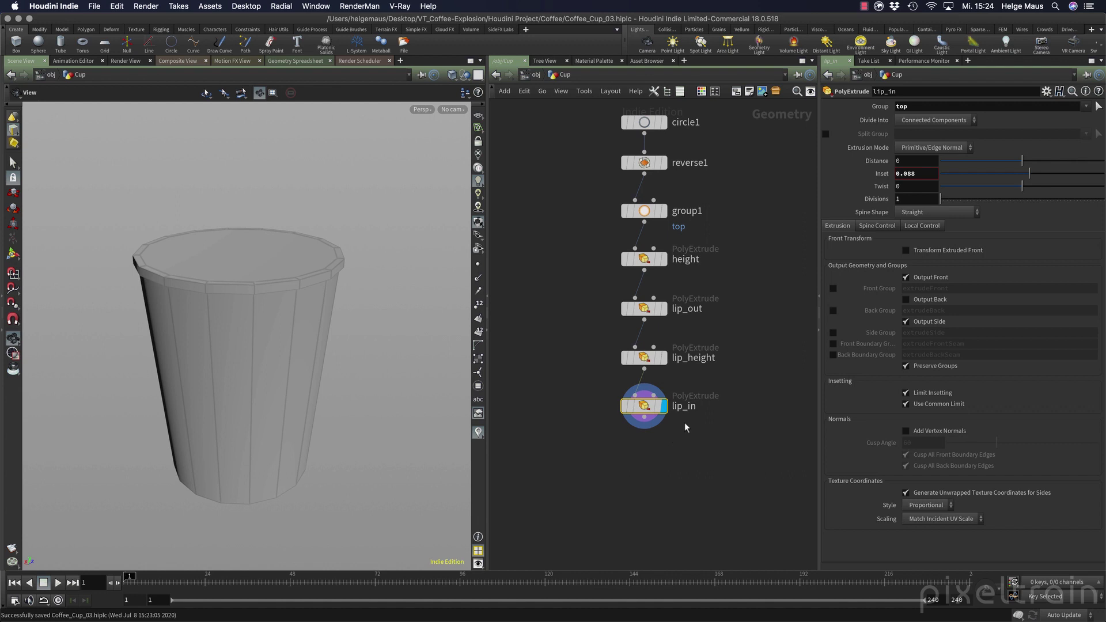
mouse_move(646, 412)
alt+drag(646, 412, 648, 455)
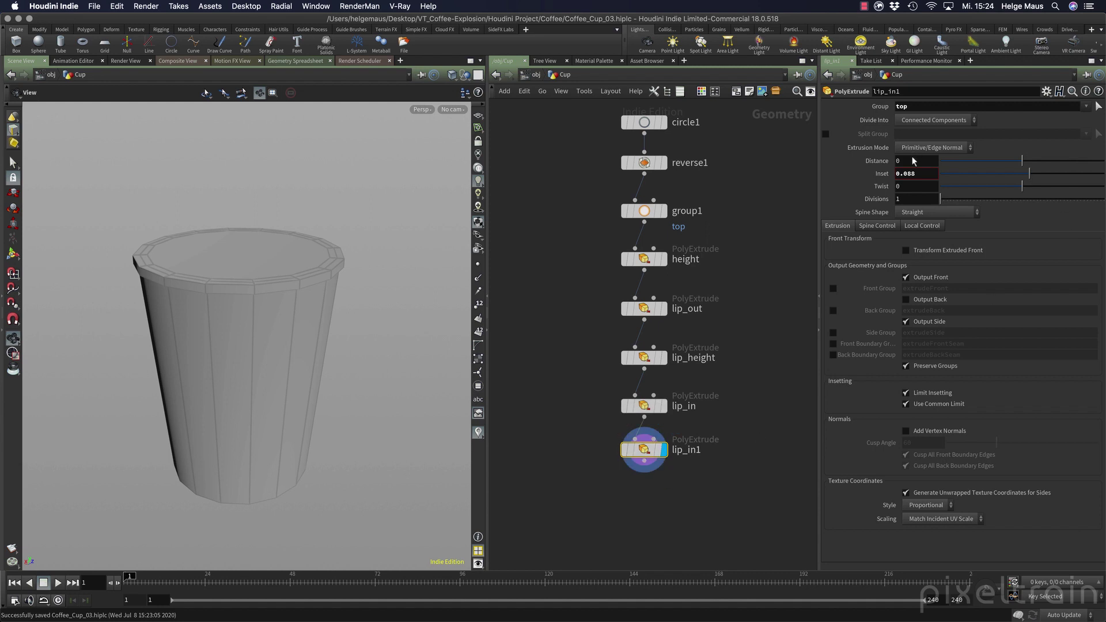
ctrl+middle_click(883, 173)
key(Delete)
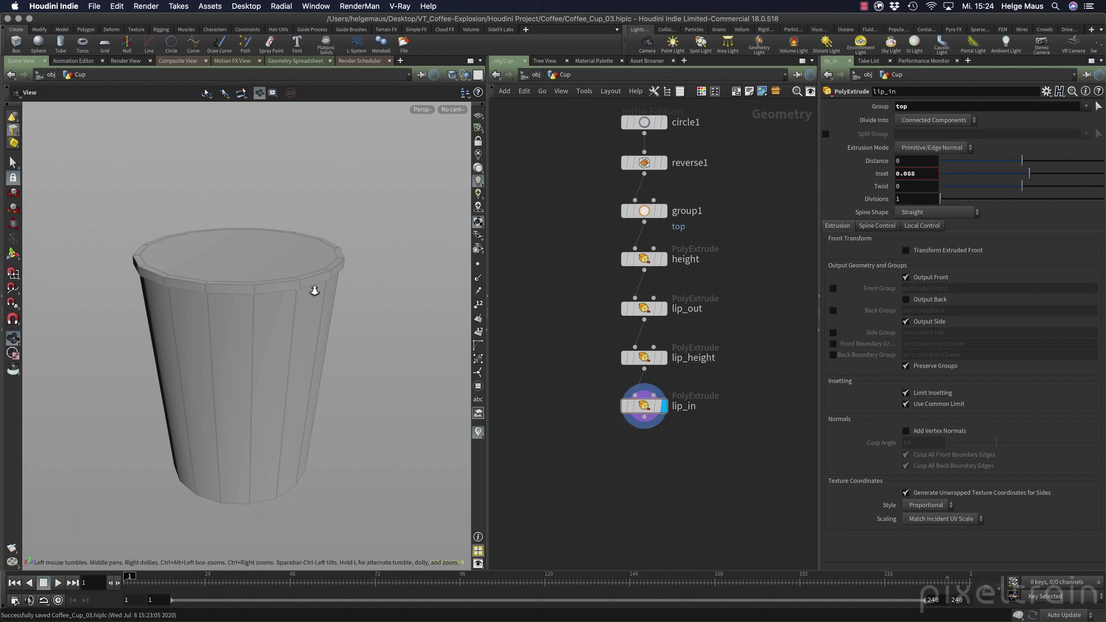
Activate the viewport's Select tool in primitive selection mode for picking the cup's top face.
alt+right_drag(314, 288, 355, 288)
alt+drag(356, 288, 356, 292)
alt+middle_drag(357, 292, 382, 285)
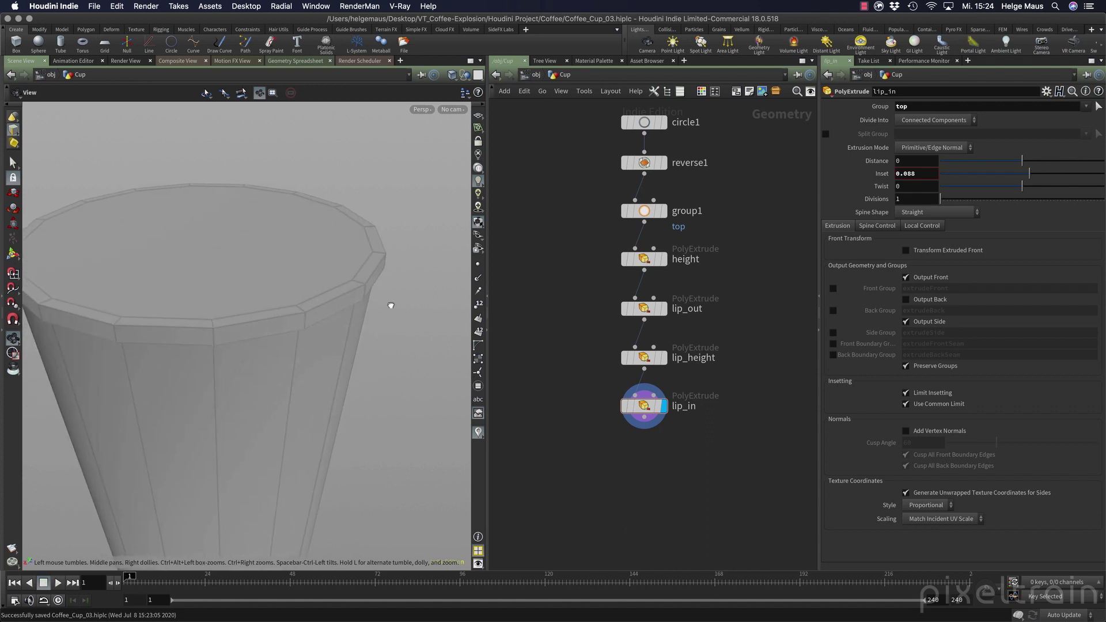
alt+drag(388, 306, 407, 276)
alt+drag(389, 233, 409, 271)
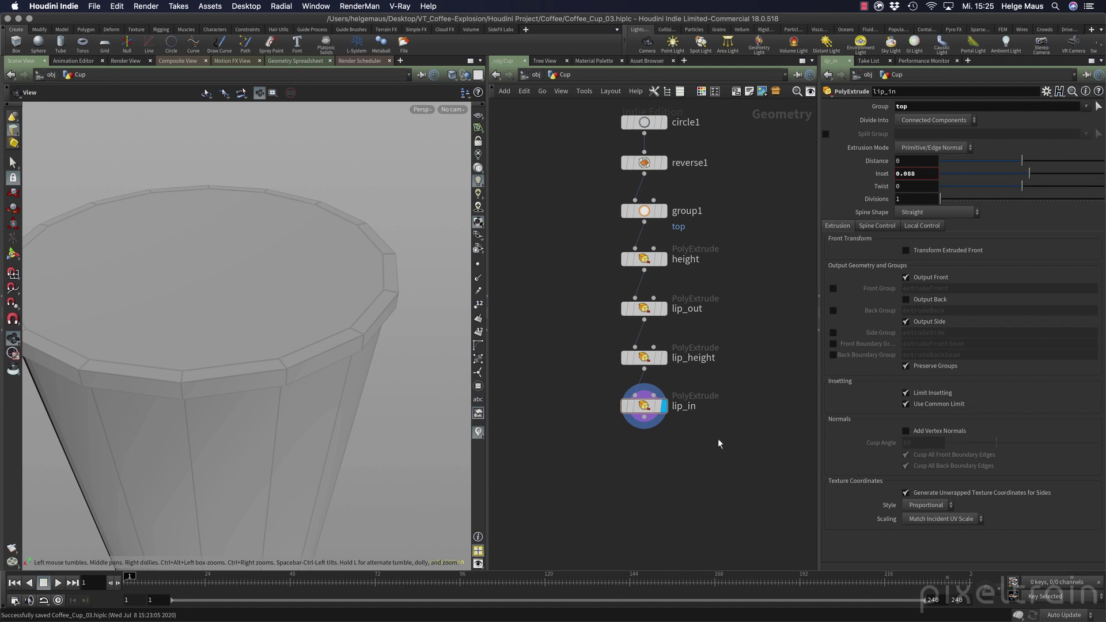
mouse_move(650, 440)
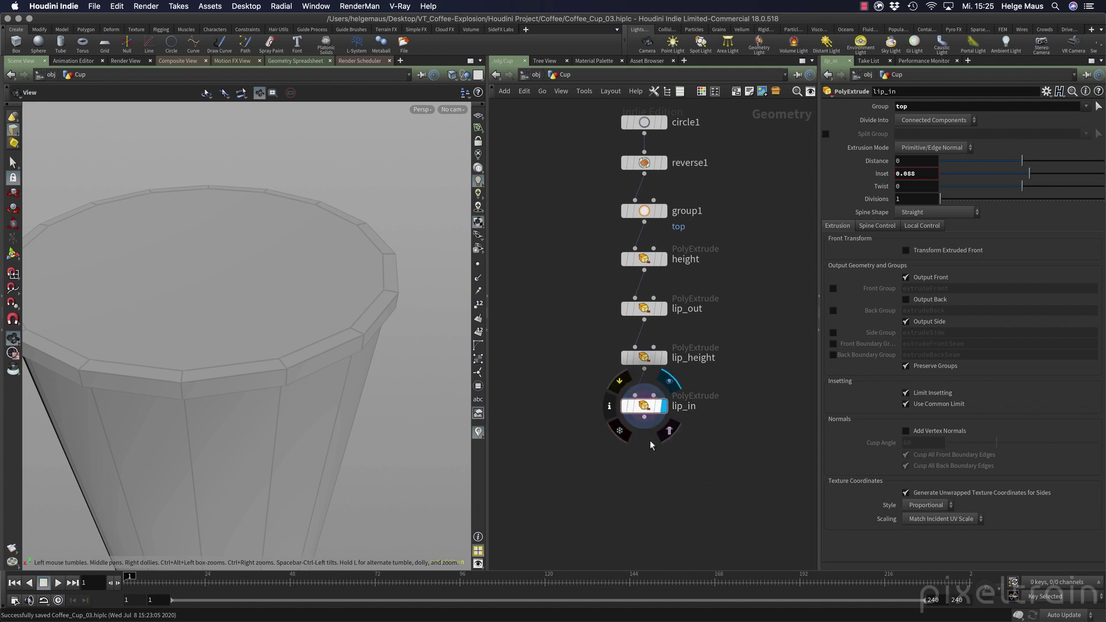
key(s)
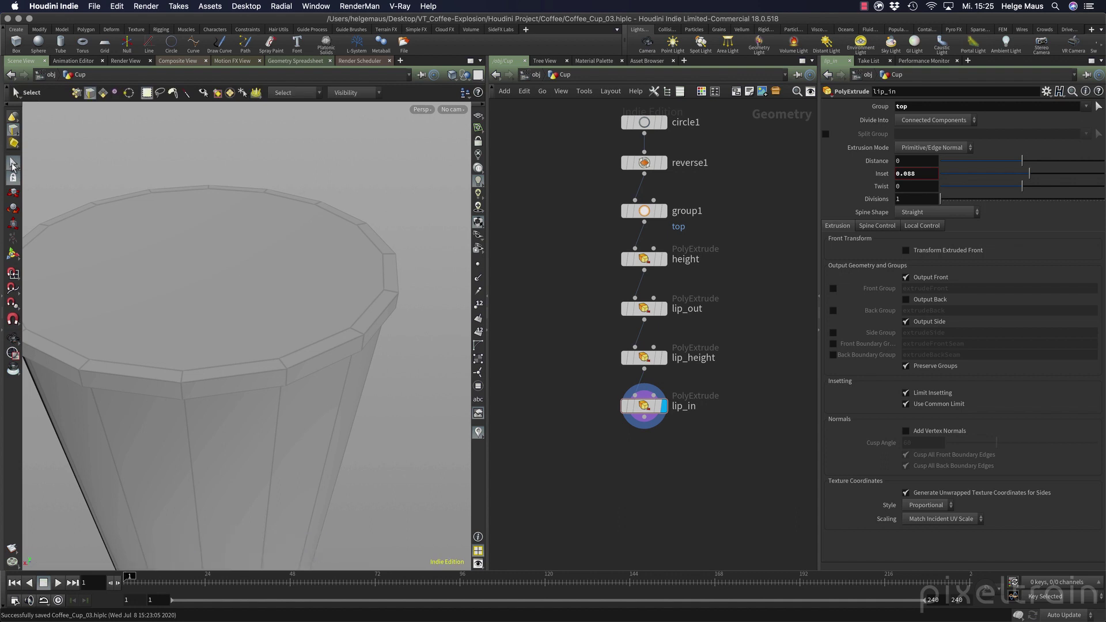
key(Escape)
drag(177, 282, 264, 274)
key(s)
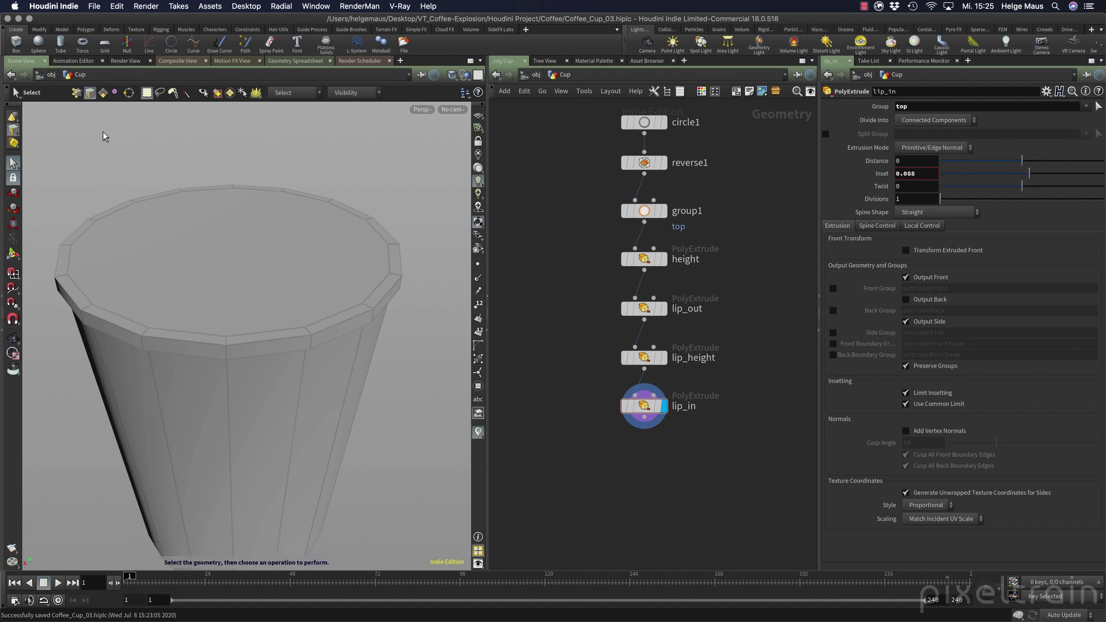
key(4)
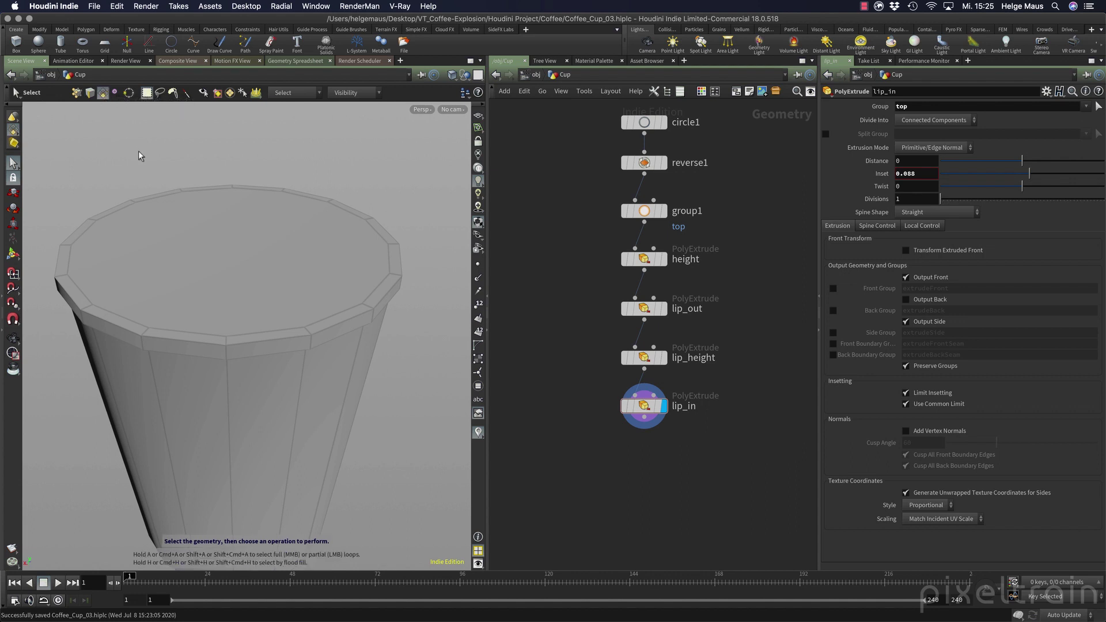
Show the geometry group list in the viewport and inspect the display color of the top group.
click(319, 94)
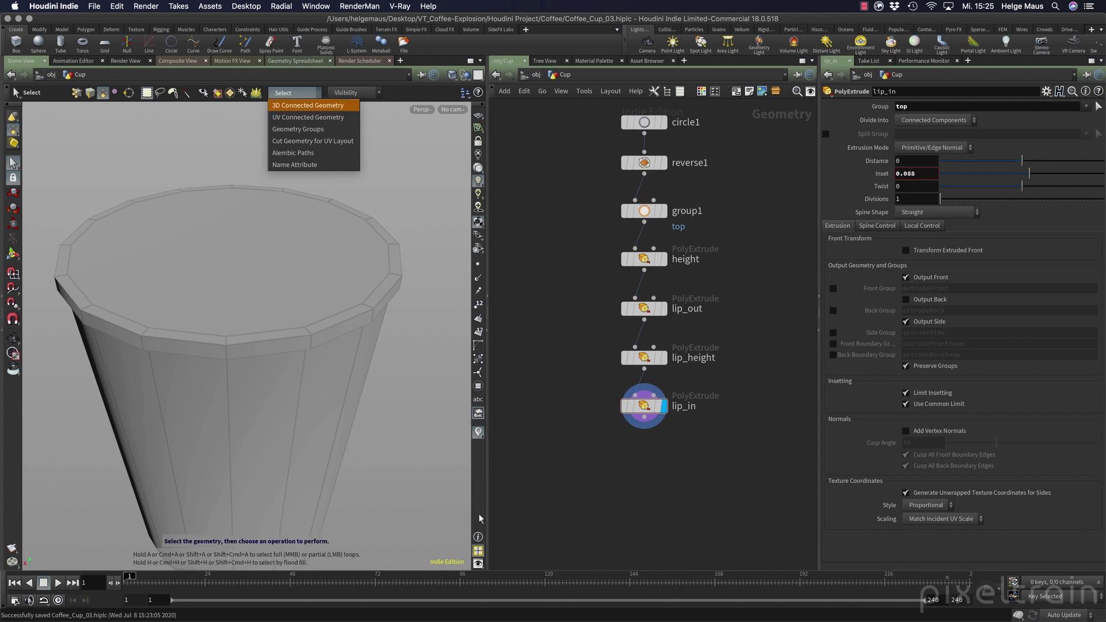
click(478, 429)
click(478, 387)
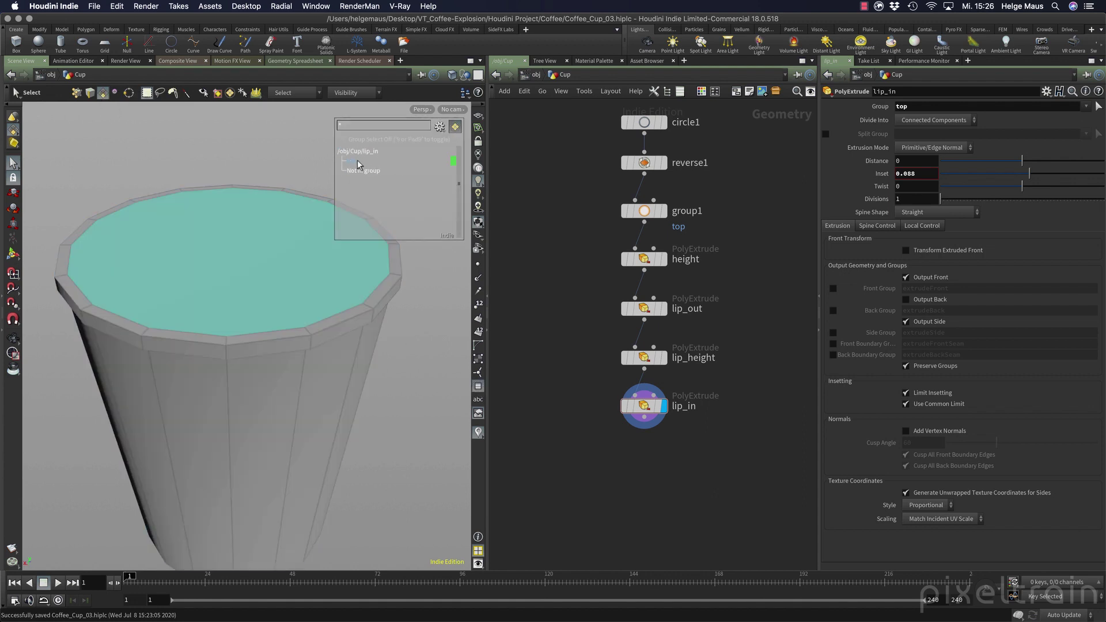
click(454, 161)
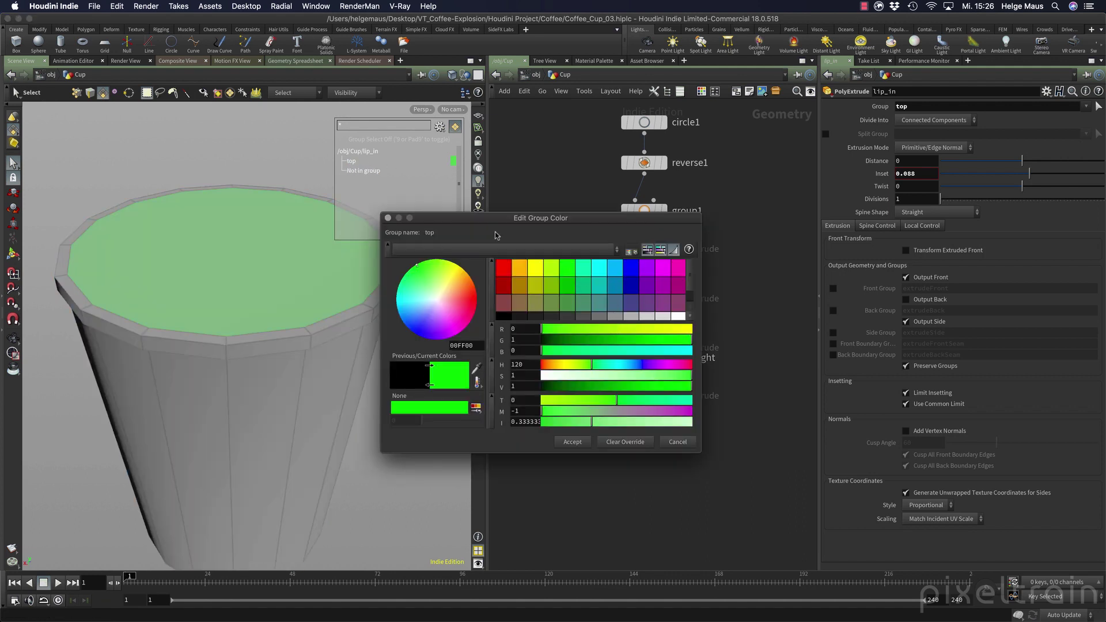
click(386, 218)
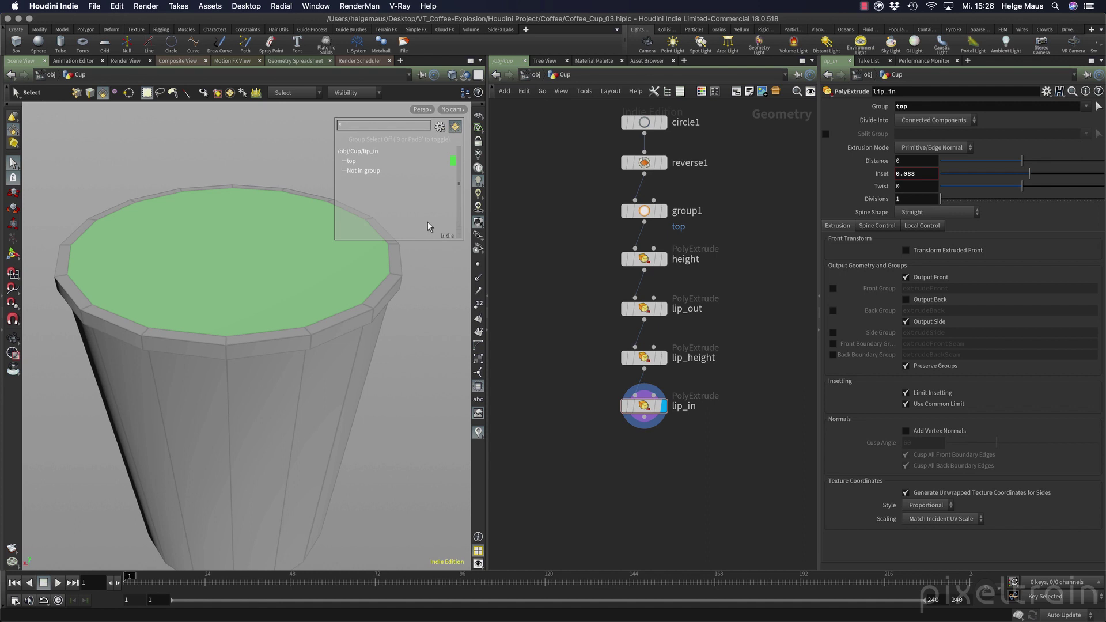
Try a PolyExtrude on the top group picked from the viewport's group list.
right_click(352, 166)
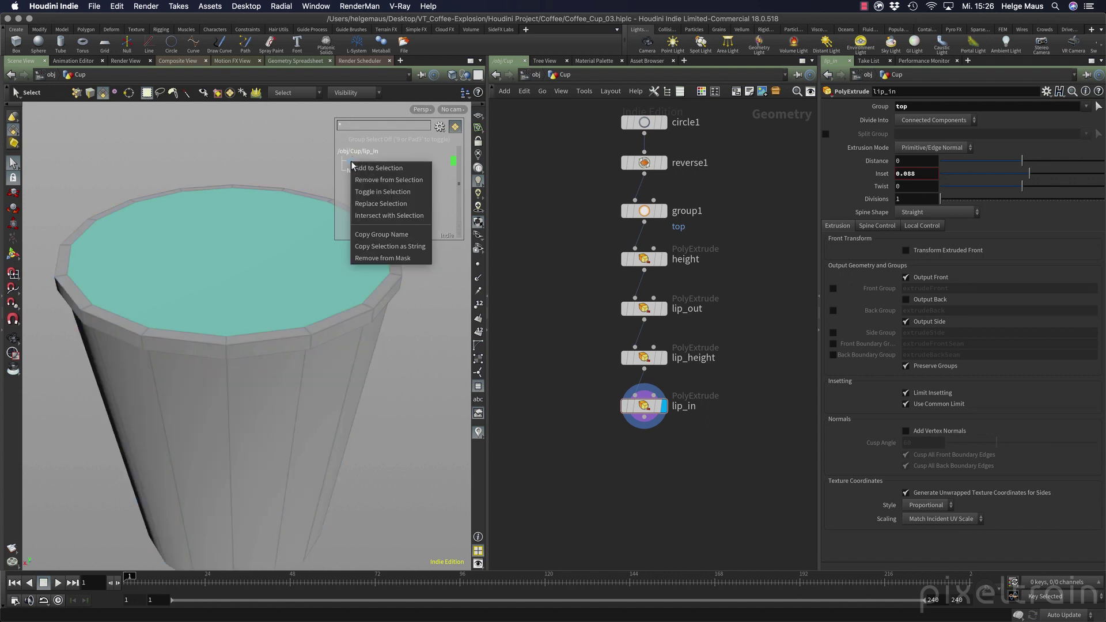
click(404, 167)
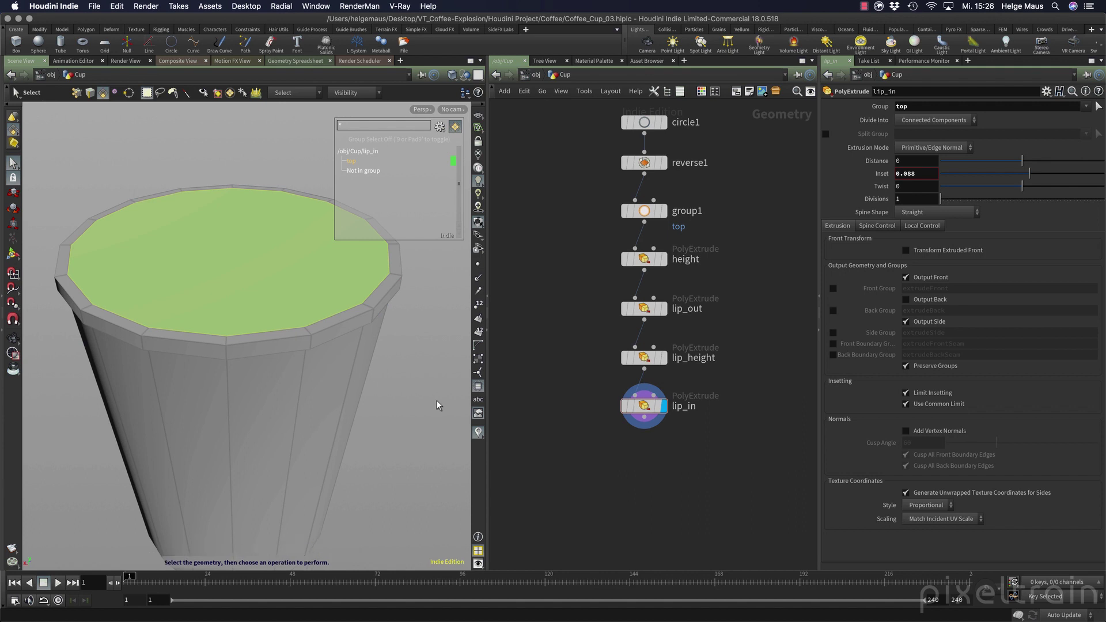
key(c)
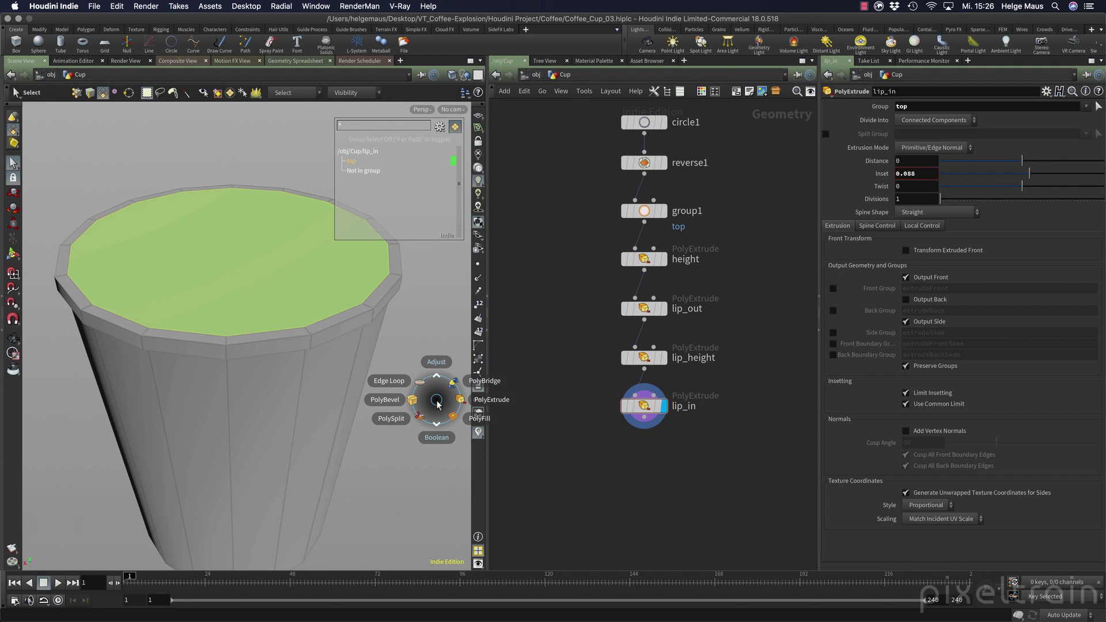
click(494, 400)
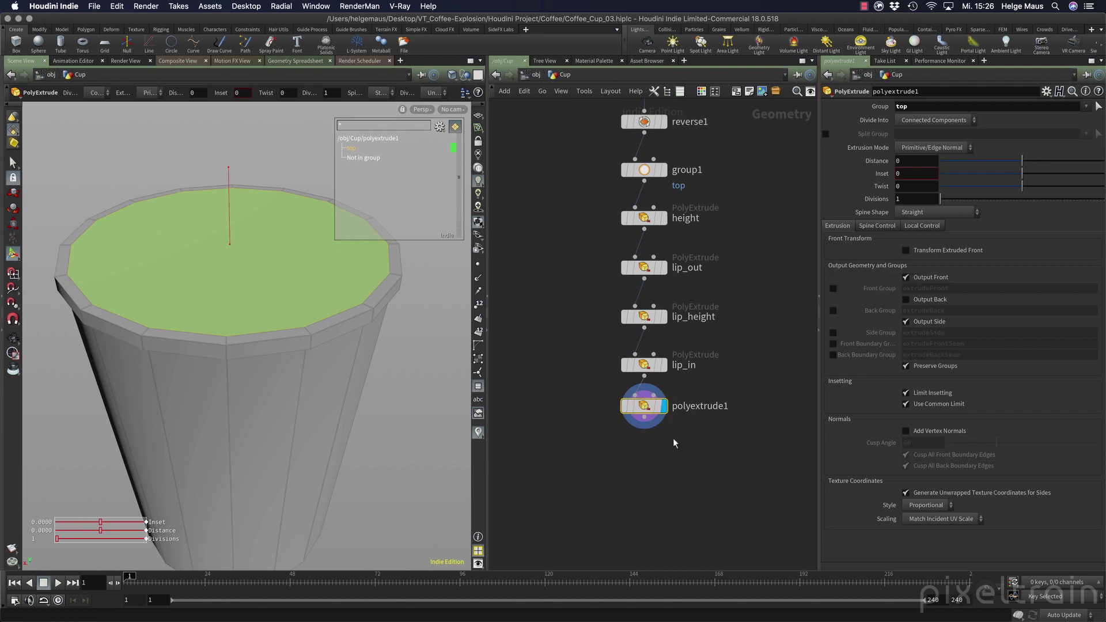
key(Delete)
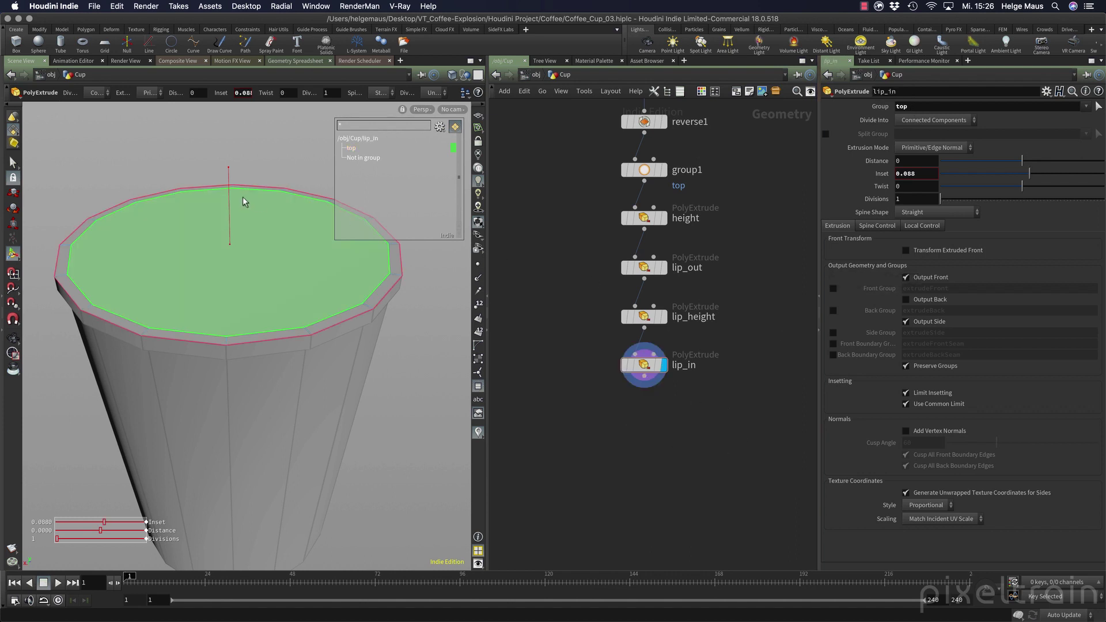
click(479, 388)
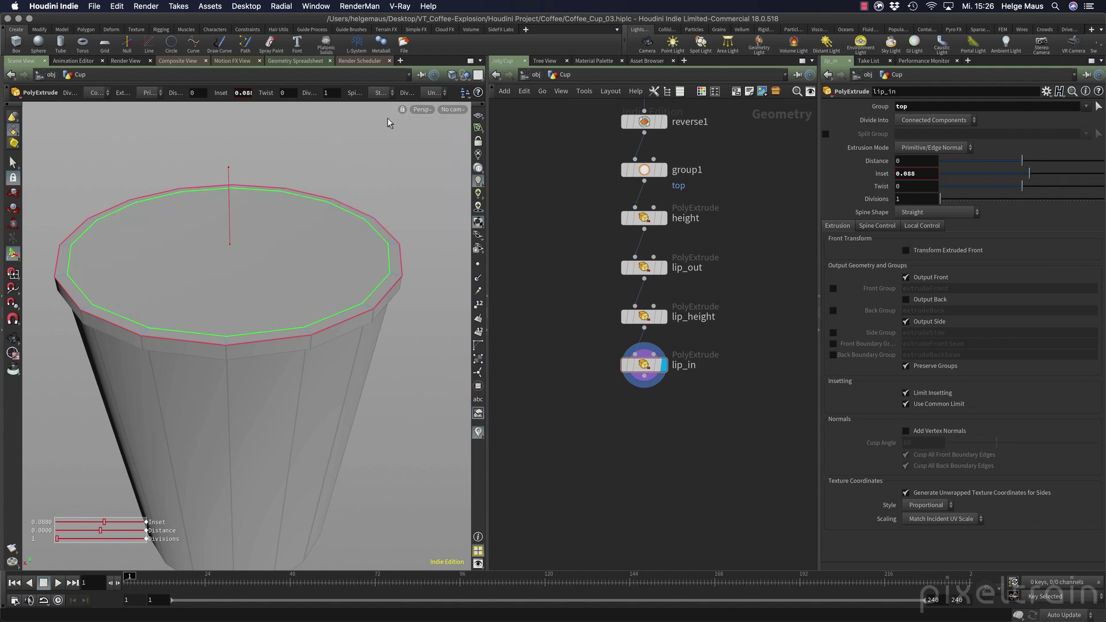
Reactivate the Select tool and enable selection by geometry groups.
key(s)
click(281, 93)
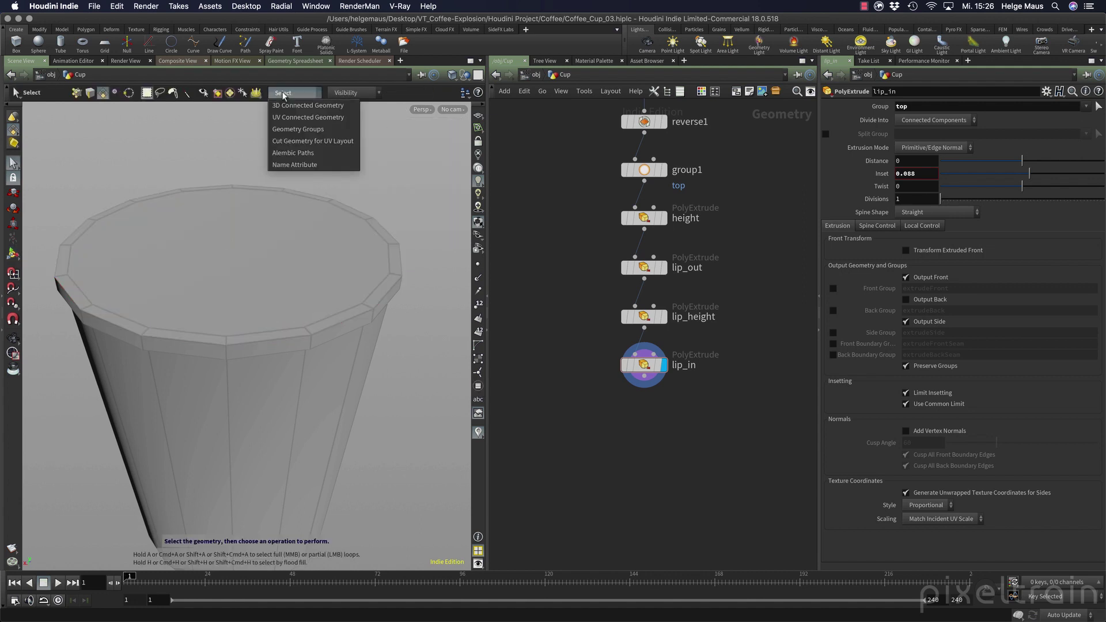
click(327, 130)
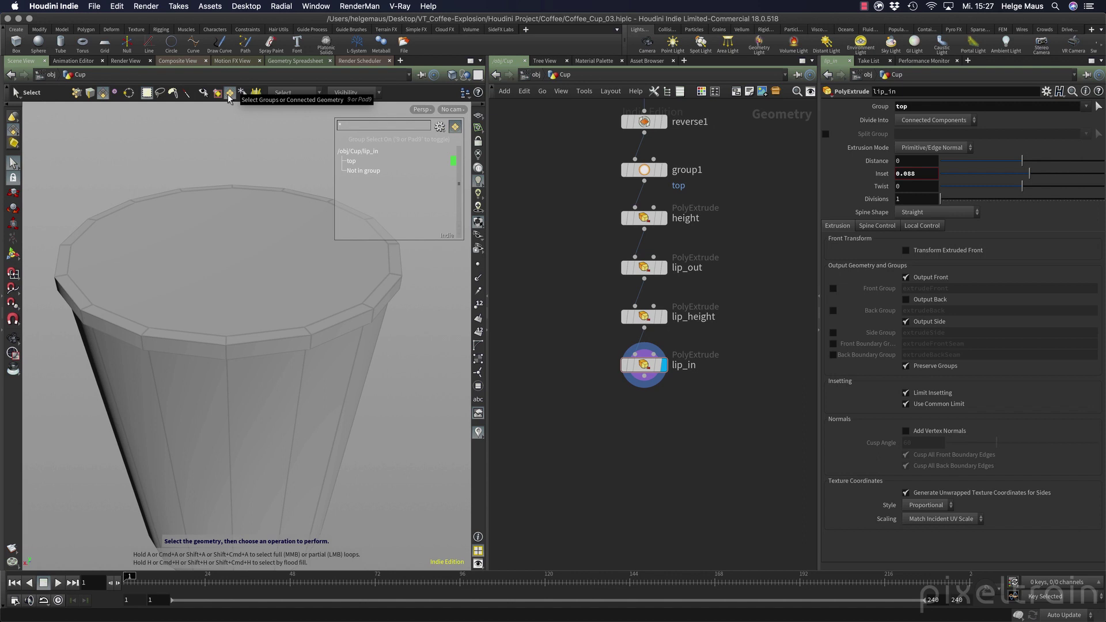
Toggle the viewport's group selection mode off and on several times, leaving it enabled.
key(9)
key(9)
key(9)
key(9)
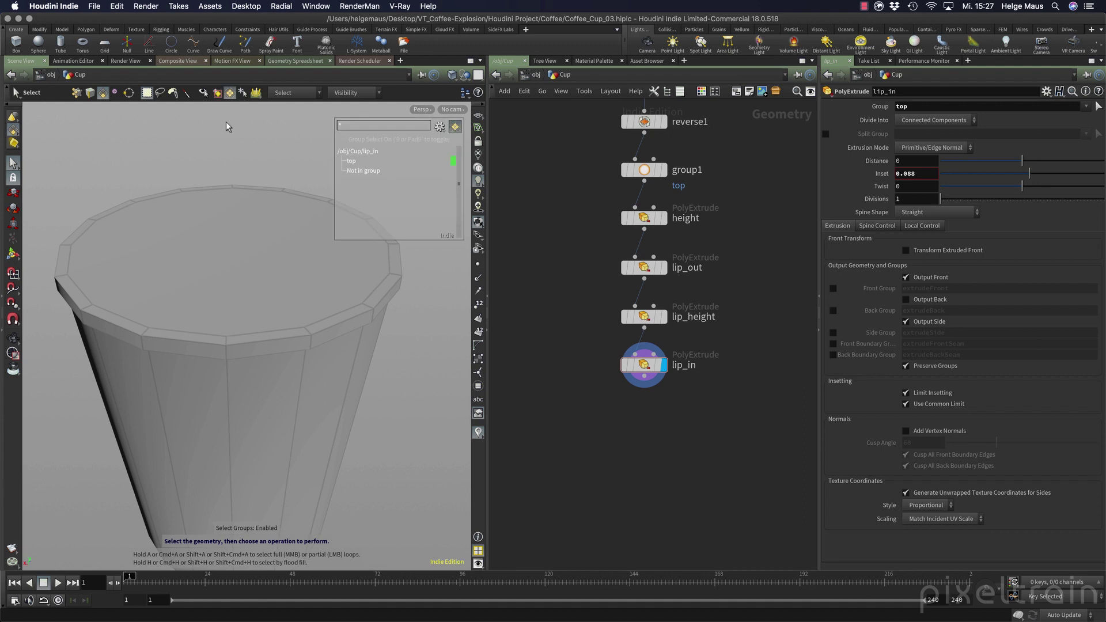
key(9)
key(9)
key(9)
key(9)
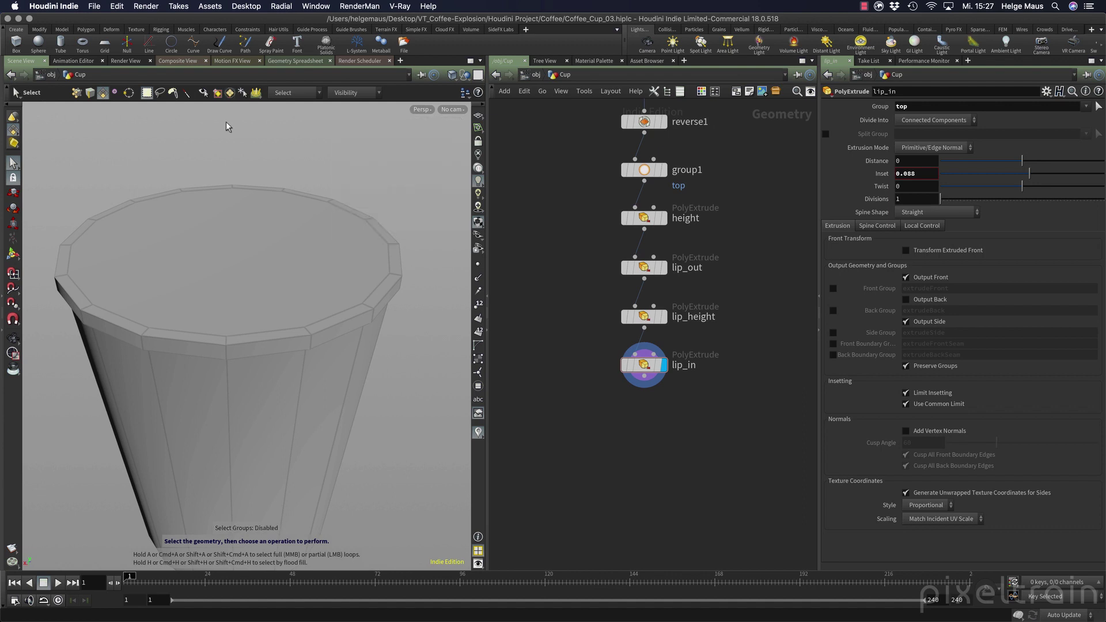
key(9)
key(9)
Select the cup's top group in the viewport and append a PolyExtrude node to it after lip_in.
click(246, 276)
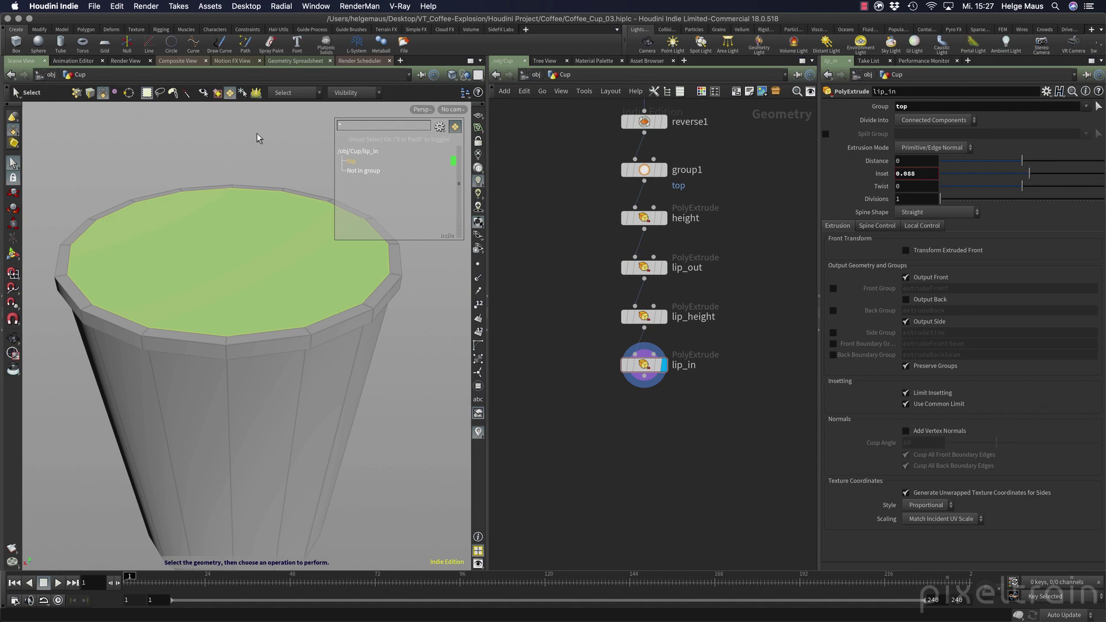
key(Tab)
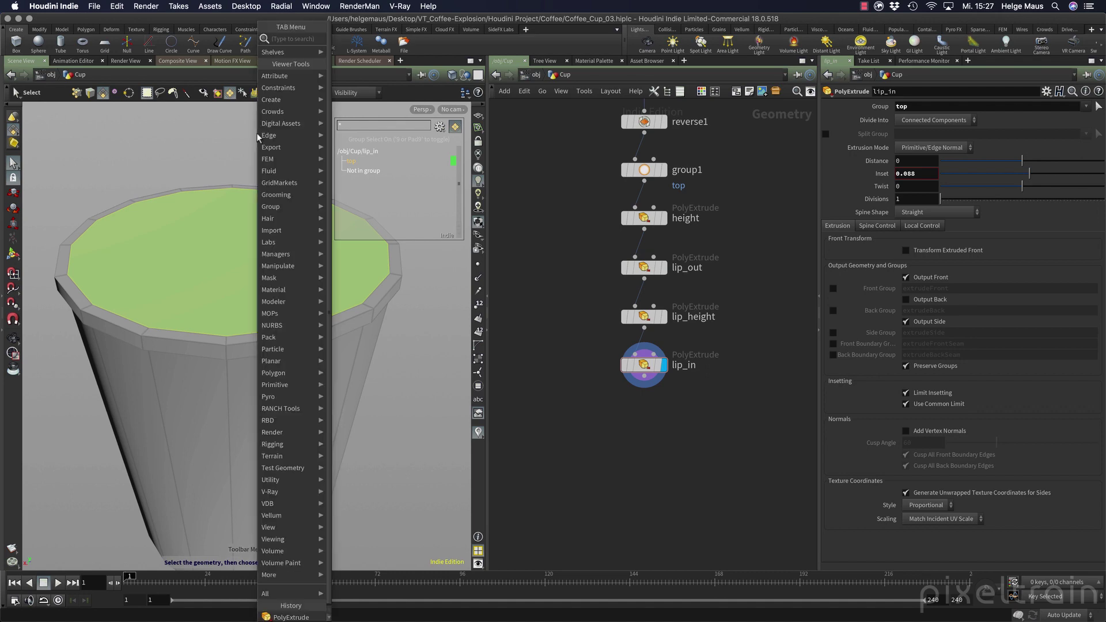
text(po ex)
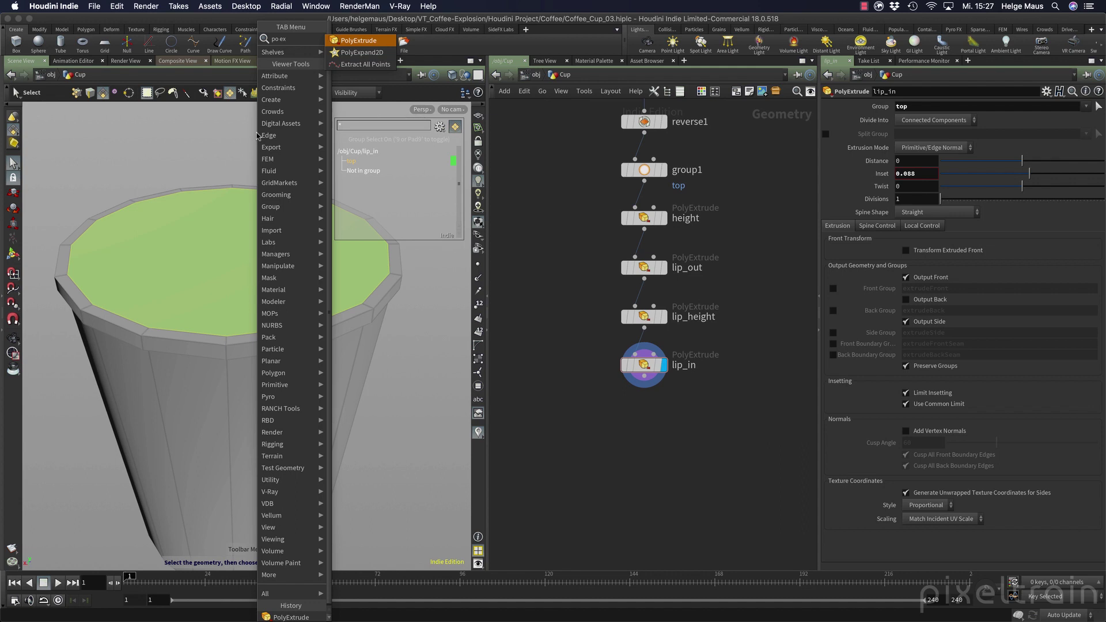
key(Return)
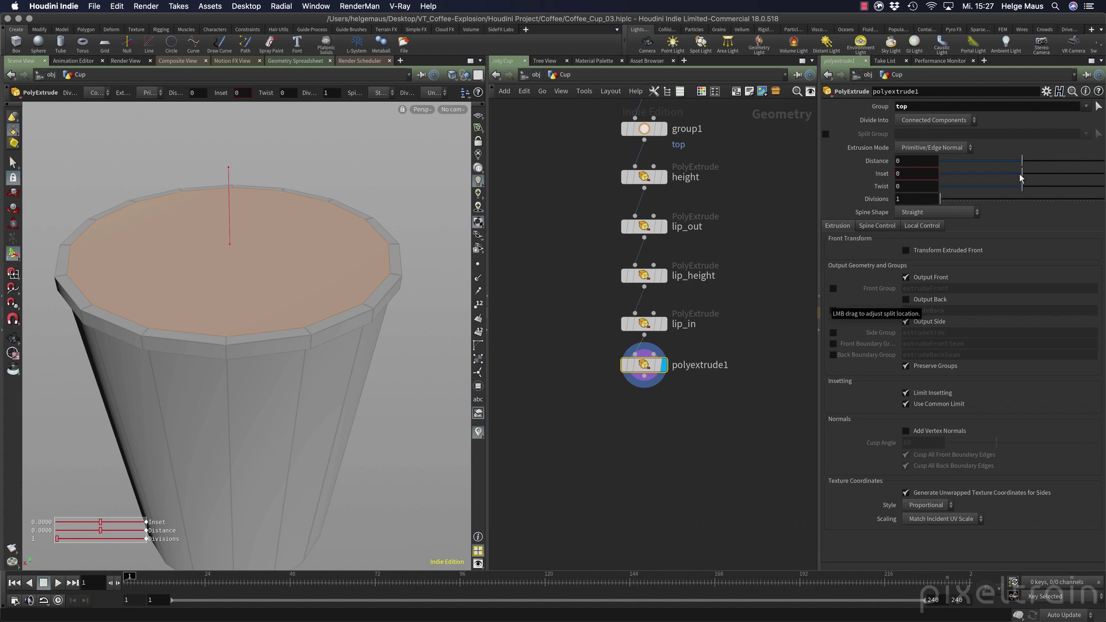
Set the inset of the new PolyExtrude on the cup's top face to 0.023.
drag(1021, 176, 1024, 176)
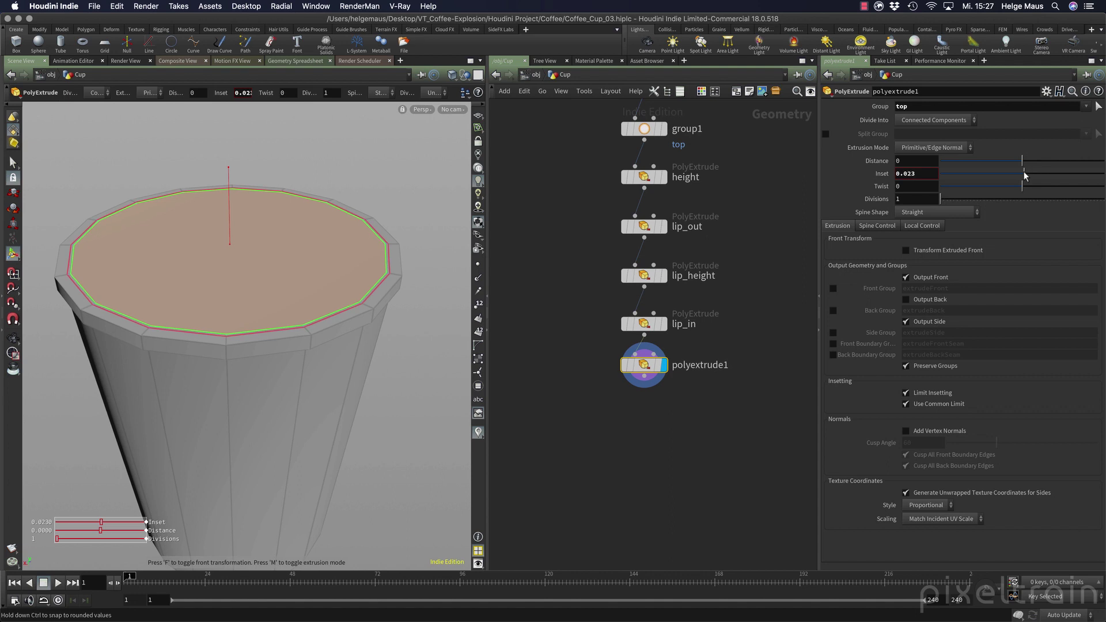
alt+right_drag(296, 288, 410, 280)
alt+middle_drag(410, 280, 323, 270)
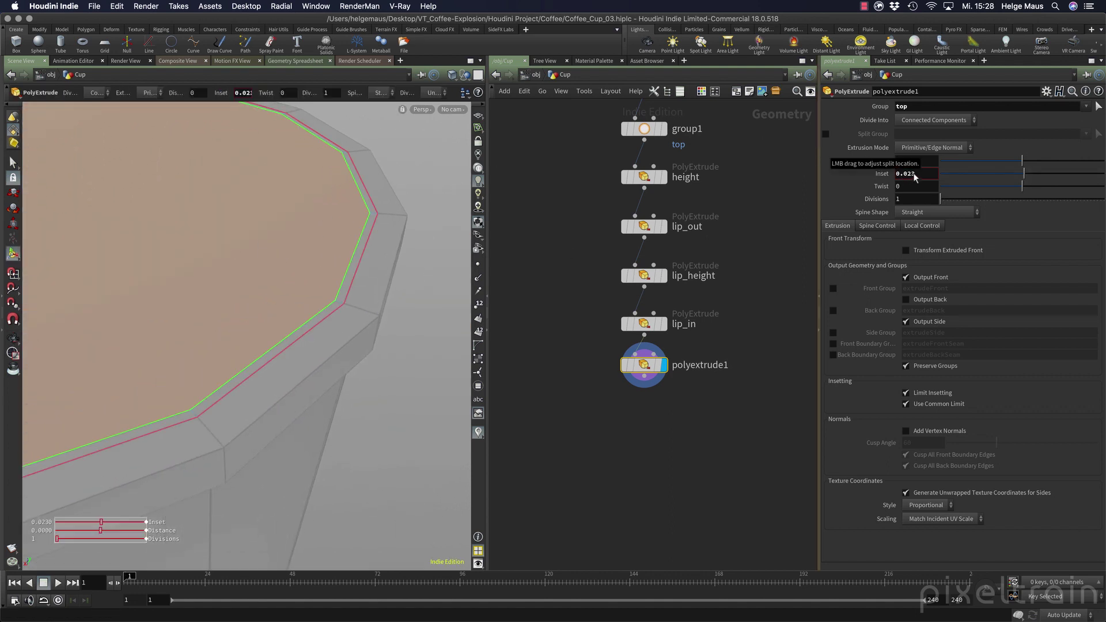
Set the PolyExtrude's inset to 0.025 and rename the node thickness_top.
drag(912, 174, 921, 174)
text(5)
key(Return)
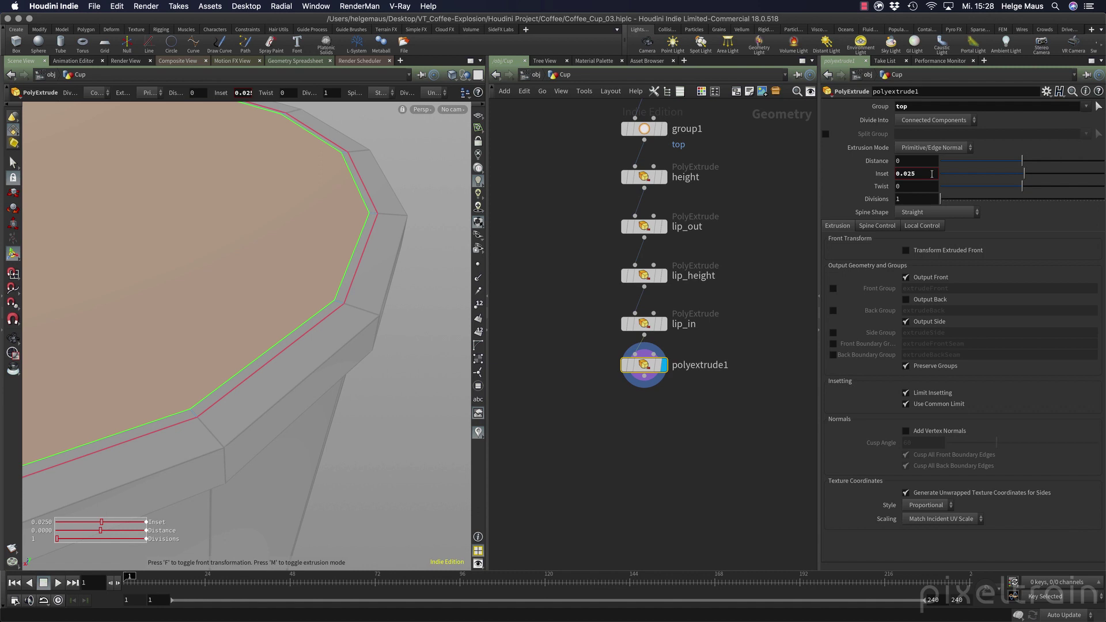
double_click(700, 365)
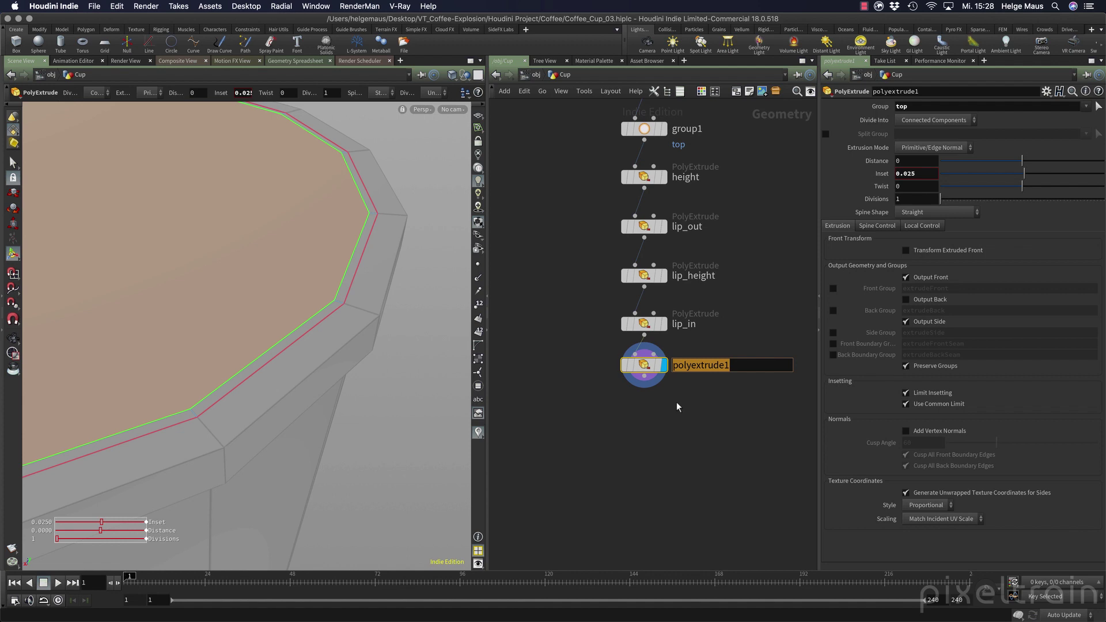
text(thickness_top)
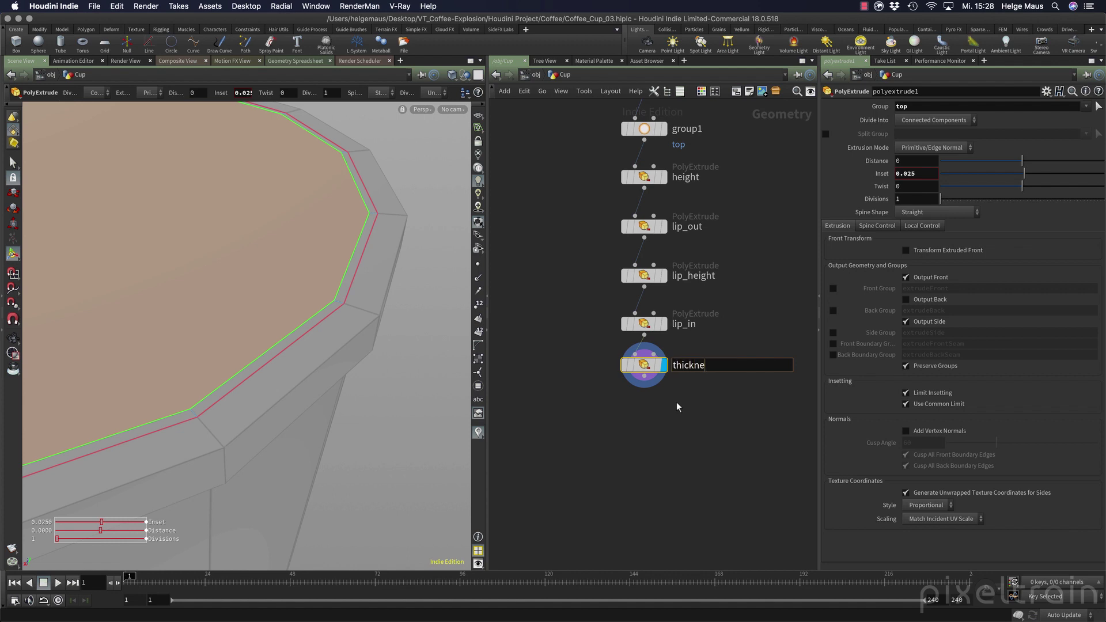
key(Return)
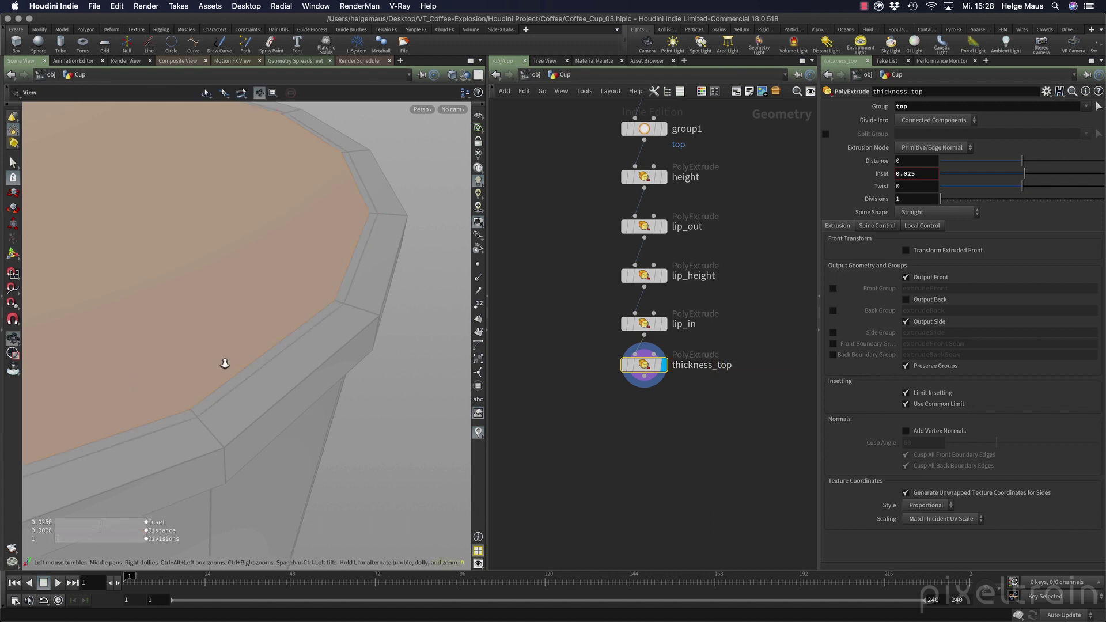
Select the cup's top group in the viewport and append another PolyExtrude node to it after thickness_top.
alt+right_drag(225, 365, 175, 409)
alt+middle_drag(175, 410, 309, 299)
alt+drag(309, 299, 317, 329)
key(Return)
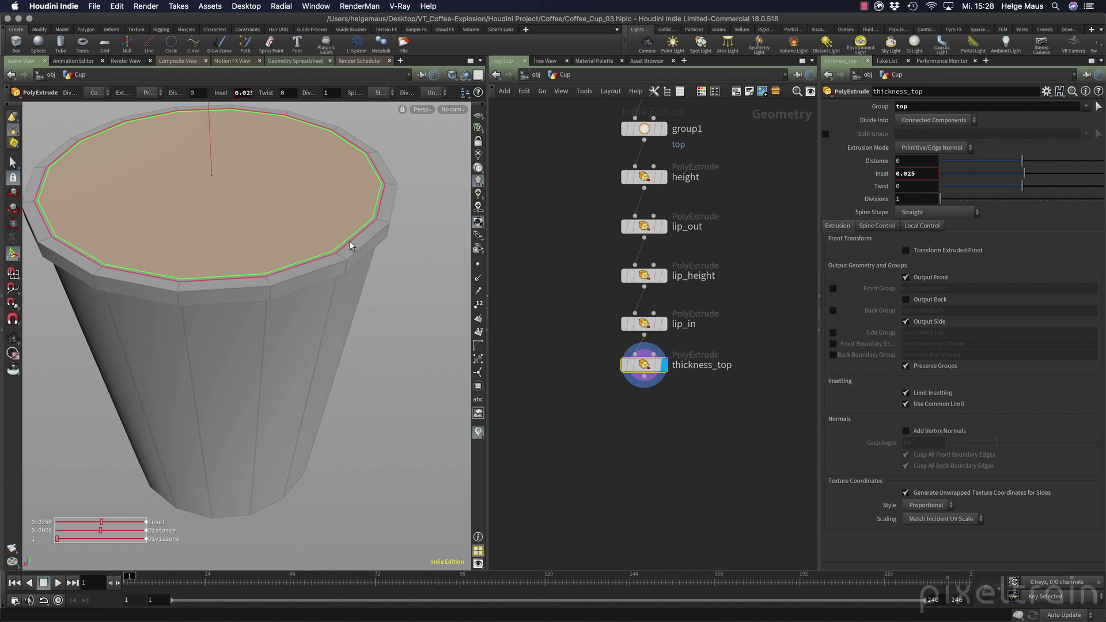
alt+drag(284, 496, 289, 326)
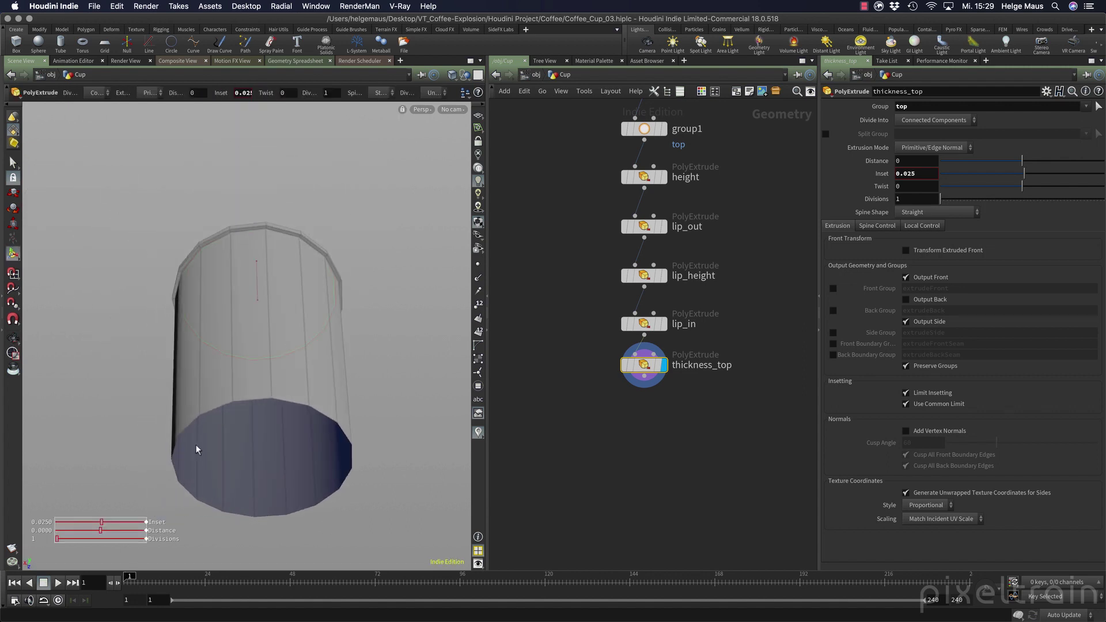
alt+drag(316, 363, 316, 436)
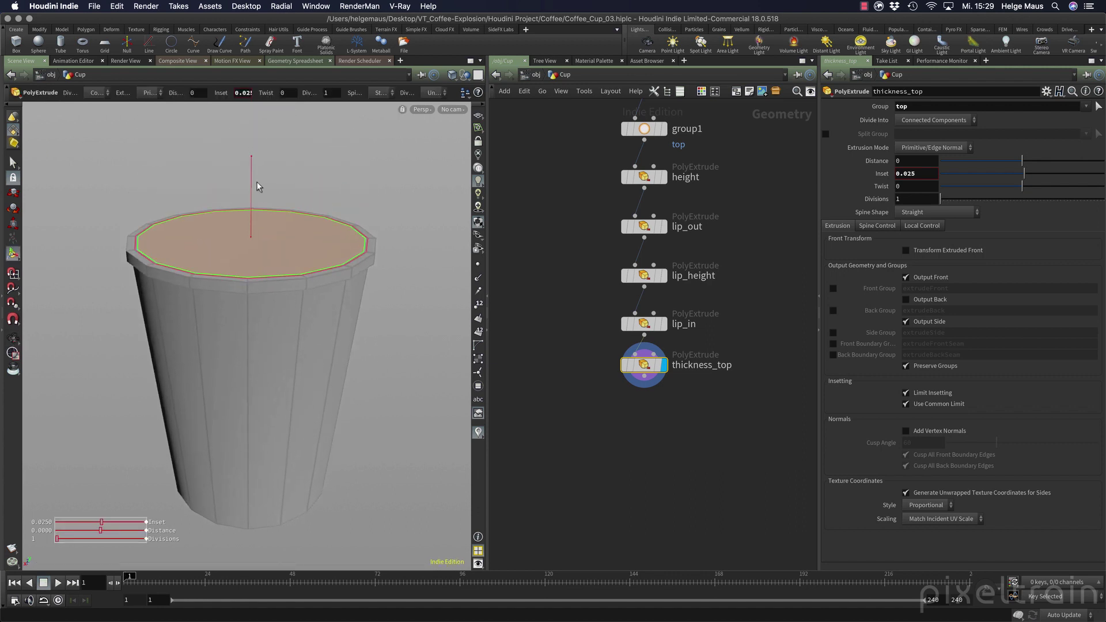
key(s)
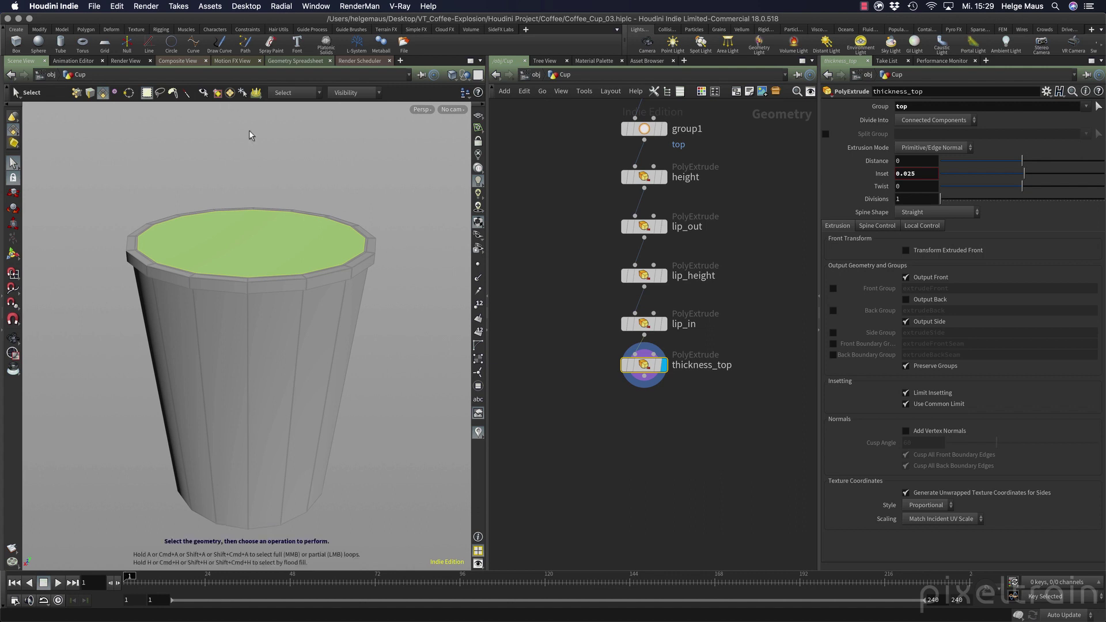
click(230, 93)
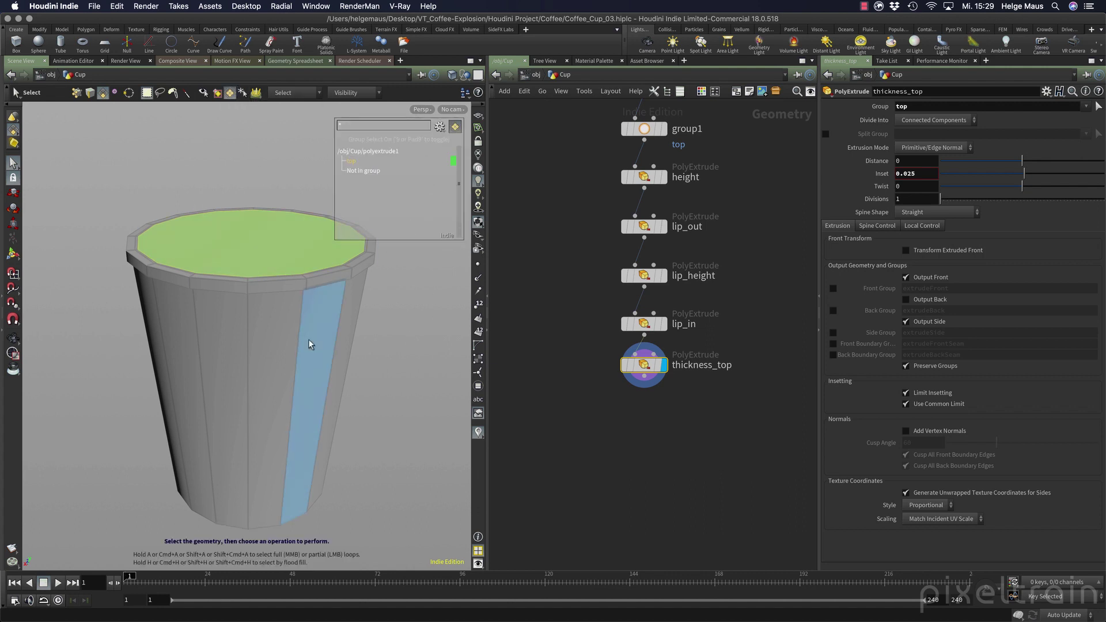
key(c)
click(364, 339)
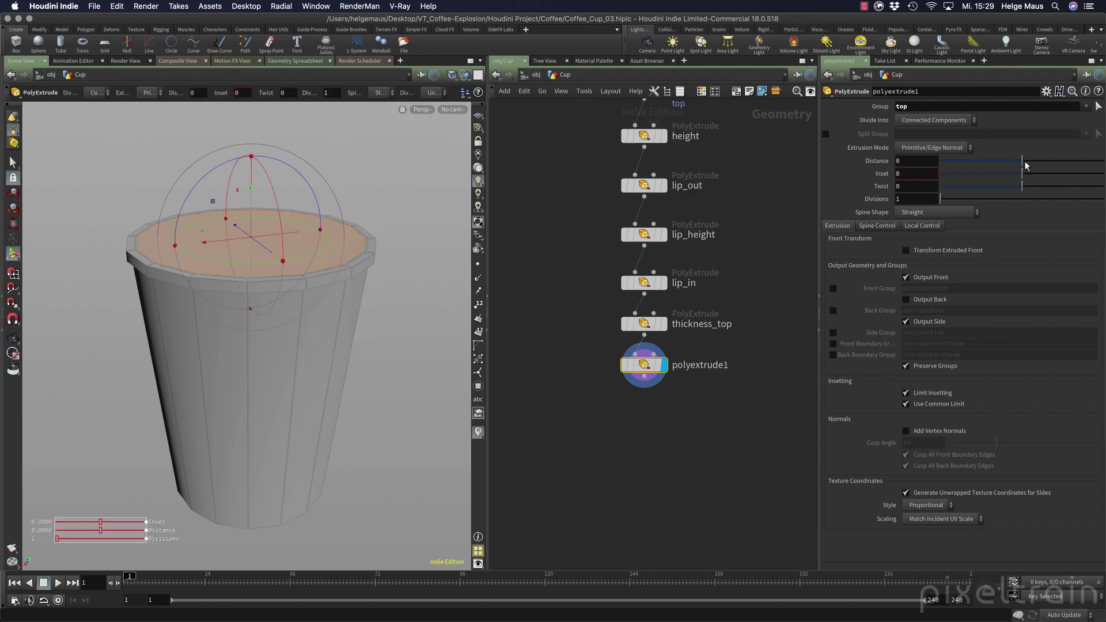
Try extrusion distances of -1, -2.6, -4 and -0.109 for the new PolyExtrude on the top group.
drag(1025, 166, 903, 172)
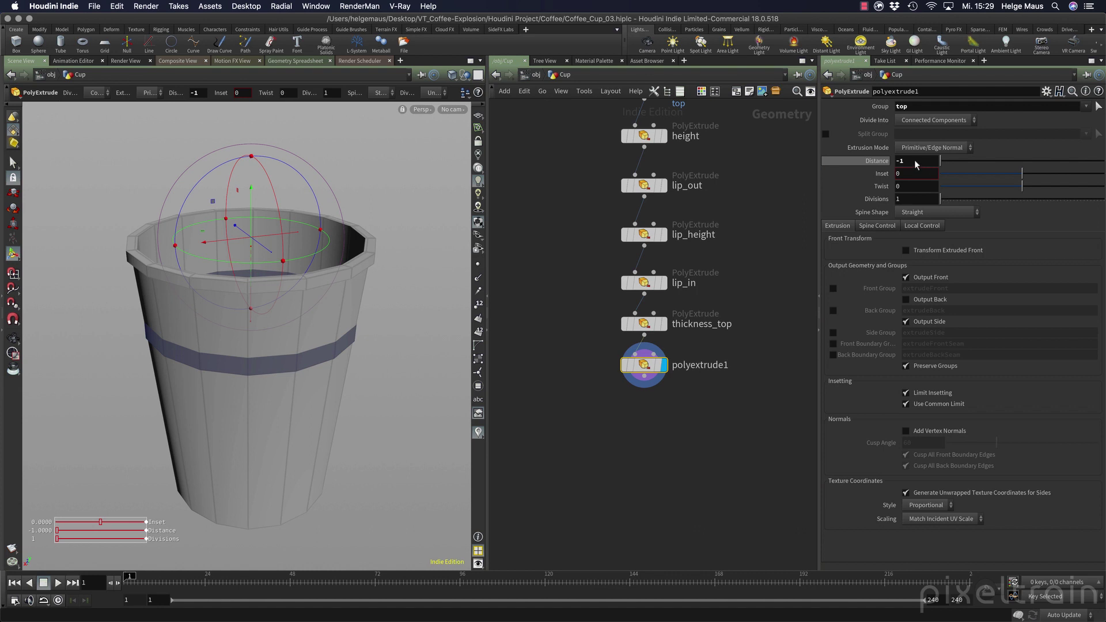
middle_click(917, 162)
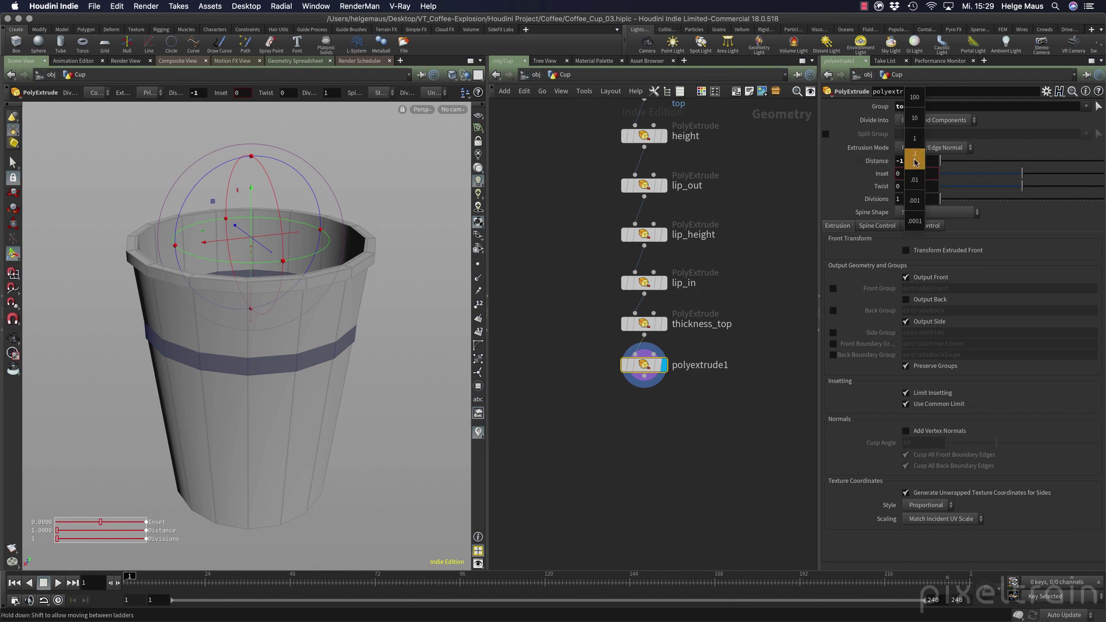
middle_drag(917, 162, 745, 174)
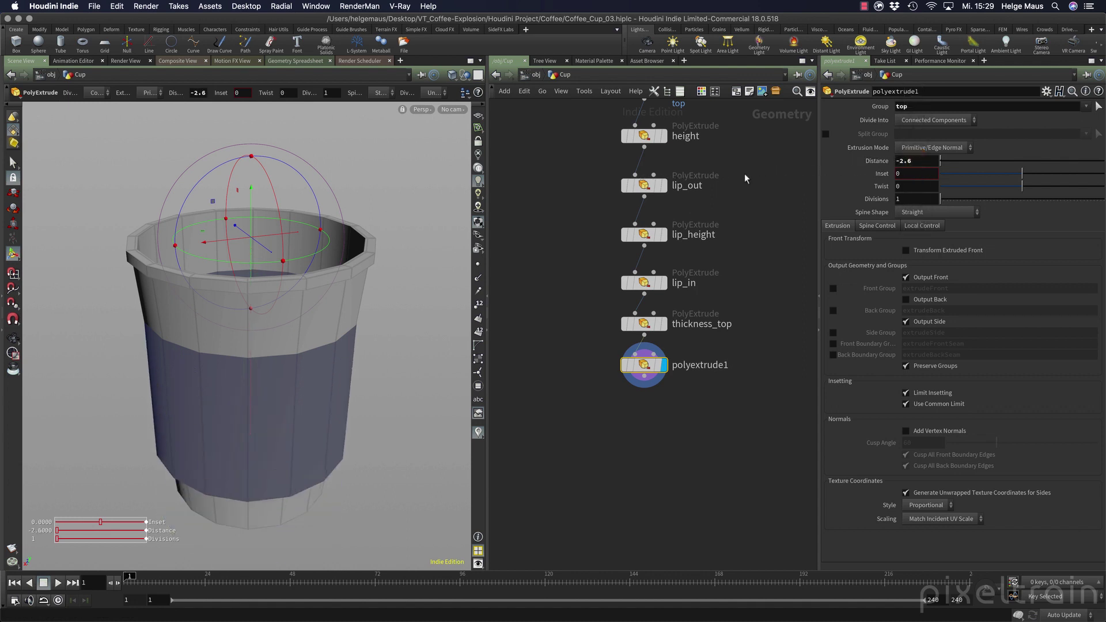
click(13, 163)
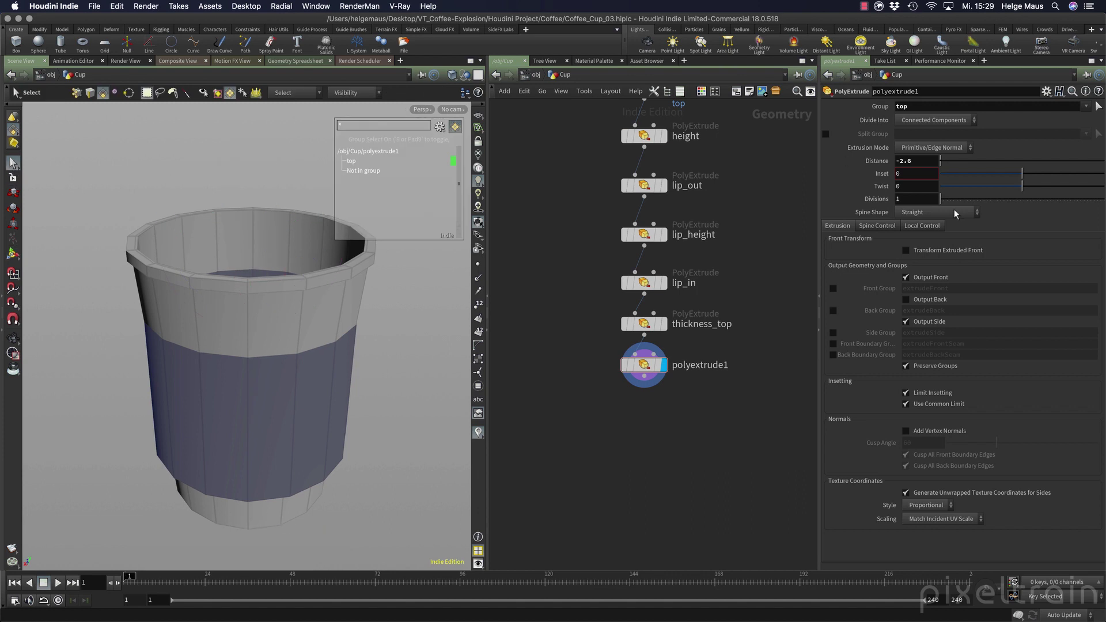
click(922, 163)
text(-4)
key(Return)
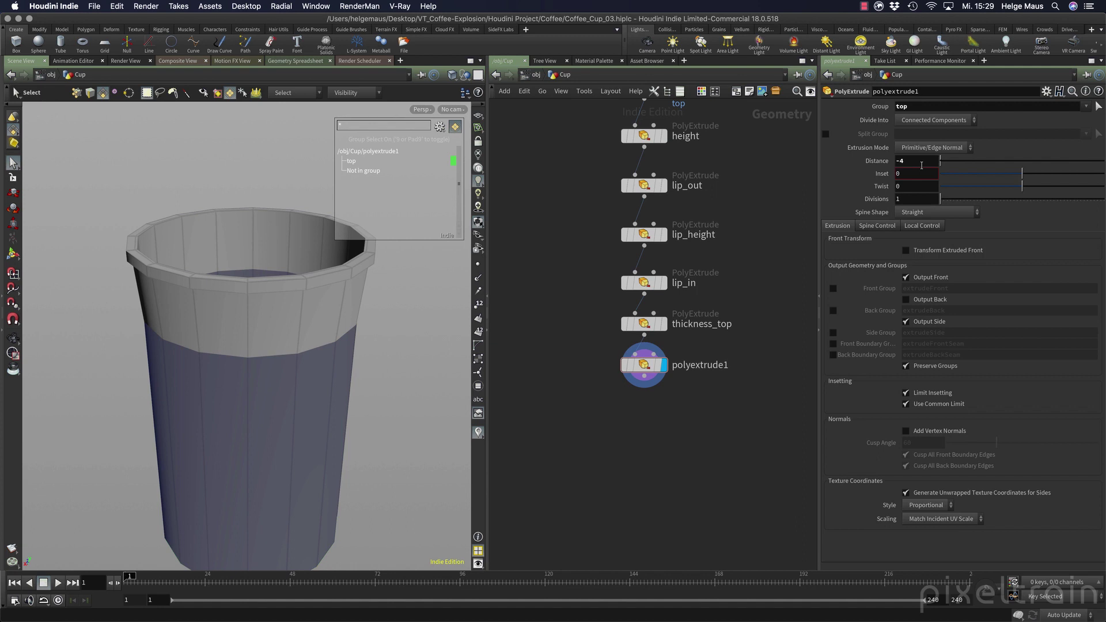
drag(943, 167, 1013, 162)
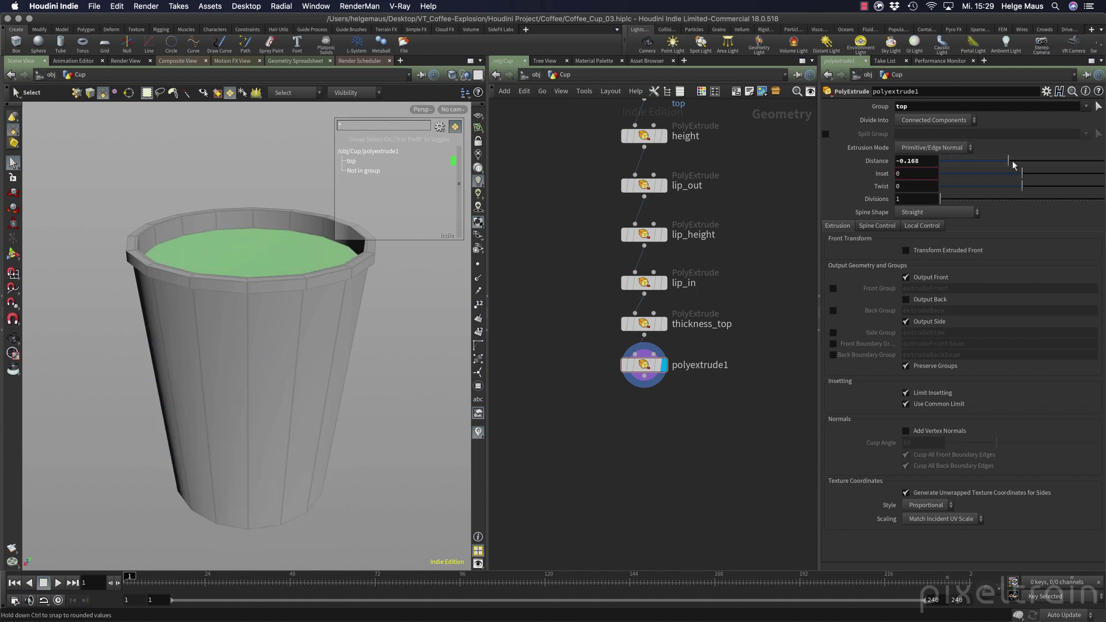
In the right view, extrude the top group down into the cup with the viewport handle to a distance of about -2.906.
alt+drag(284, 270, 248, 294)
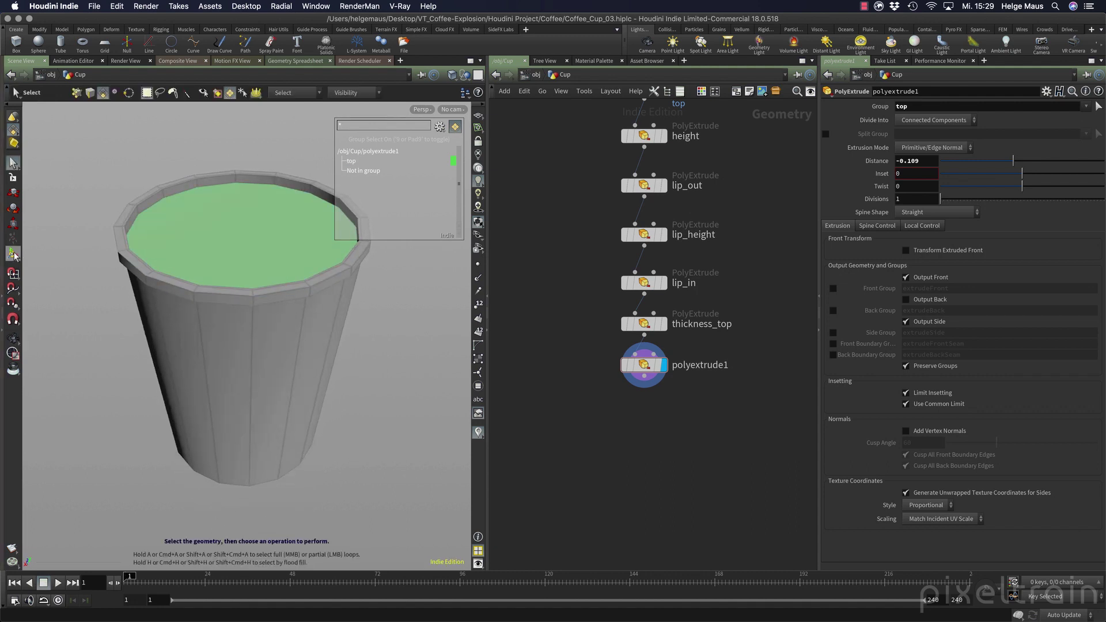
key(Return)
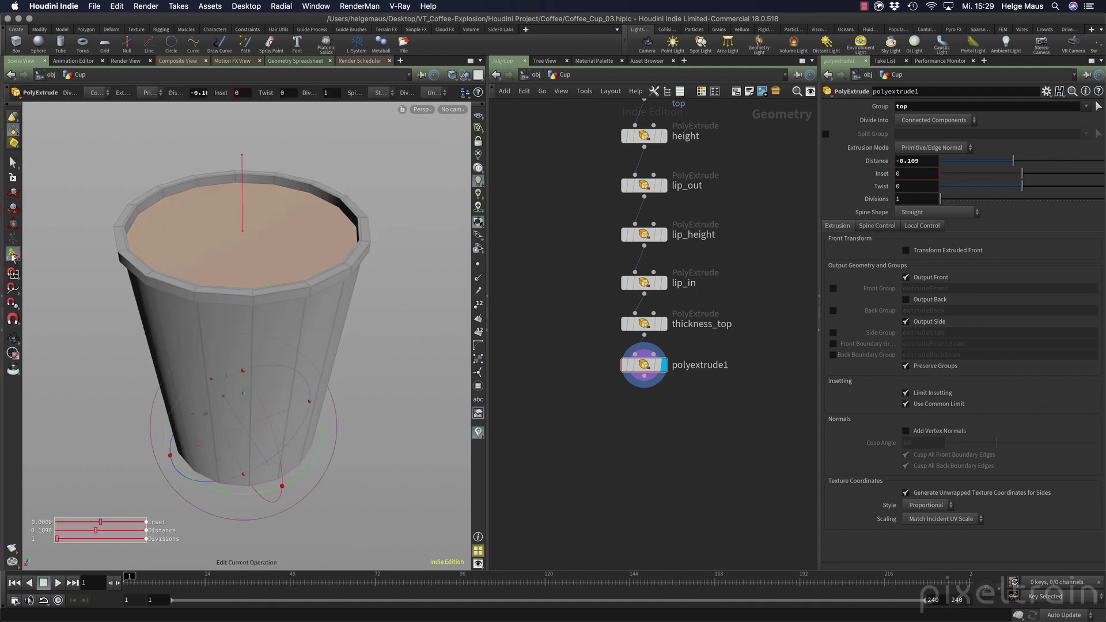
alt+drag(274, 286, 252, 263)
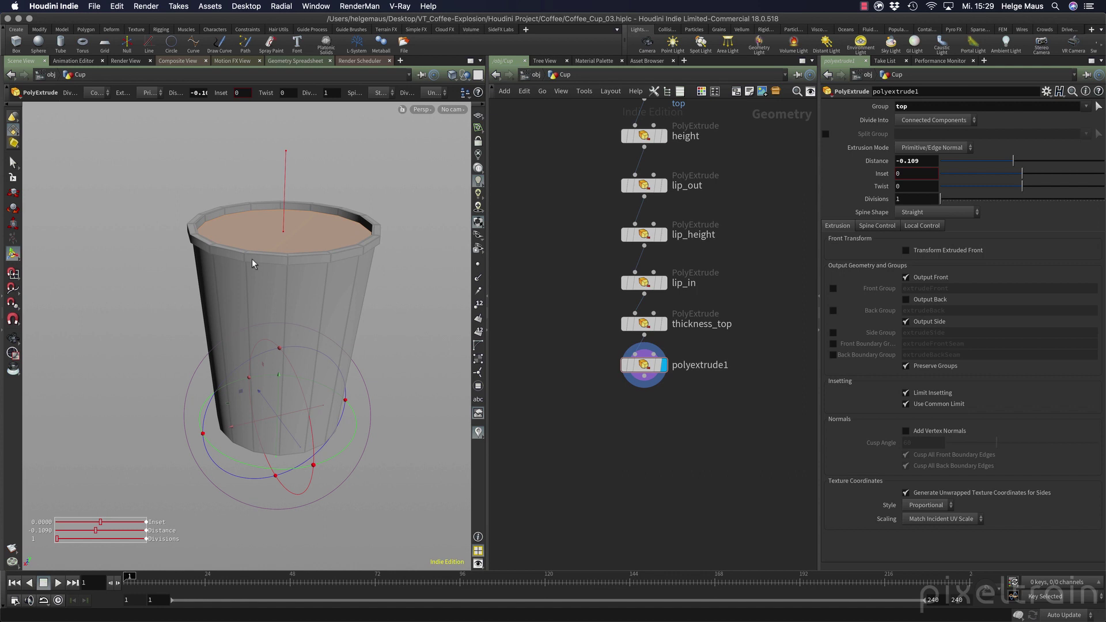
key(space+4)
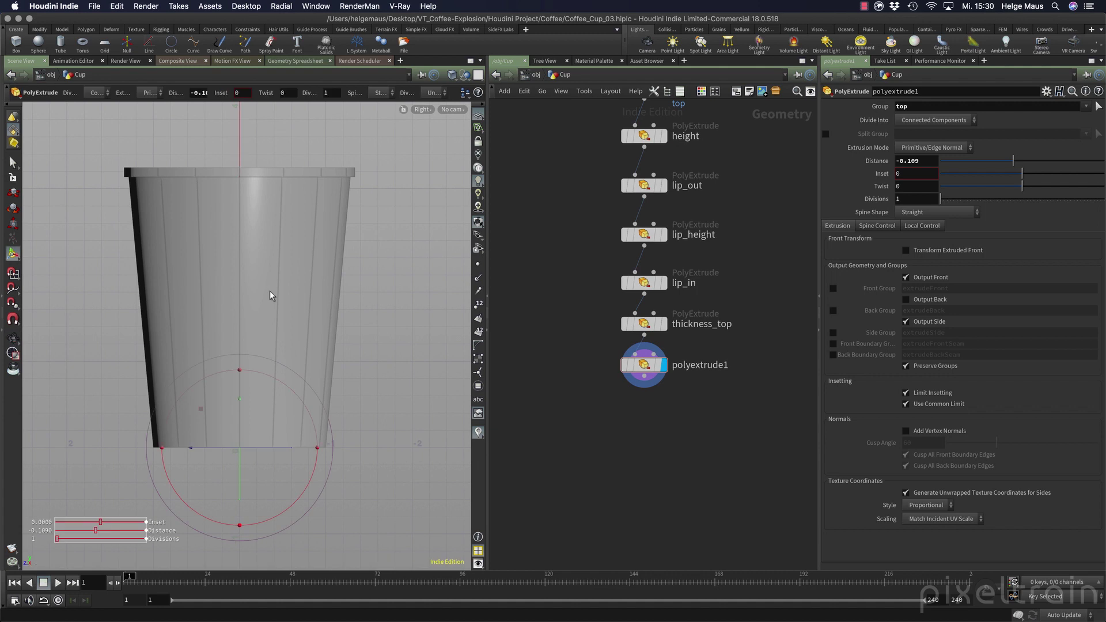
key(w)
key(w)
drag(240, 130, 285, 372)
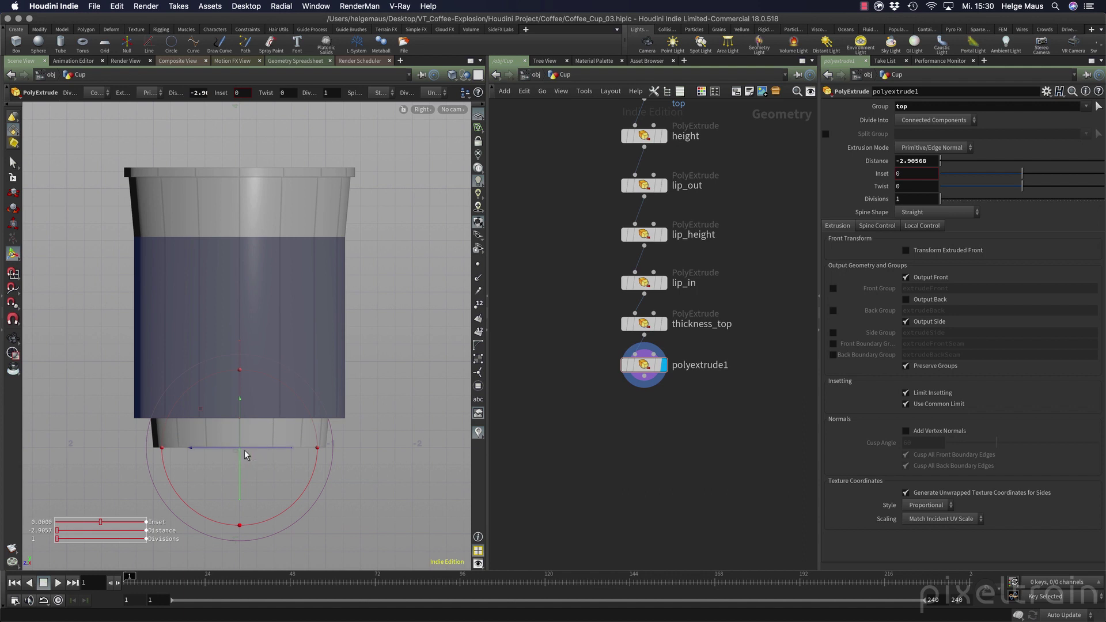
Enable point snapping and snap the inner extrusion down to the cup's base, giving a distance of -3.2454.
scroll(285, 470, up, 3)
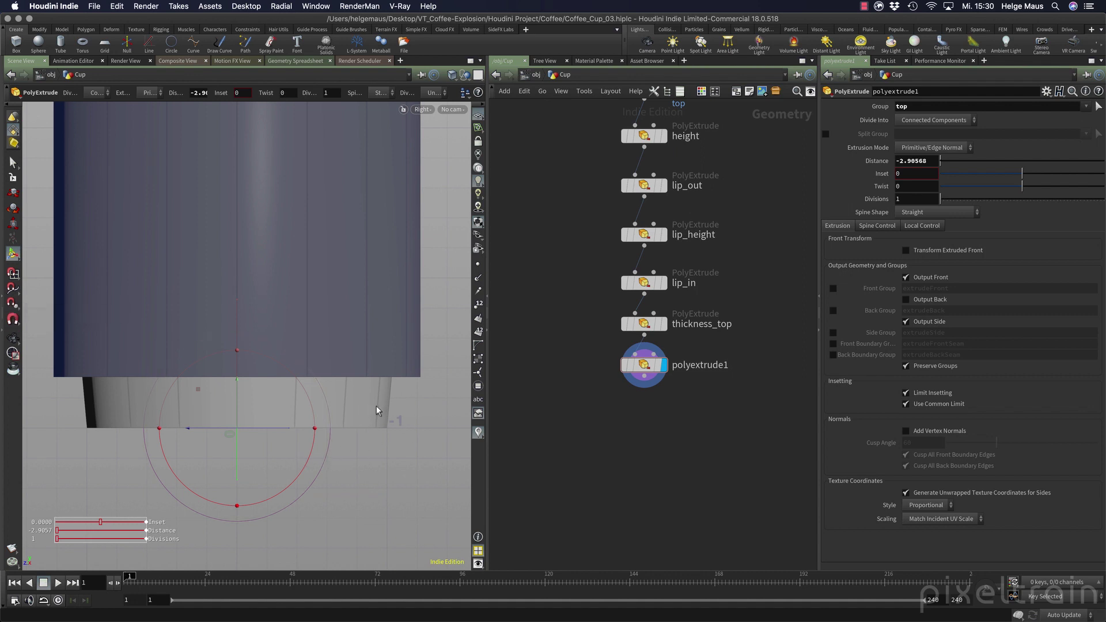
key(x)
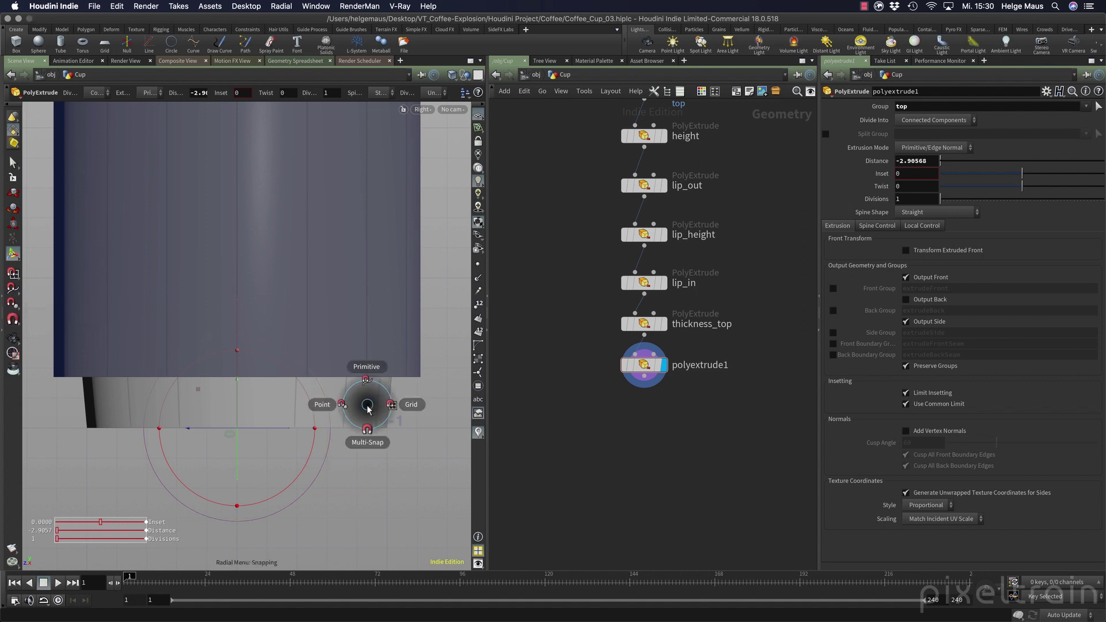
click(324, 403)
drag(236, 364, 238, 428)
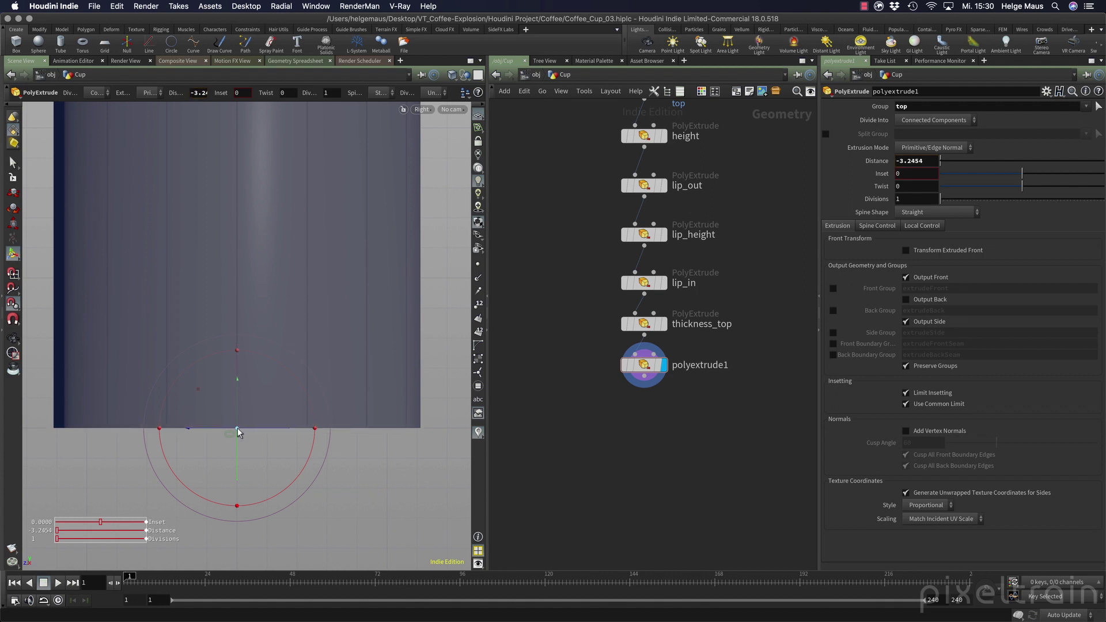
Taper the inner wall to fit inside the cup by setting the extrusion's inset to 0.241.
alt+right_drag(382, 399, 228, 383)
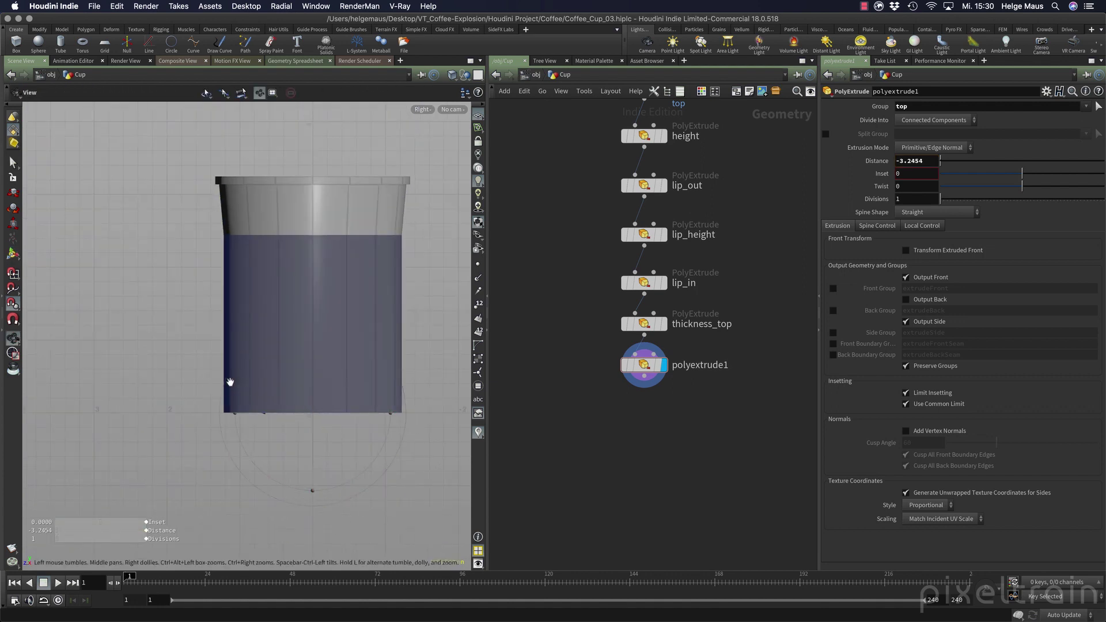
alt+drag(230, 382, 299, 404)
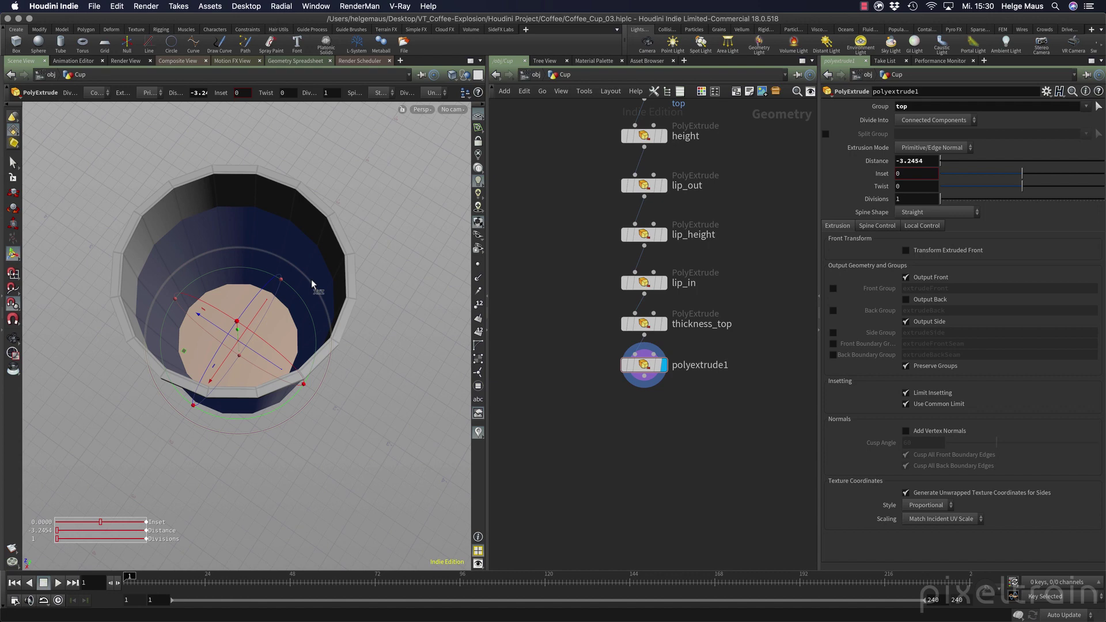
alt+drag(312, 284, 330, 459)
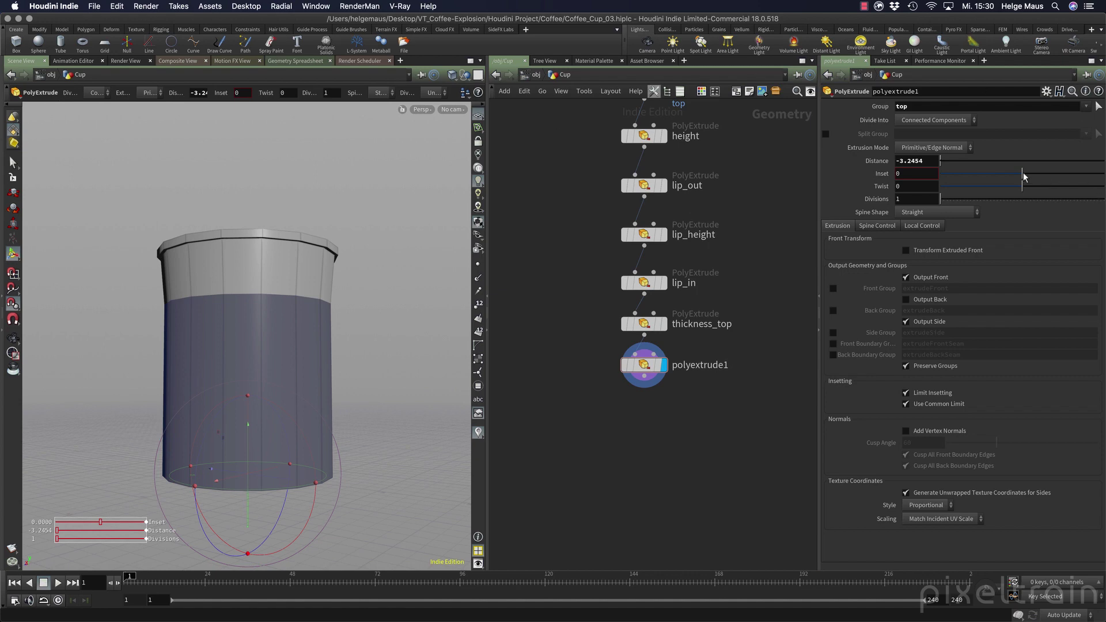
drag(1022, 173, 1044, 178)
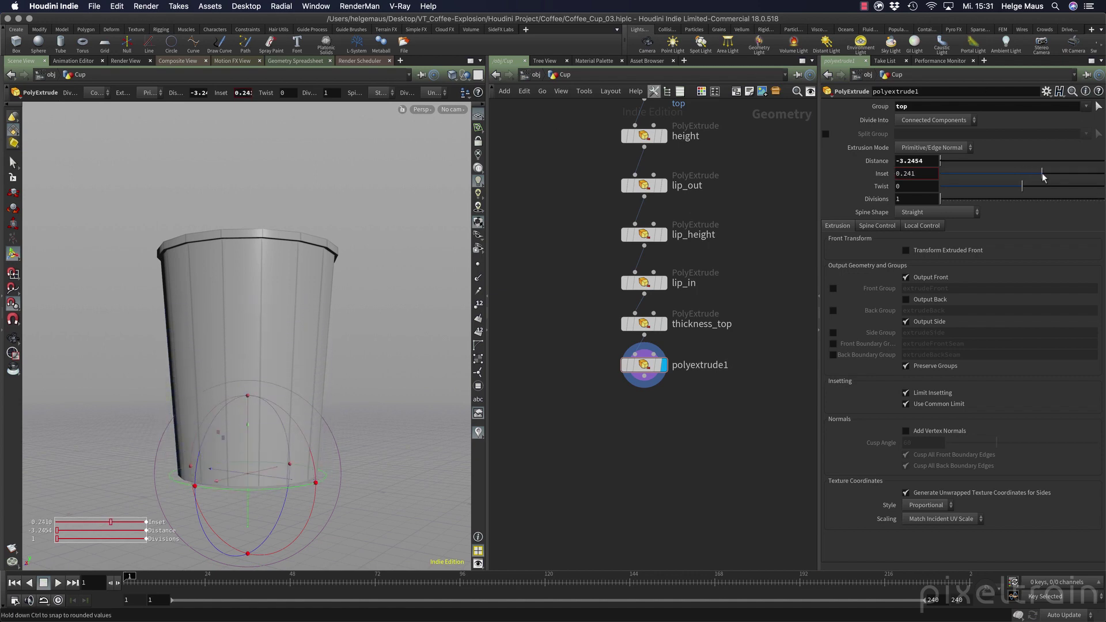
Check the wall at the base in the wireframe right view and fine-tune the inner extrusion's inset to 0.248.
key(space+4)
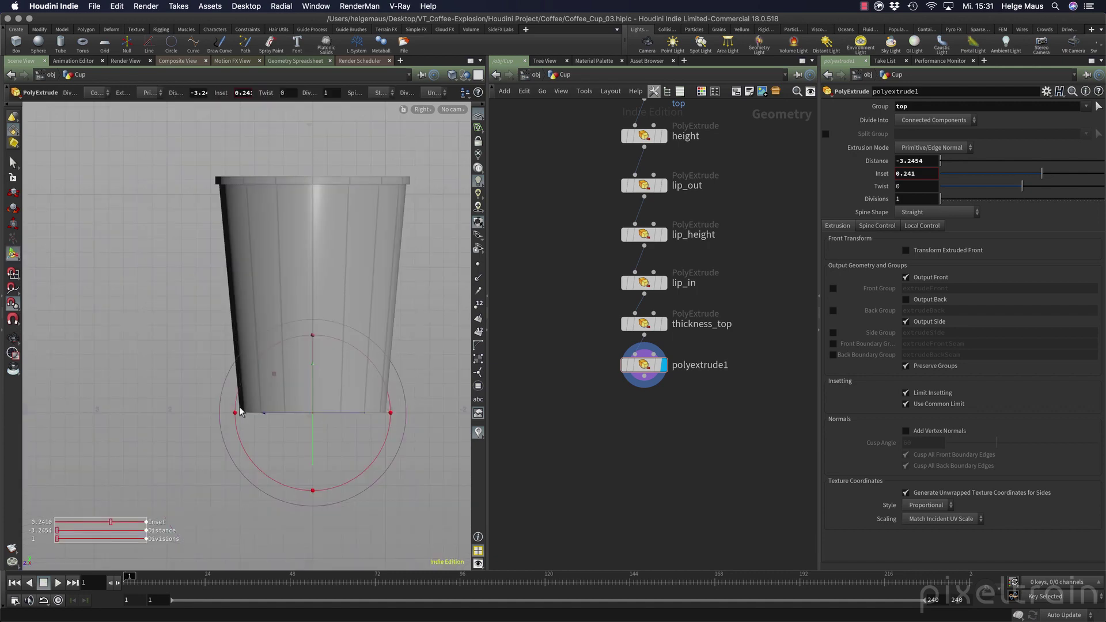
key(w)
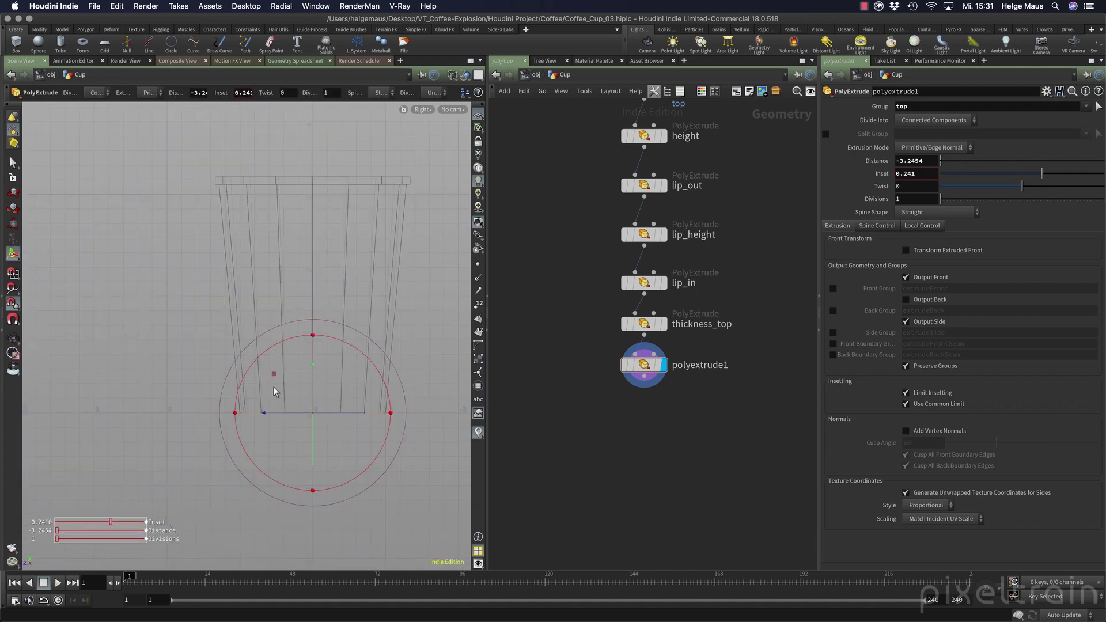
key(space)
right_drag(386, 296, 407, 303)
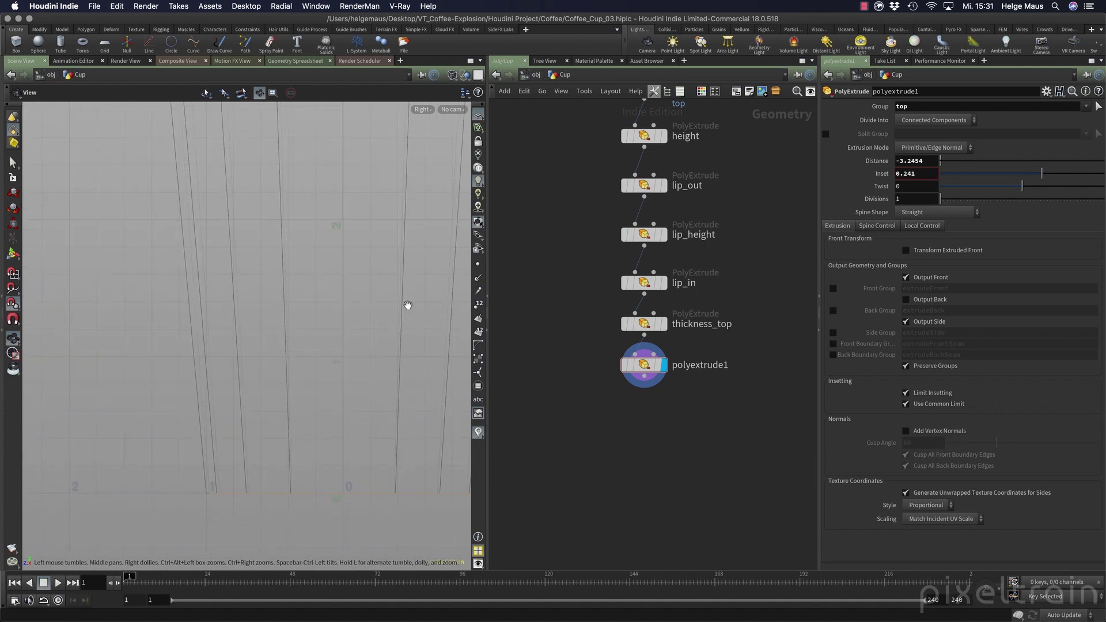
middle_drag(408, 304, 186, 205)
right_drag(186, 206, 317, 272)
middle_drag(316, 273, 321, 340)
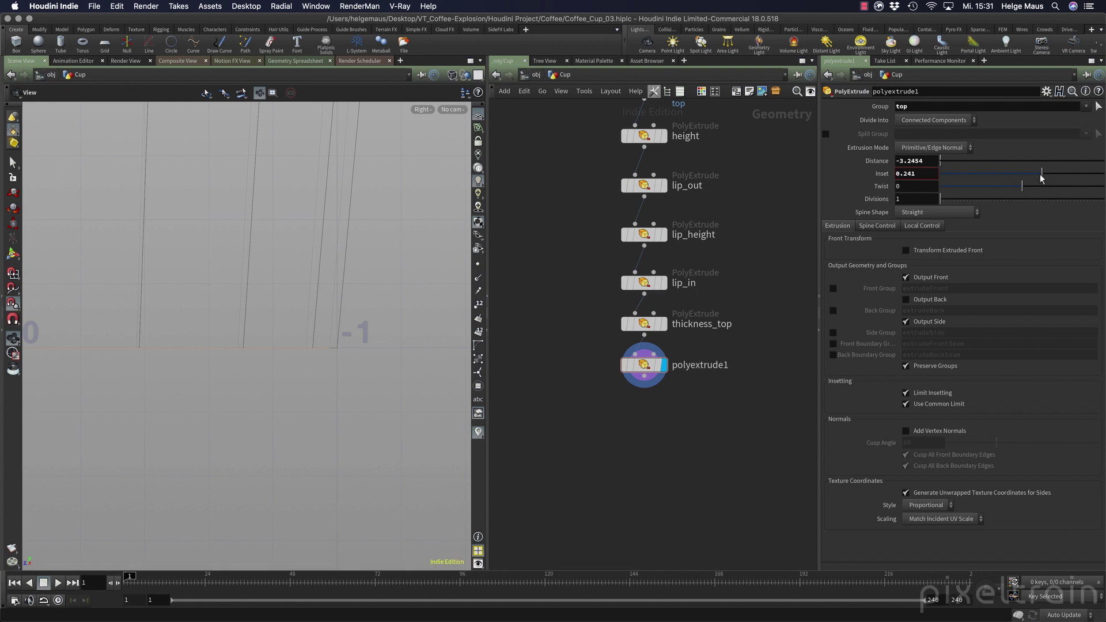
drag(1043, 176, 1044, 171)
Rename the new PolyExtrude node that forms the cup's inner wall as heigh_inner.
double_click(707, 371)
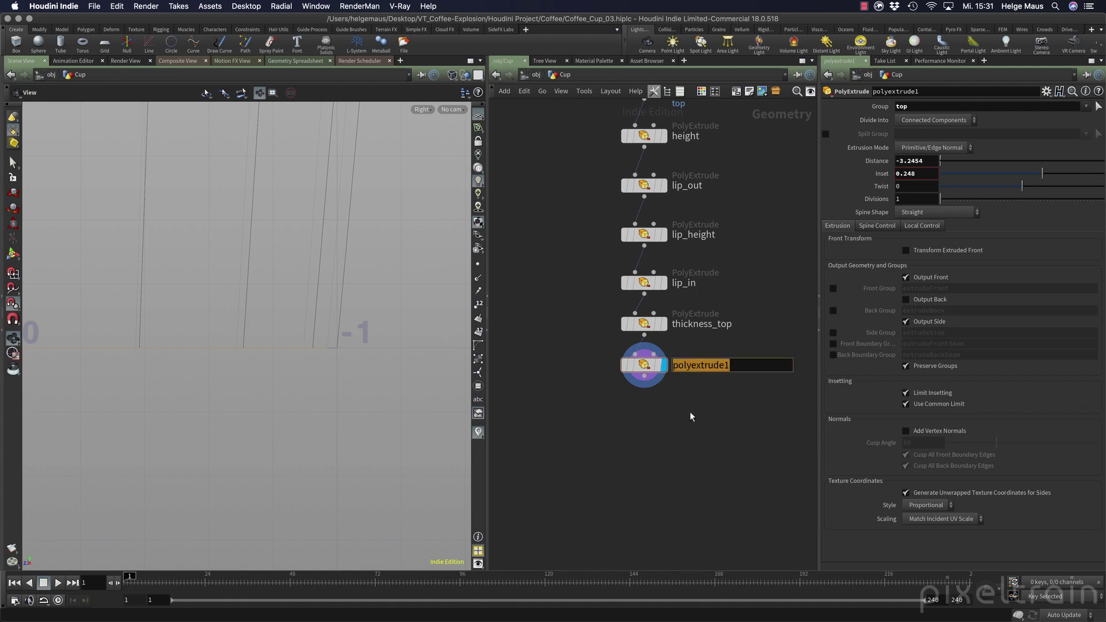
text(heighht)
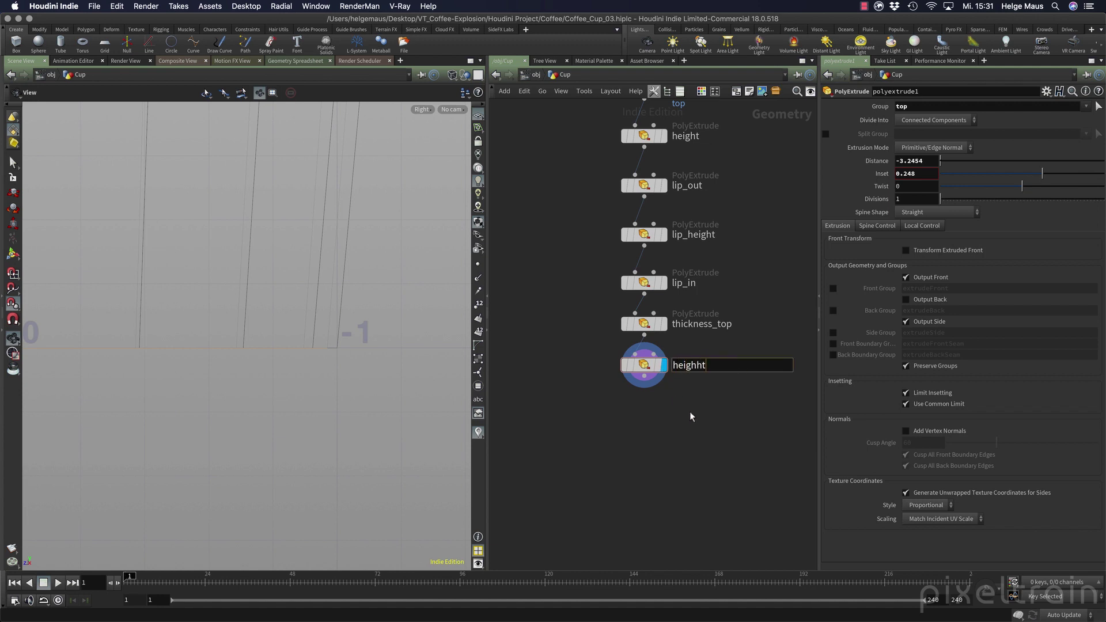
key(BackSpace)
key(BackSpace)
text(_inner)
key(Return)
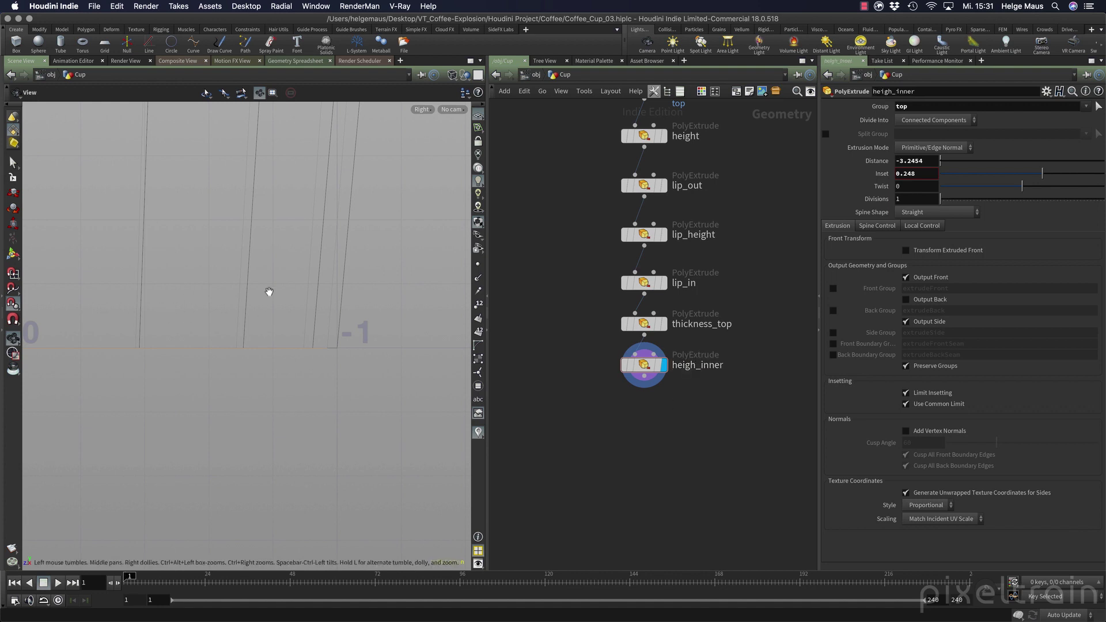
Try raising the height node's extrusion distance to 3.9354 in perspective view and undo the change.
key(space+1)
drag(356, 282, 329, 347)
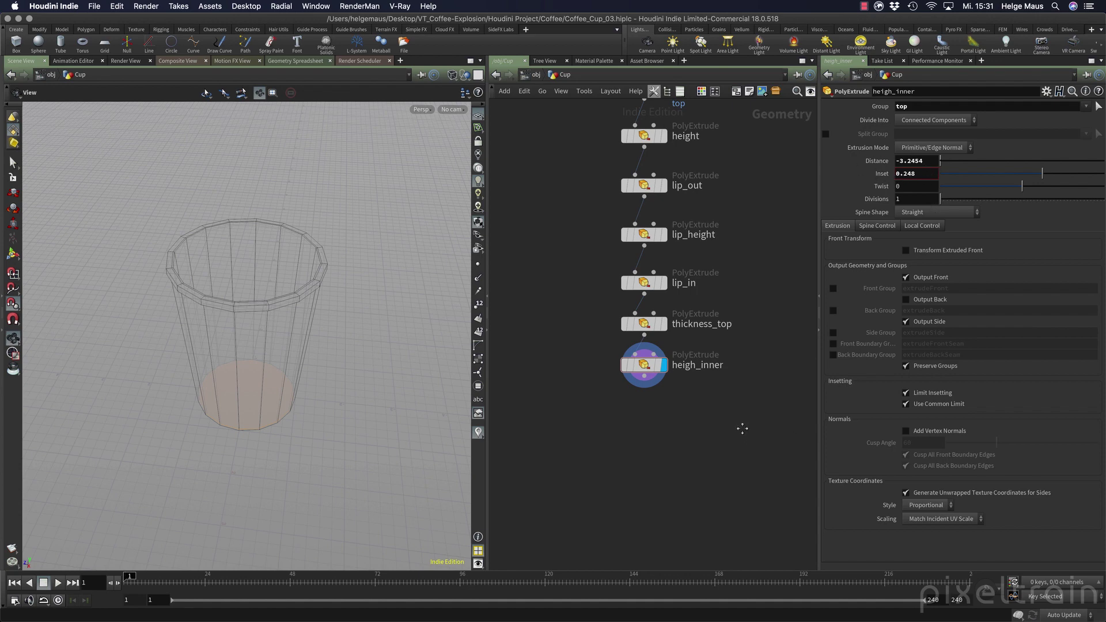
middle_drag(744, 427, 759, 455)
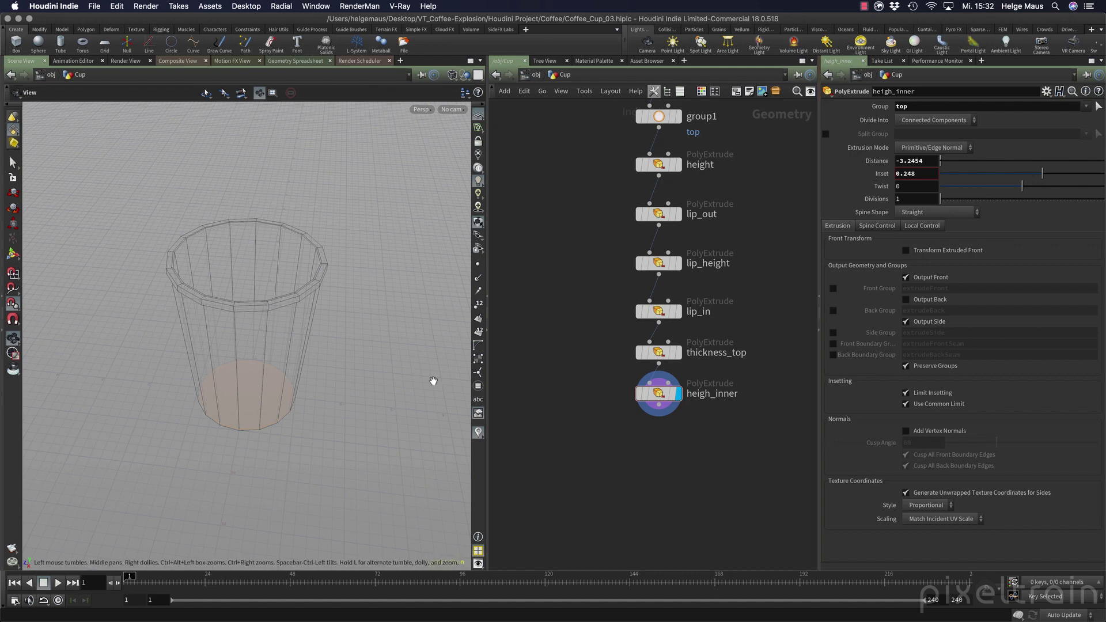
middle_drag(624, 381, 607, 396)
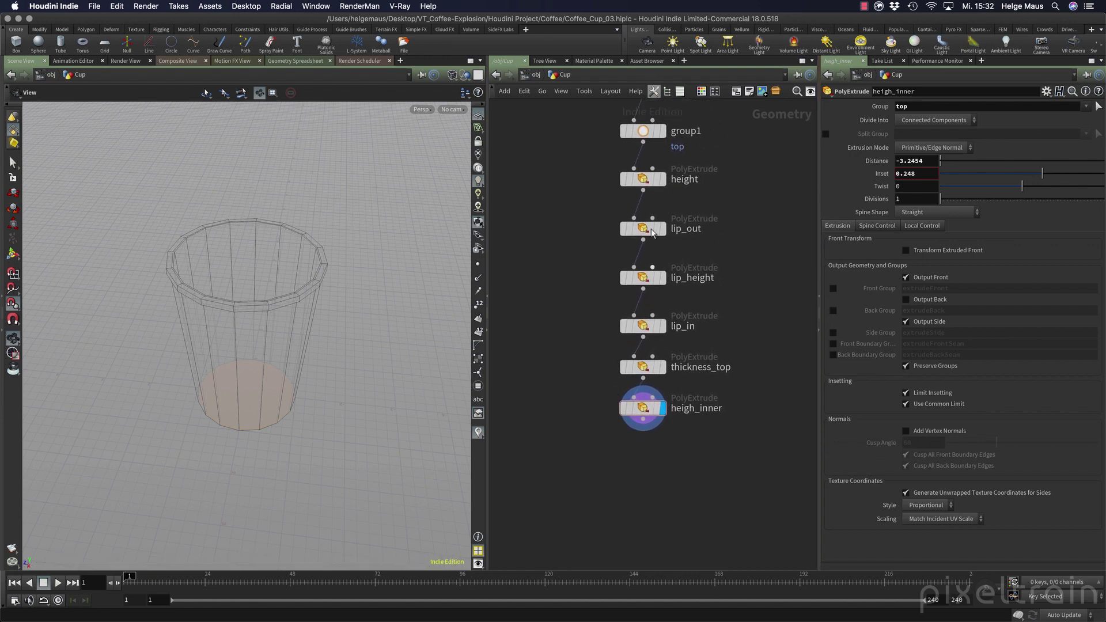
click(643, 179)
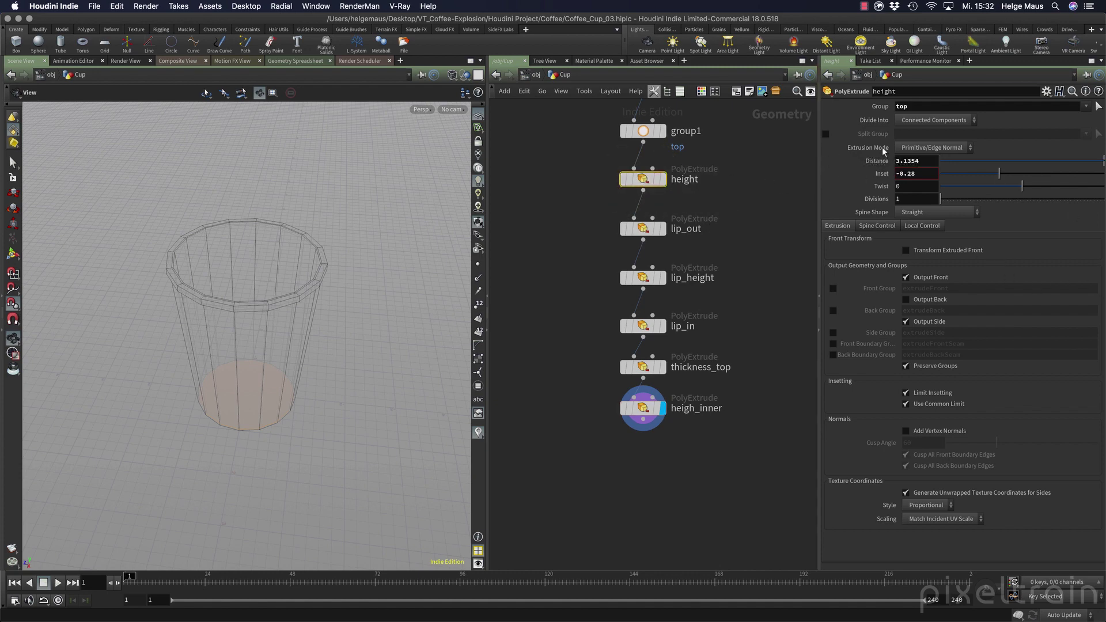
middle_drag(912, 161, 995, 159)
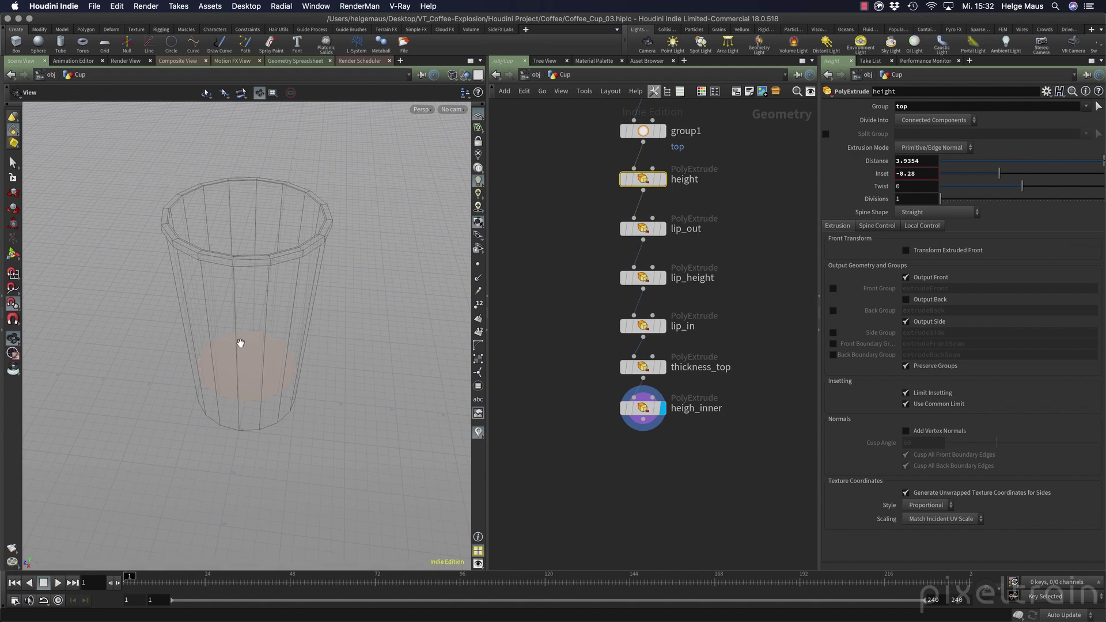
key(ctrl+z)
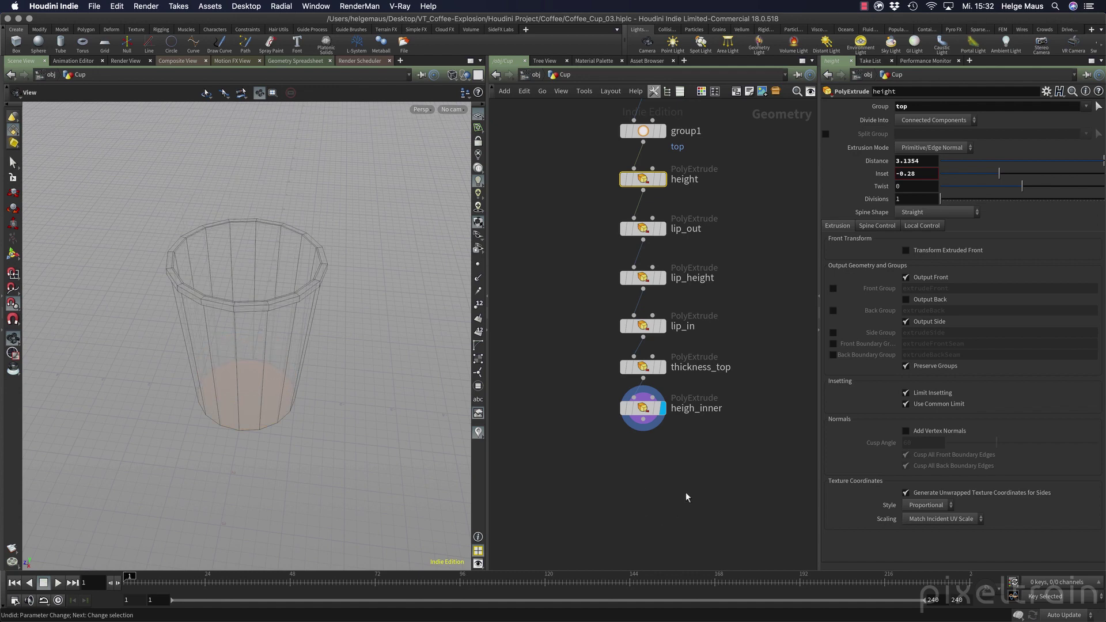
Correct the name of the heigh_inner node to height_inner and save the project.
double_click(696, 408)
text(t)
key(Return)
key(ctrl+s)
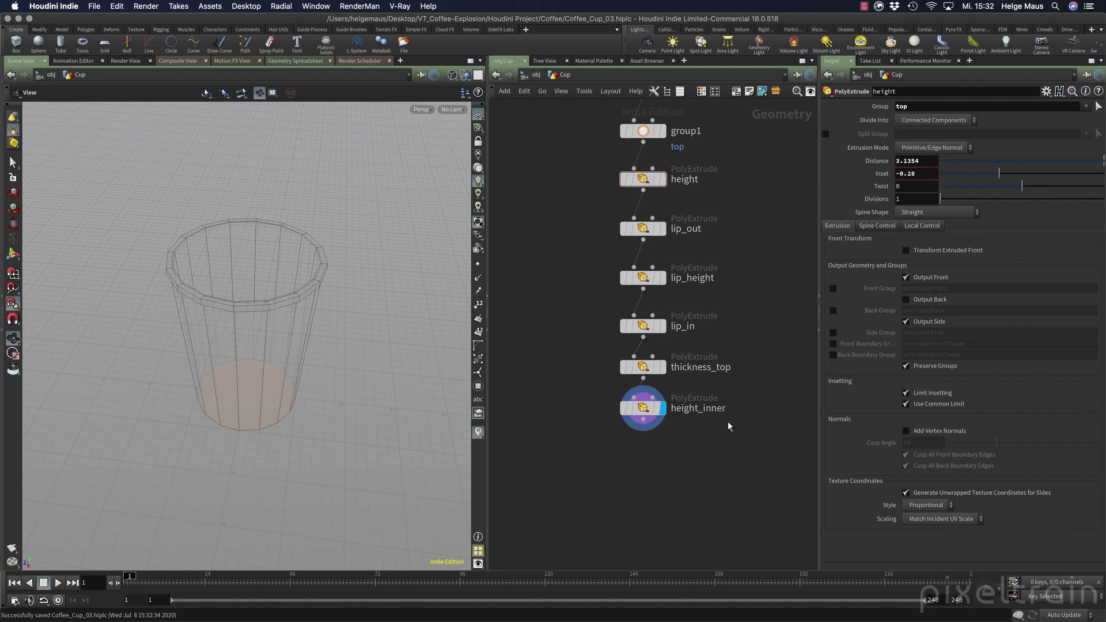
Show the cup shaded and move the height_inner node slightly away from thickness_top in the network.
key(w)
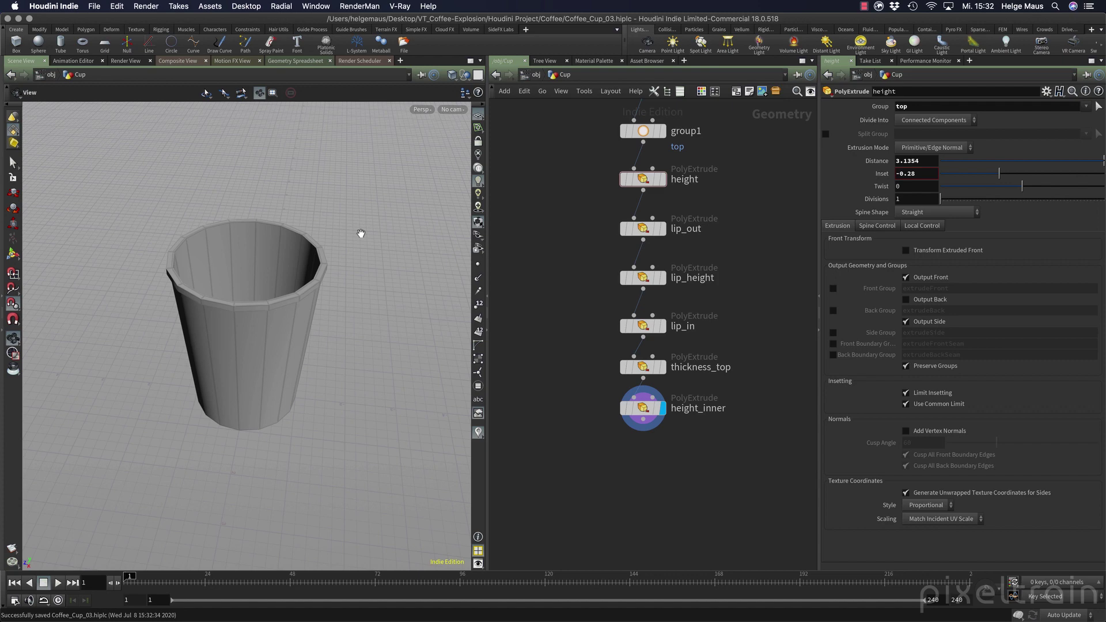
drag(648, 409, 647, 423)
click(643, 421)
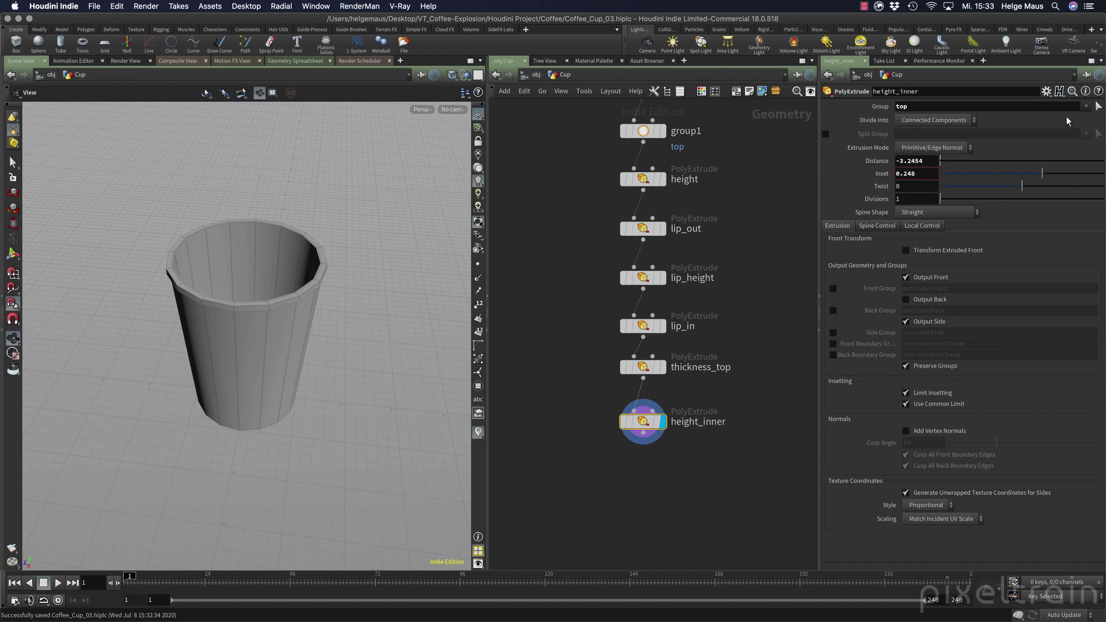
Check the expression language choices for height_inner and keep Hscript Expression Language.
click(1060, 92)
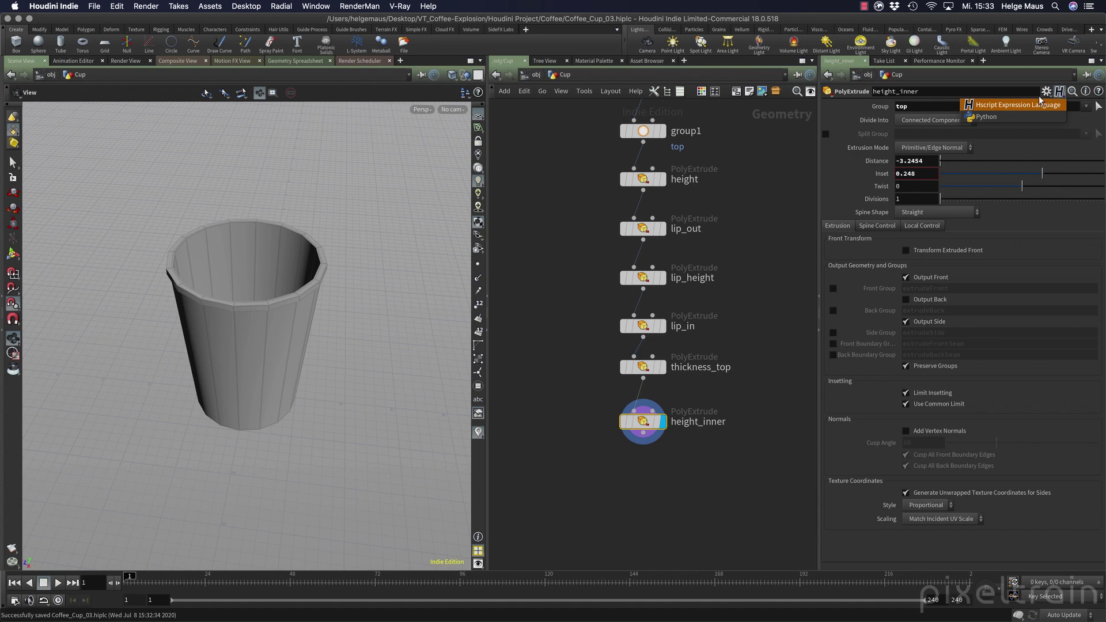
click(1025, 105)
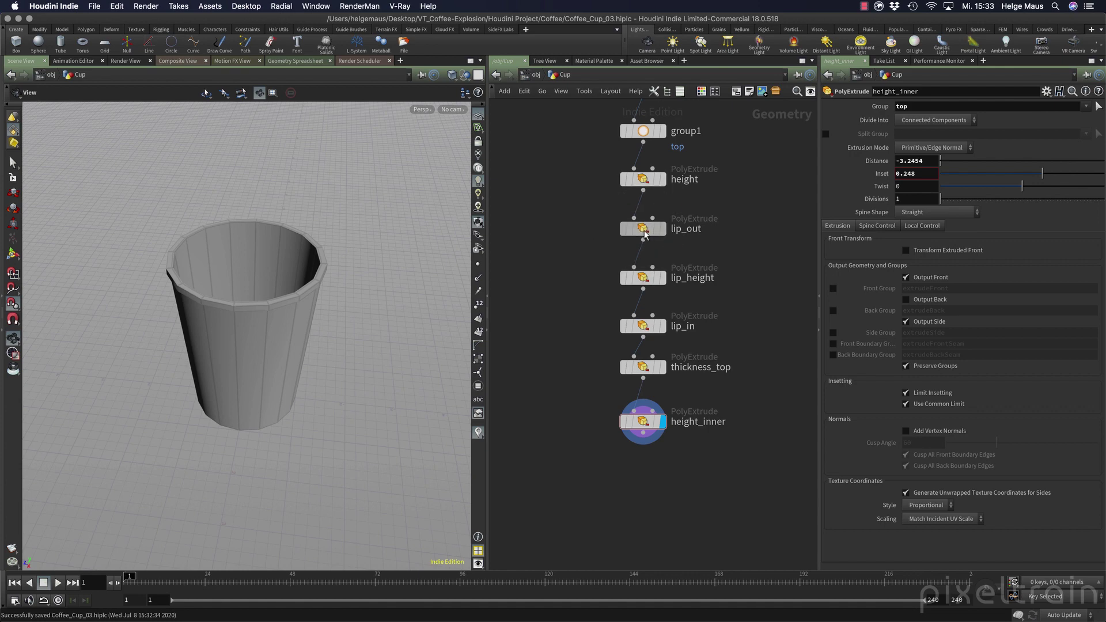
Offset the lip_out and lip_in nodes sideways from the main node chain to set them apart.
drag(640, 234, 561, 233)
drag(643, 327, 567, 327)
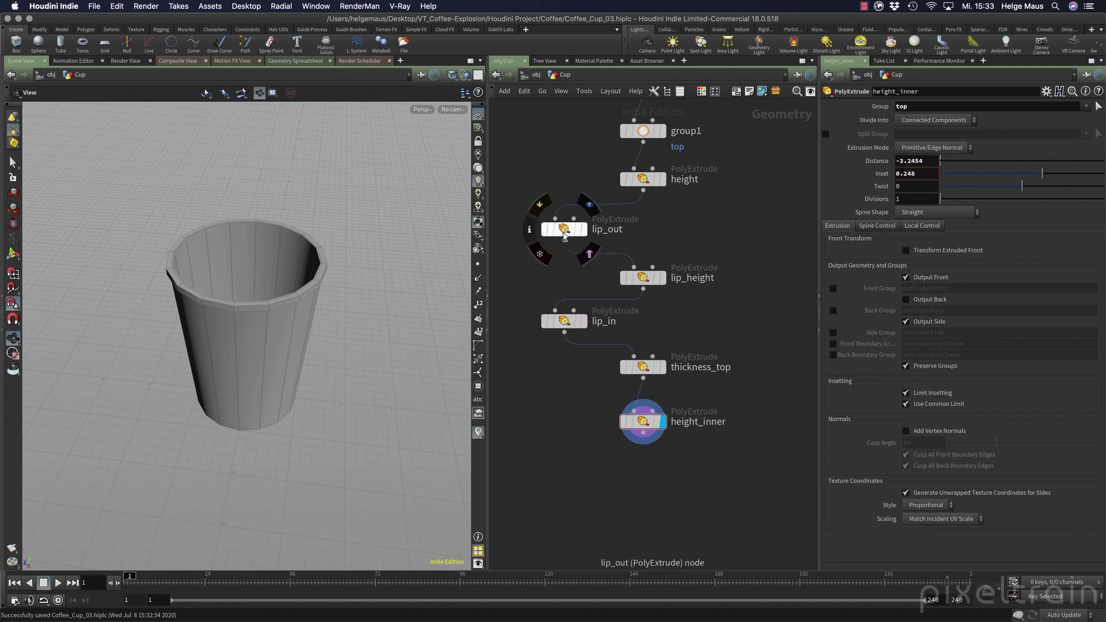
drag(562, 229, 551, 229)
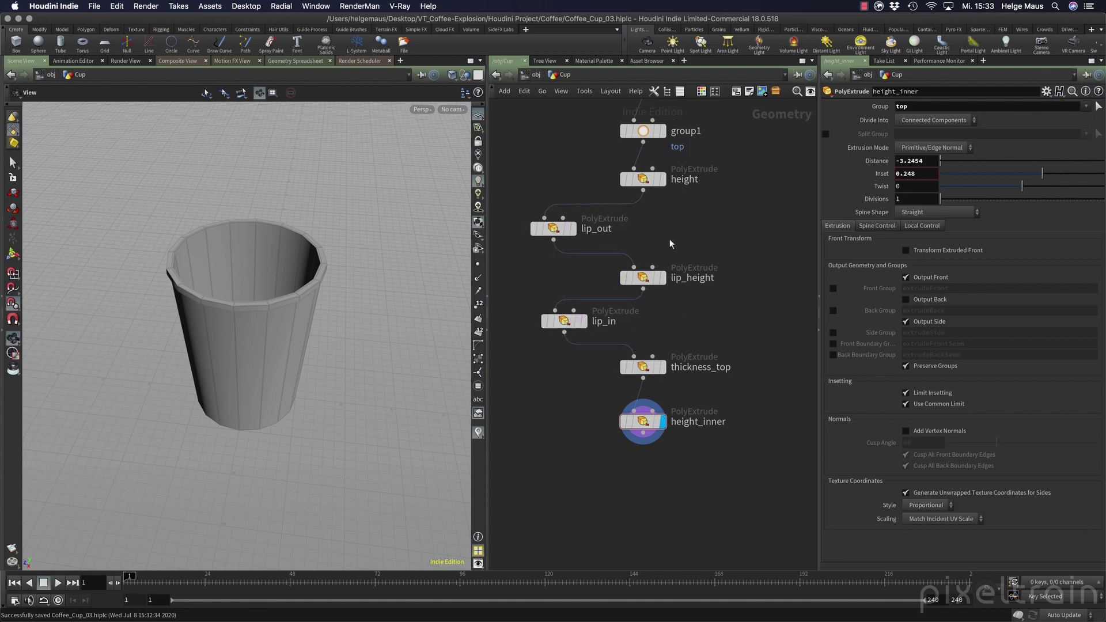
Display the lip_out result and the lip_in result in turn to compare the two lip stages.
click(575, 229)
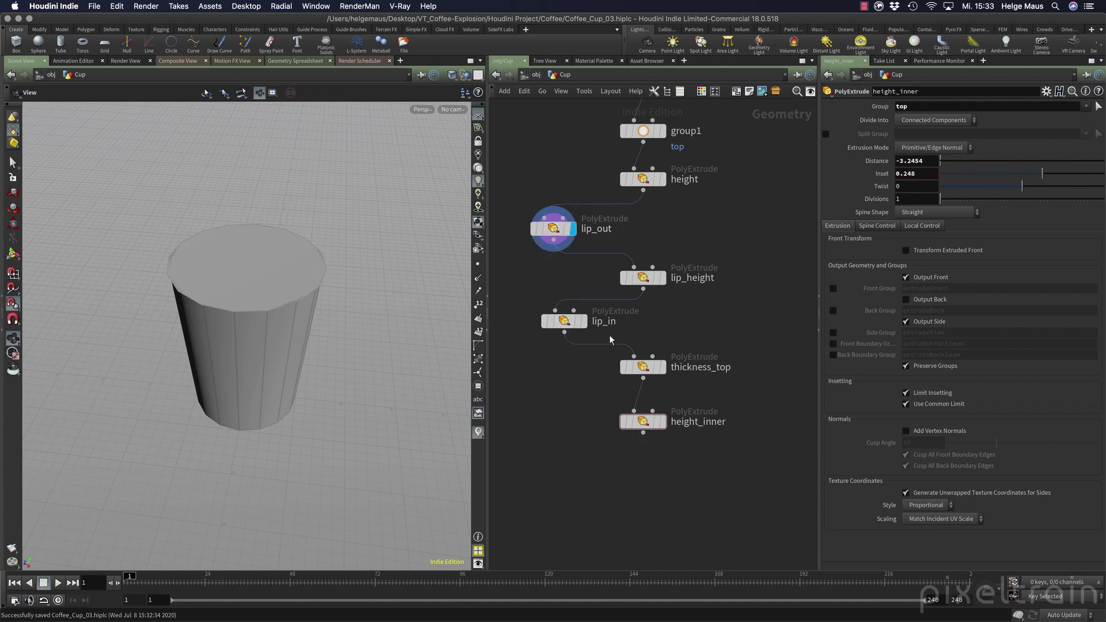
scroll(678, 330, down, 5)
scroll(679, 330, up, 5)
scroll(634, 236, down, 5)
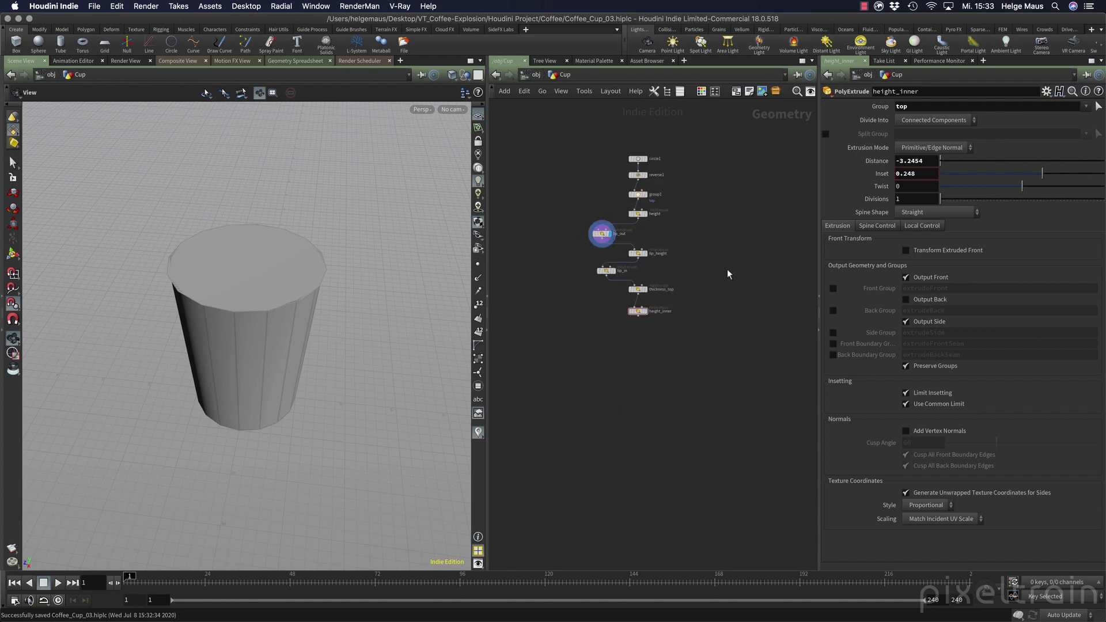
scroll(727, 268, up, 5)
middle_drag(680, 266, 775, 296)
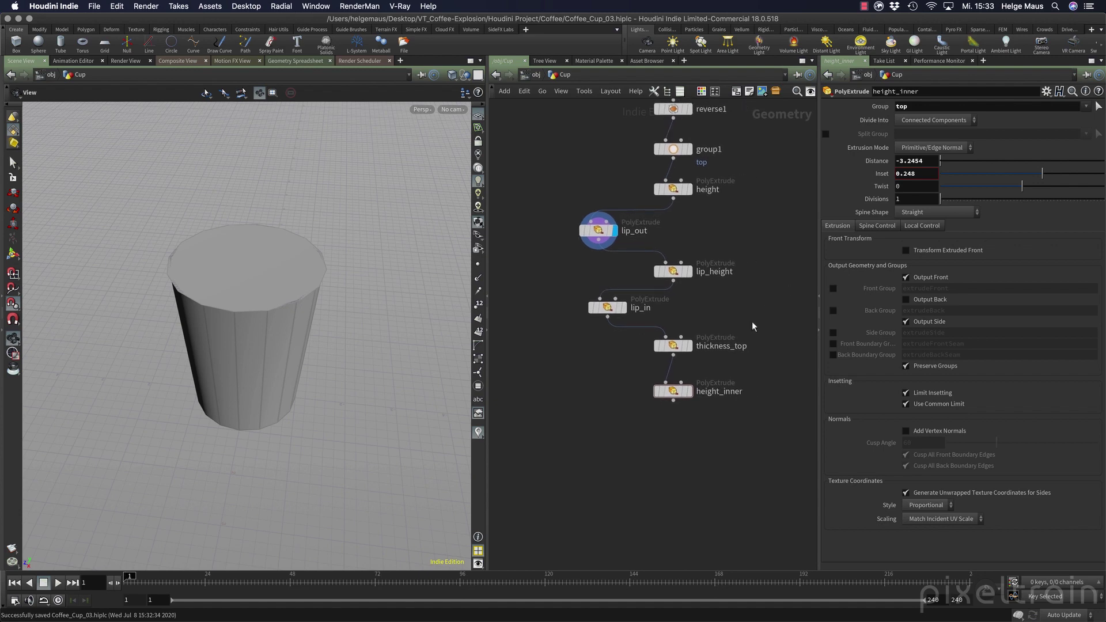
drag(557, 285, 640, 324)
key(r)
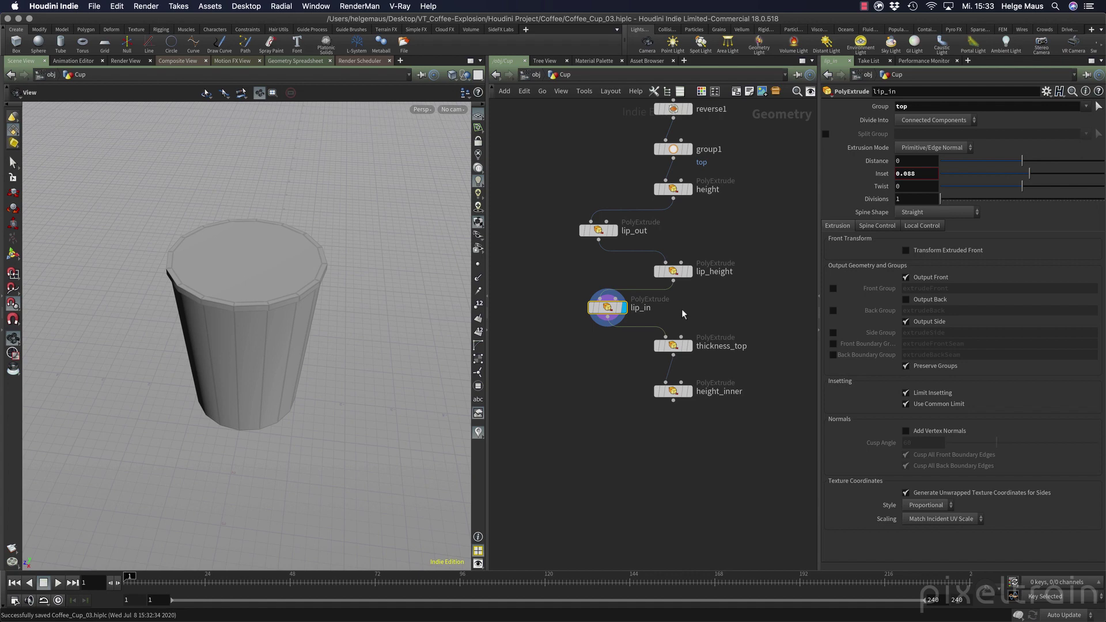
Display the lip_out node and examine the lip's overhang up close from below the rim.
drag(568, 217, 633, 245)
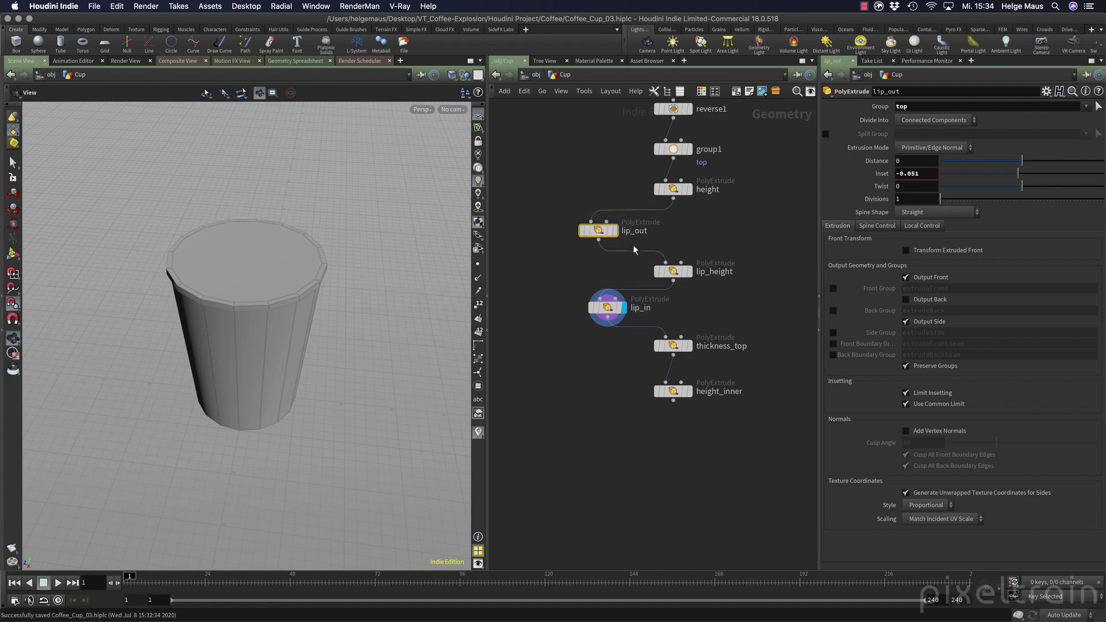
key(w)
key(w)
key(r)
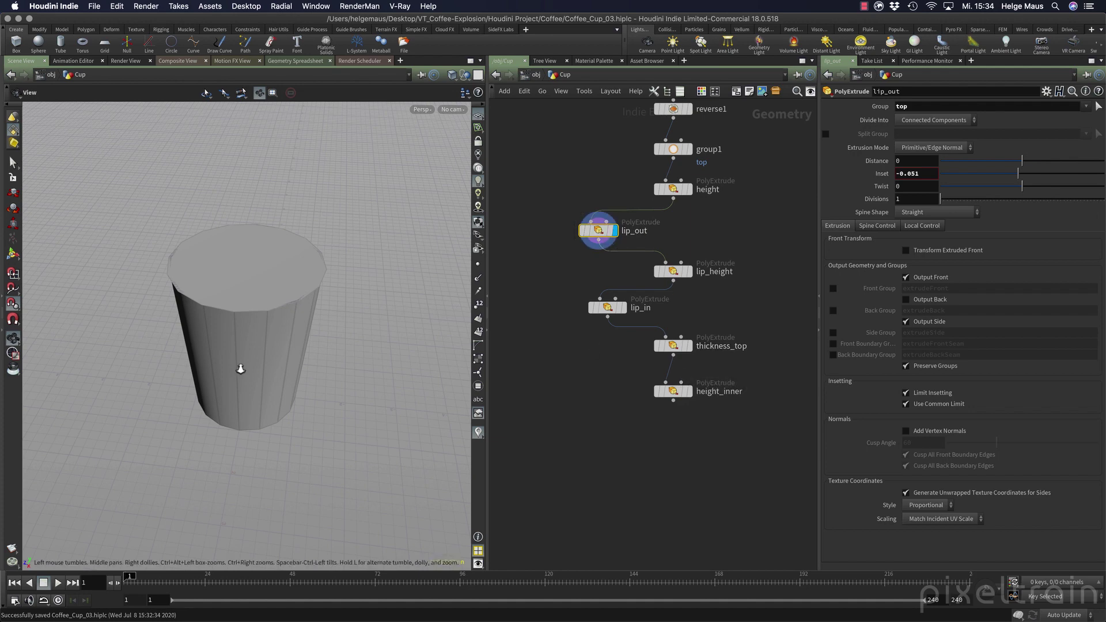
right_drag(240, 368, 344, 353)
drag(344, 353, 341, 277)
middle_drag(340, 277, 331, 334)
mouse_move(323, 288)
right_down()
mouse_move(314, 276)
mouse_move(334, 272)
right_up()
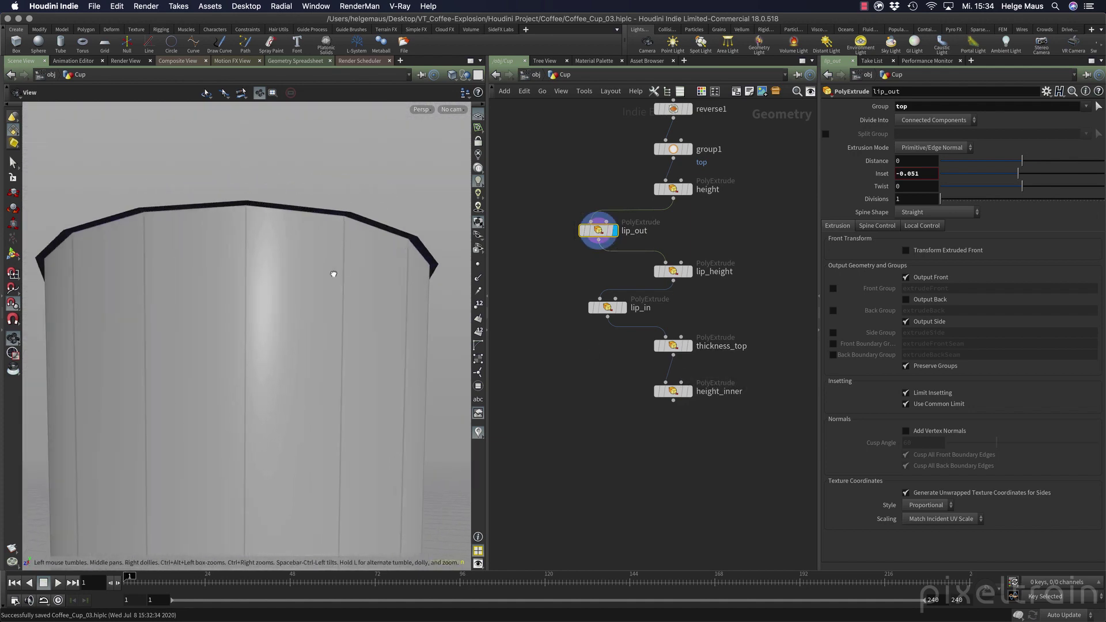
drag(334, 273, 326, 248)
middle_drag(326, 248, 295, 316)
right_drag(295, 316, 378, 297)
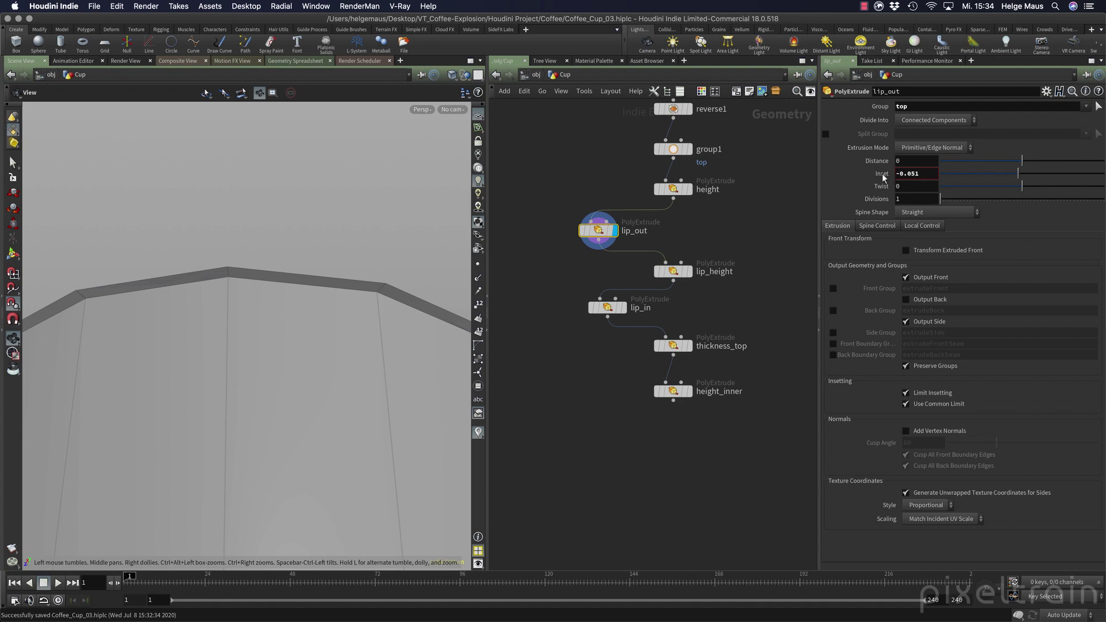
Set the lip_out inset to -0.05 and color the node red in the network.
click(937, 174)
key(BackSpace)
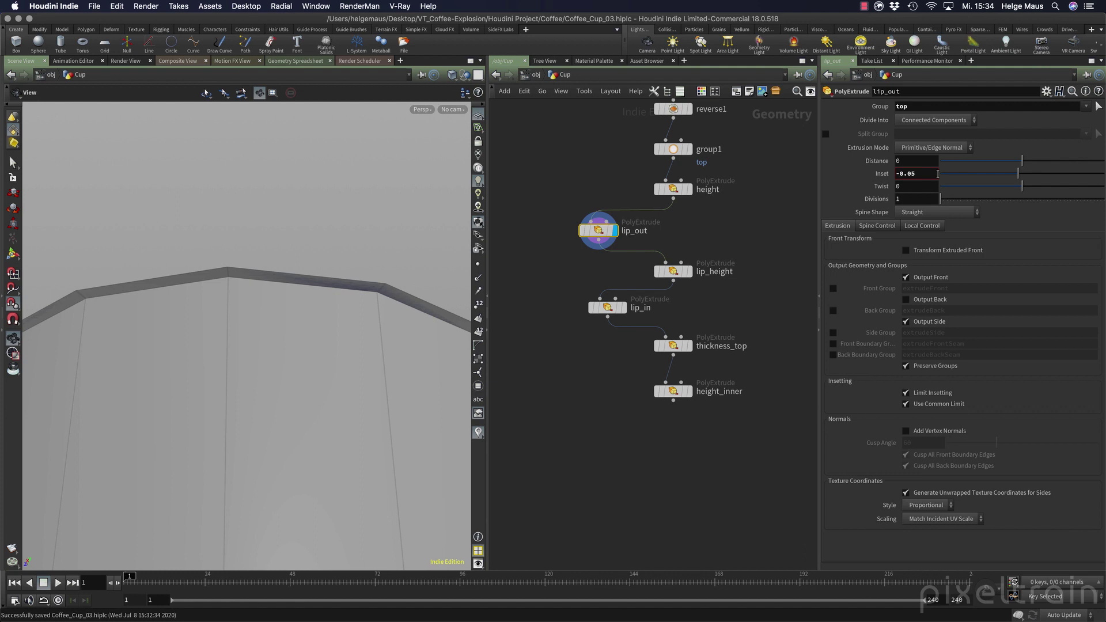
mouse_move(597, 227)
key(c)
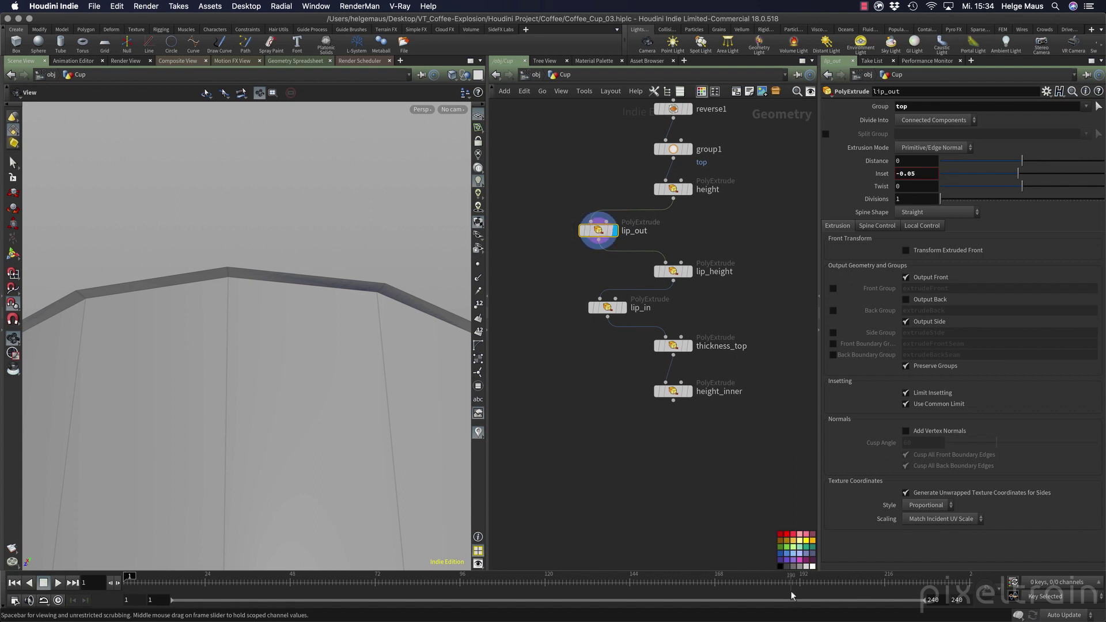
drag(783, 523, 597, 230)
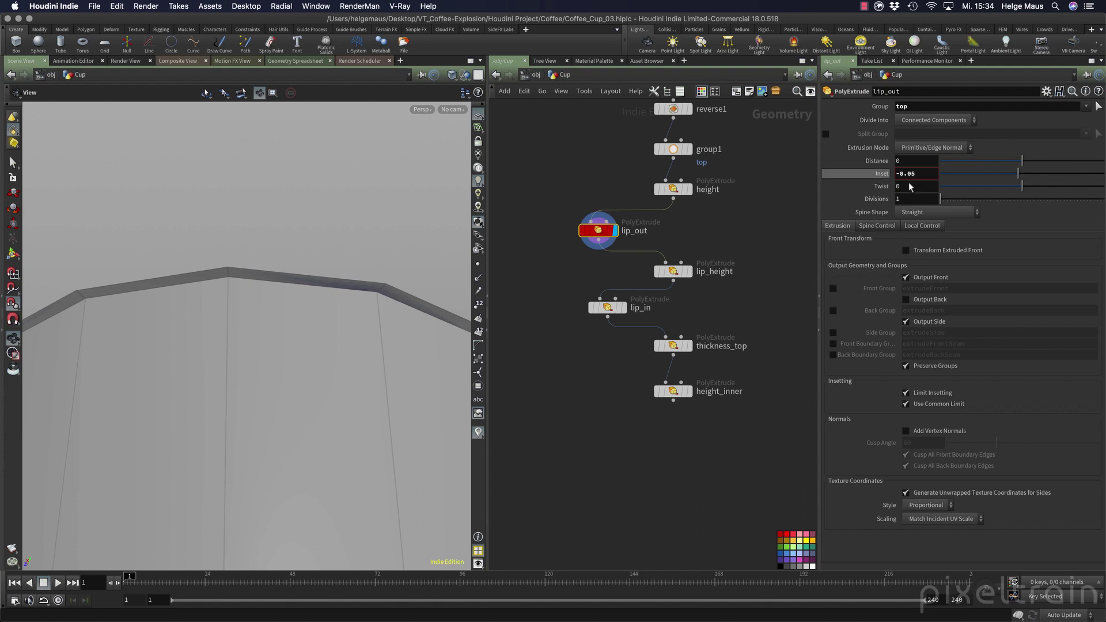
Inspect the full-precision value behind the lip_out inset and return to the normal value display.
click(925, 198)
drag(919, 174, 871, 173)
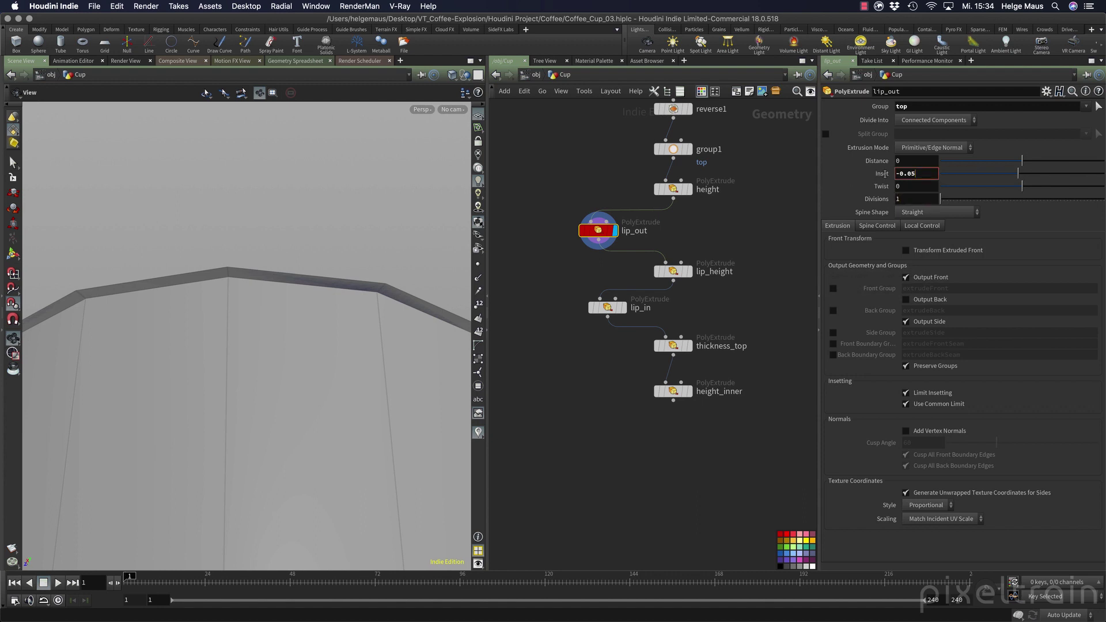
click(885, 174)
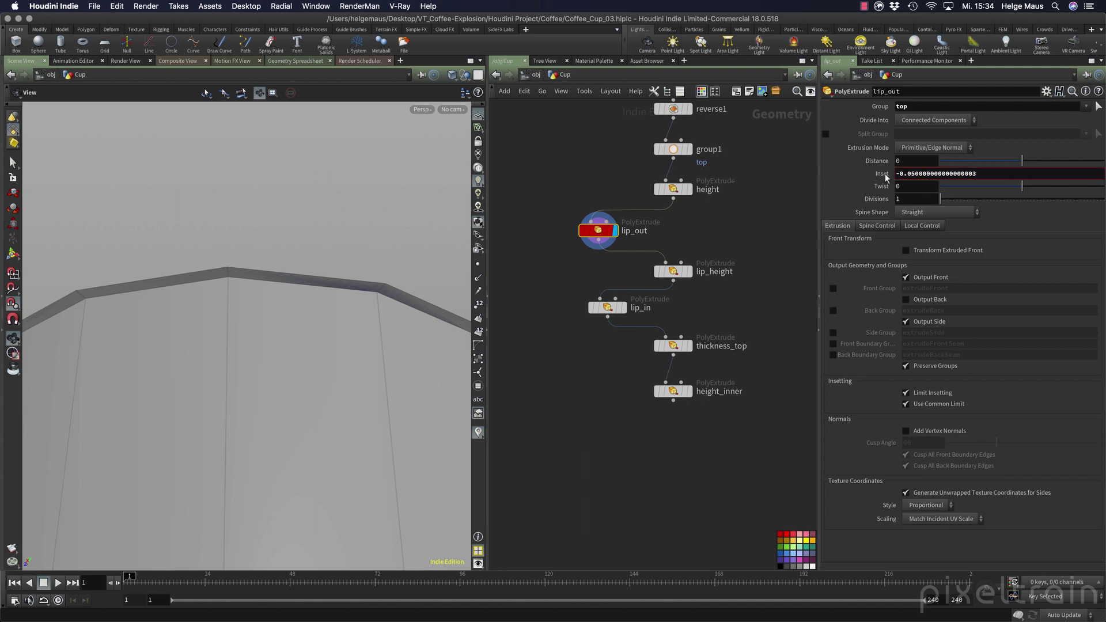
click(885, 174)
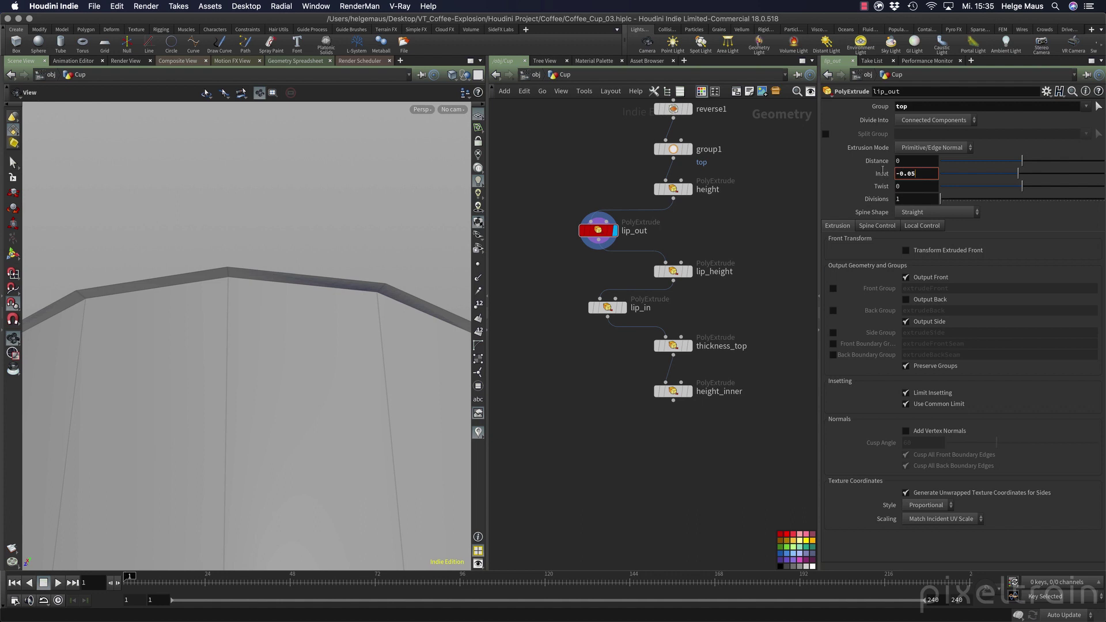
key(Return)
Display the lip_in node and examine the rim's inner edge from above.
click(611, 314)
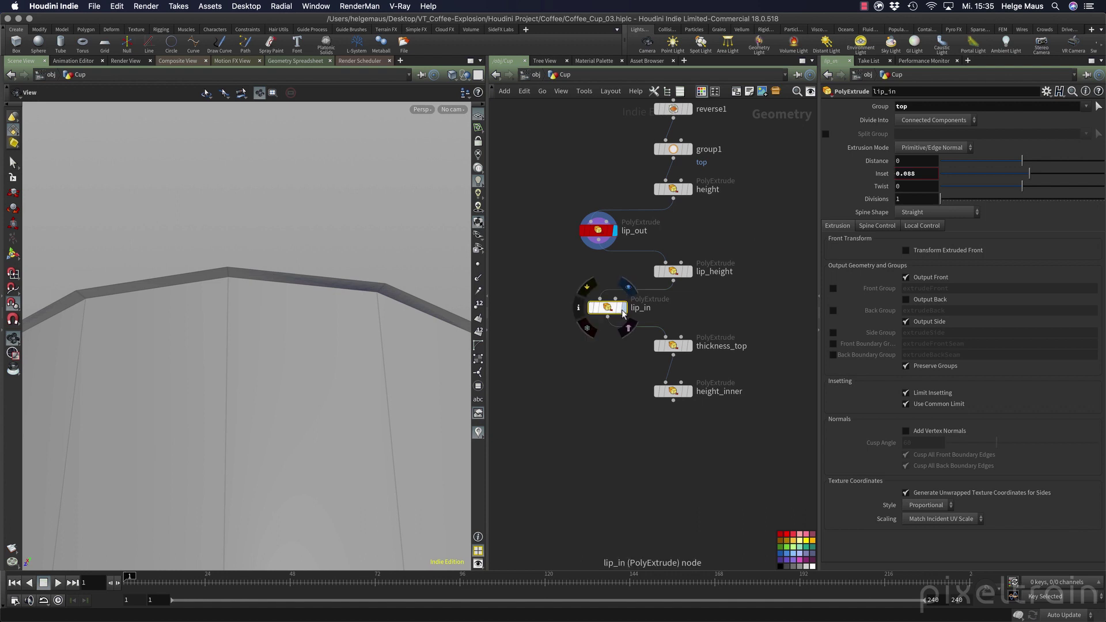
click(625, 310)
drag(369, 293, 437, 368)
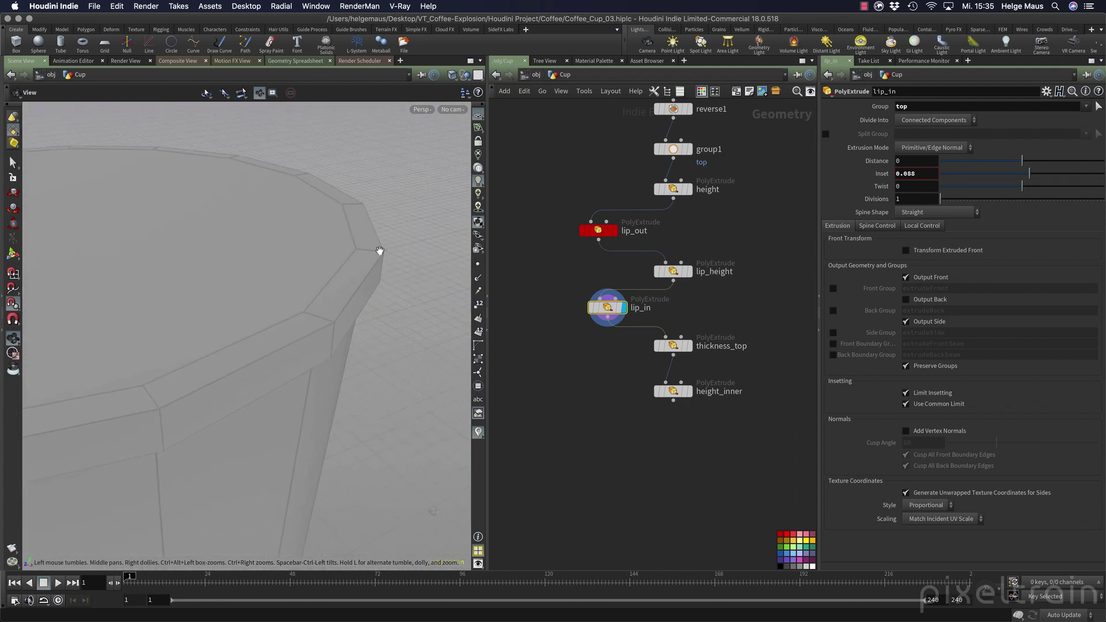
Copy the Inset parameter of the lip_out node.
click(597, 231)
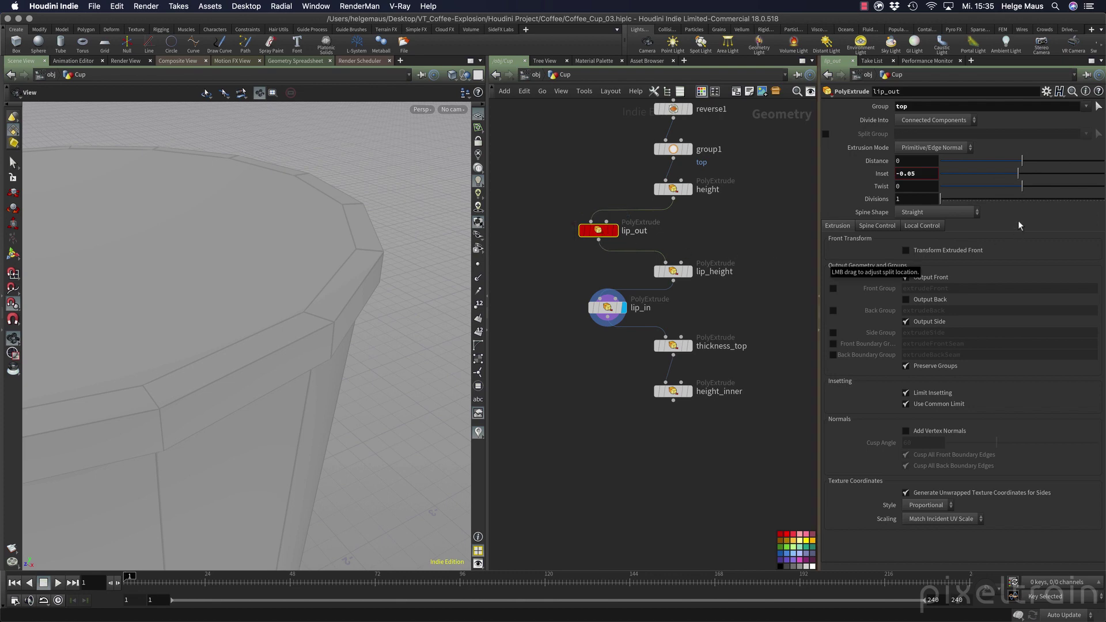
right_click(879, 174)
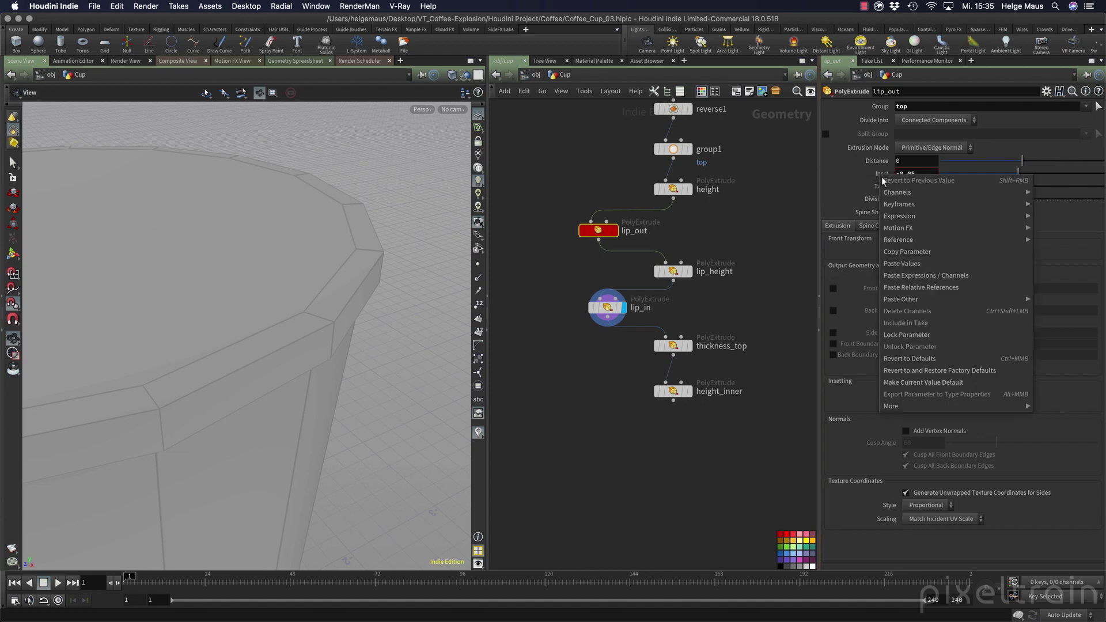
click(932, 252)
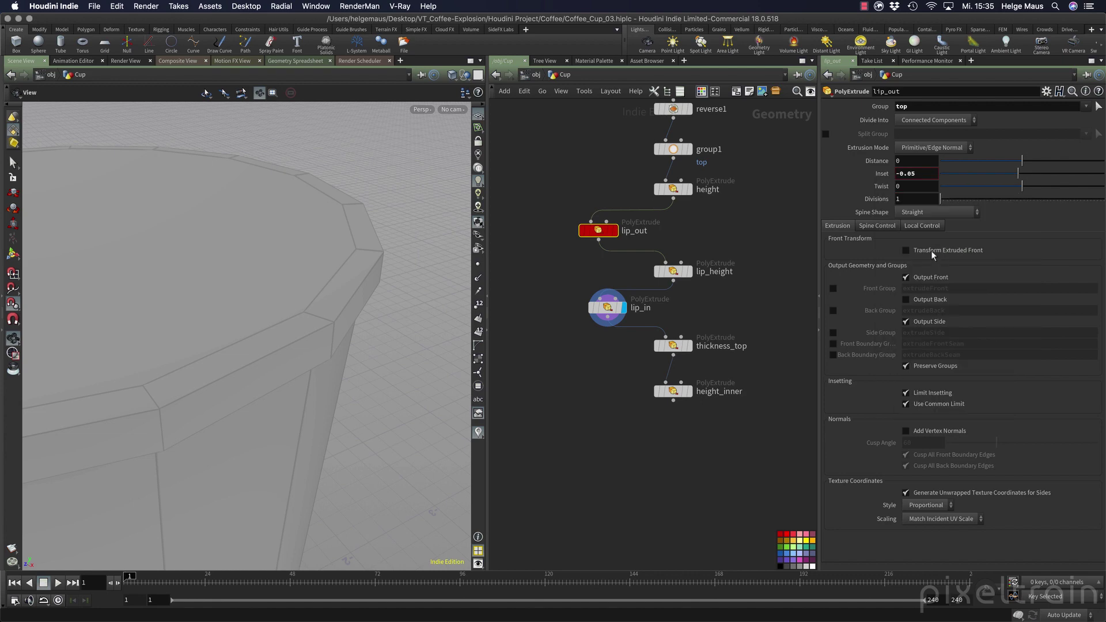
Replace the lip_in node's Inset value with a pasted relative reference to the lip_out Inset and apply it.
click(608, 310)
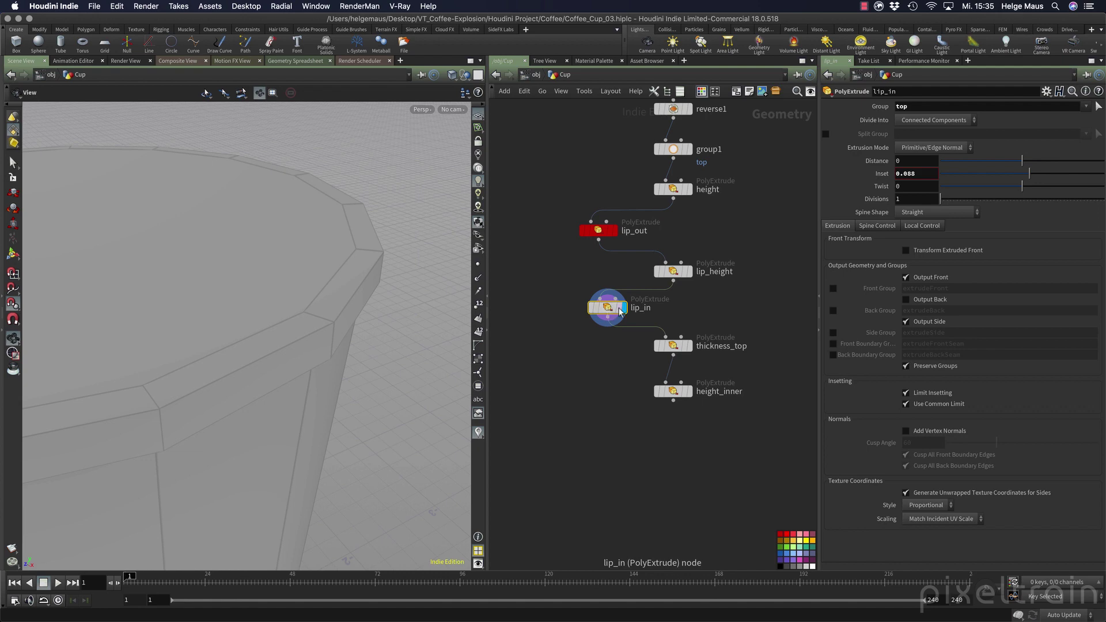
click(899, 173)
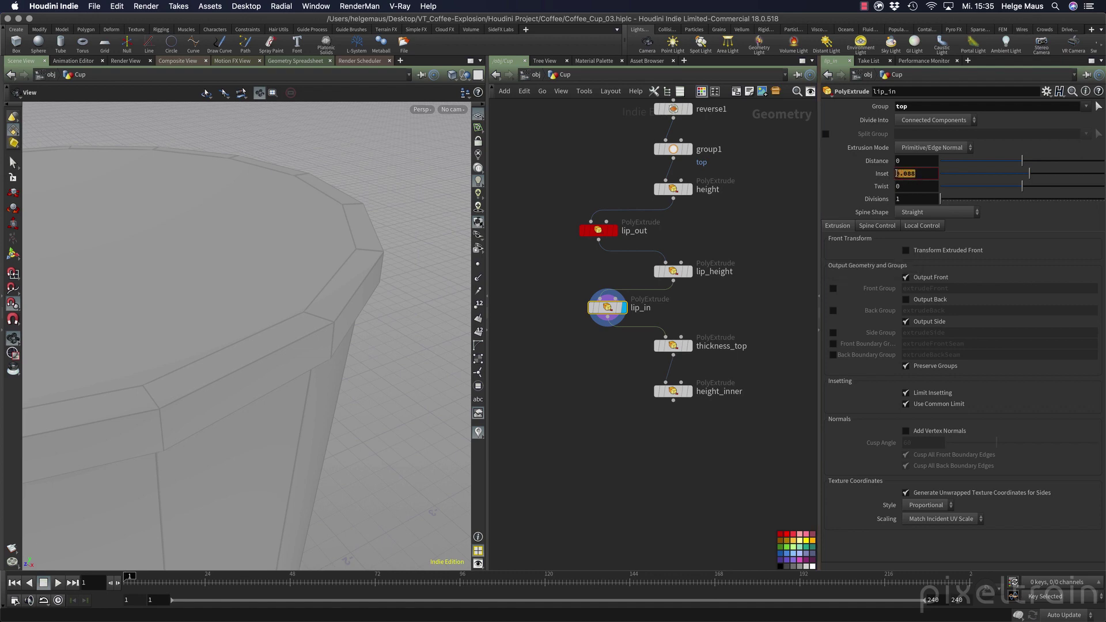
key(BackSpace)
right_click(900, 174)
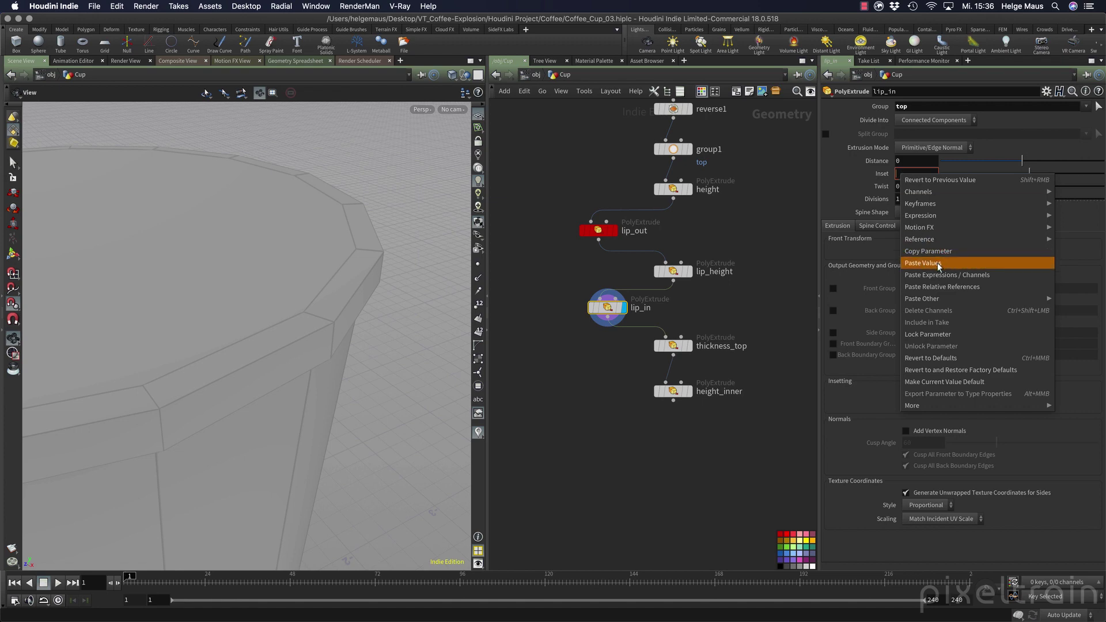
click(1000, 286)
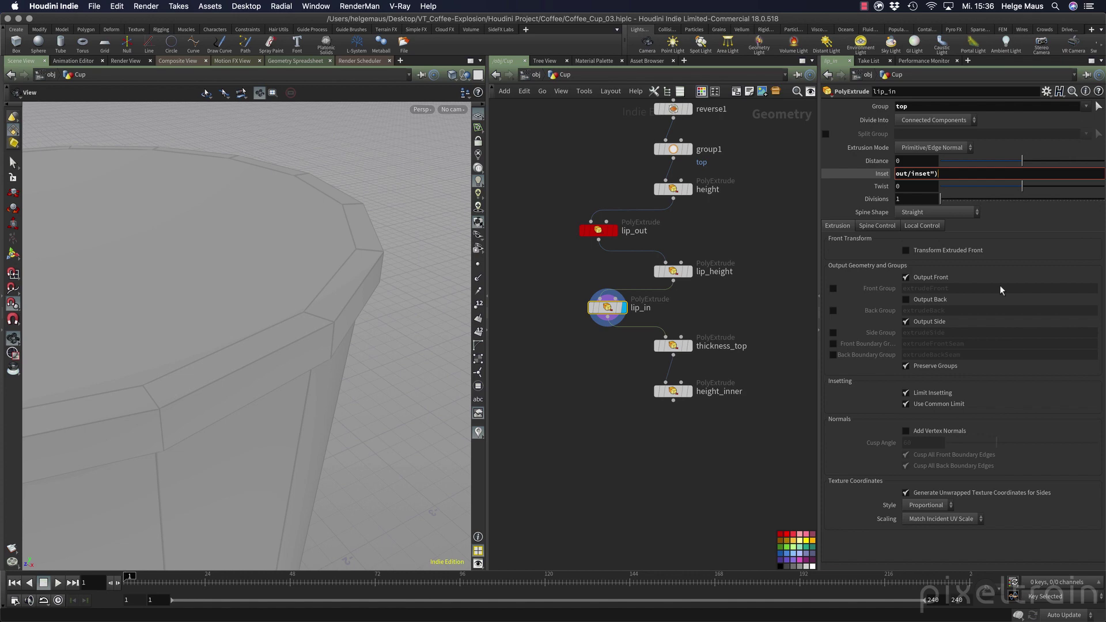
click(979, 172)
mouse_move(599, 231)
key(Return)
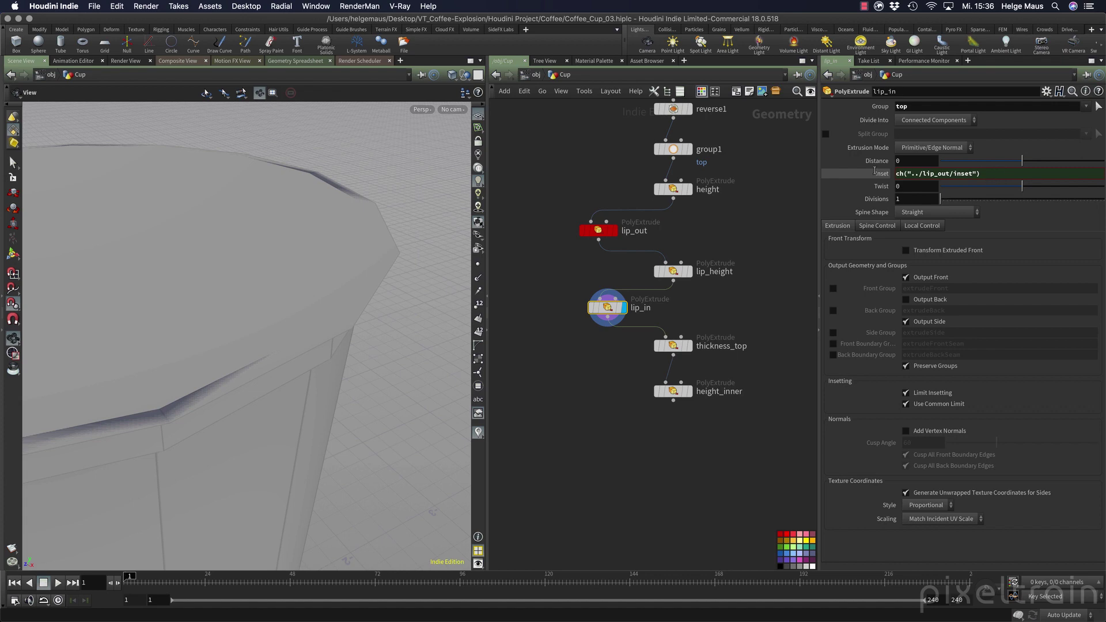
Examine the rim from the side and compare the lip_in Inset's expression and evaluated value with the Inset of lip_out.
drag(403, 358, 363, 314)
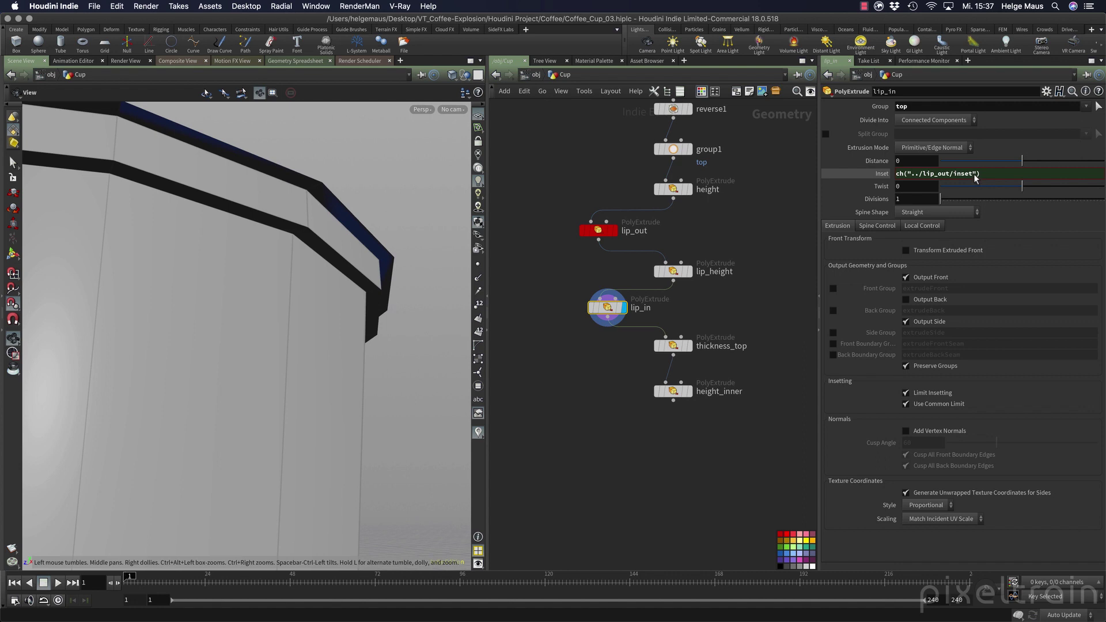
click(881, 175)
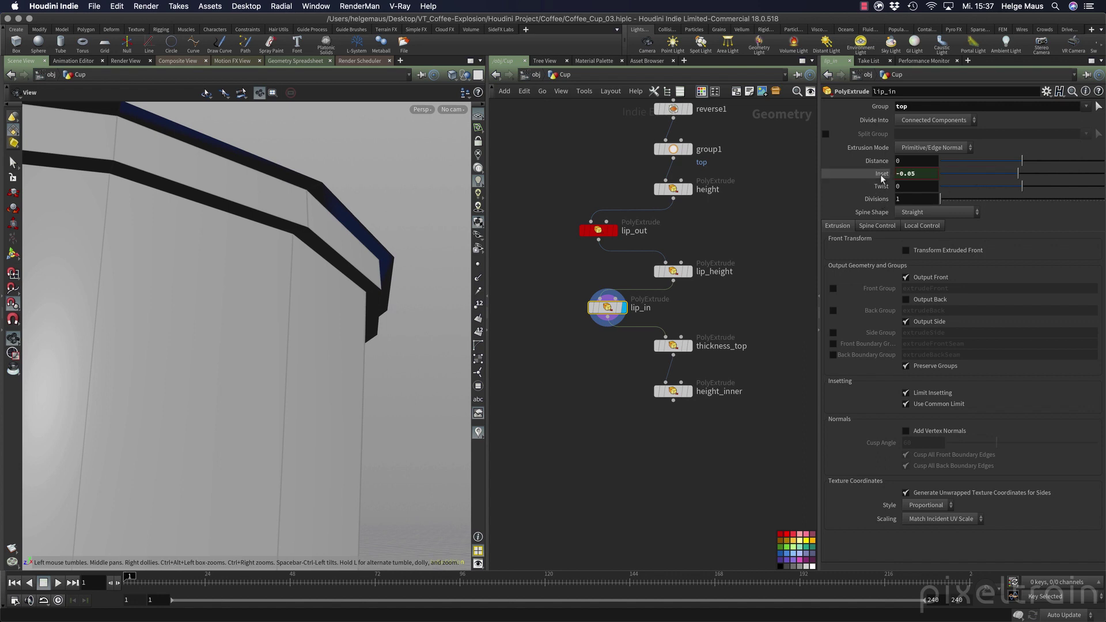
click(880, 174)
click(881, 175)
click(881, 175)
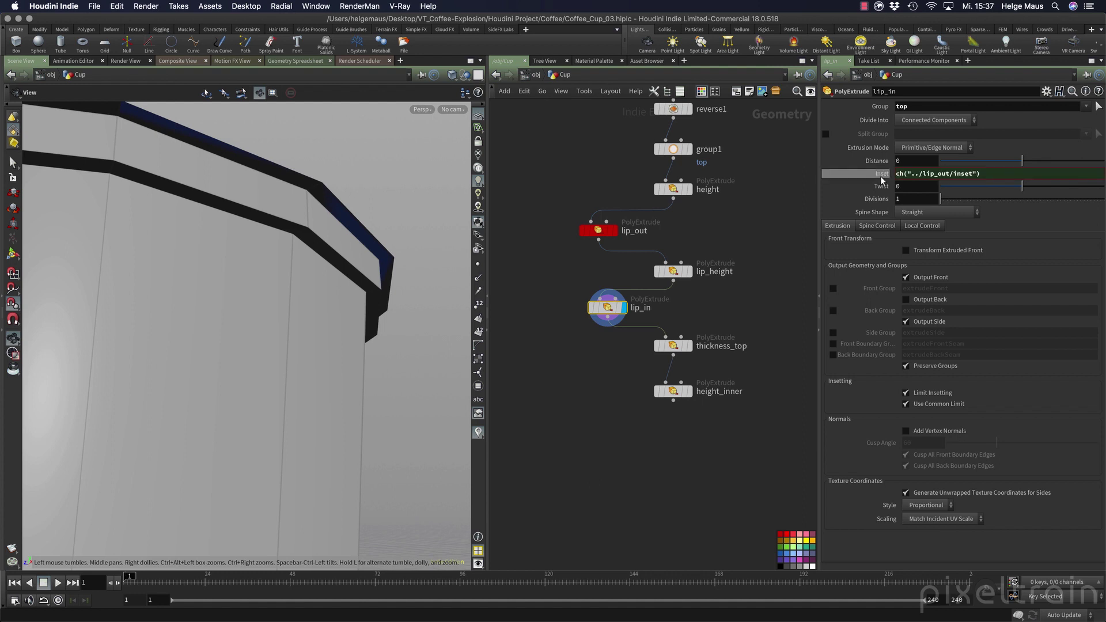
click(877, 173)
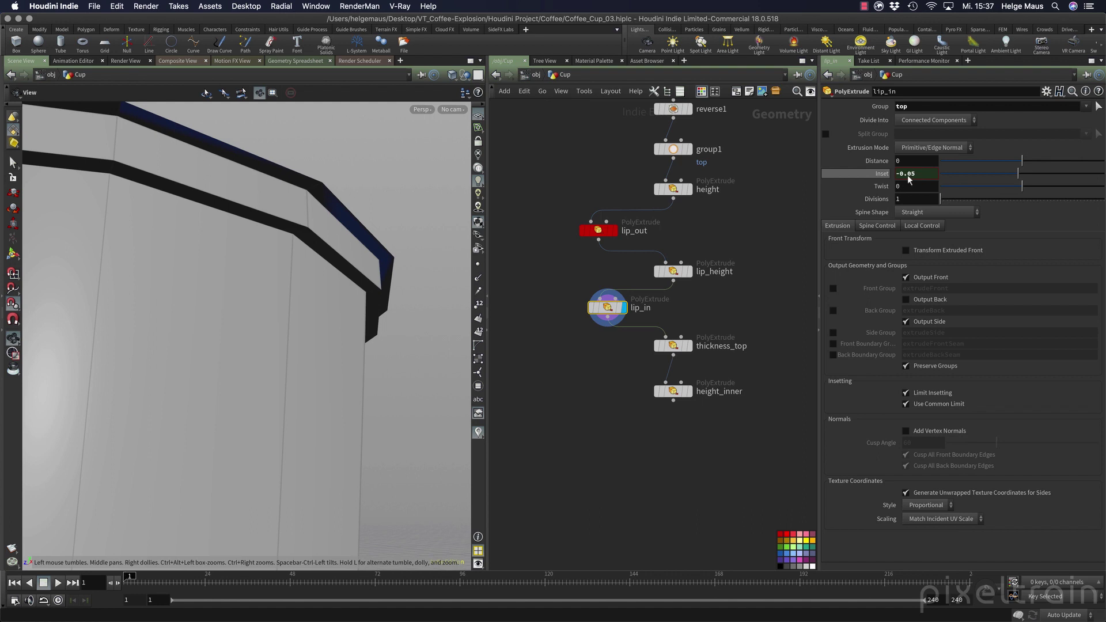
click(601, 231)
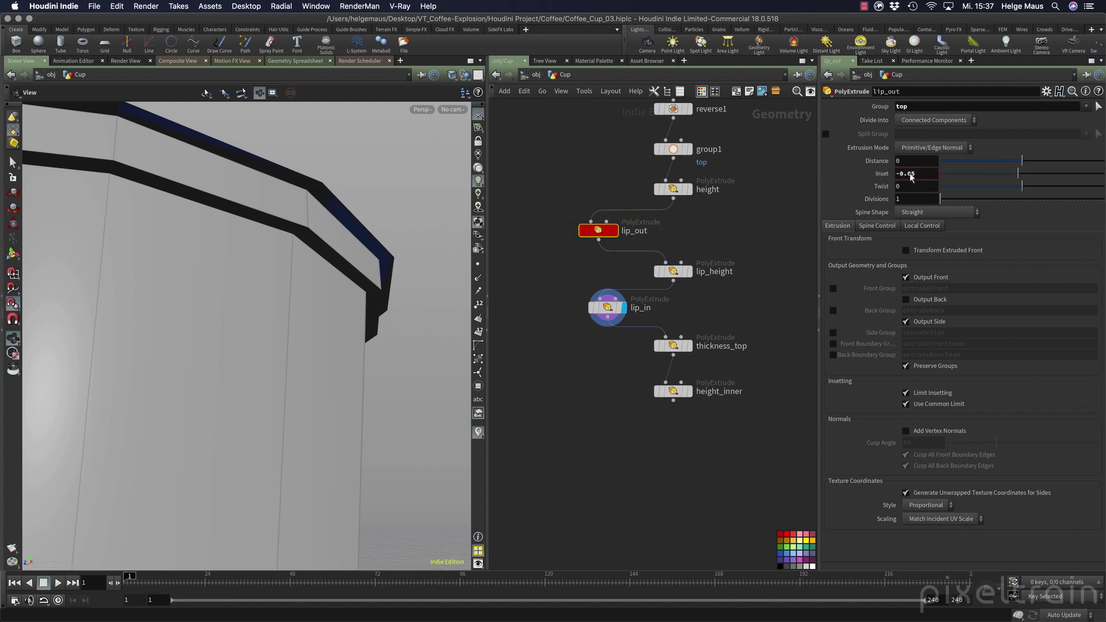
Negate the lip_in Inset reference so the expression reads -ch("../lip_out/inset").
click(609, 311)
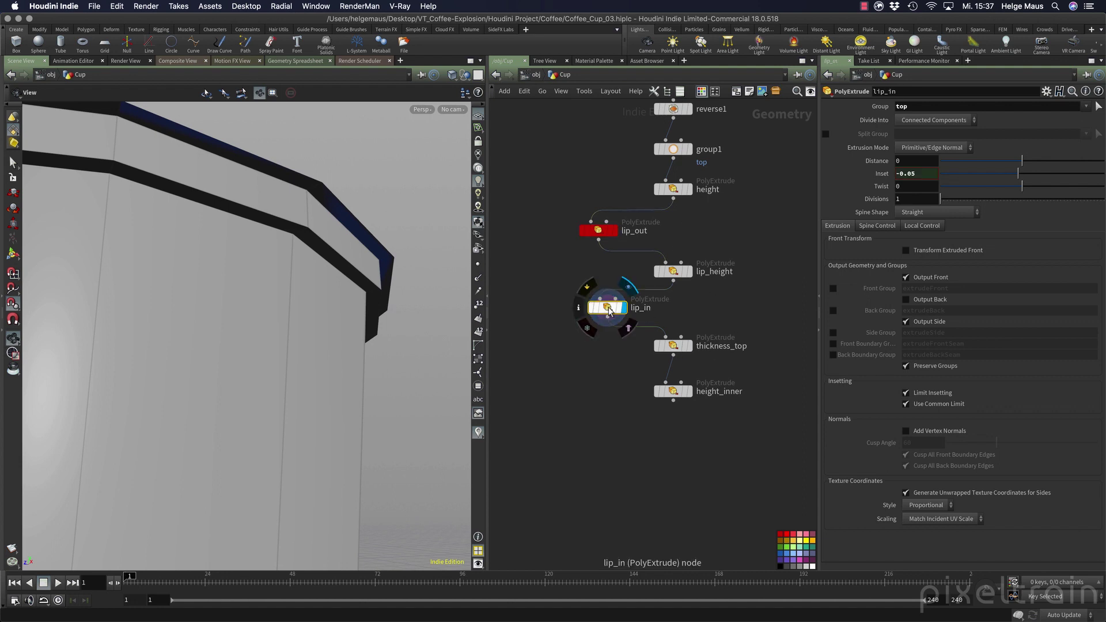
click(880, 174)
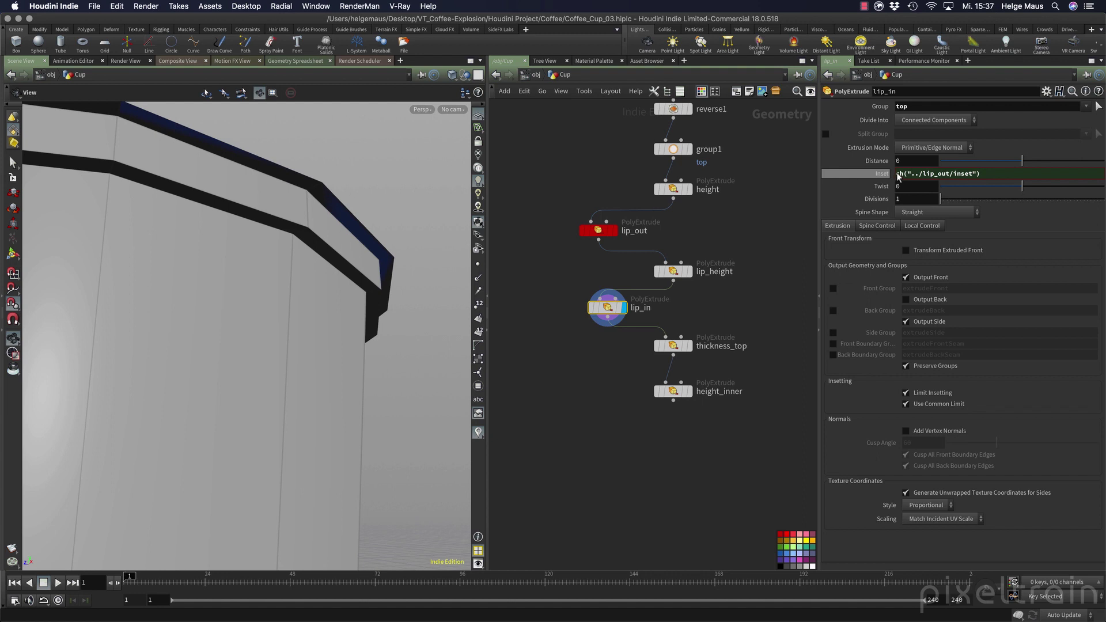
click(926, 174)
key(Home)
text(-)
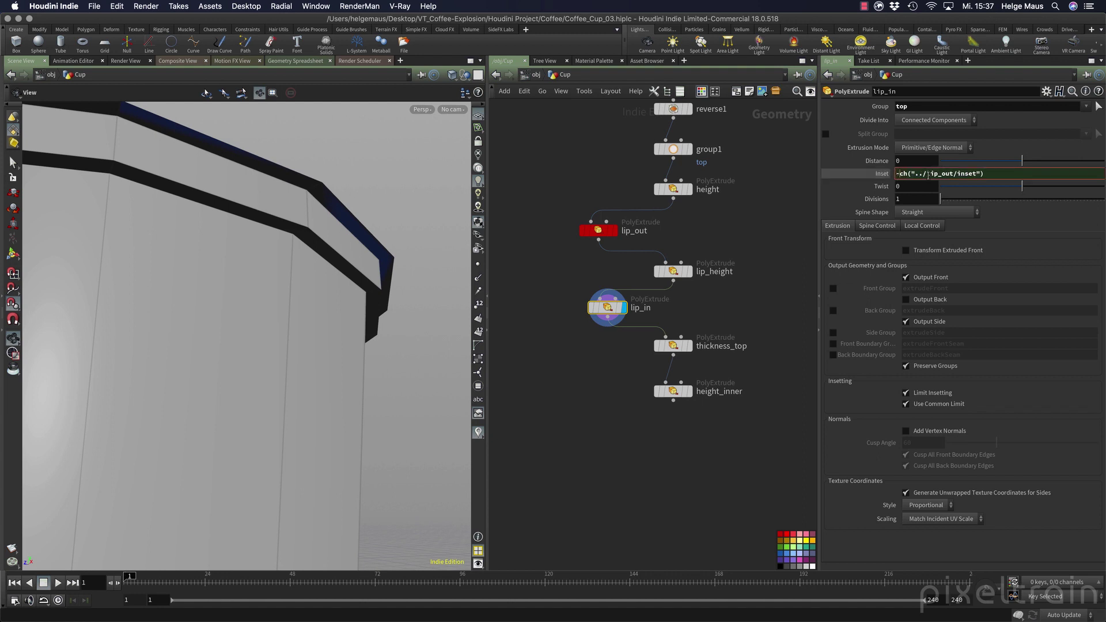
key(Return)
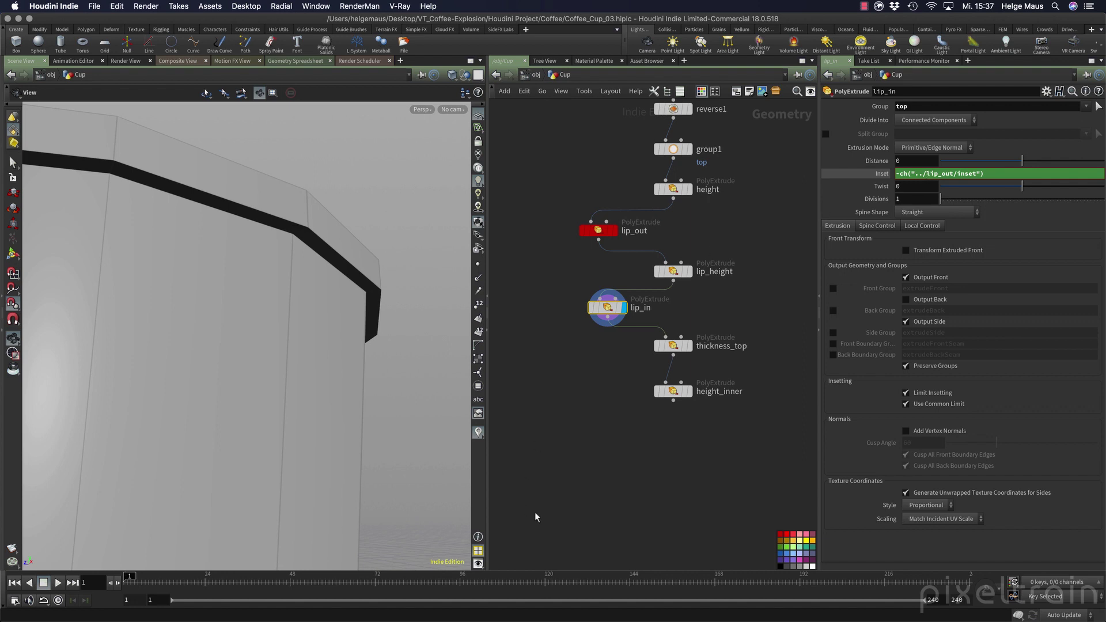
Set the lip_out Inset to -0.036 and check the linked rim on the whole cup.
drag(438, 381, 363, 378)
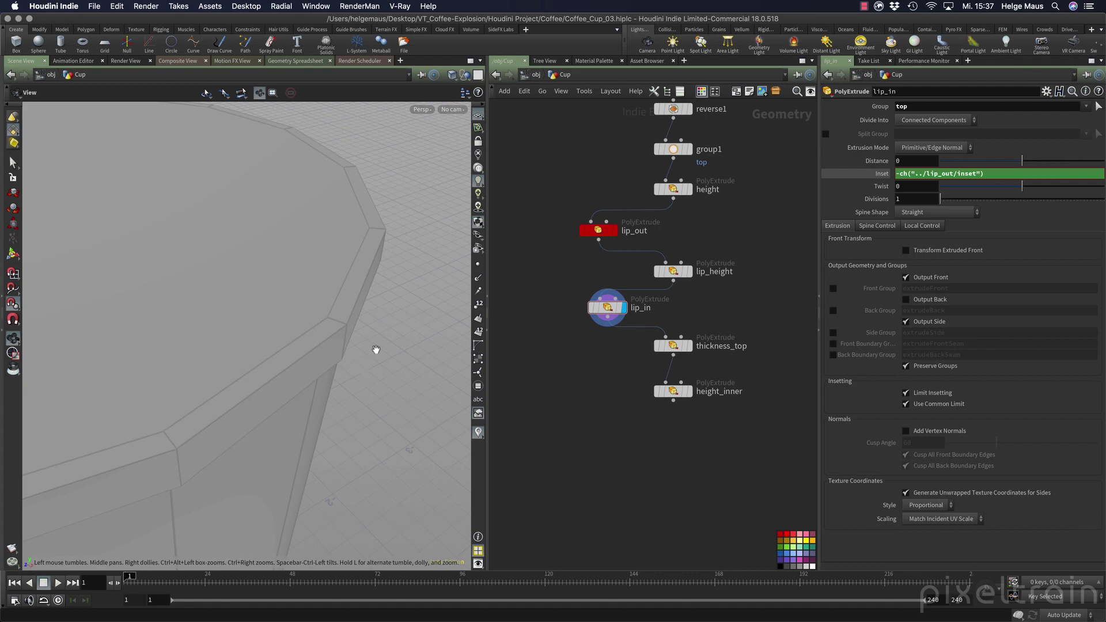
click(606, 234)
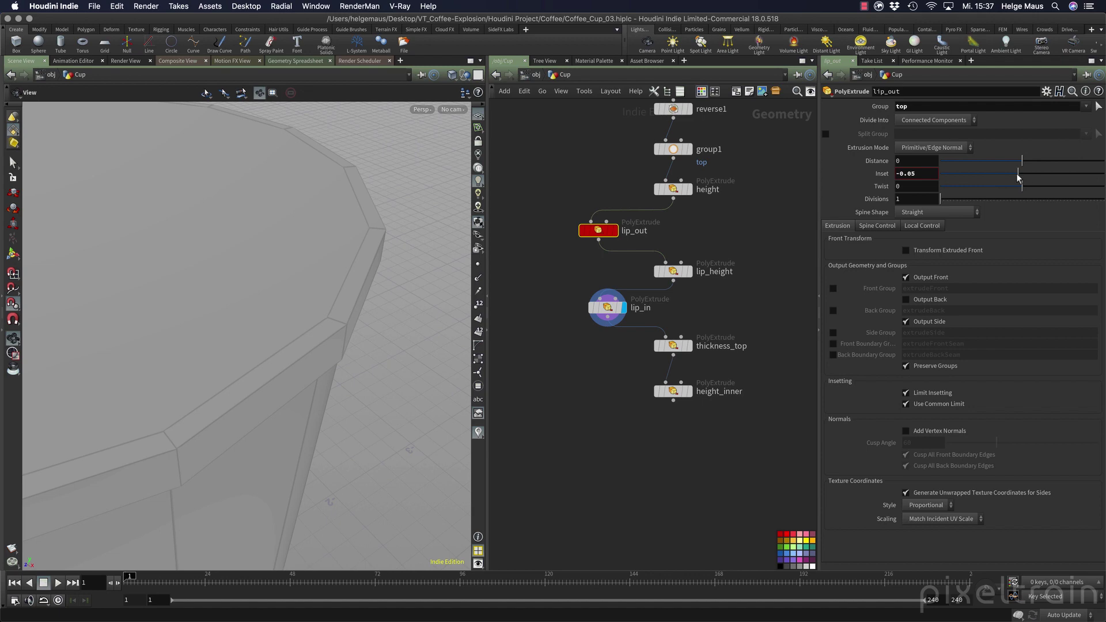
mouse_move(1019, 178)
mouse_down()
mouse_move(1008, 171)
mouse_move(1019, 176)
mouse_up()
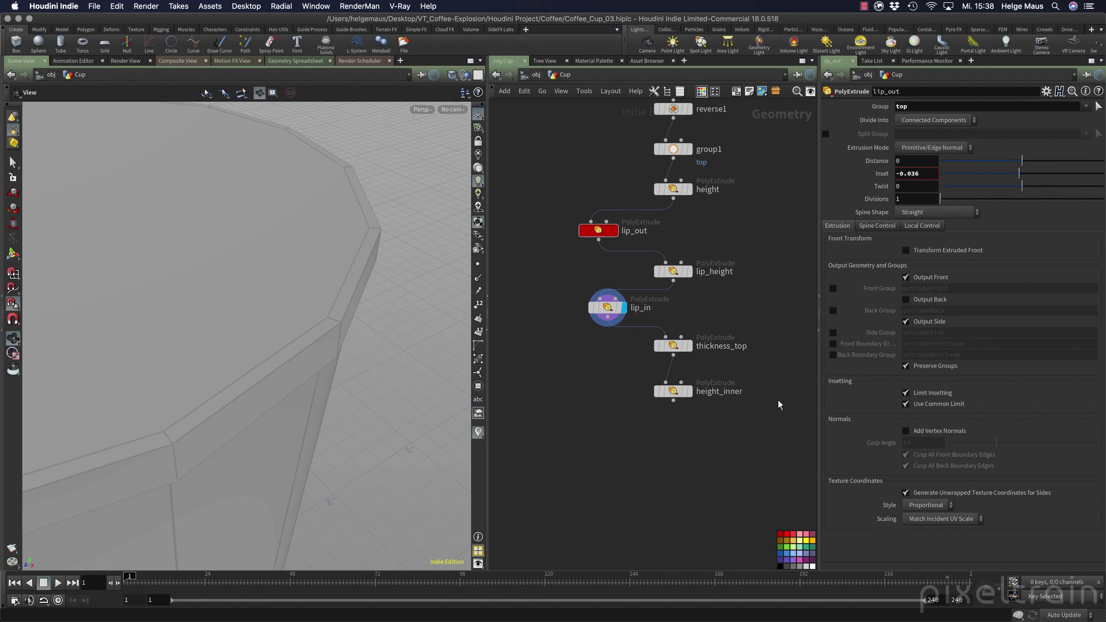
drag(419, 374, 336, 407)
middle_drag(336, 407, 382, 165)
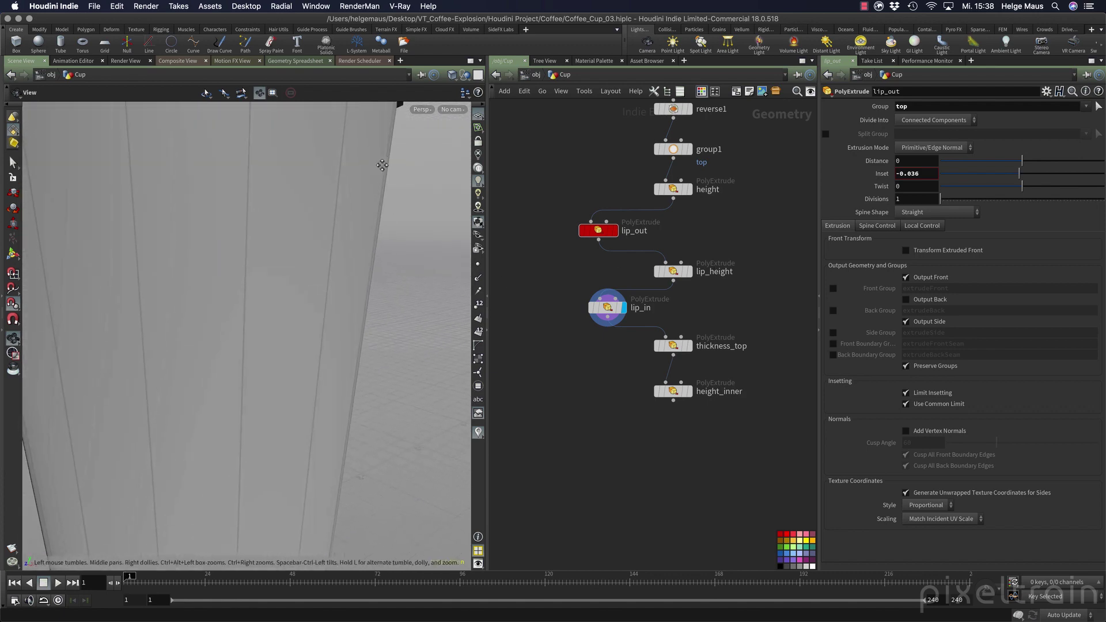
key(h)
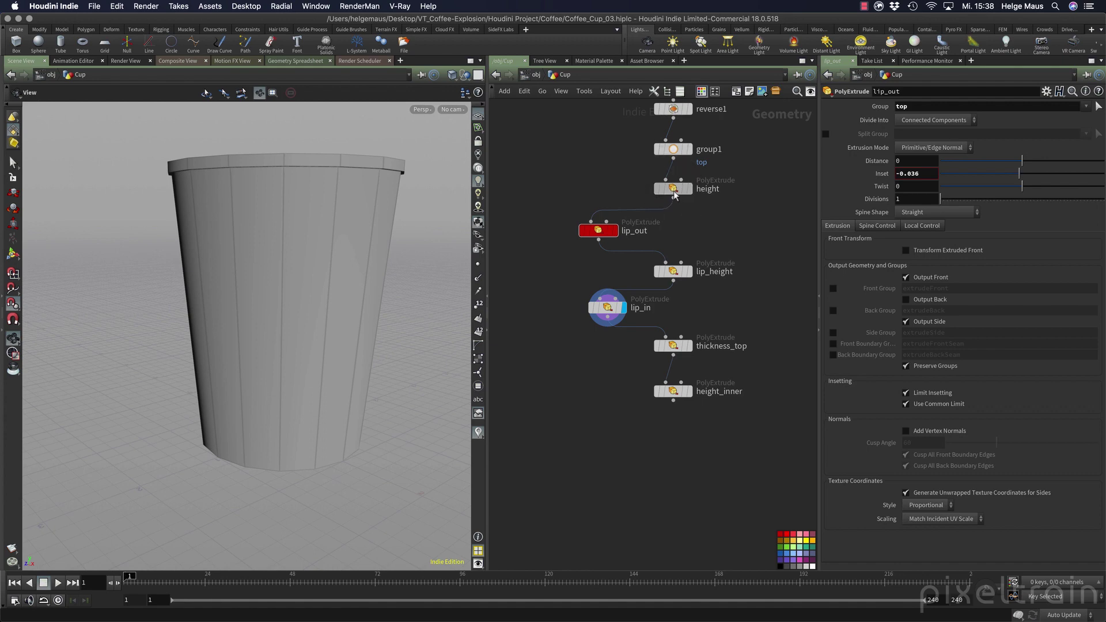
Align the height node above lip_out, make it the displayed node and color it red.
drag(675, 195, 600, 196)
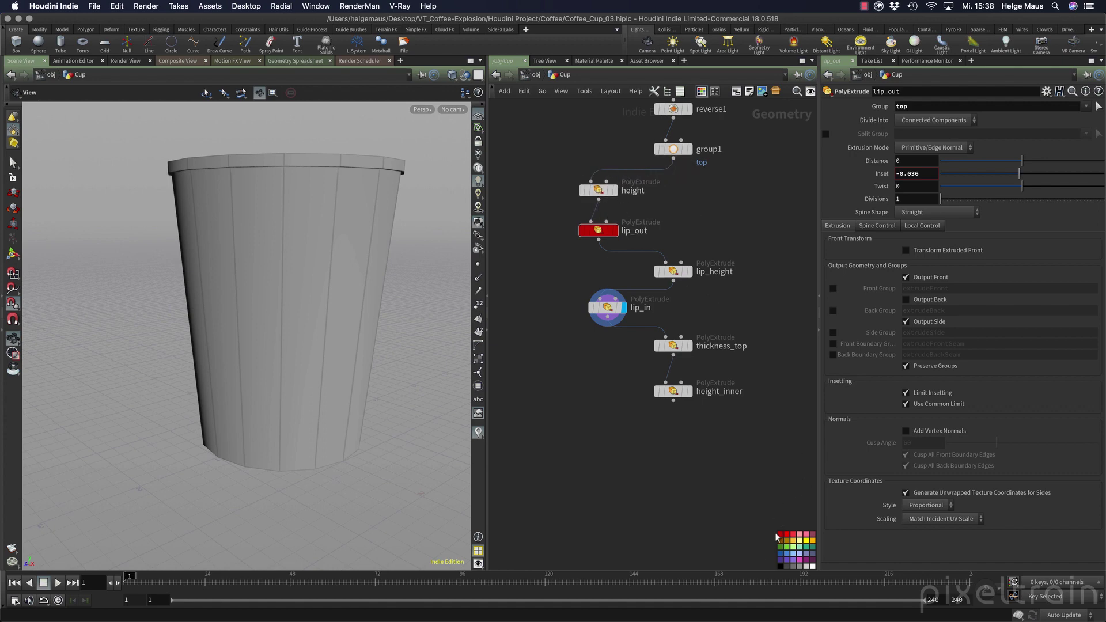
click(605, 193)
click(620, 169)
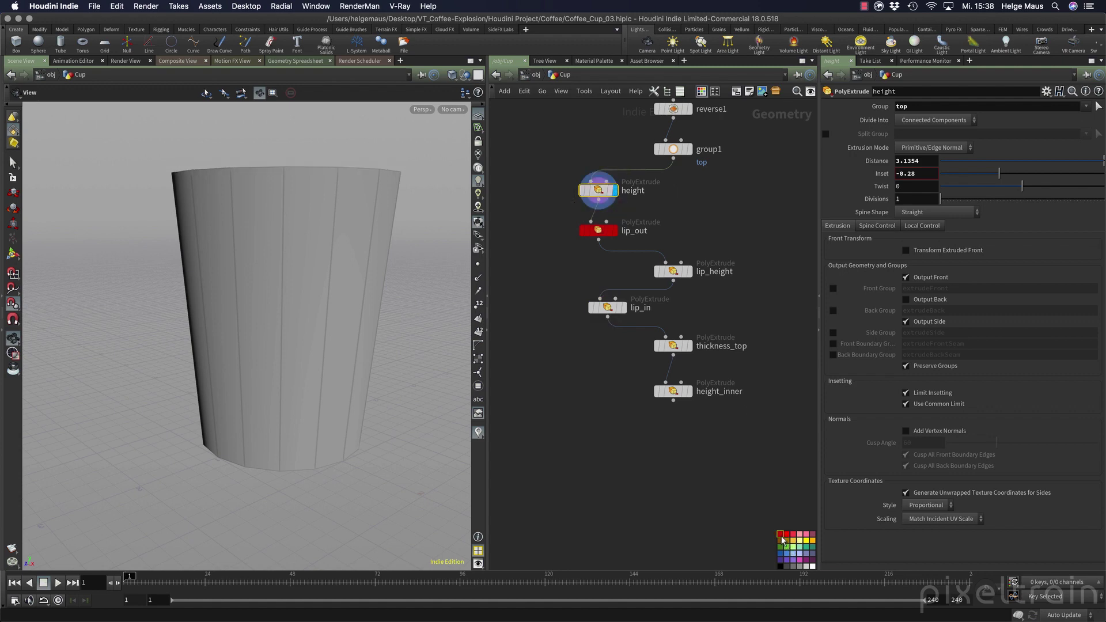
click(781, 536)
Inspect the full-precision Distance and Inset values of the height node and return to the normal value display.
click(852, 173)
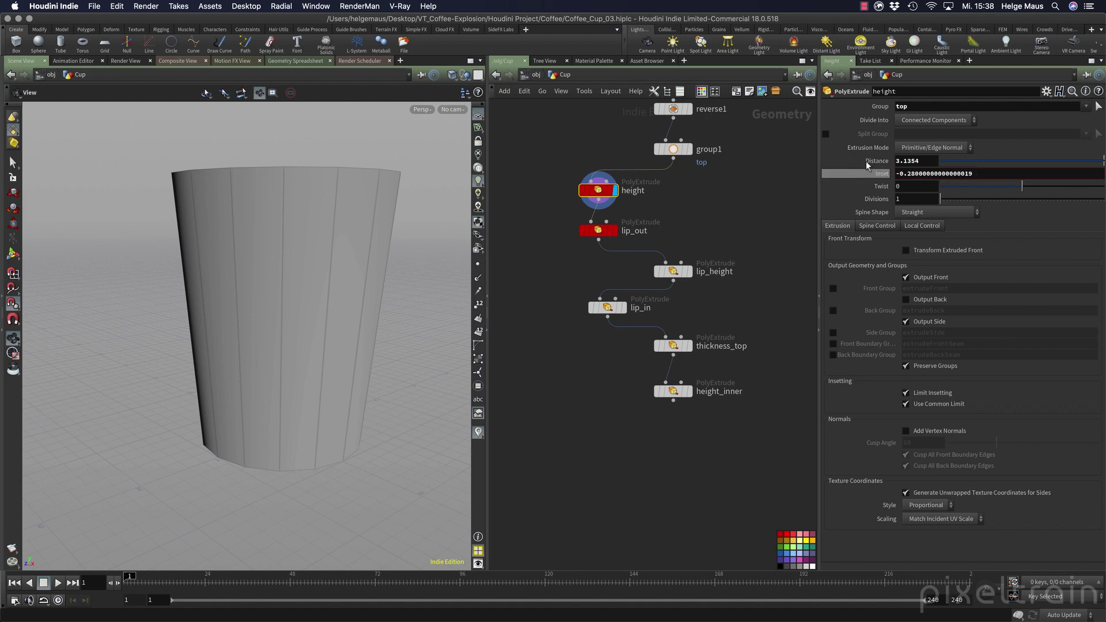
click(873, 160)
click(873, 159)
click(873, 173)
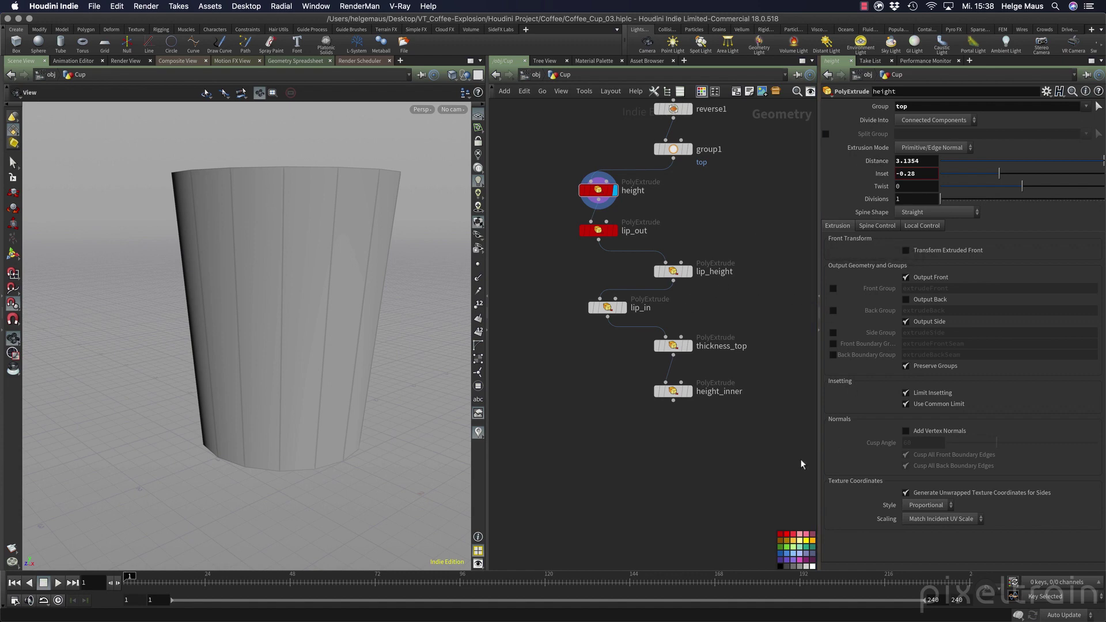
Align the height_inner node below lip_in and try to enter a ch( expression in its Distance parameter.
mouse_move(677, 396)
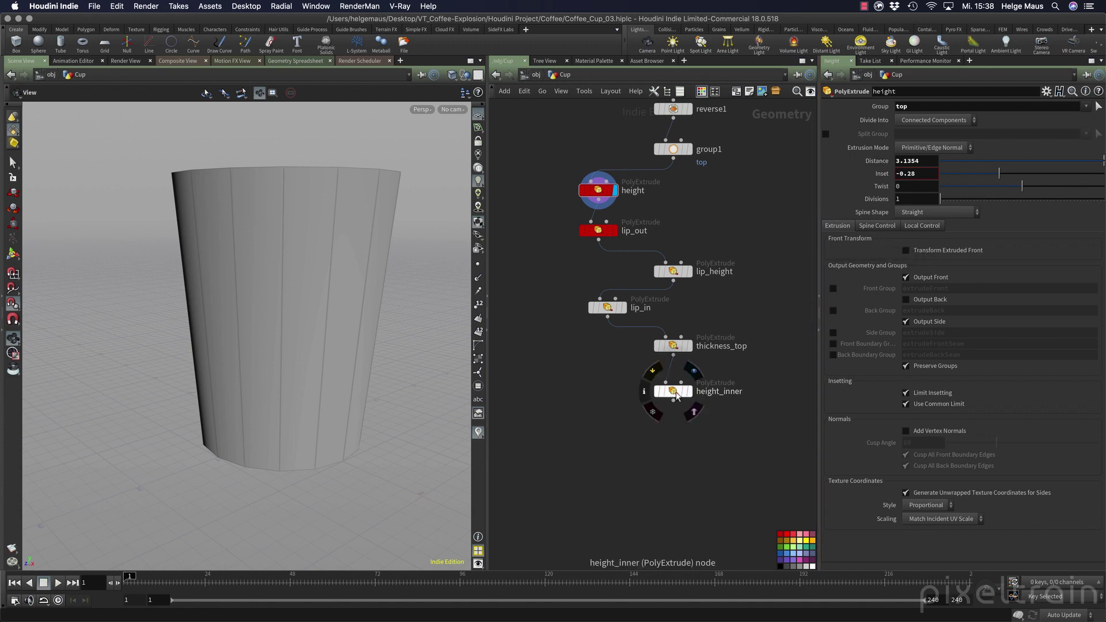
drag(676, 396, 611, 394)
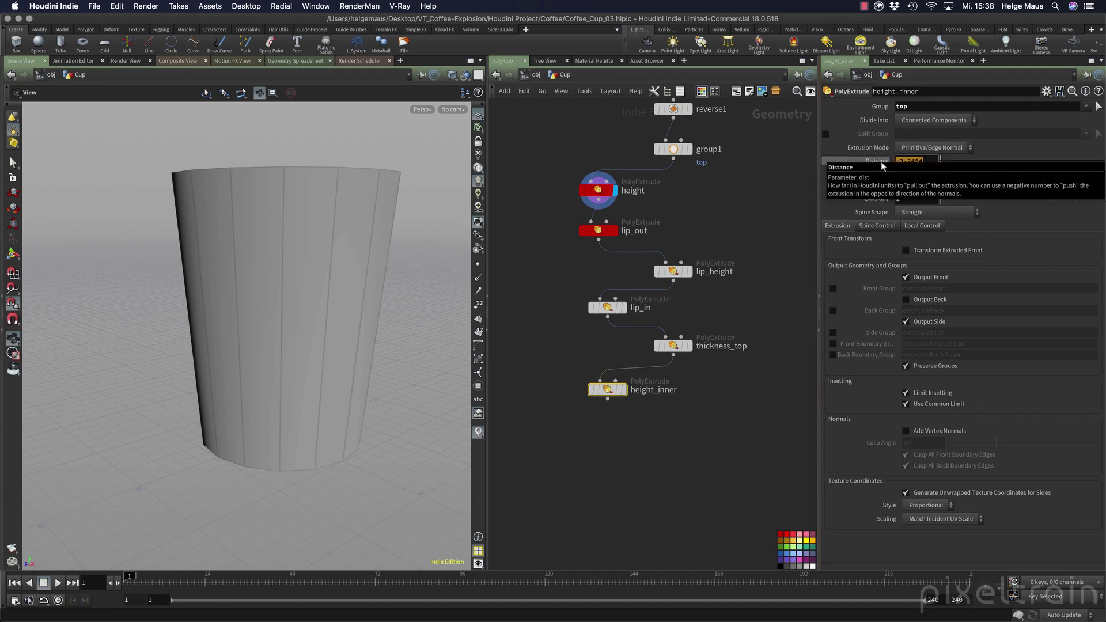
text(ch()
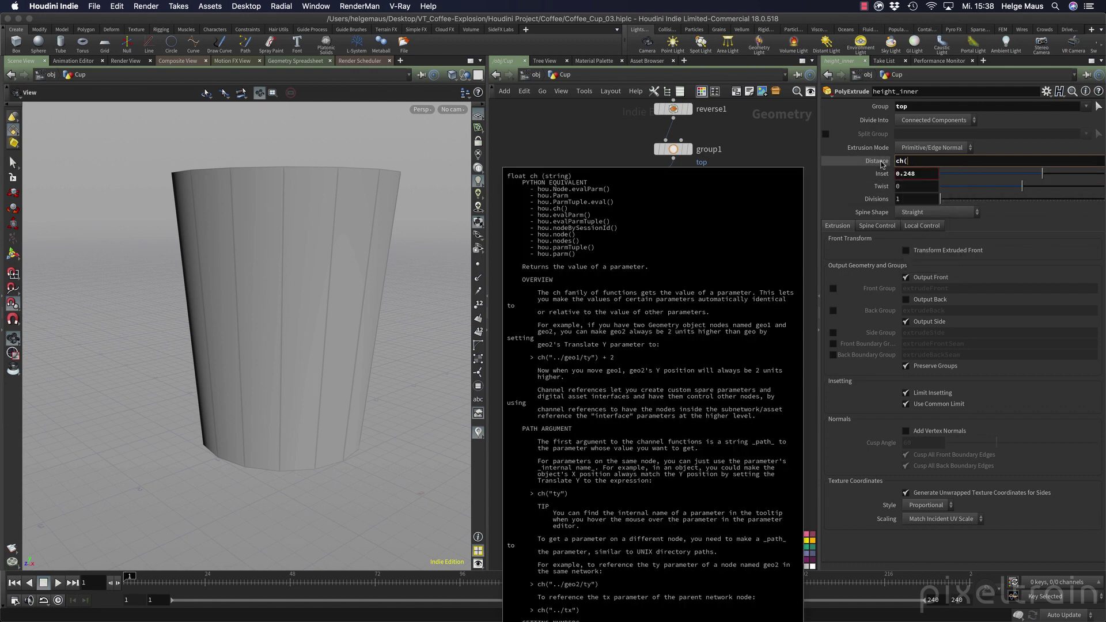
key(Escape)
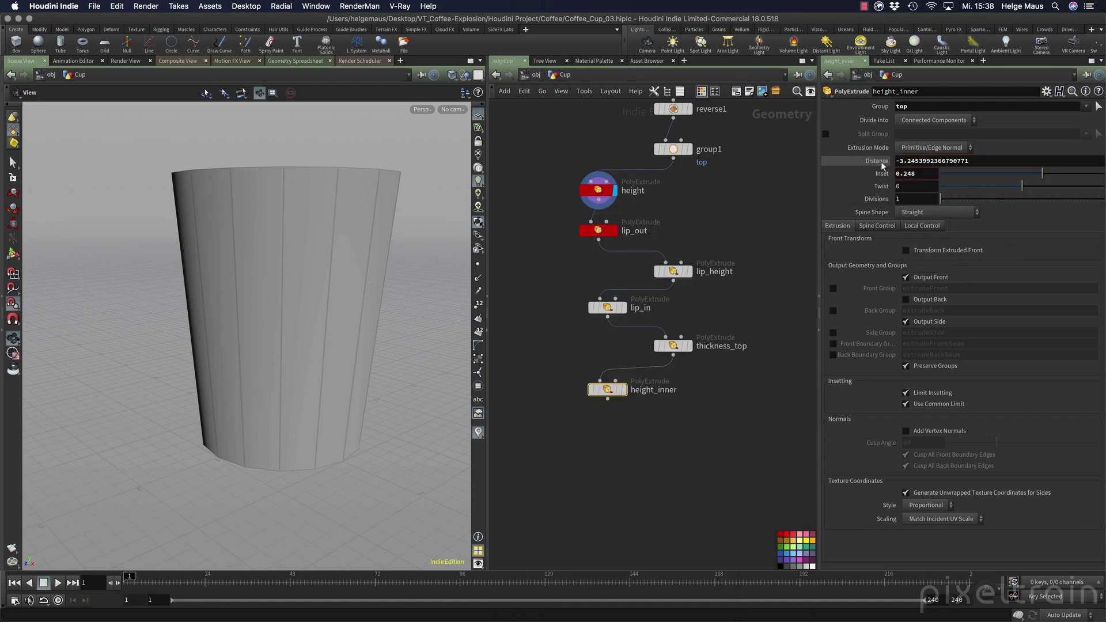
Open the expression editor for the height_inner Distance and place it clear of the node network.
click(881, 165)
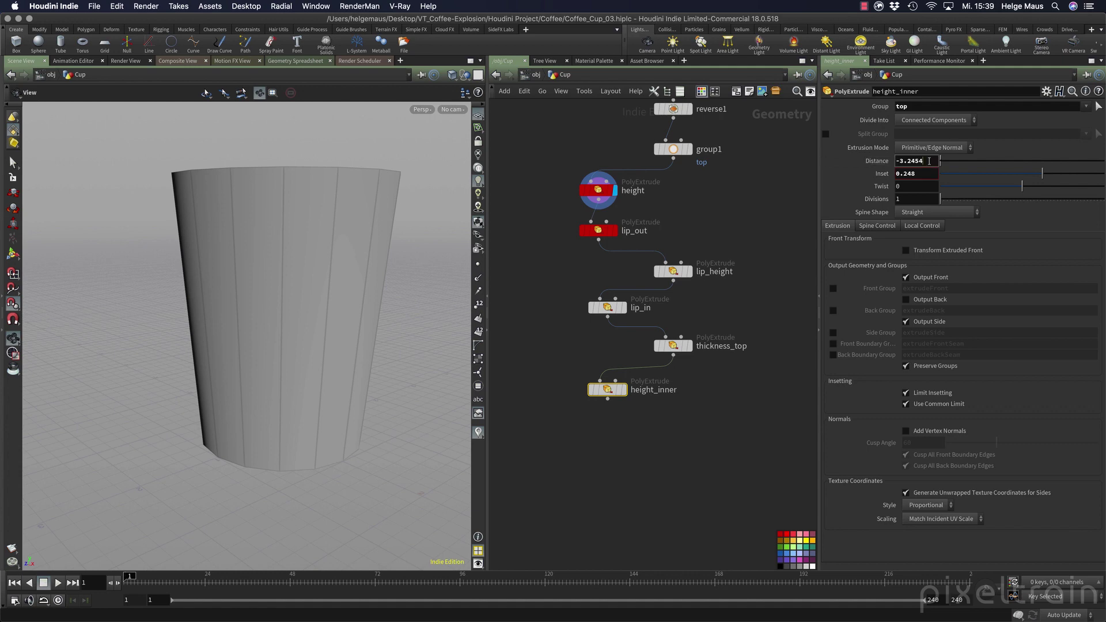
right_click(929, 162)
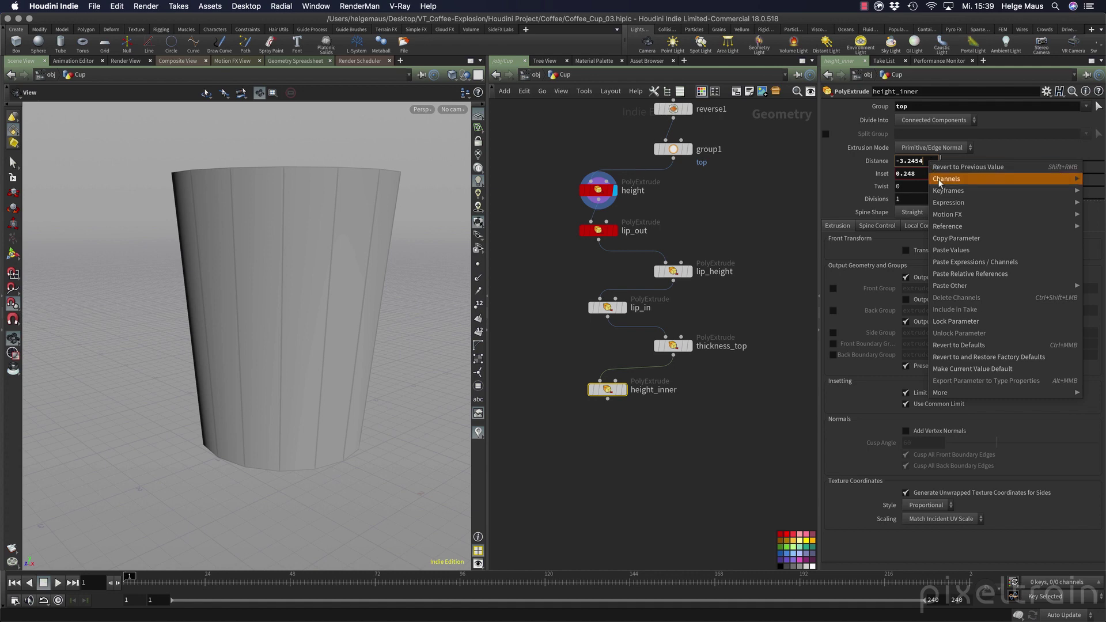
mouse_move(956, 203)
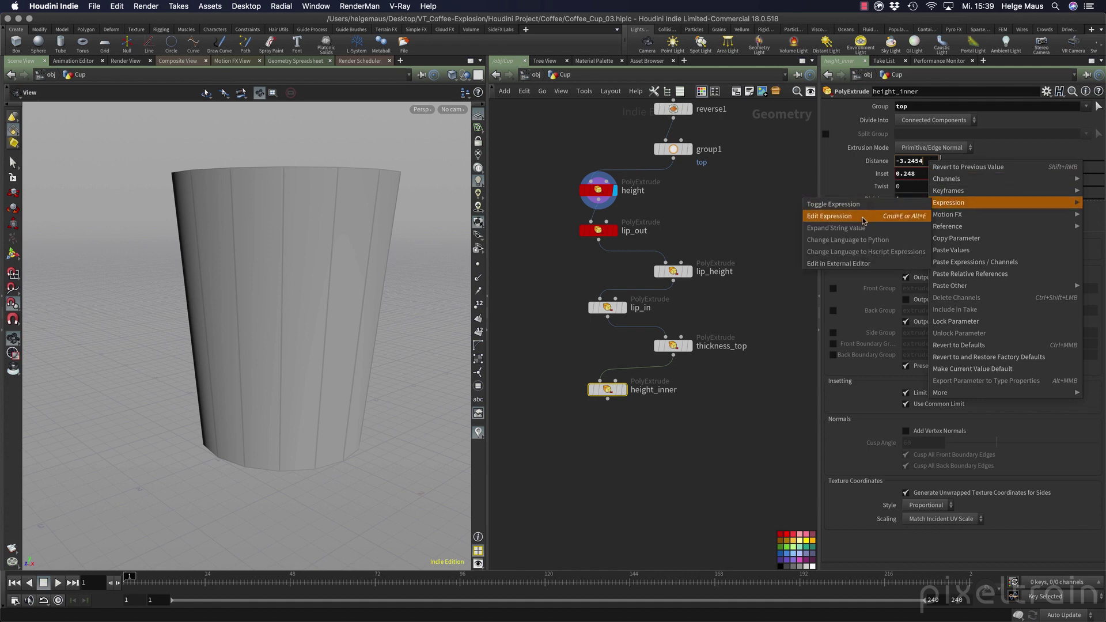
click(828, 216)
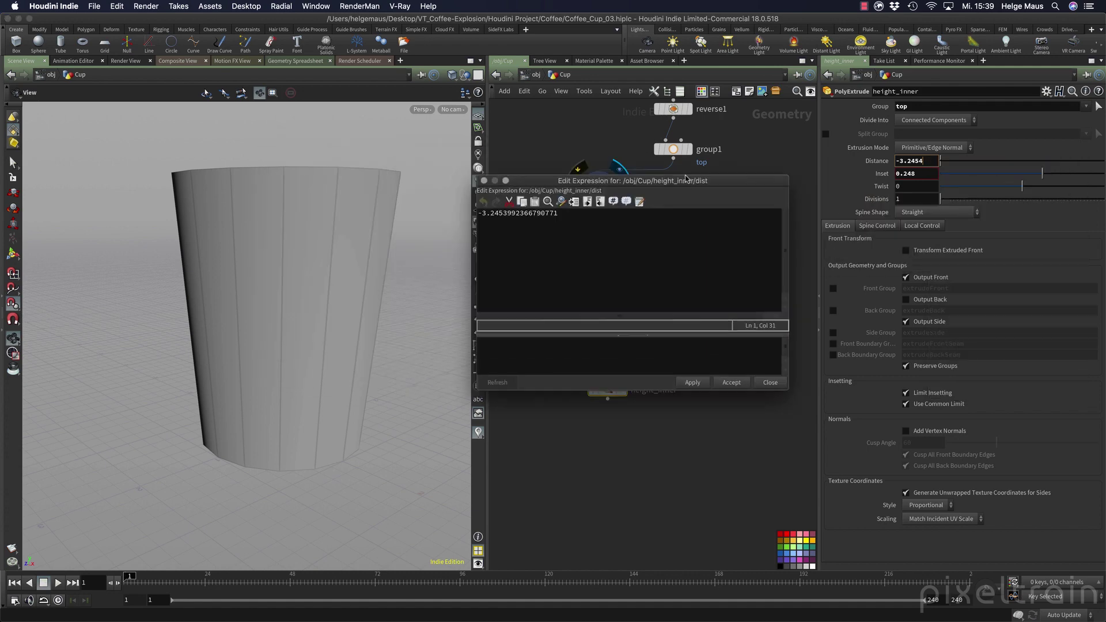
drag(501, 147, 504, 79)
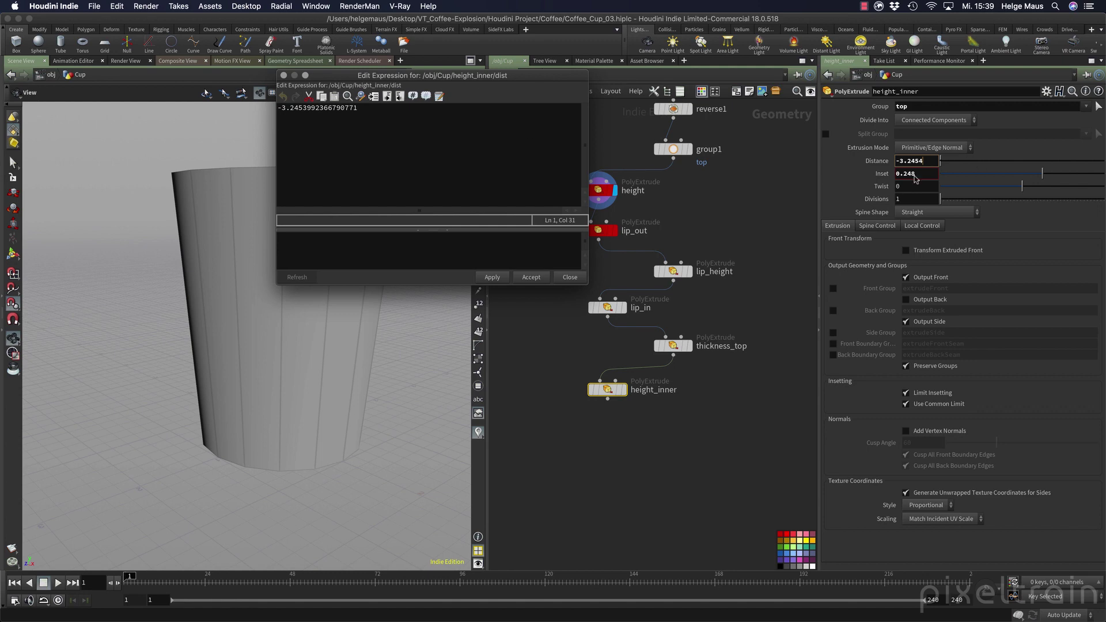
Open a second expression editor for the Distance parameter of the lip_height node.
click(927, 174)
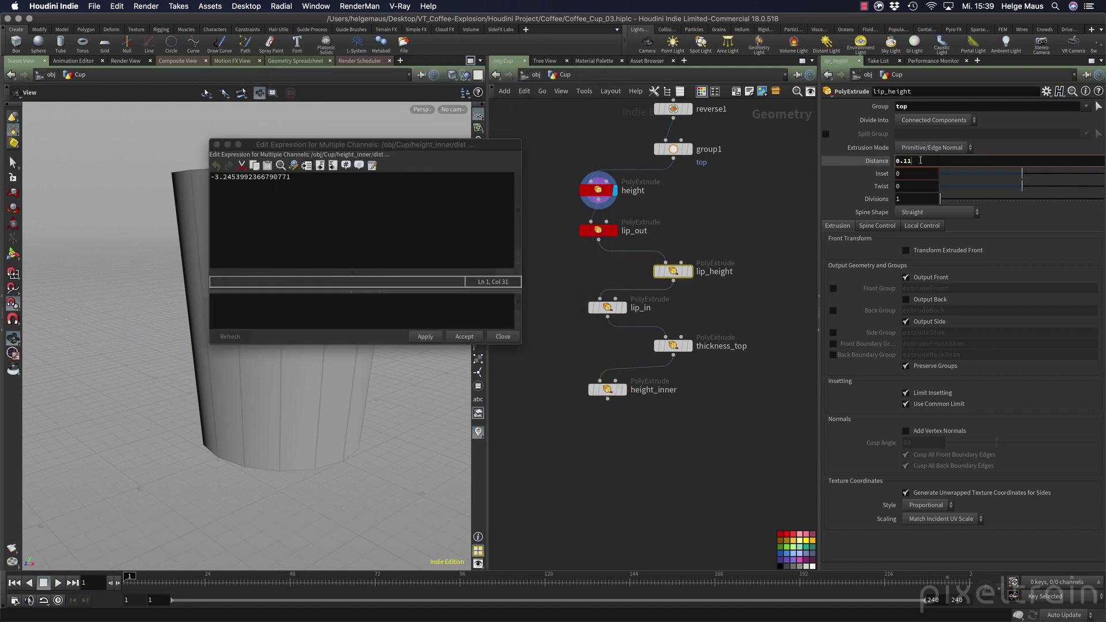
right_click(901, 162)
mouse_move(967, 201)
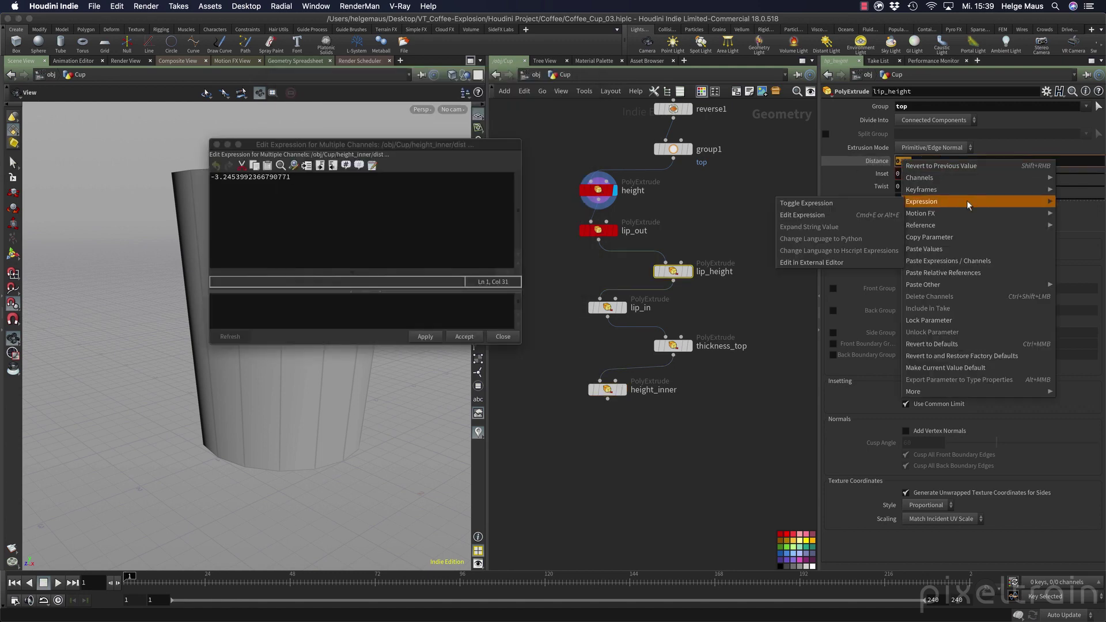
click(846, 215)
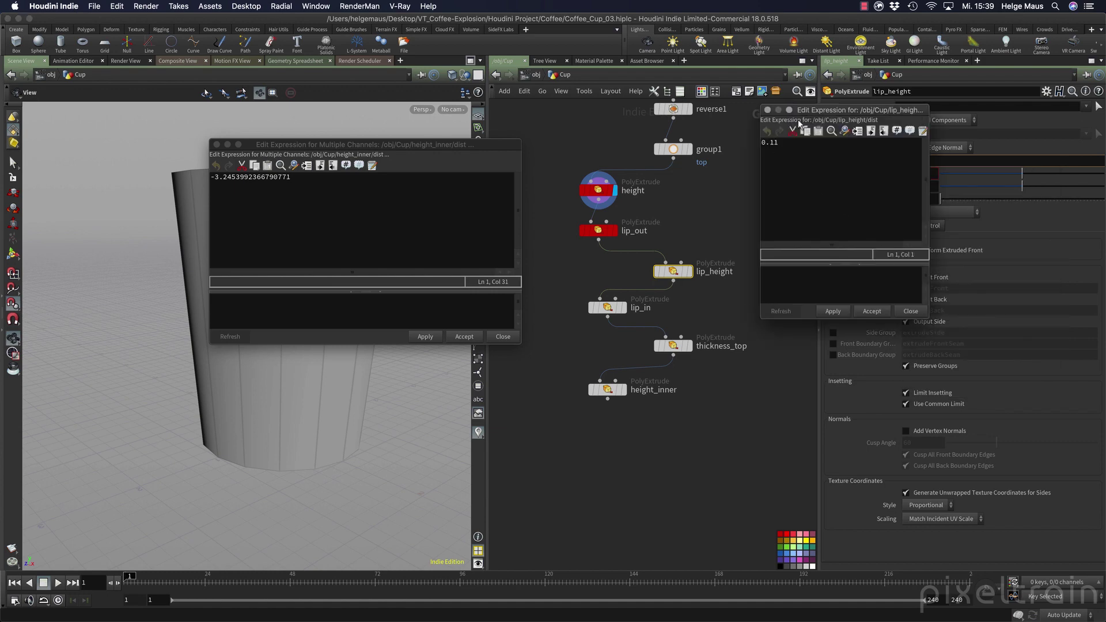
Close both open expression editors, for the lip_height Distance and the height_inner channels.
drag(819, 121, 397, 299)
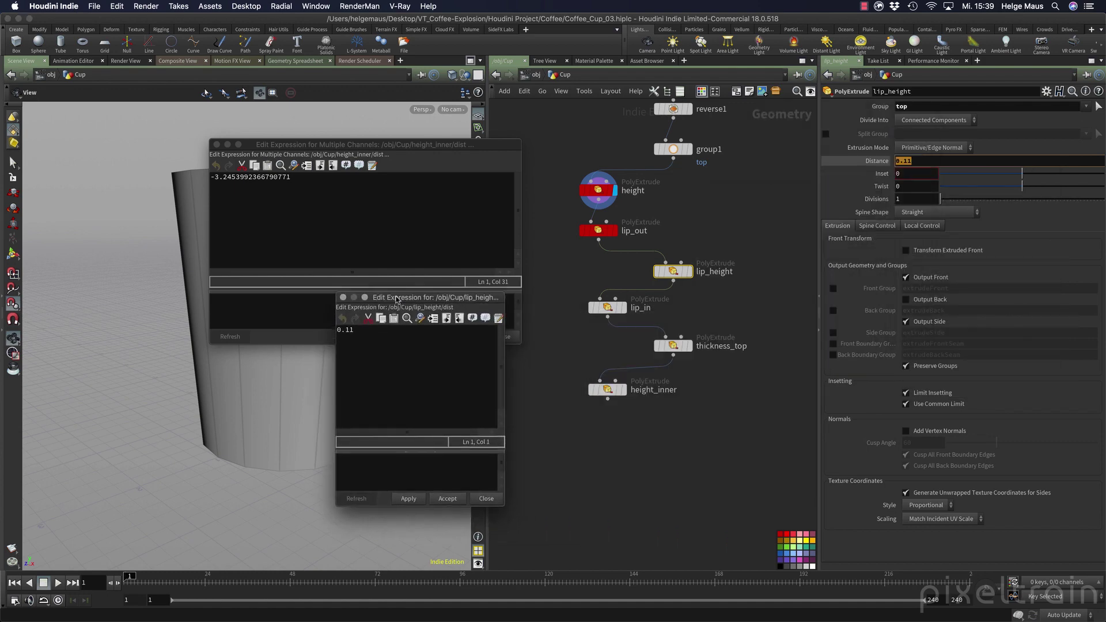
click(342, 298)
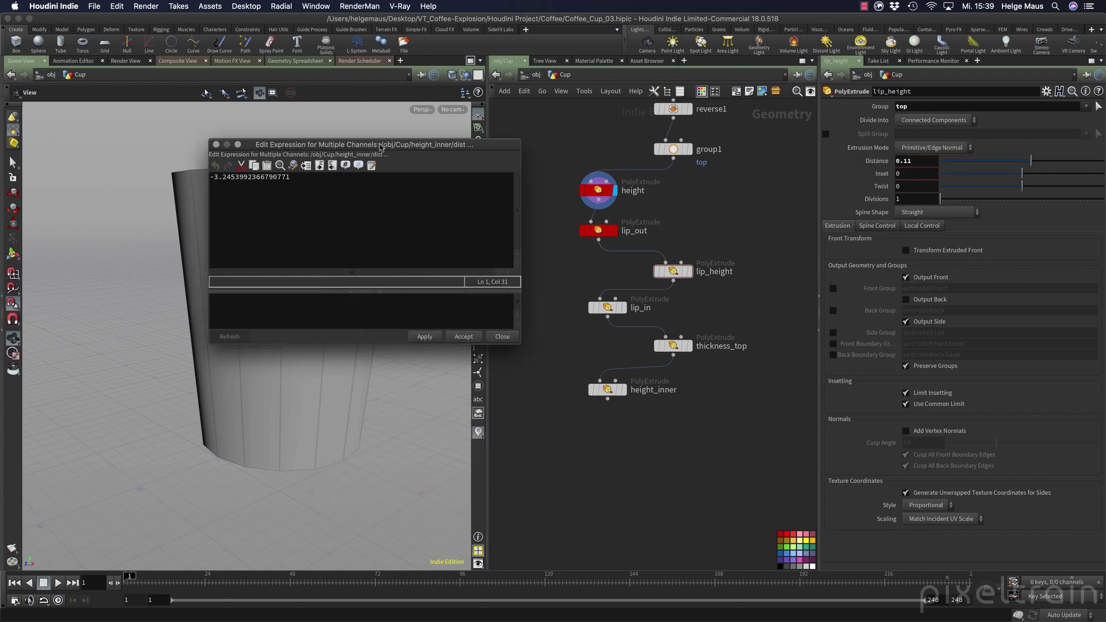
drag(380, 147, 473, 136)
click(309, 133)
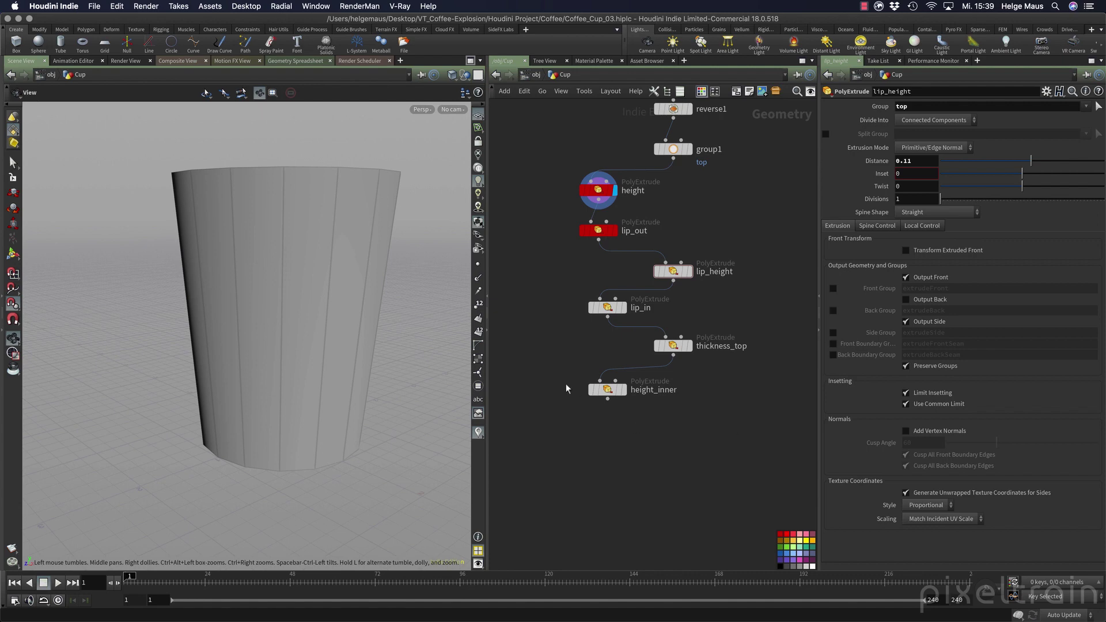
Open the expression editor for only the height_inner Distance, clear its value and place it clear of the node network.
click(607, 390)
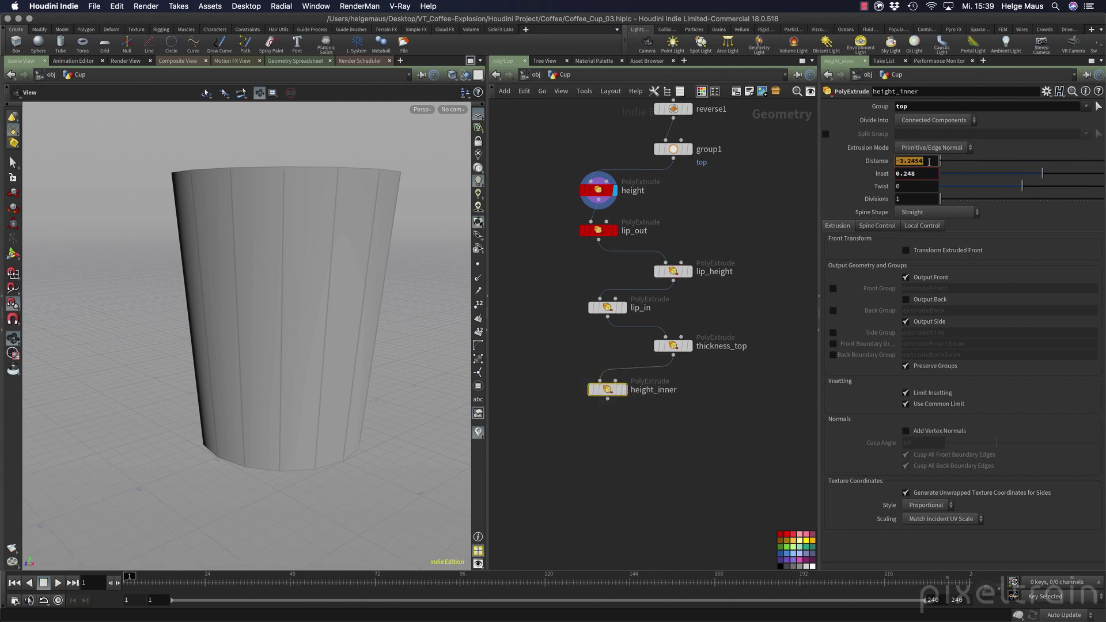
key(alt+e)
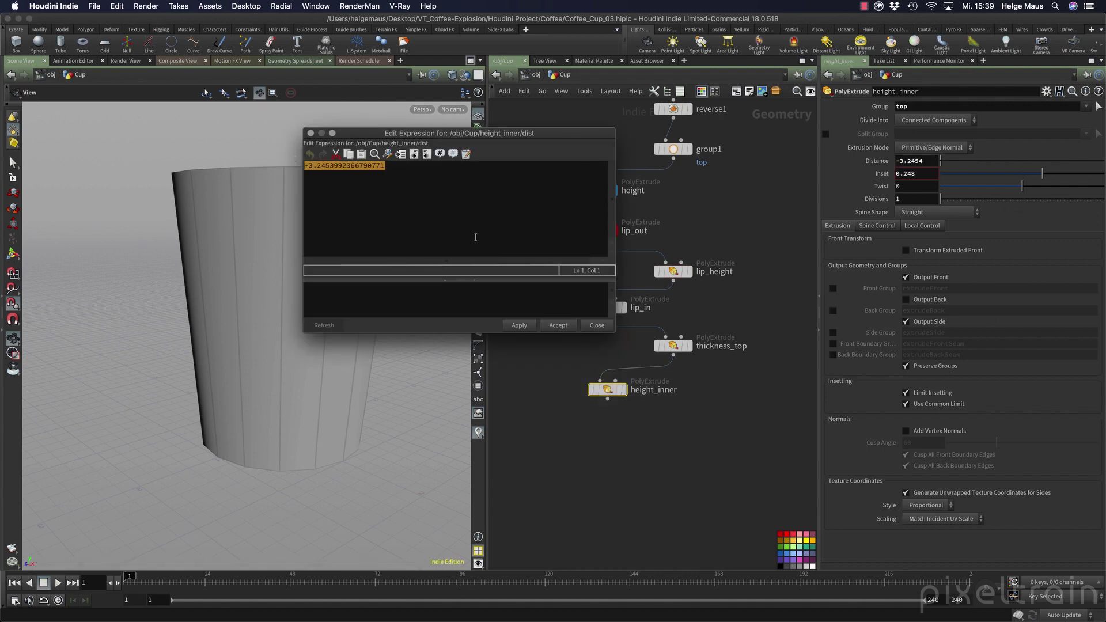
key(BackSpace)
drag(543, 133, 458, 261)
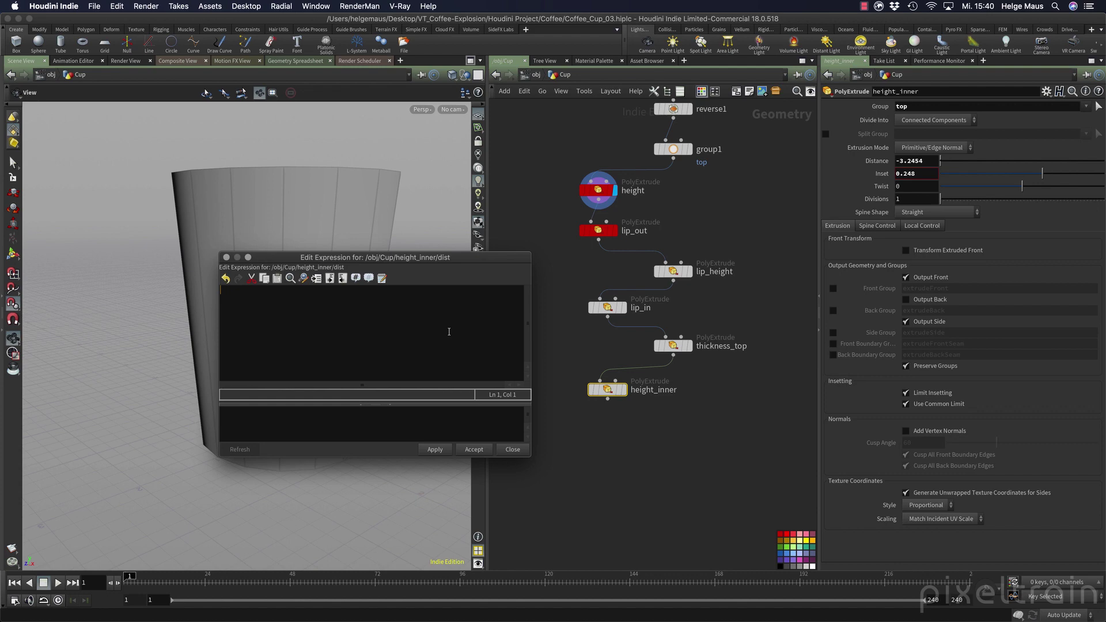
Begin the height_inner Distance expression with the ch( function, browsing the suggested functions that start with ch.
text(ch)
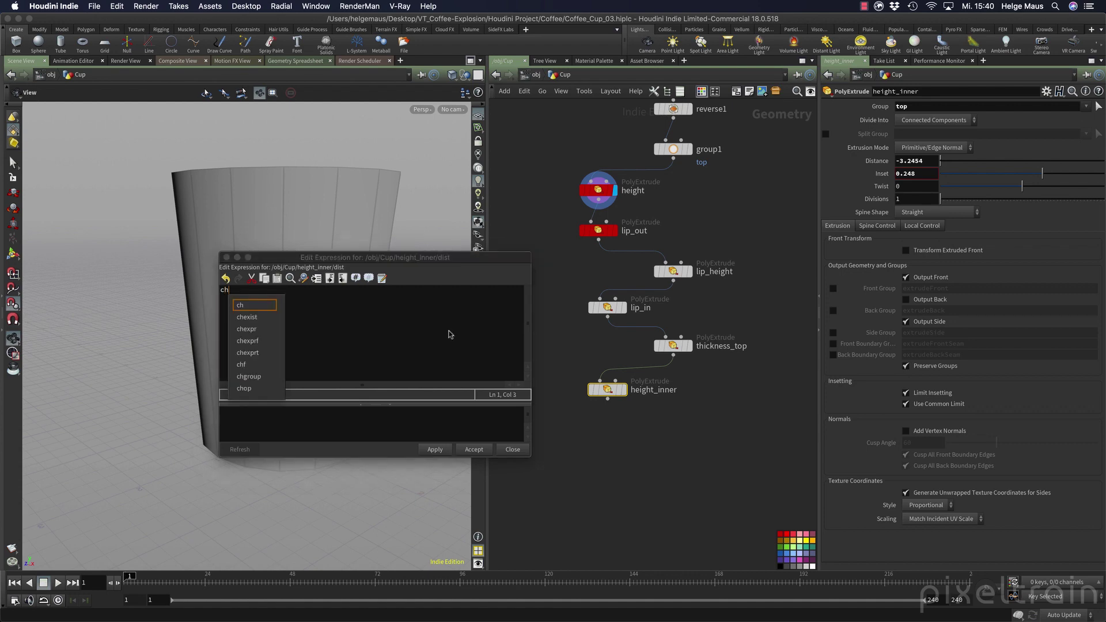
key(Down)
key(Down)
key(Down)
key(Down)
key(Down)
key(Down)
key(Down)
key(Up)
key(Up)
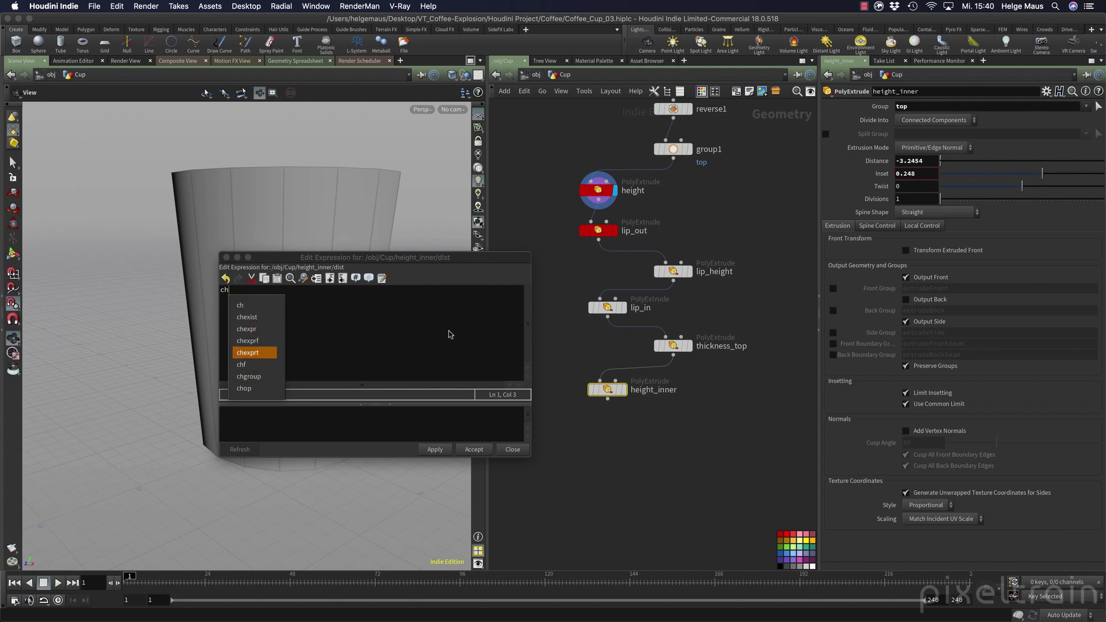
key(Up)
key(Up)
key(Up)
key(Down)
key(Down)
key(Down)
key(Down)
key(Up)
key(Up)
key(Up)
key(Up)
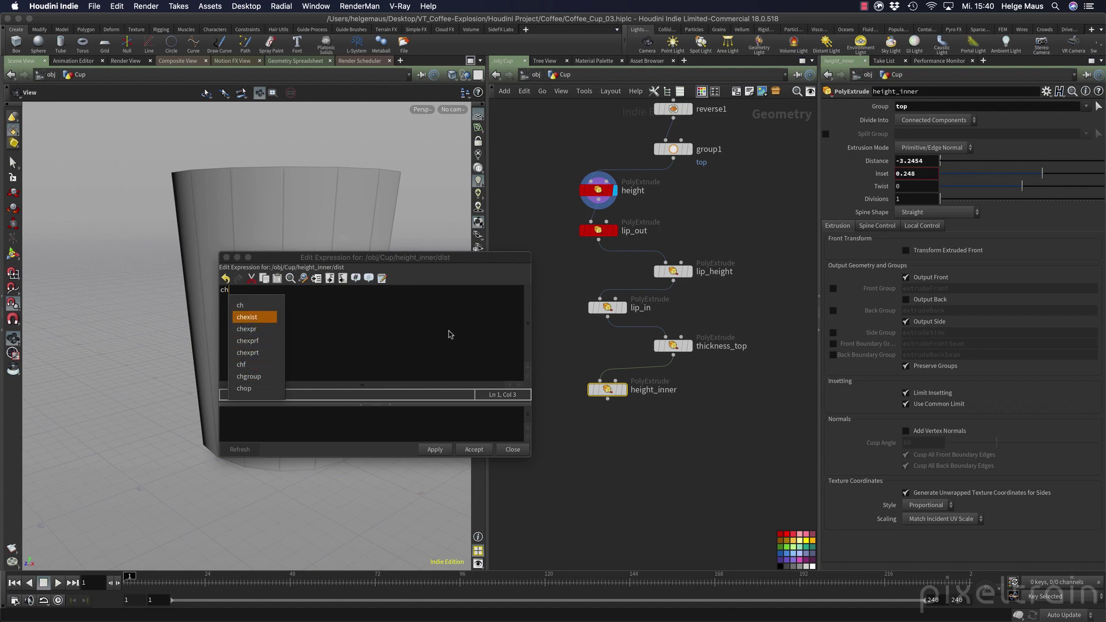
key(Up)
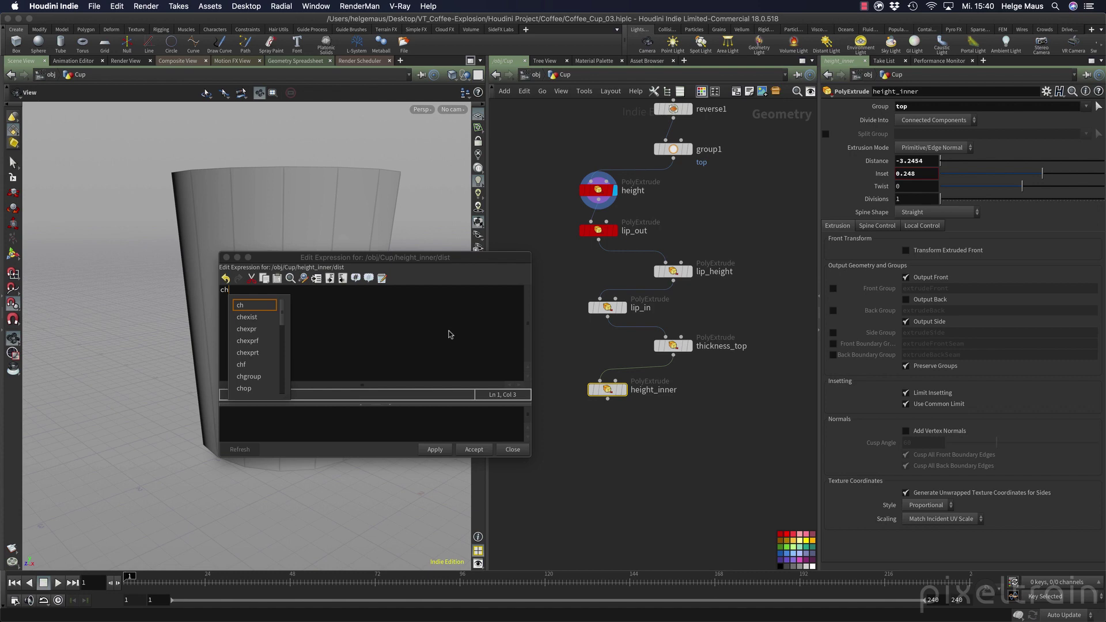
text(()
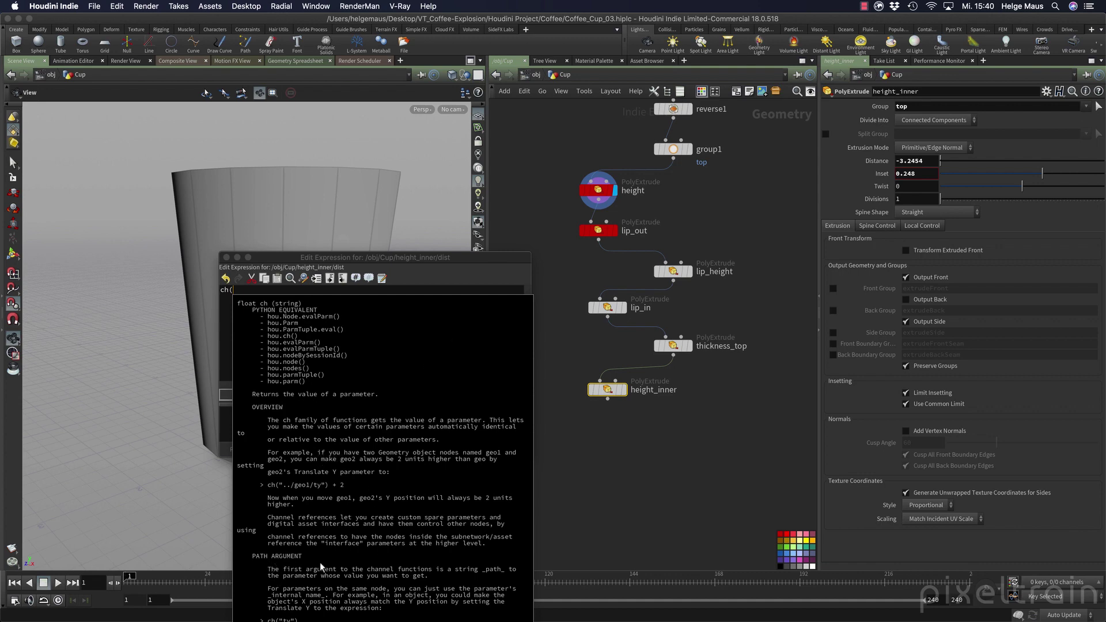
Move the expression editor higher and re-enter the ch( function to read its inline help, dismissing the help when finished.
drag(367, 257, 350, 87)
key(Left)
key(BackSpace)
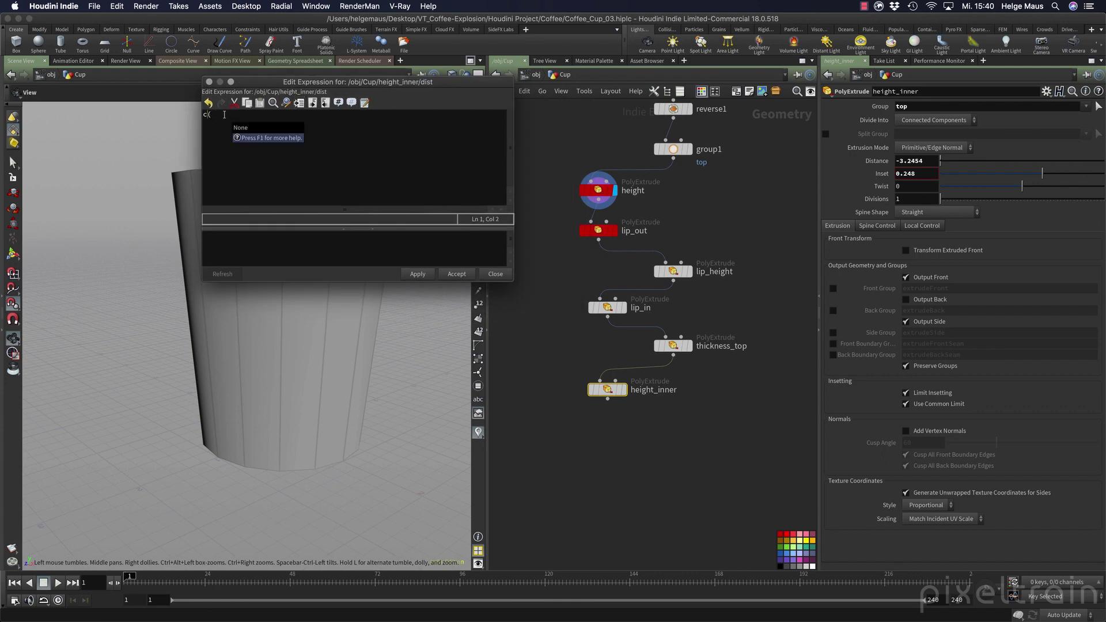
text((()
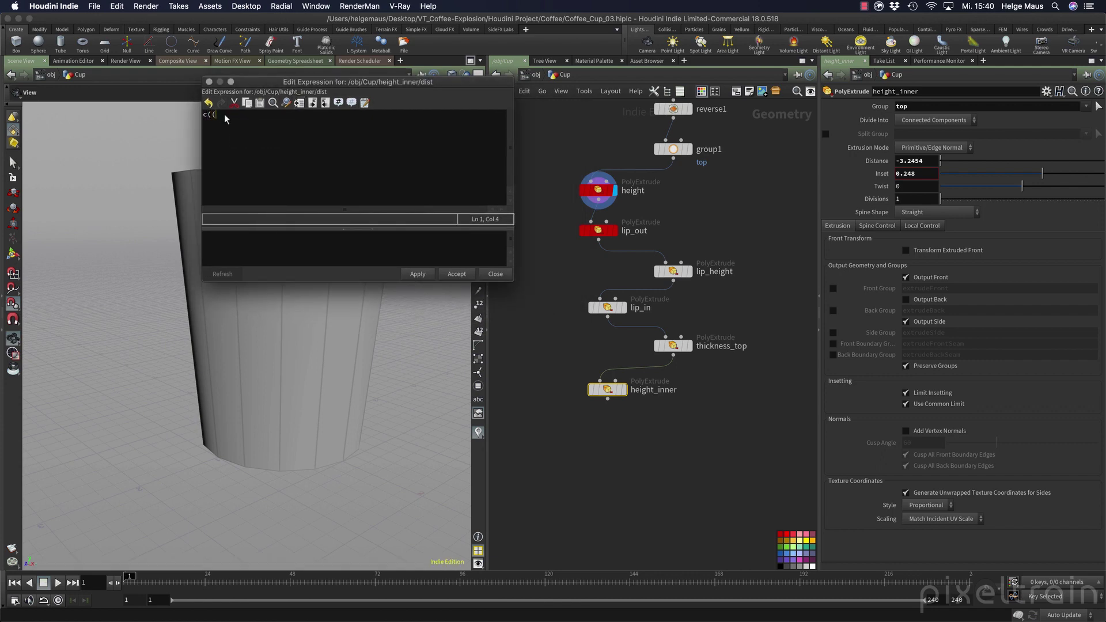
key(BackSpace)
text(h)
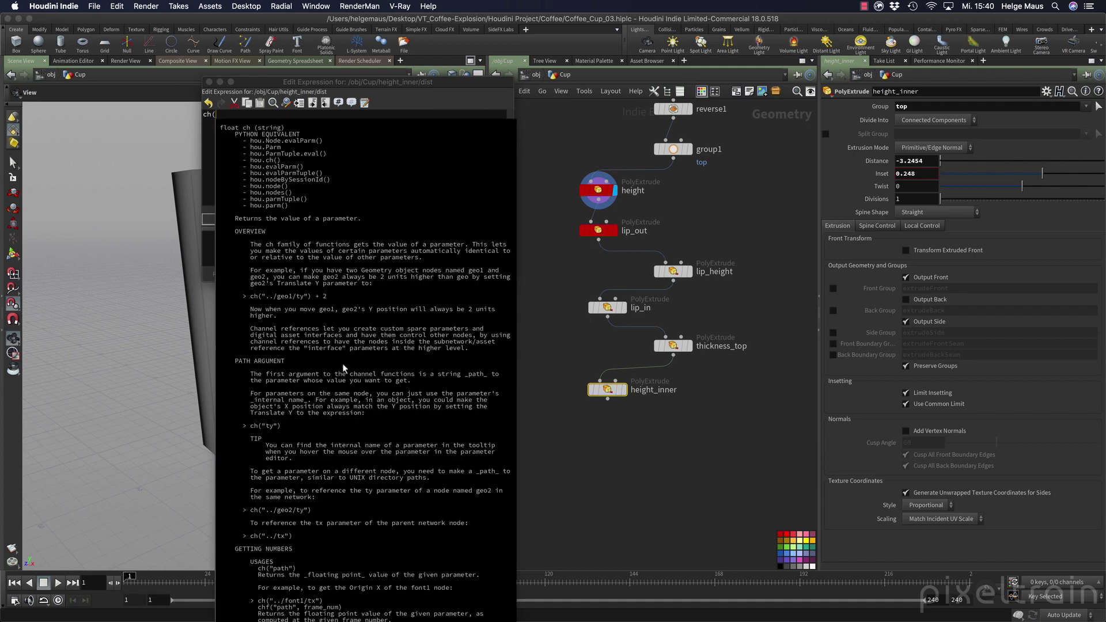
click(389, 526)
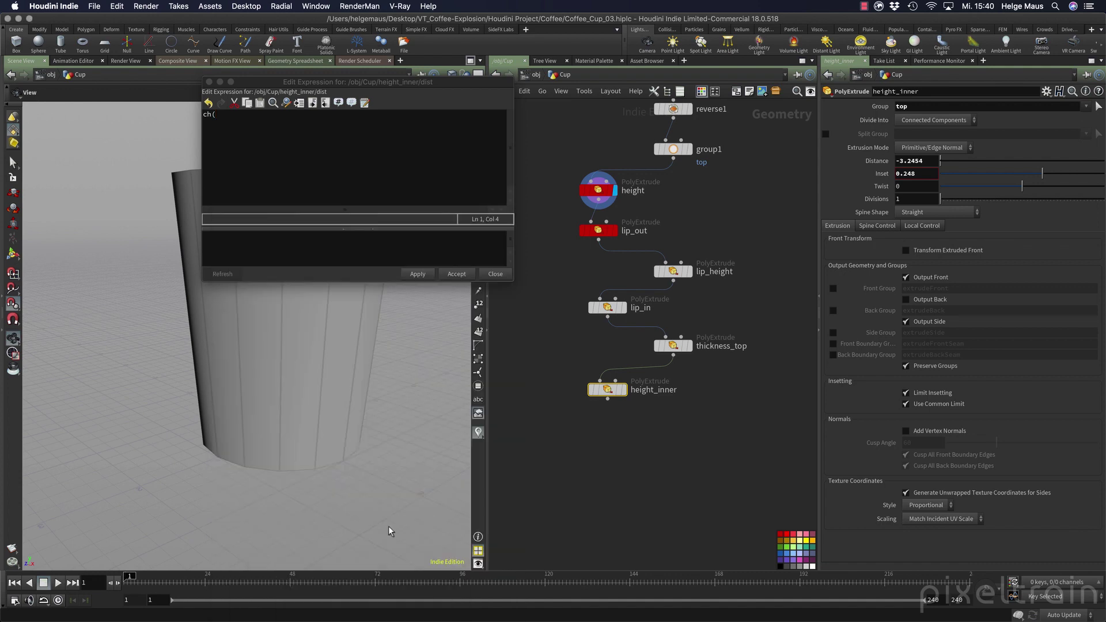
Open the full documentation page of the ch expression function, look through its path argument and usage sections, and close it.
click(223, 129)
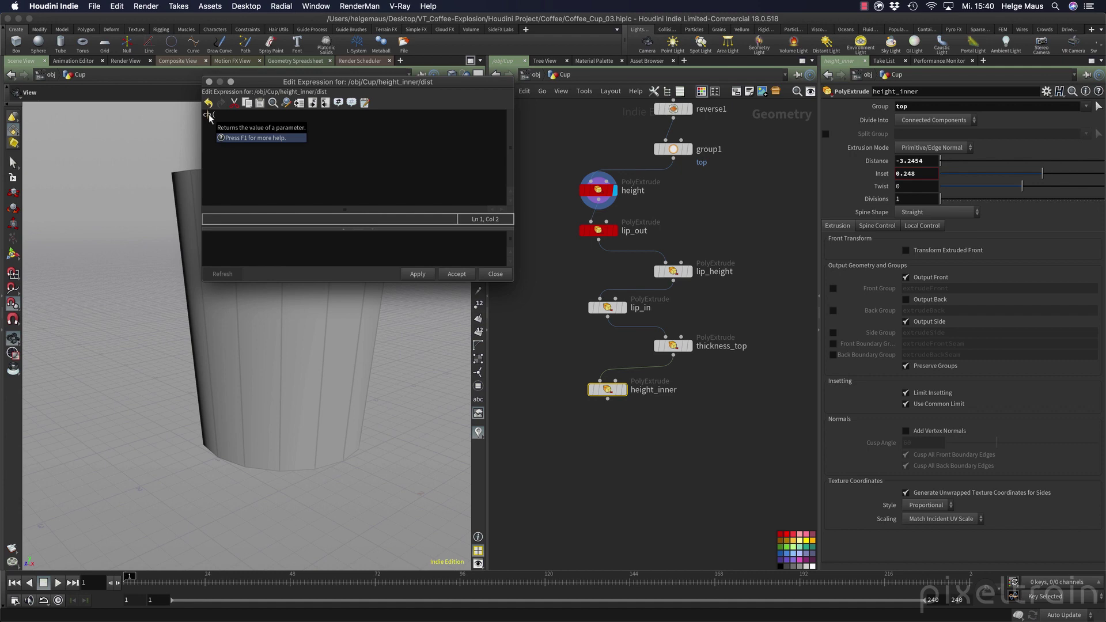
key(F1)
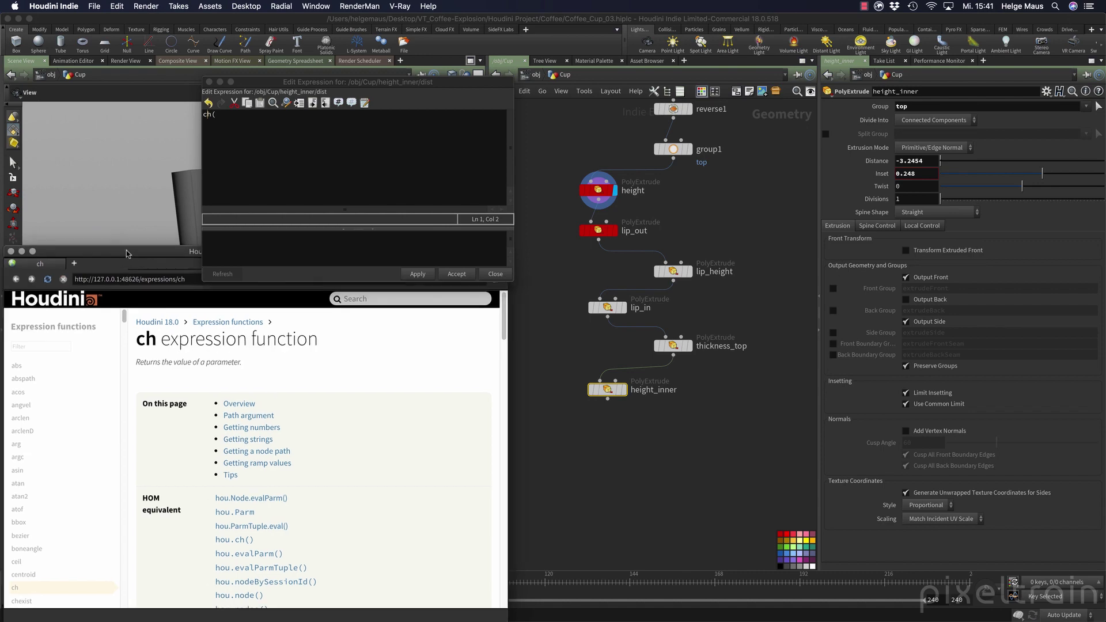
drag(127, 254, 686, 47)
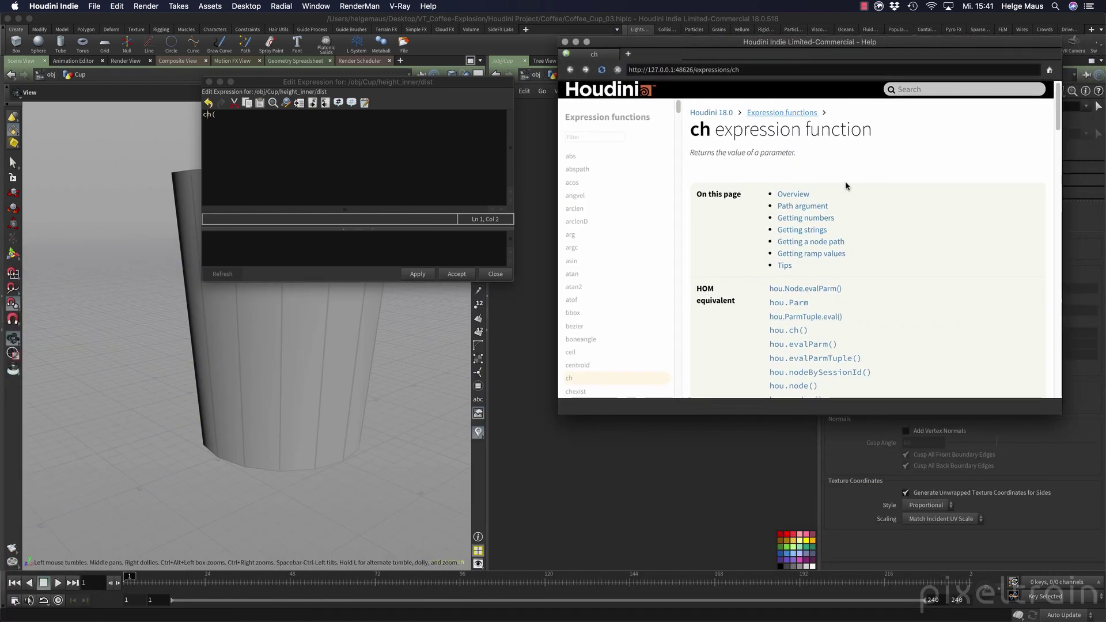
scroll(887, 217, down, 3)
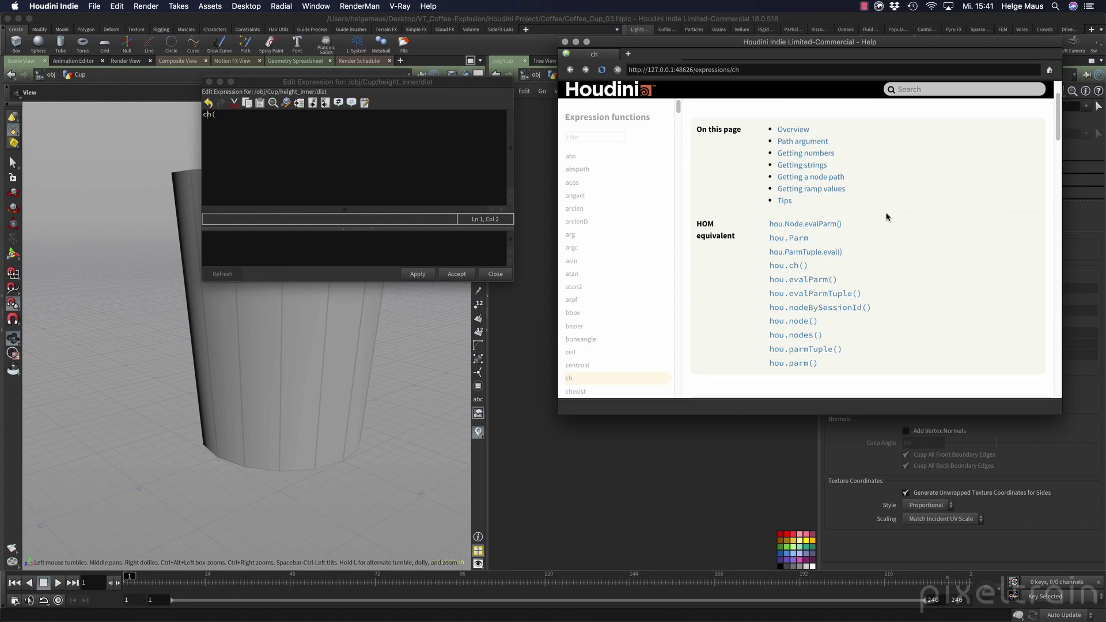
scroll(887, 217, down, 7)
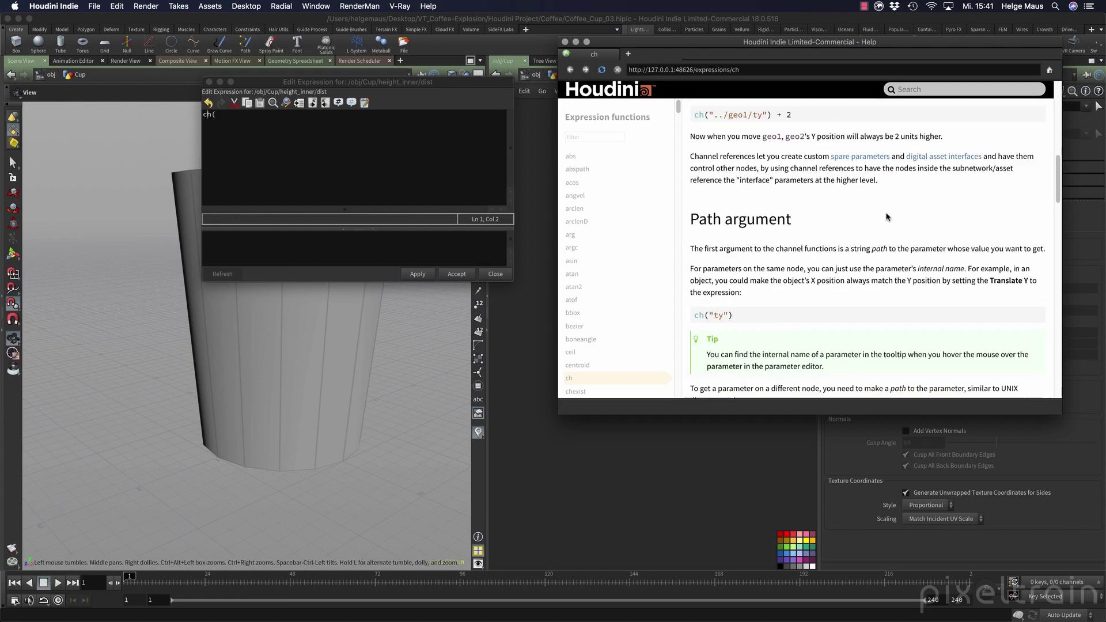
scroll(888, 217, down, 12)
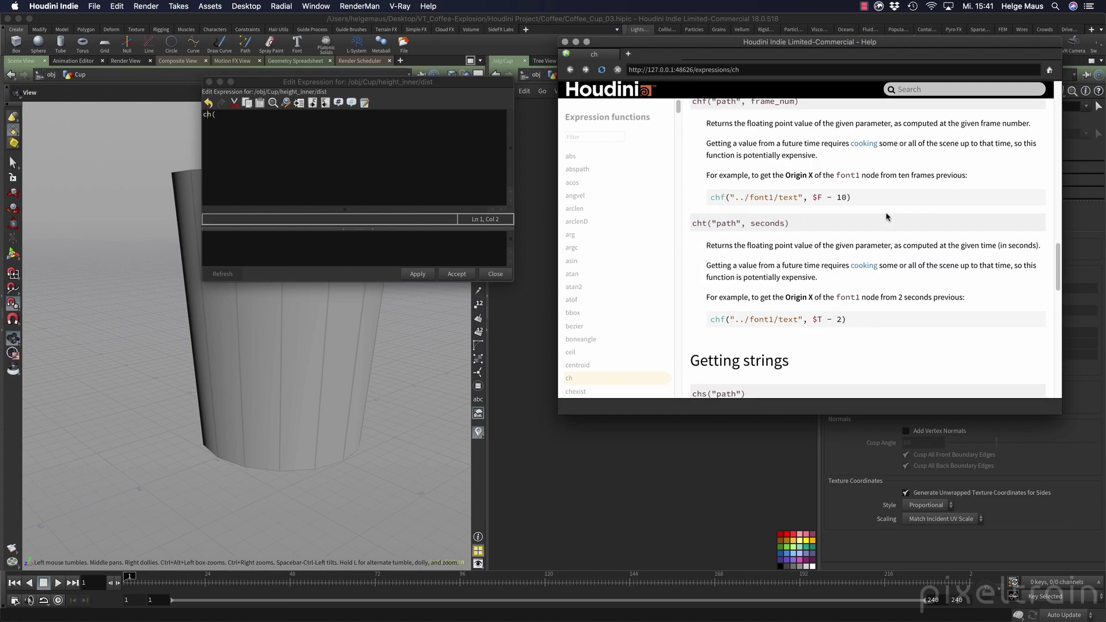
scroll(888, 217, down, 3)
scroll(887, 217, up, 10)
scroll(887, 217, up, 15)
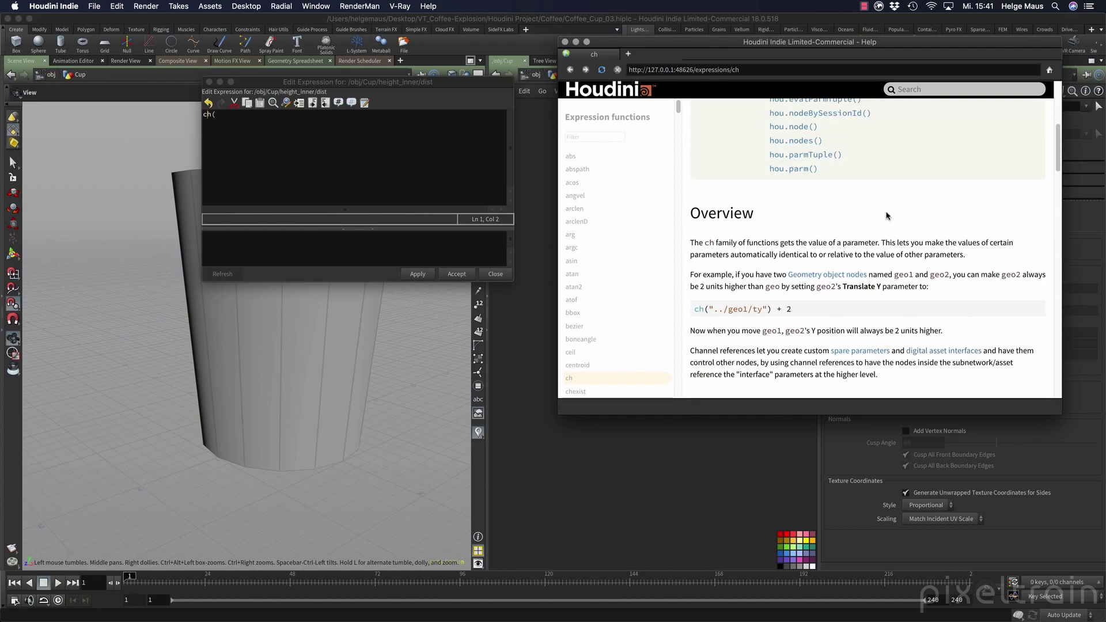
scroll(887, 217, up, 5)
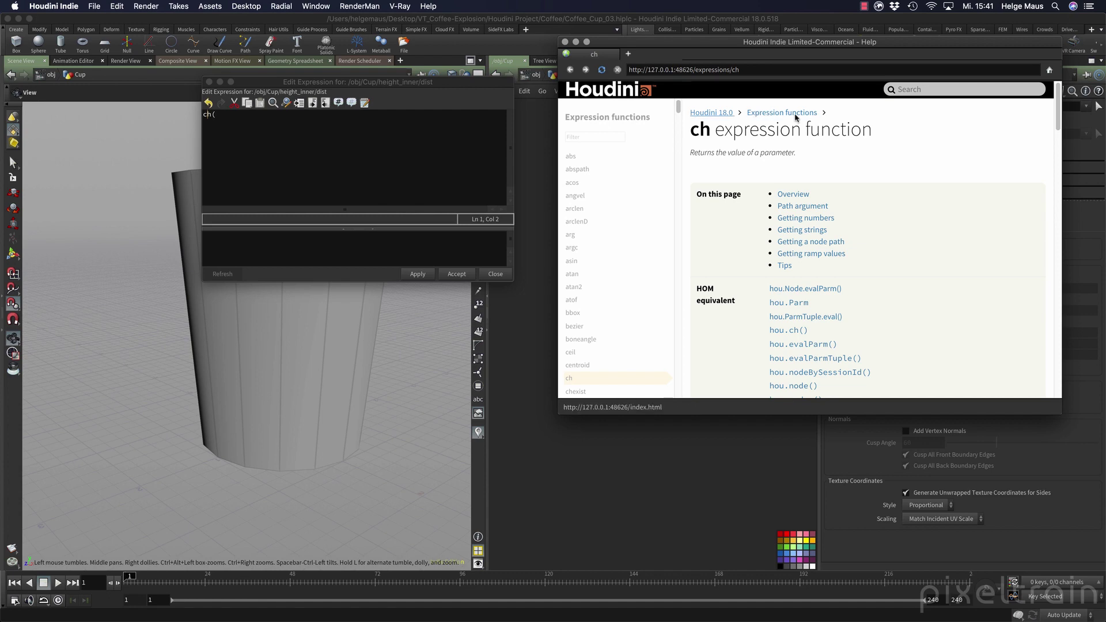
click(566, 42)
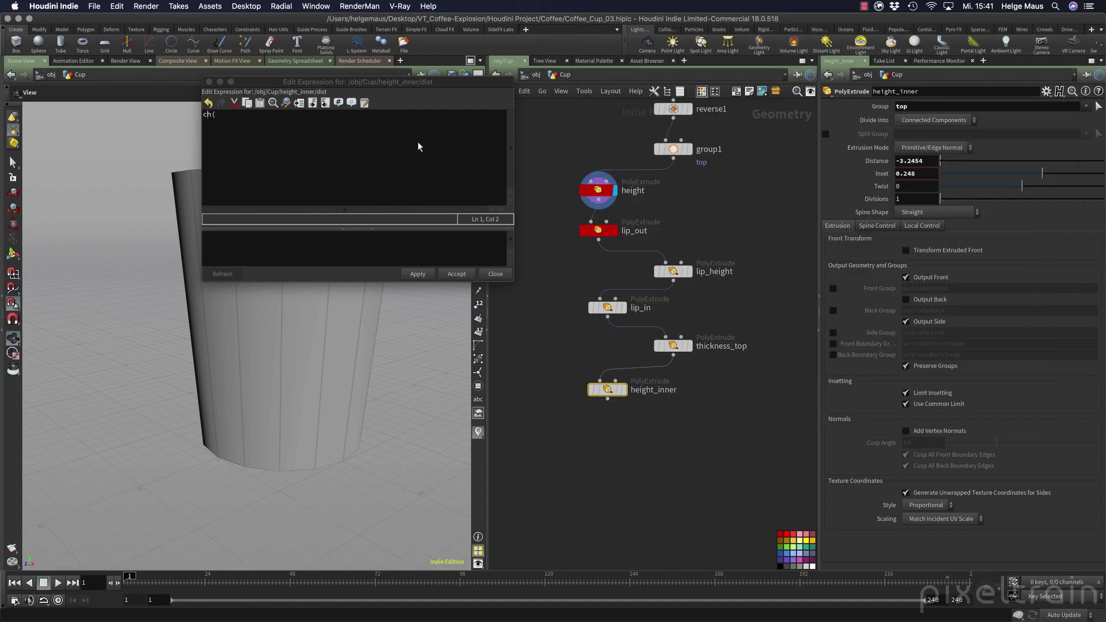
Move the expression editor clear of the node network and extend the function call to ch("") for a path.
drag(407, 85, 319, 169)
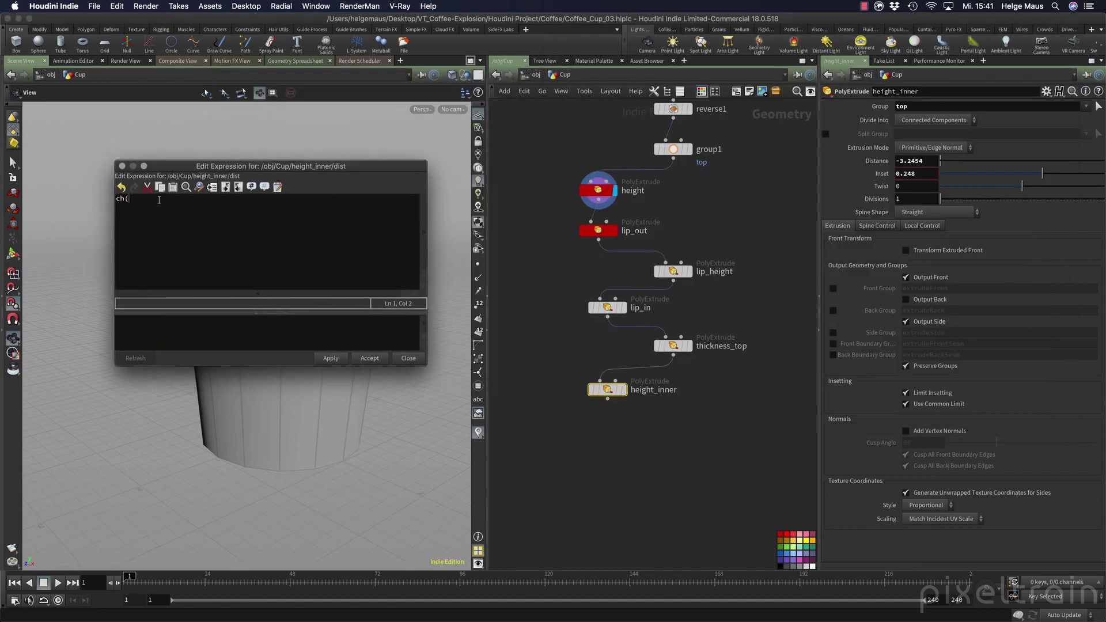
text())
text(")
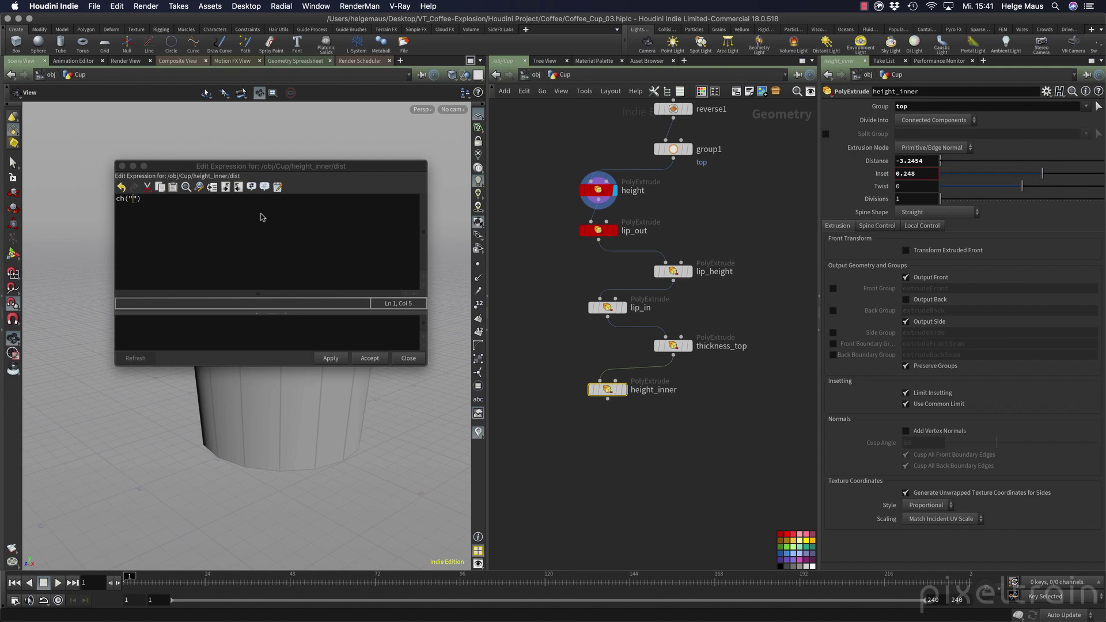
Reveal the Tree View of the scene's node hierarchy and move the expression editor clear of it.
mouse_move(608, 395)
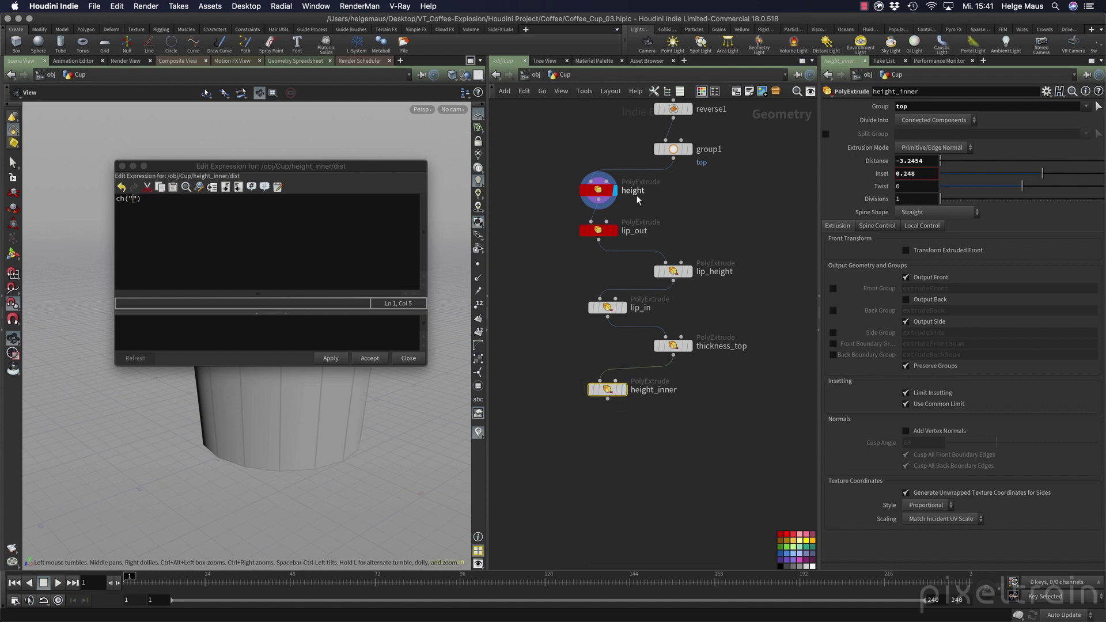
mouse_move(600, 195)
click(3, 298)
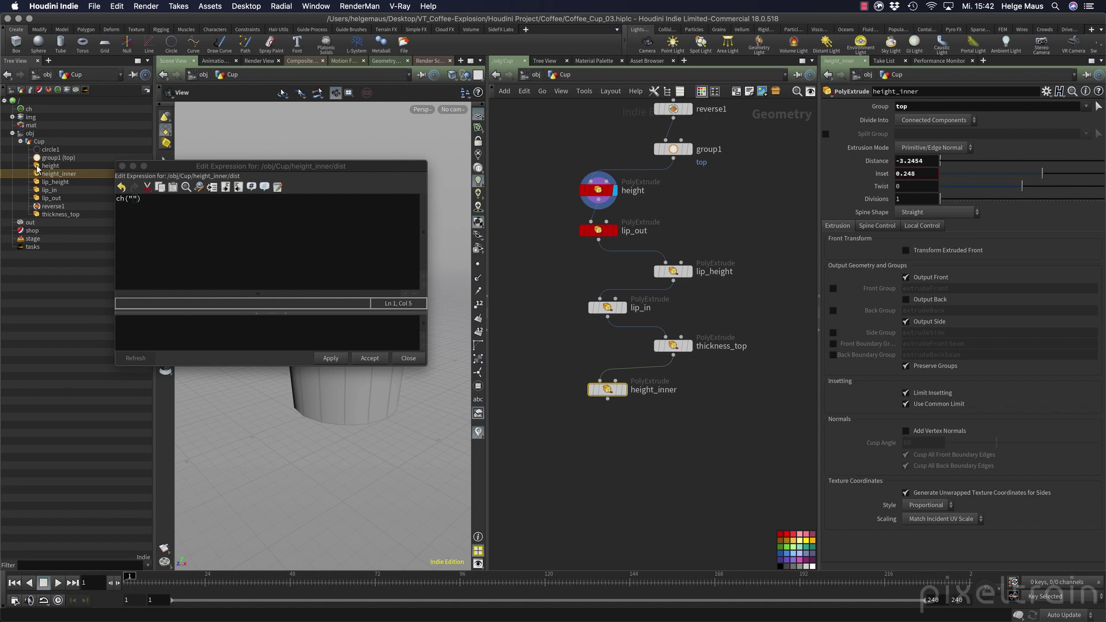
drag(182, 167, 296, 158)
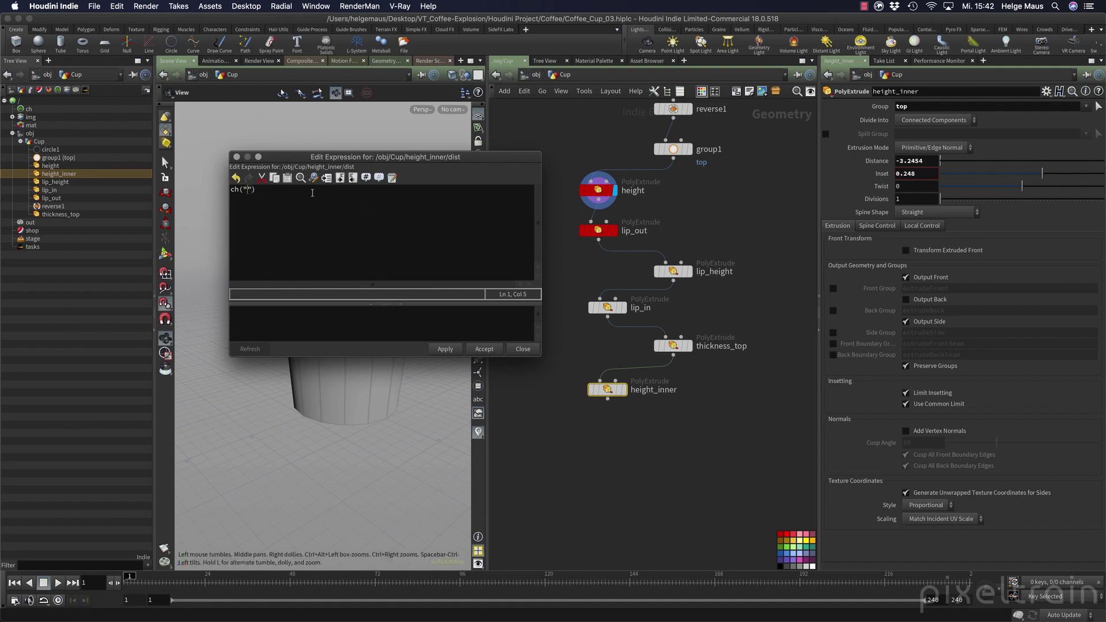
Complete the expression as ch("../height/dist") so that it references the height node's Distance.
text(../)
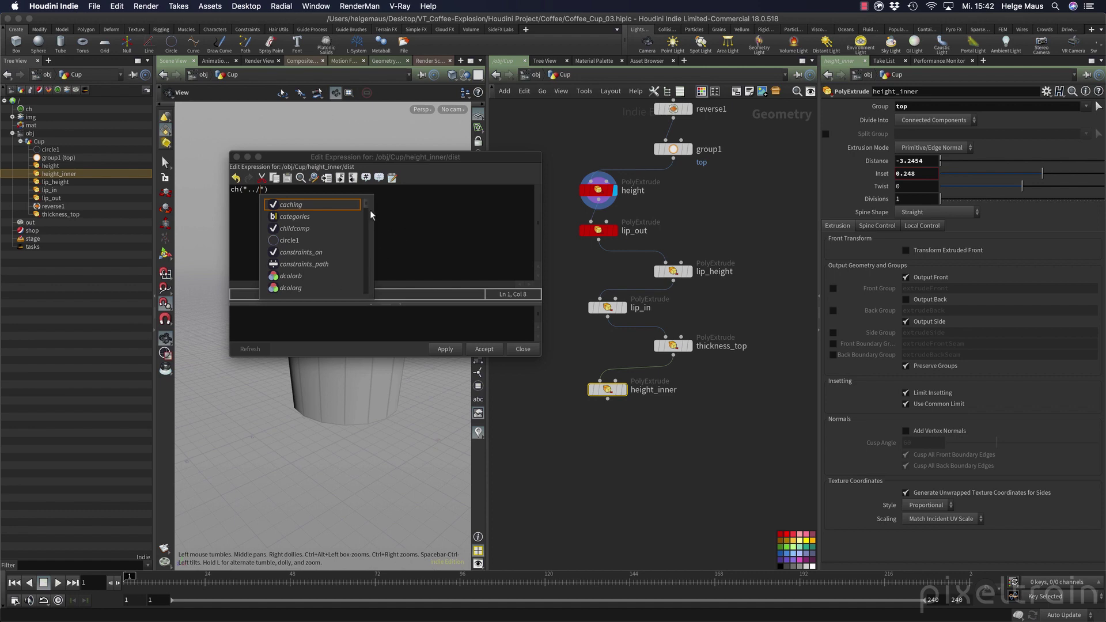
mouse_move(366, 207)
mouse_down()
mouse_move(367, 287)
mouse_move(368, 222)
mouse_up()
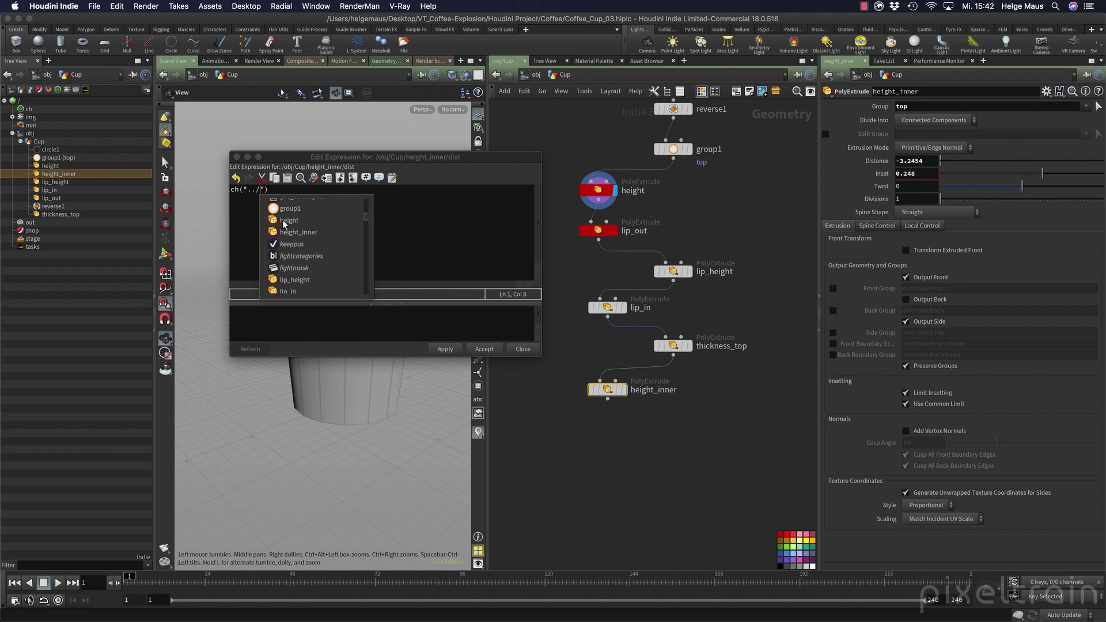
mouse_move(612, 197)
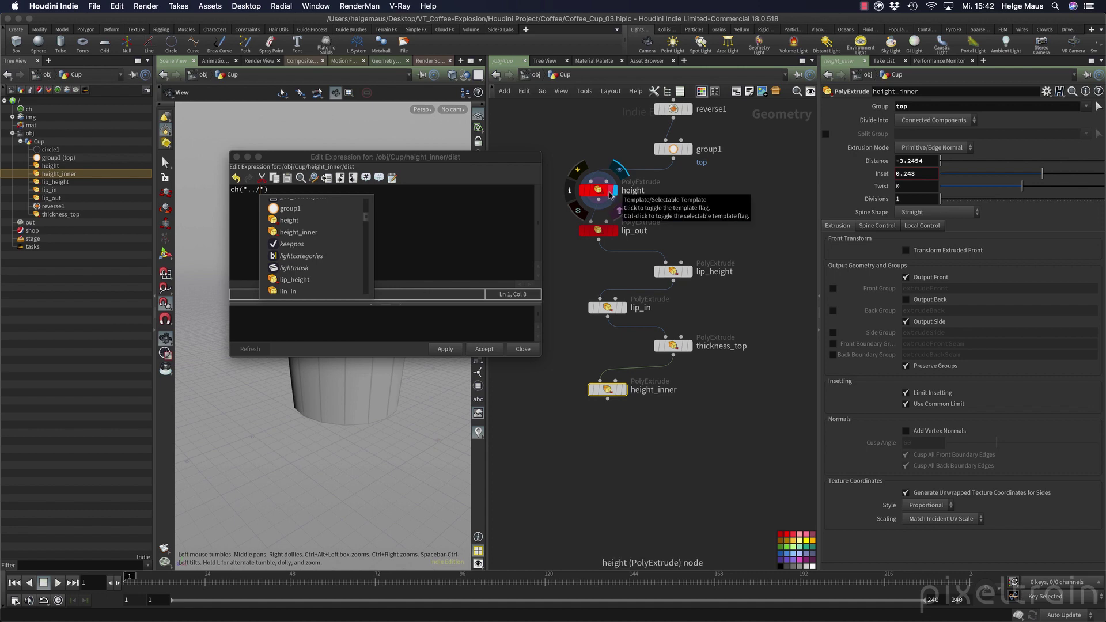
click(274, 221)
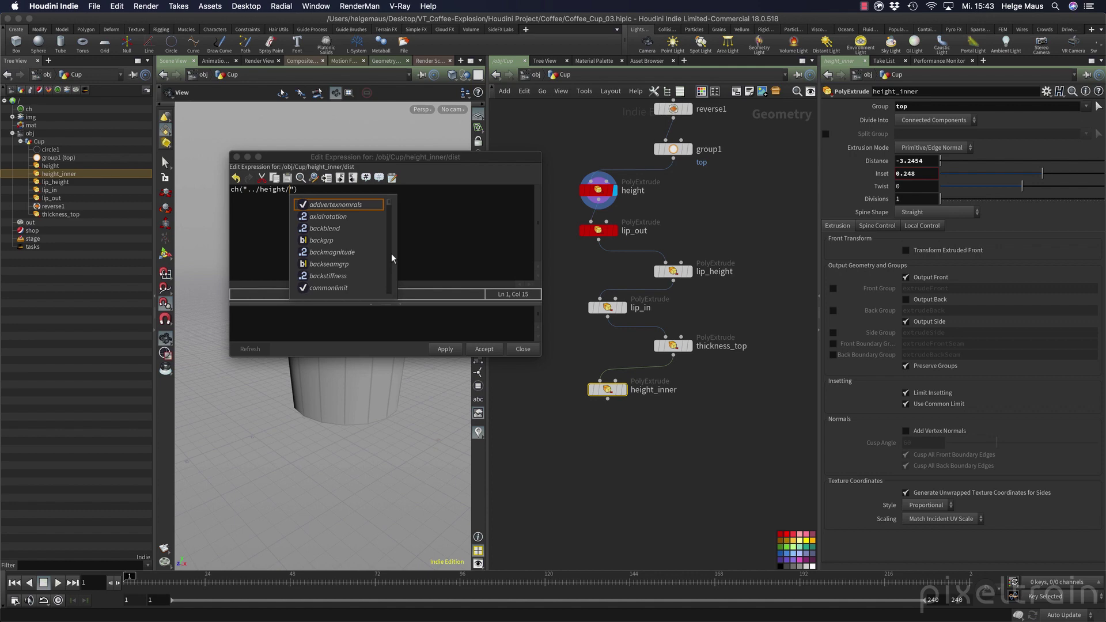
text(di)
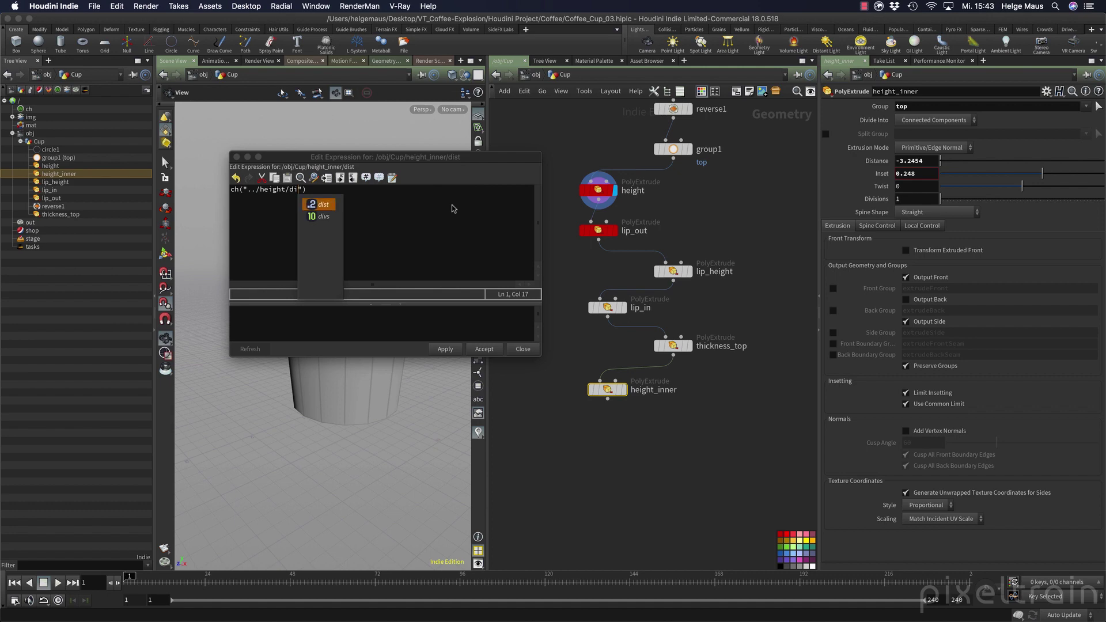
key(Return)
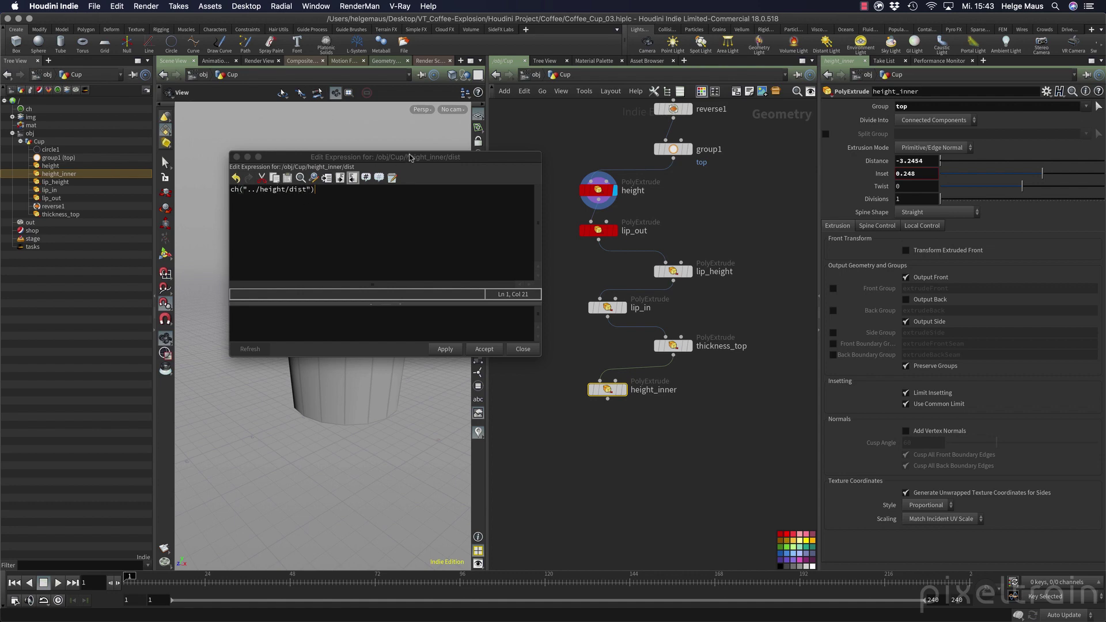
Apply the ch("../height/dist") expression to height_inner's Distance and toggle the parameter between its expression and evaluated value.
drag(412, 159, 266, 258)
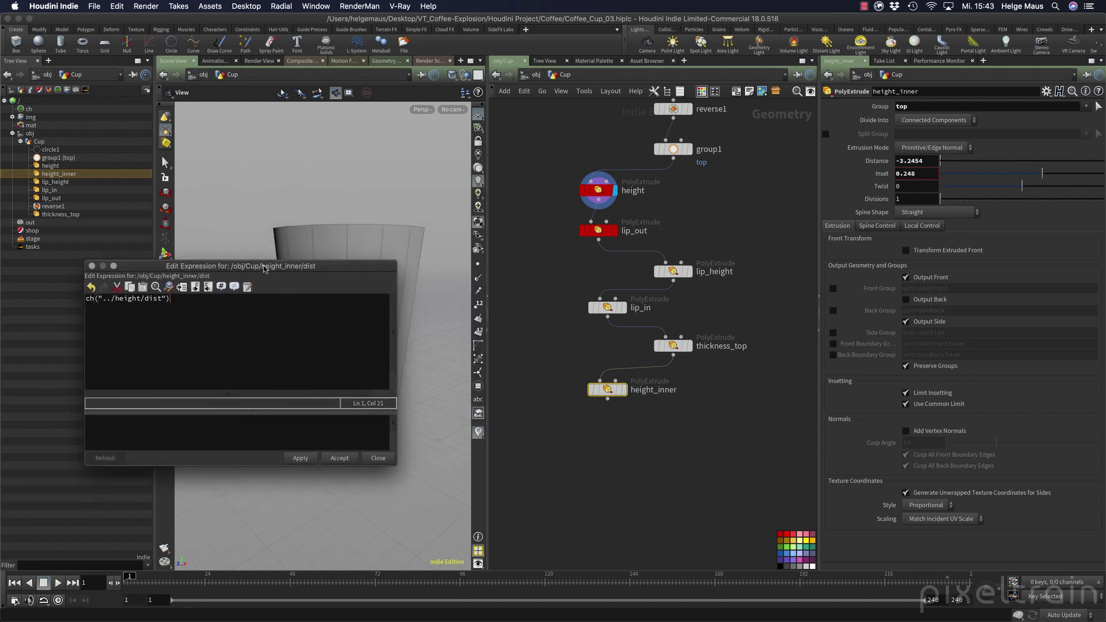
click(304, 450)
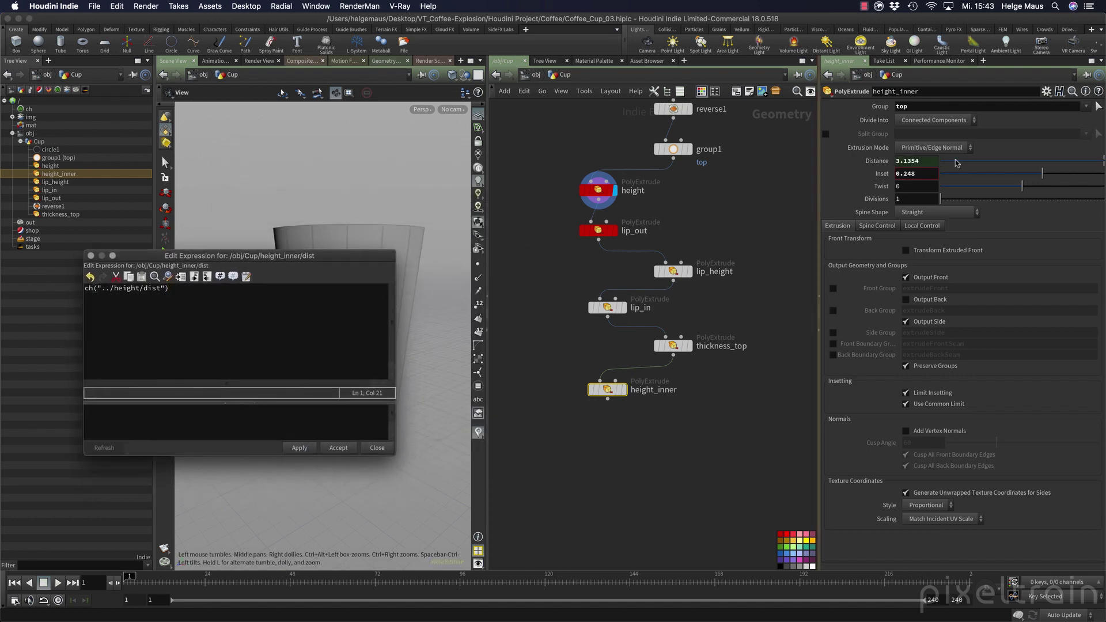
click(881, 163)
click(881, 163)
click(881, 163)
click(881, 163)
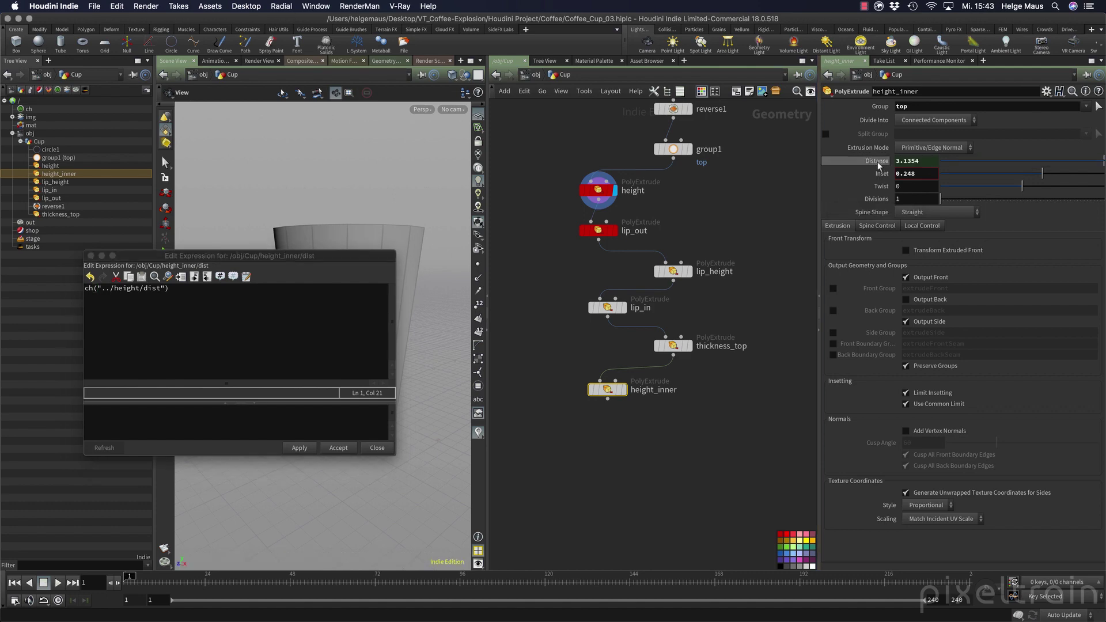
Collapse the Tree View and display the height_inner node's output, with the expression editor moved clear of it.
drag(337, 257, 505, 308)
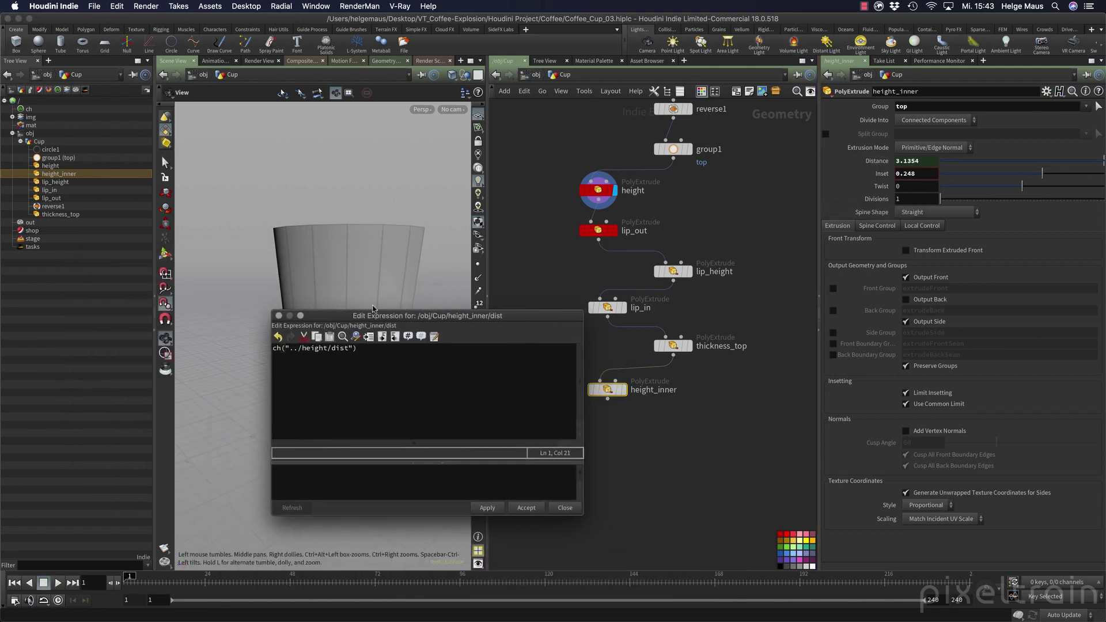
click(155, 300)
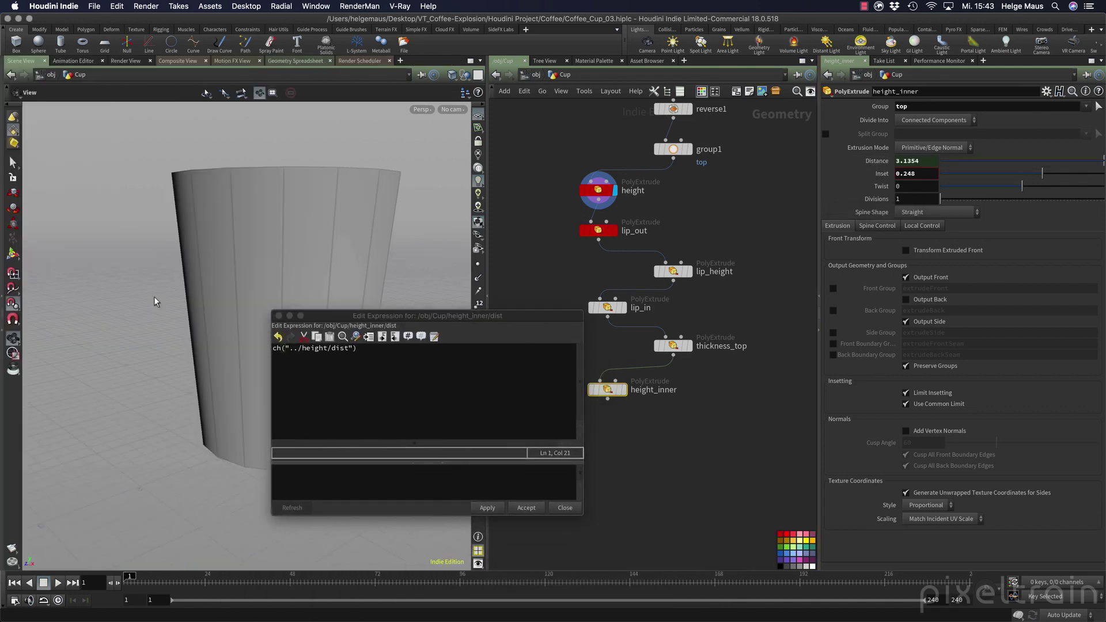
click(619, 391)
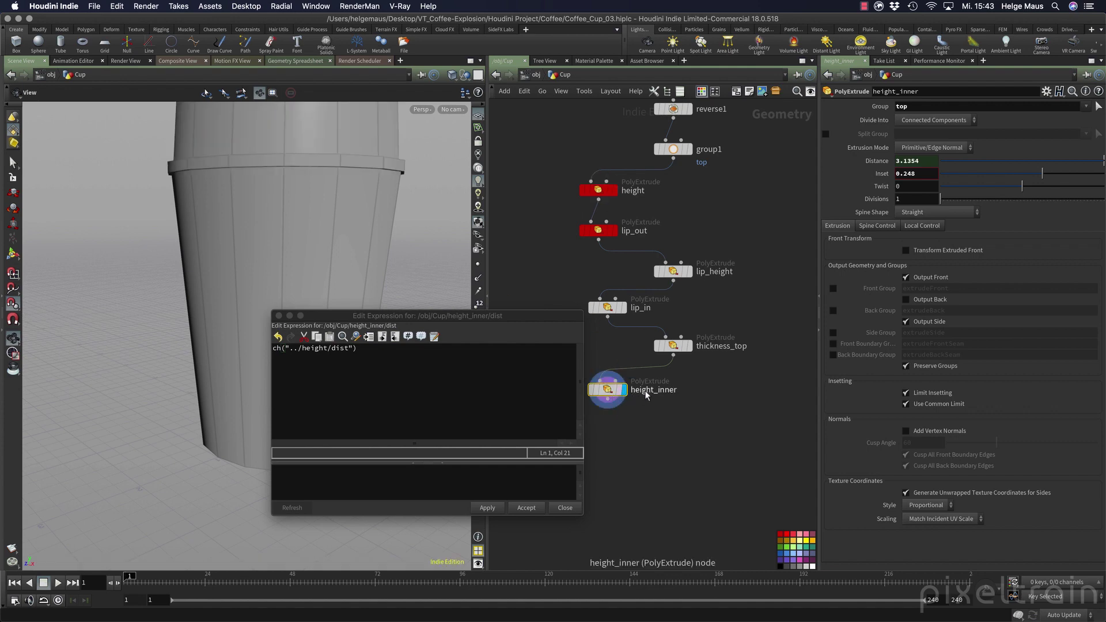
drag(230, 234, 178, 306)
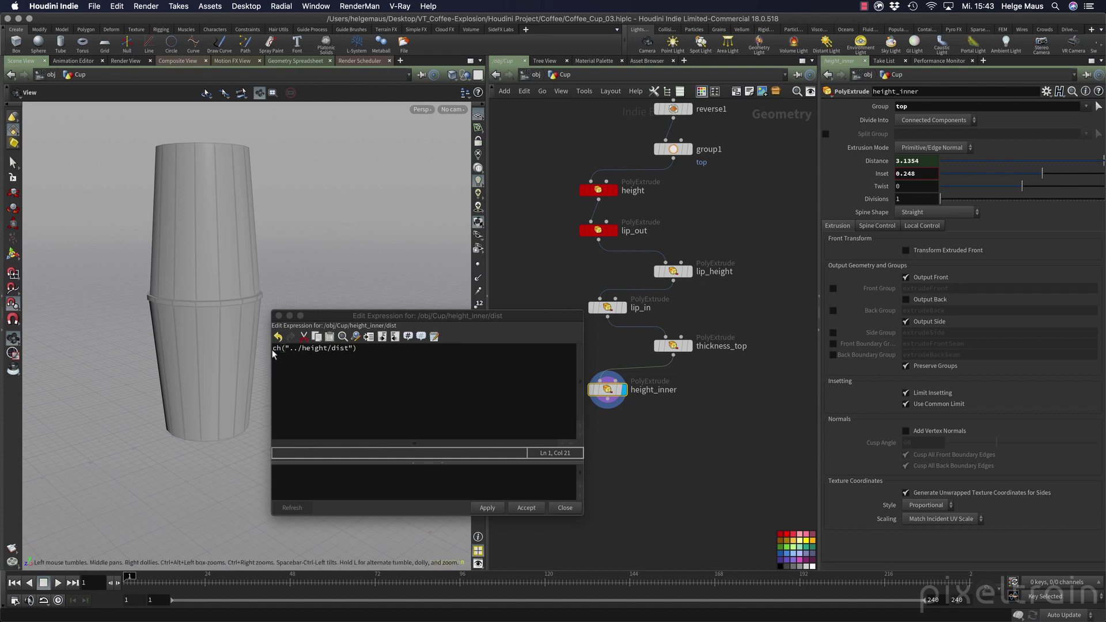
Negate the Distance expression to -ch("../height/dist") and apply it.
click(323, 360)
text(-)
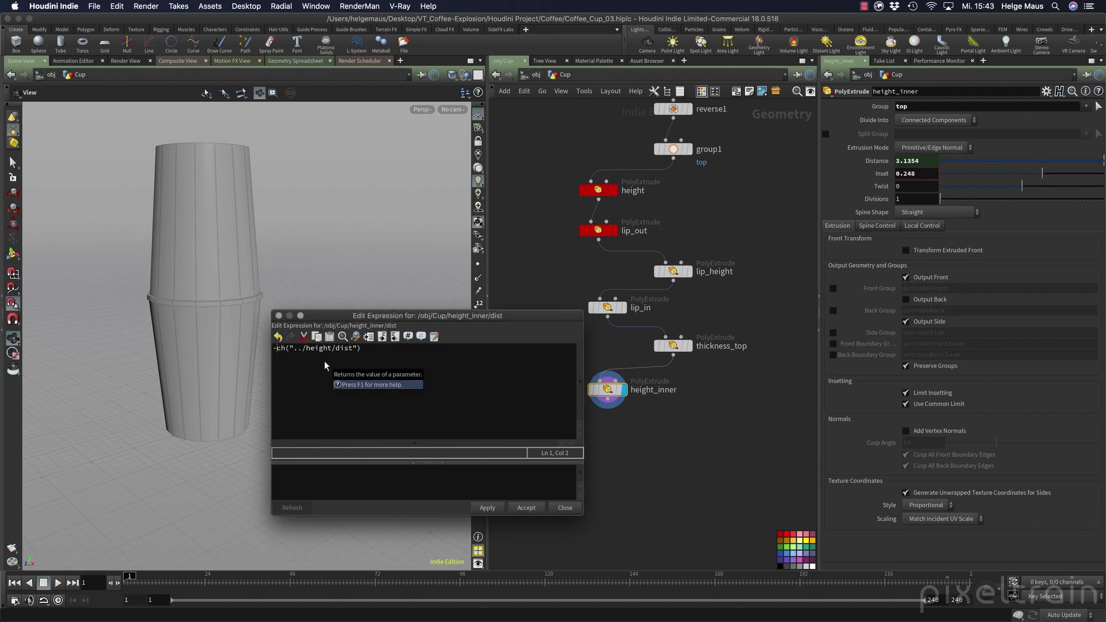
click(490, 510)
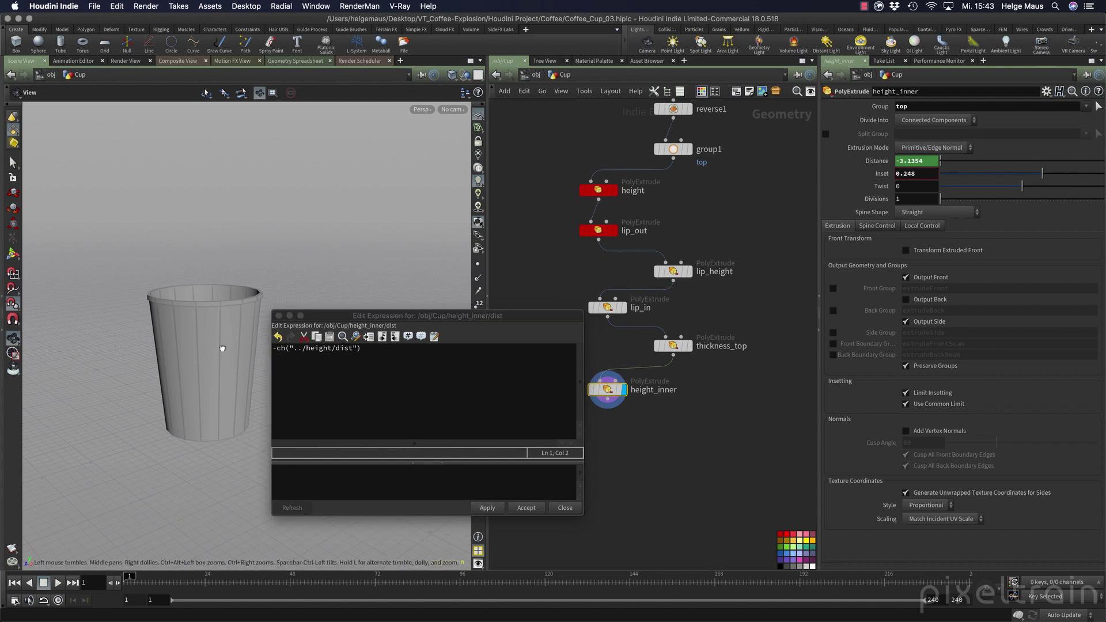
Examine the cup's underside and outer wall to check where the inner extrusion ends relative to the base.
drag(222, 348, 281, 247)
right_drag(202, 324, 292, 292)
middle_drag(251, 278, 307, 153)
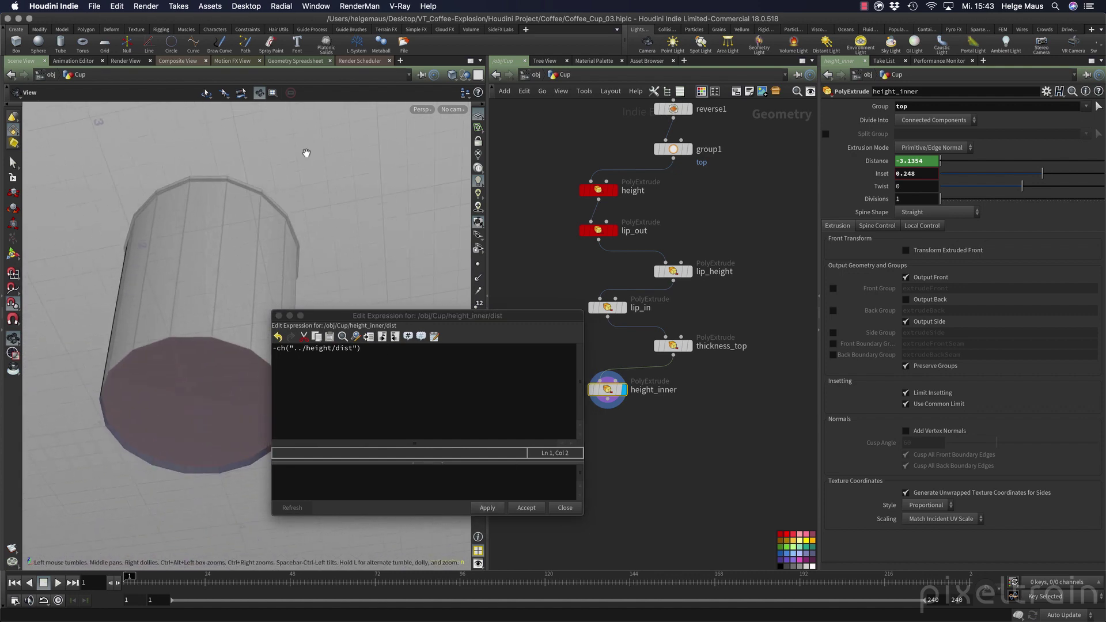
drag(198, 297, 190, 343)
right_drag(190, 343, 171, 415)
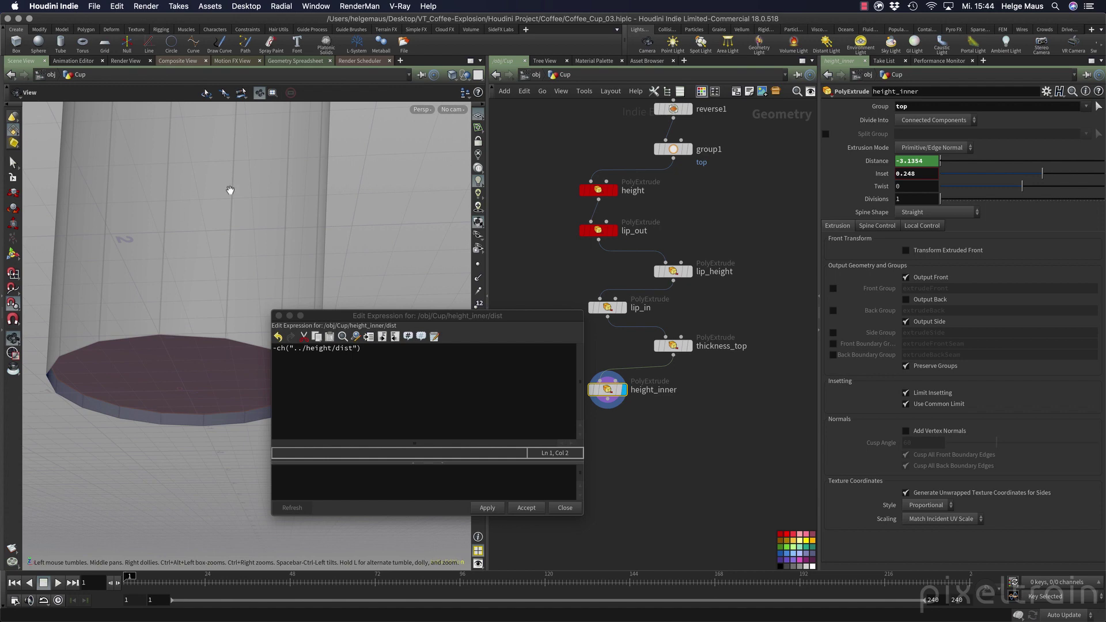
right_drag(230, 191, 230, 171)
middle_drag(230, 171, 185, 244)
drag(185, 245, 227, 223)
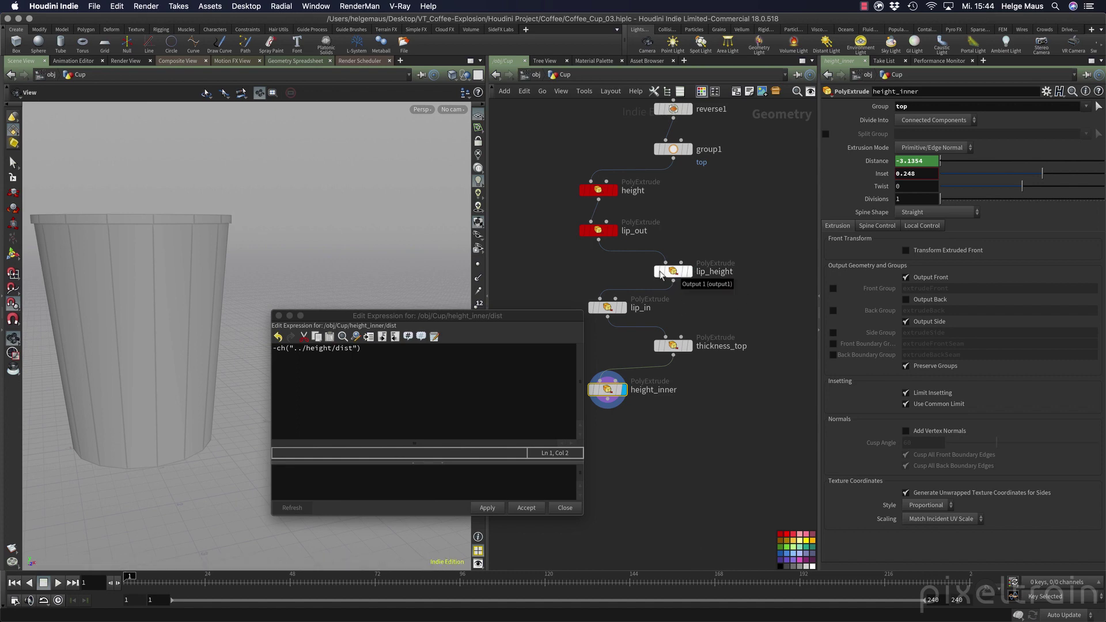
Extend height_inner's Distance expression to -ch("../height/dist")- ch("../lip_height/dist"), apply it, check the cup's base, and close the expression editor.
click(372, 348)
text(- )
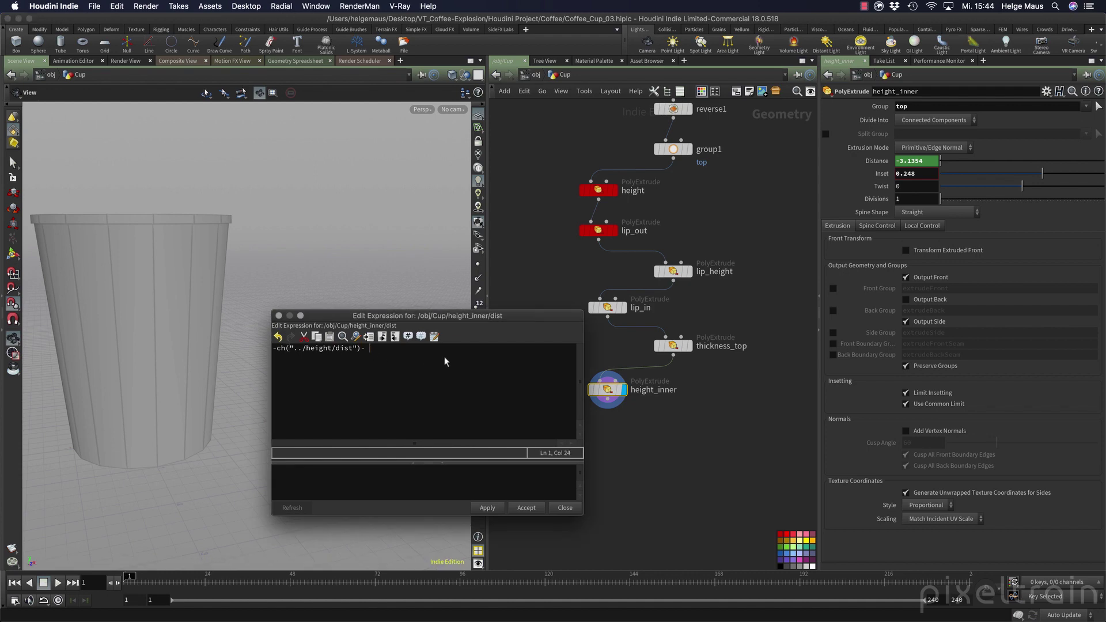
text(ch()
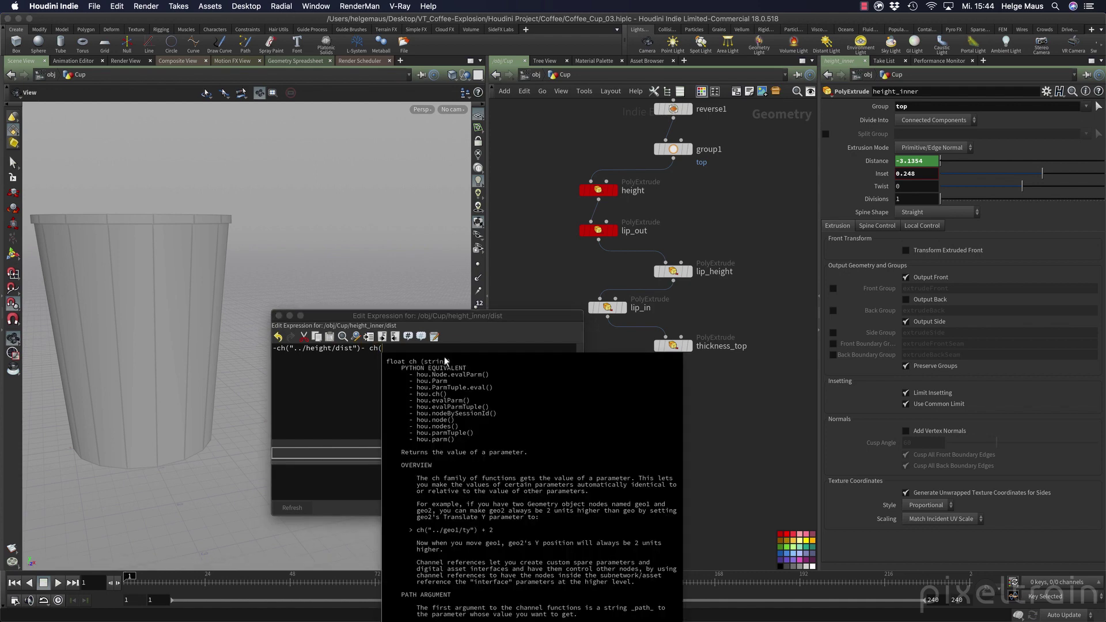
text(")
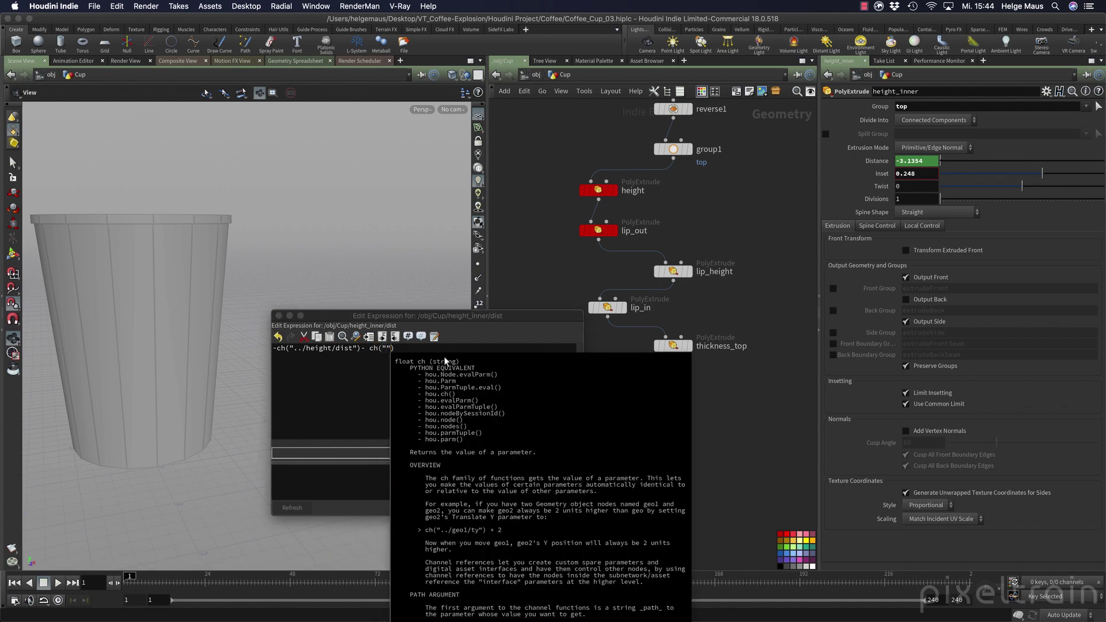
text(../)
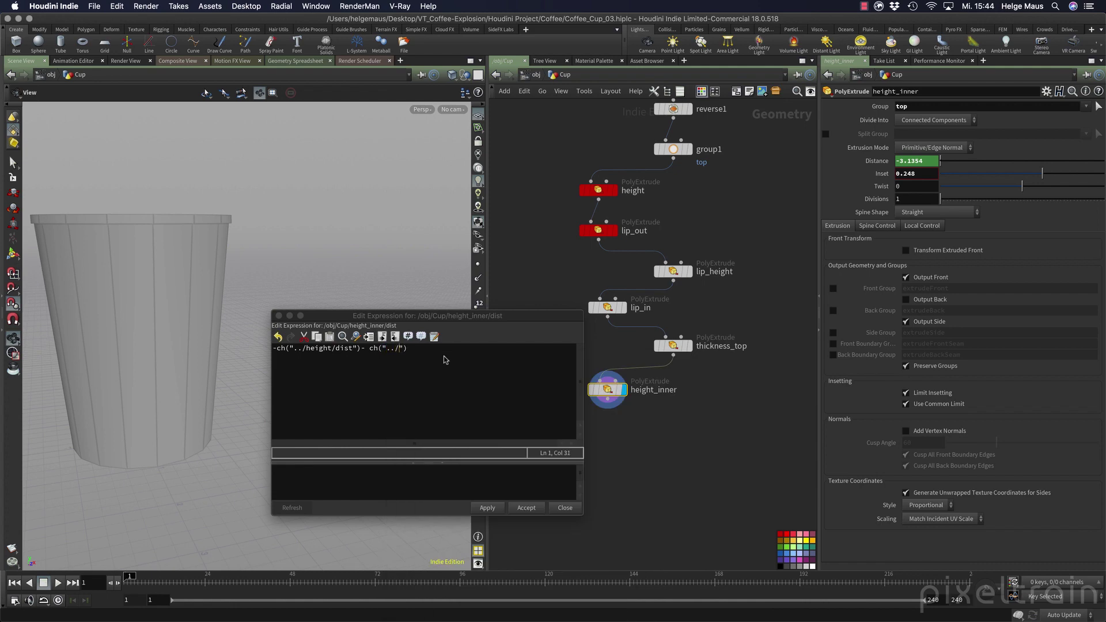
text(lip)
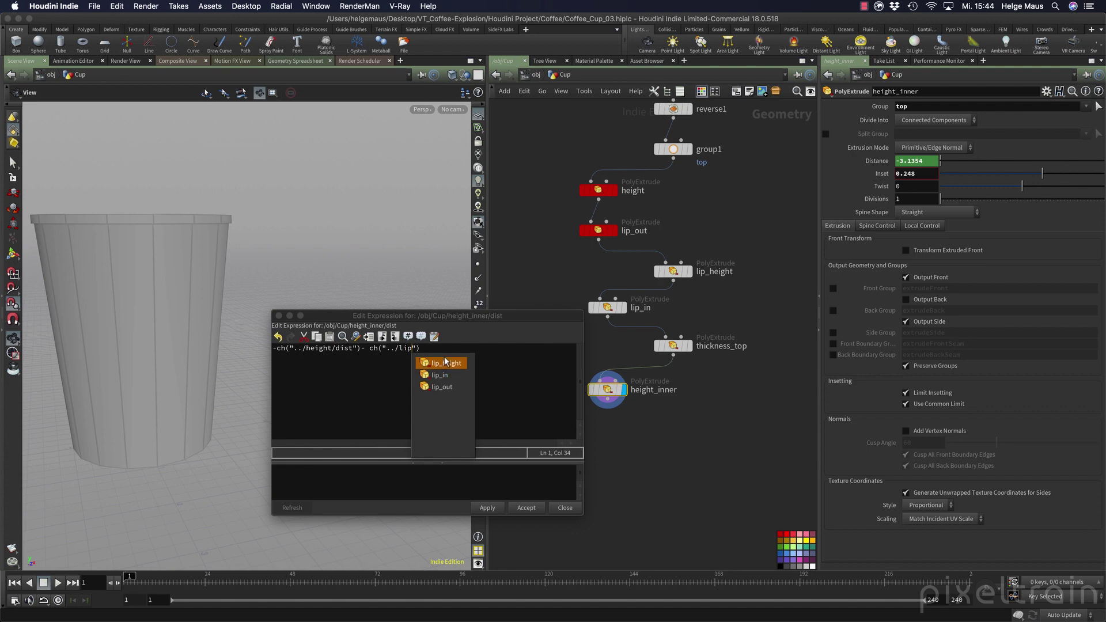
click(446, 363)
text(/dis)
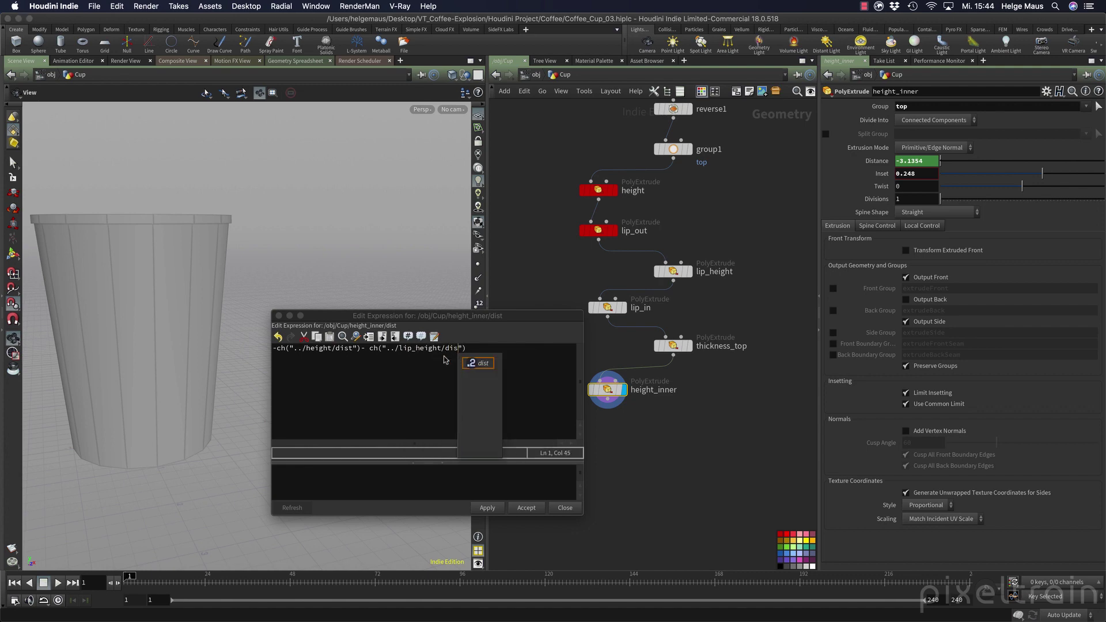
text(t)
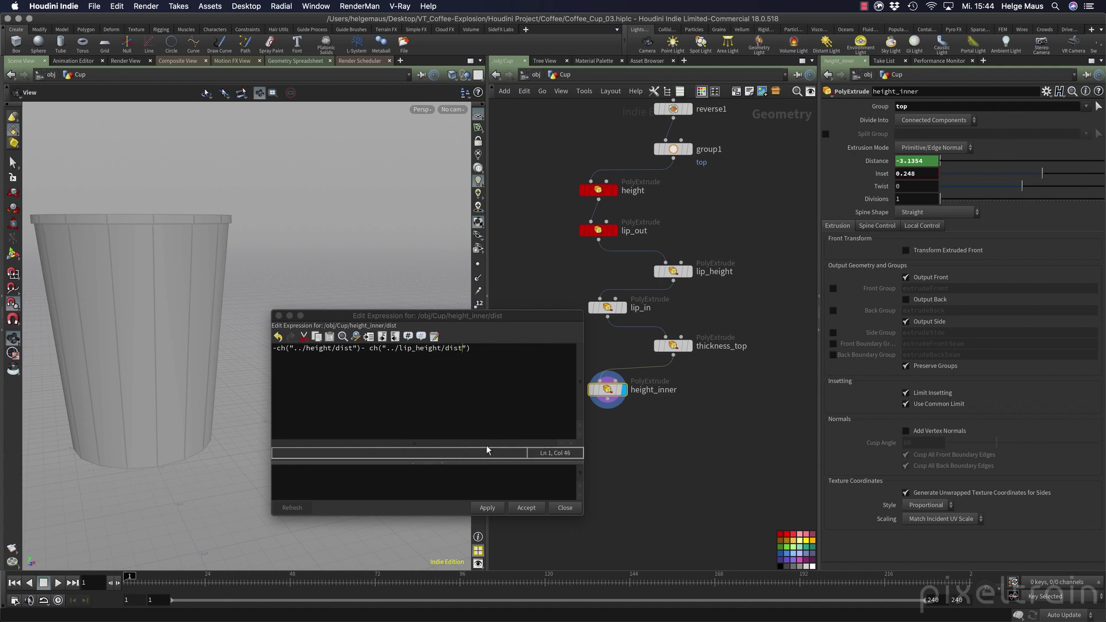
click(484, 507)
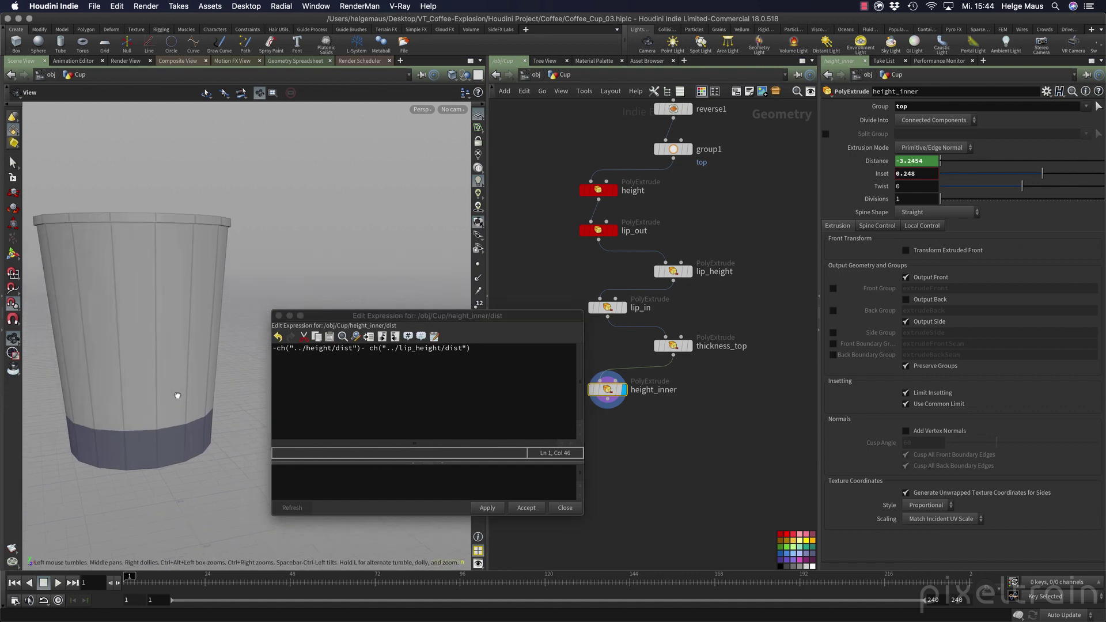
drag(179, 400, 124, 363)
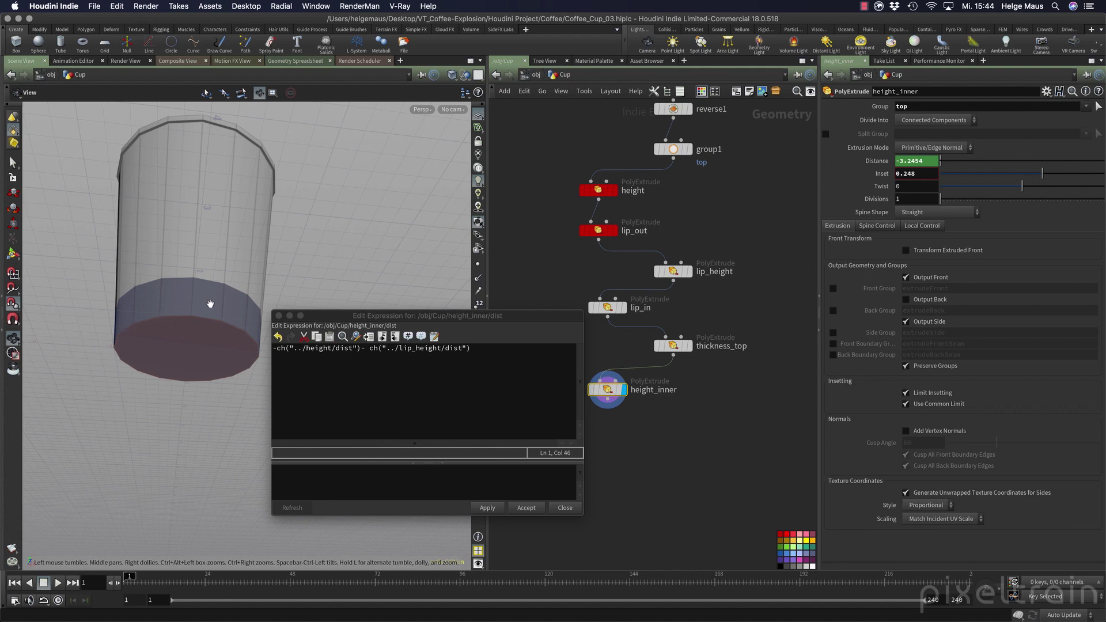
click(573, 507)
Set height_inner's Inset to 0.34.
drag(300, 271, 334, 311)
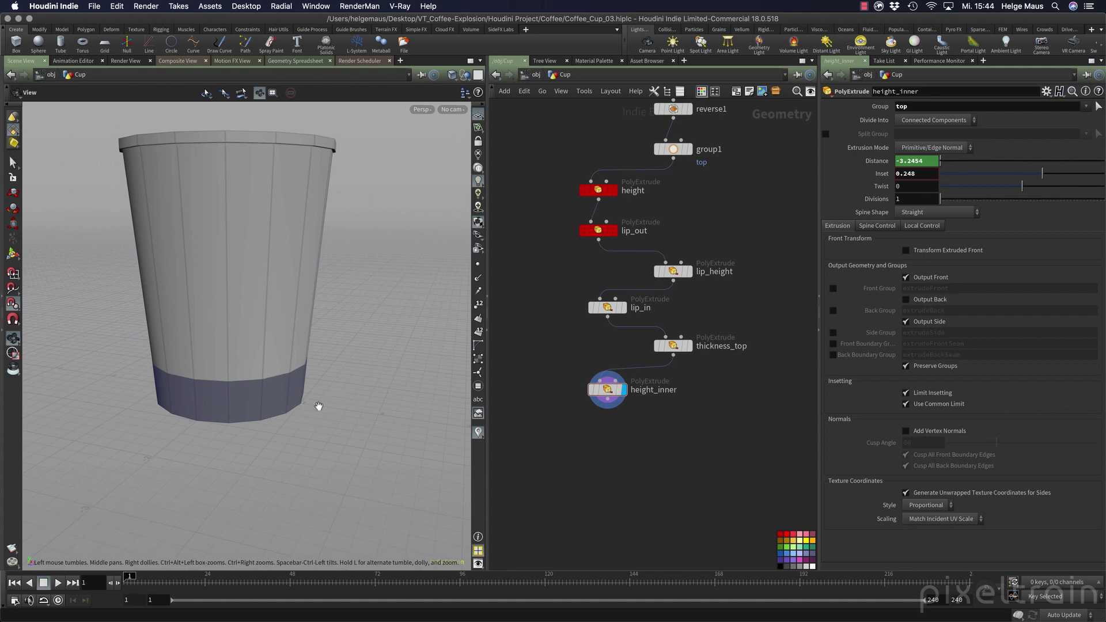
click(607, 390)
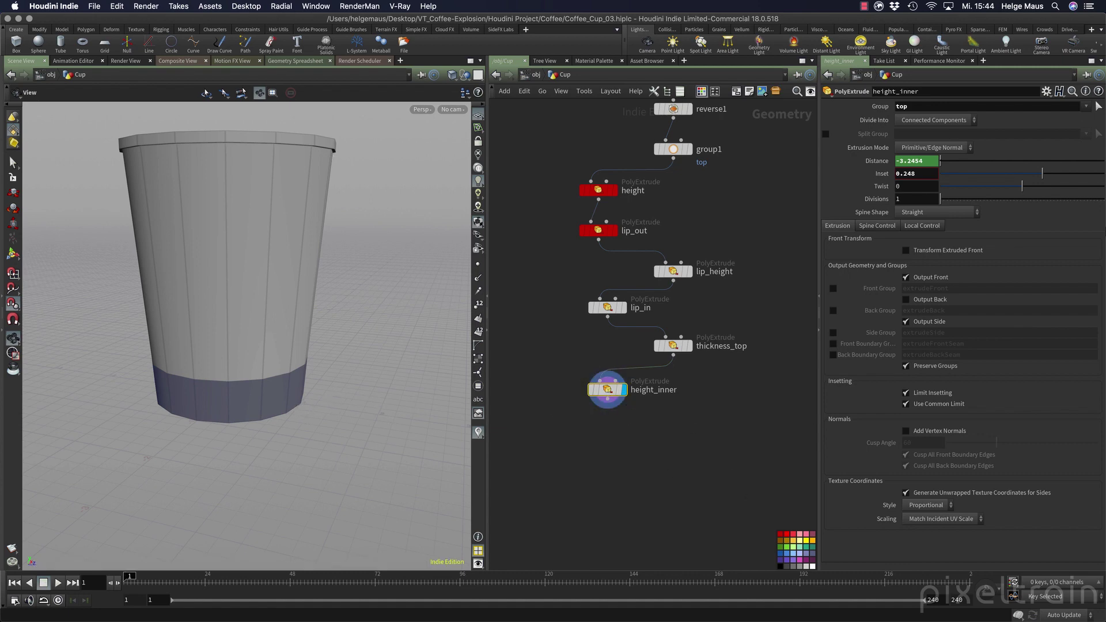
drag(1042, 172, 1050, 173)
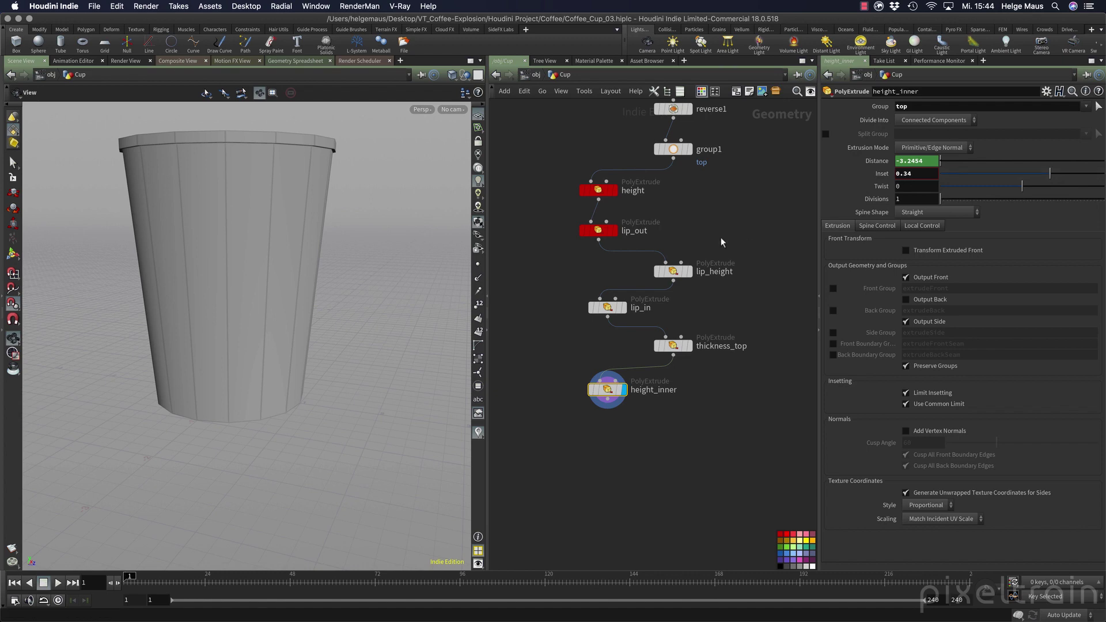
Copy the Inset parameter of the height node.
middle_drag(720, 238, 756, 312)
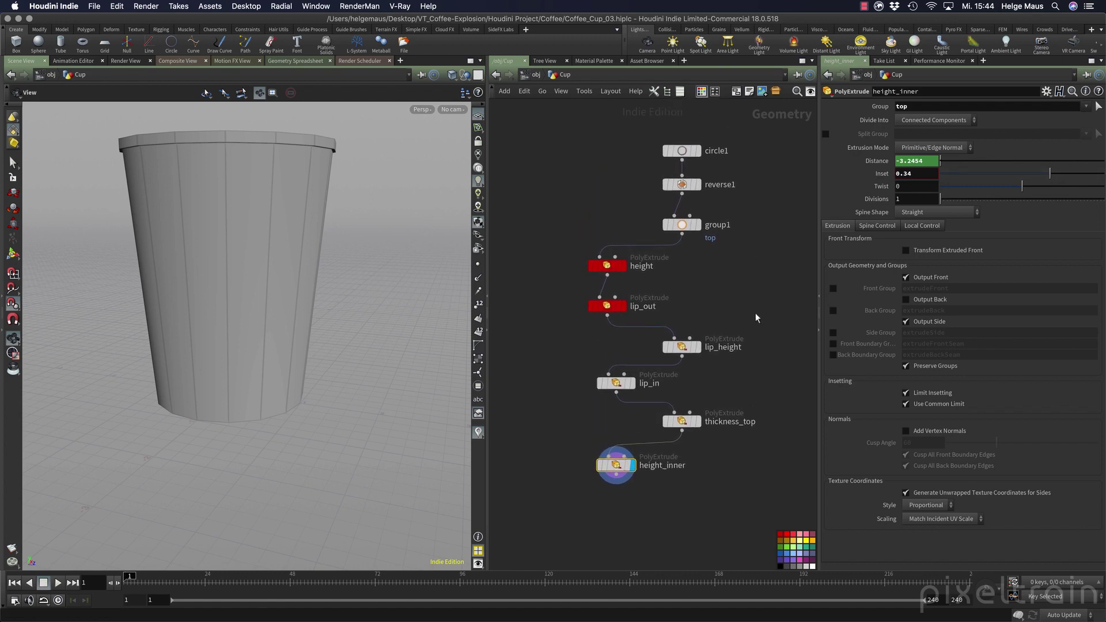
click(608, 266)
right_click(878, 172)
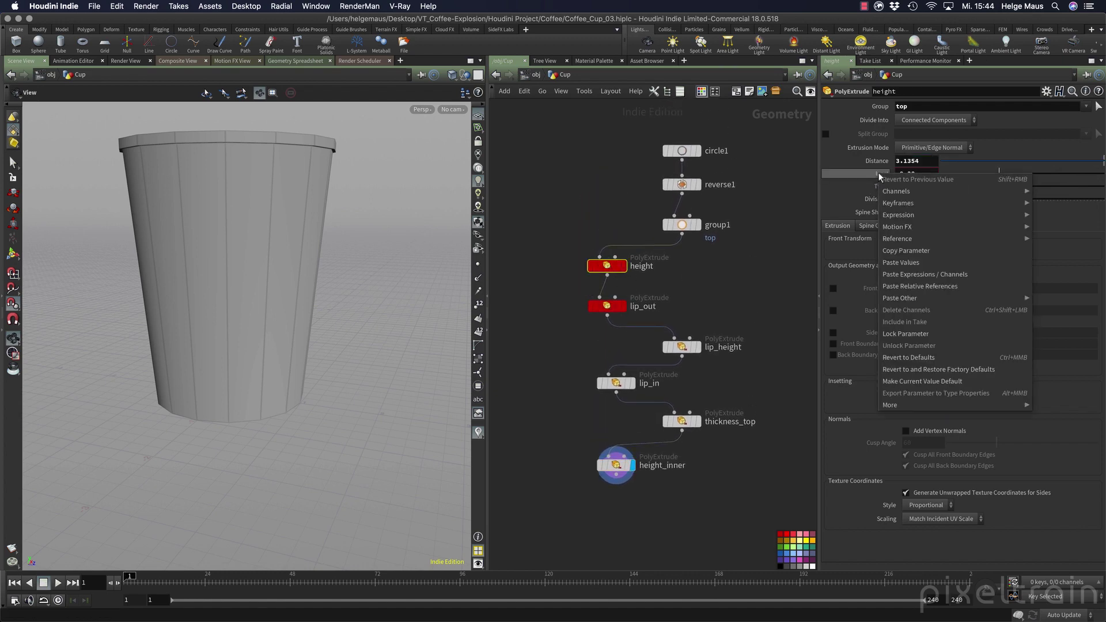
click(929, 252)
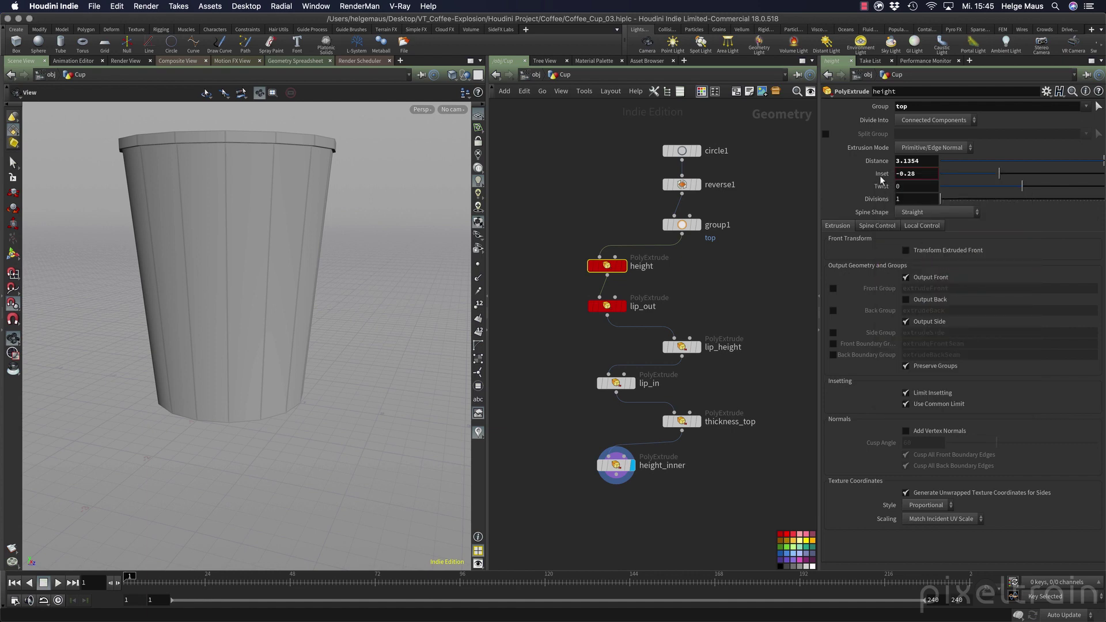
Paste the copied parameter as a relative reference into height_inner's Inset, negate it to -ch("../height/inset"), and check the cup's underside.
click(616, 466)
click(917, 174)
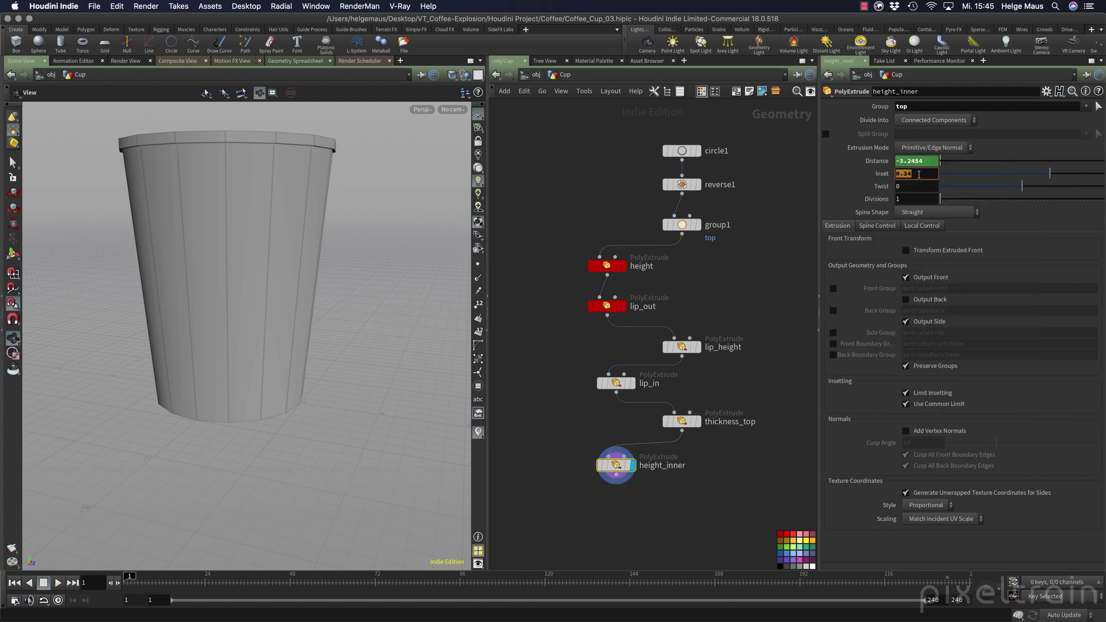
key(BackSpace)
right_click(919, 174)
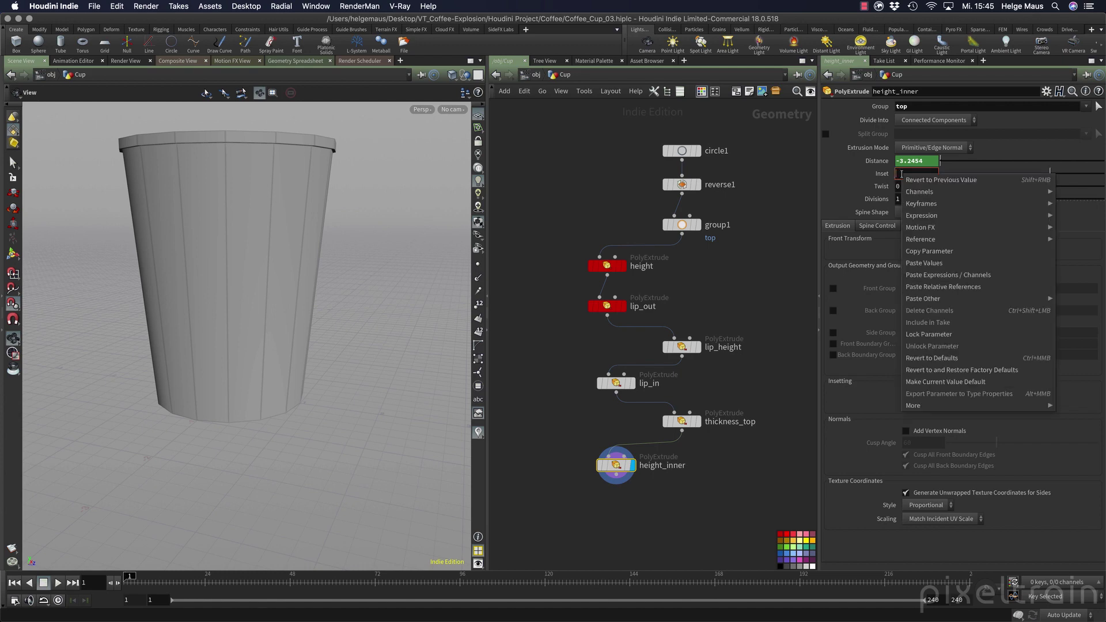
click(961, 286)
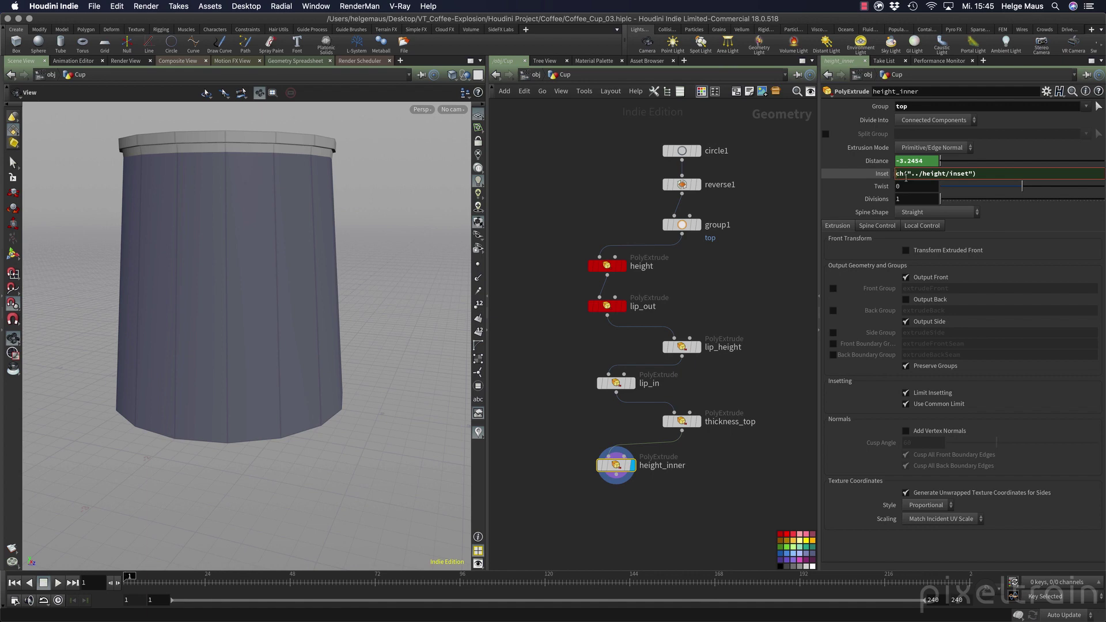
text(-)
key(Return)
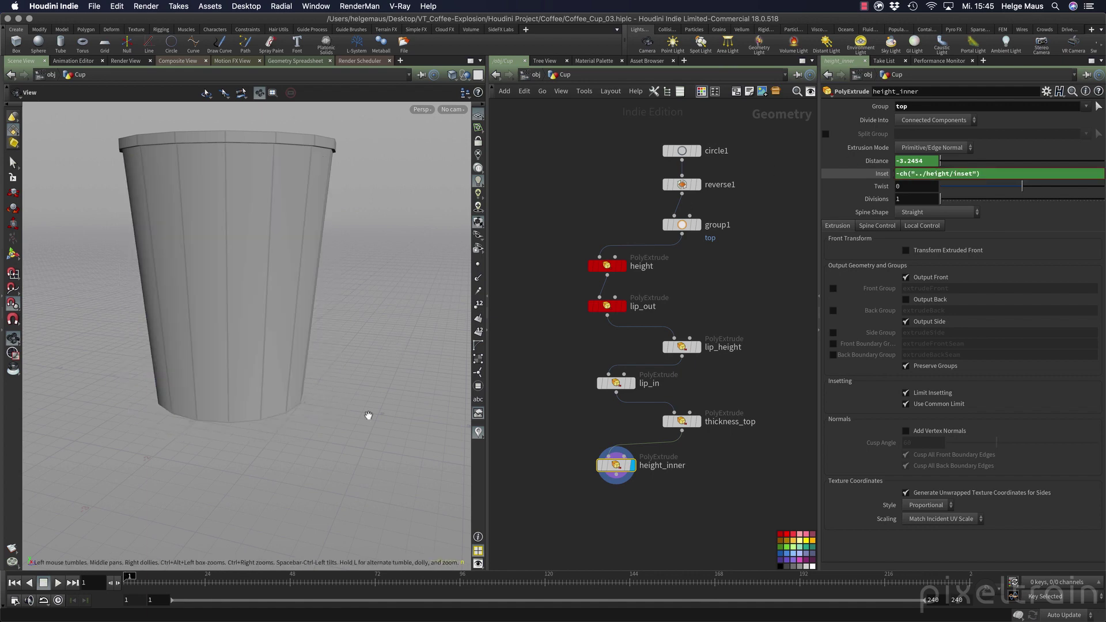
drag(366, 415, 247, 277)
right_drag(247, 277, 318, 264)
drag(318, 264, 343, 271)
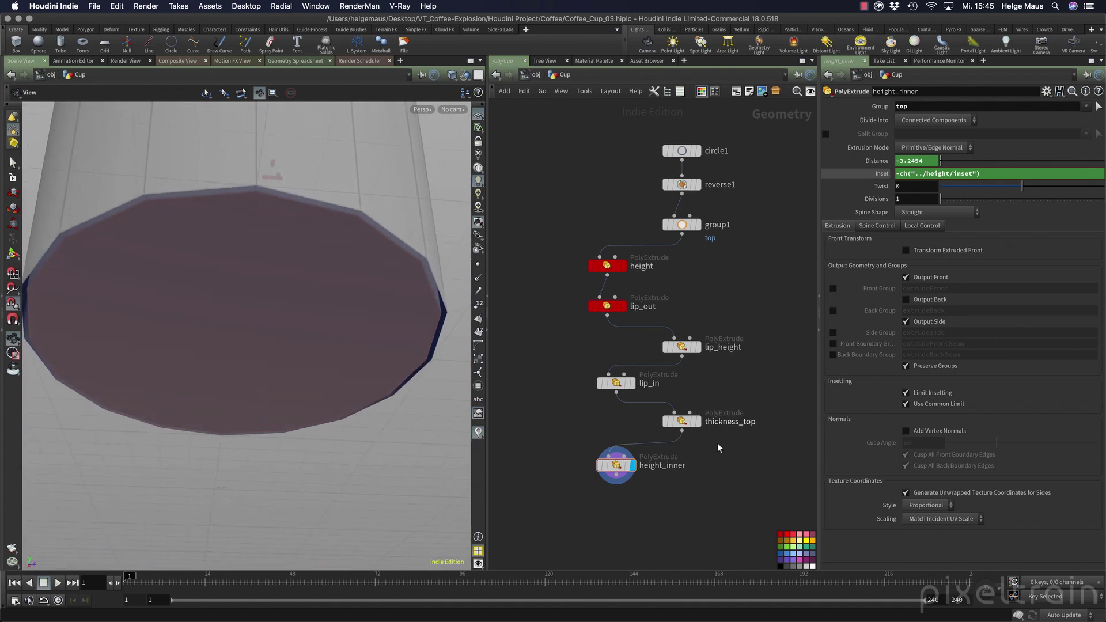
Align the lip_in node between lip_height and thickness_top in the network and save the scene.
drag(625, 390, 692, 389)
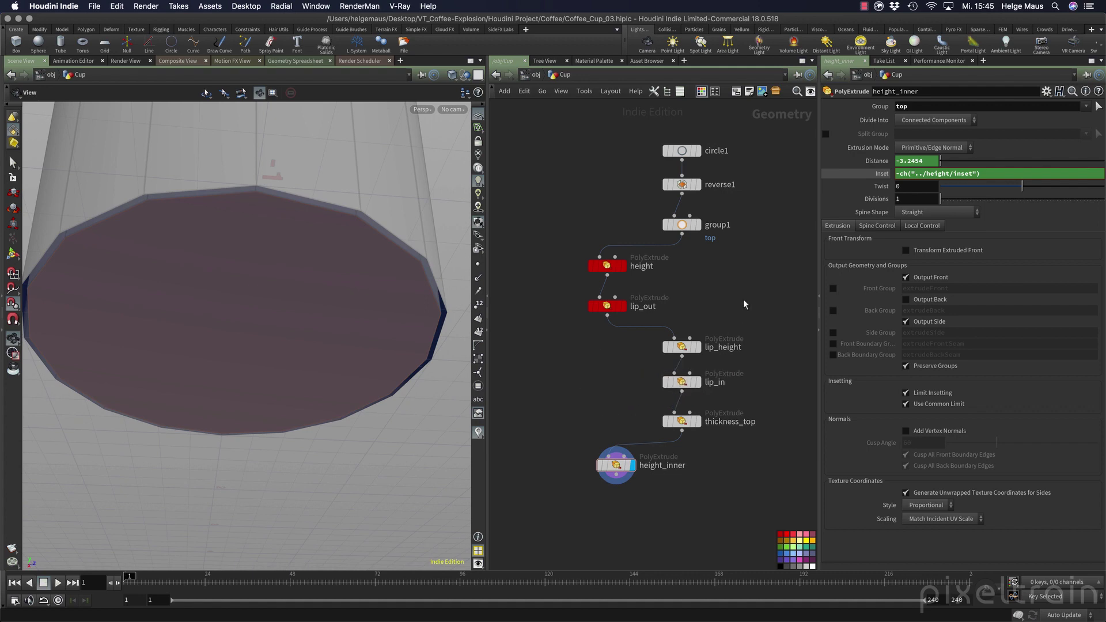
key(super+s)
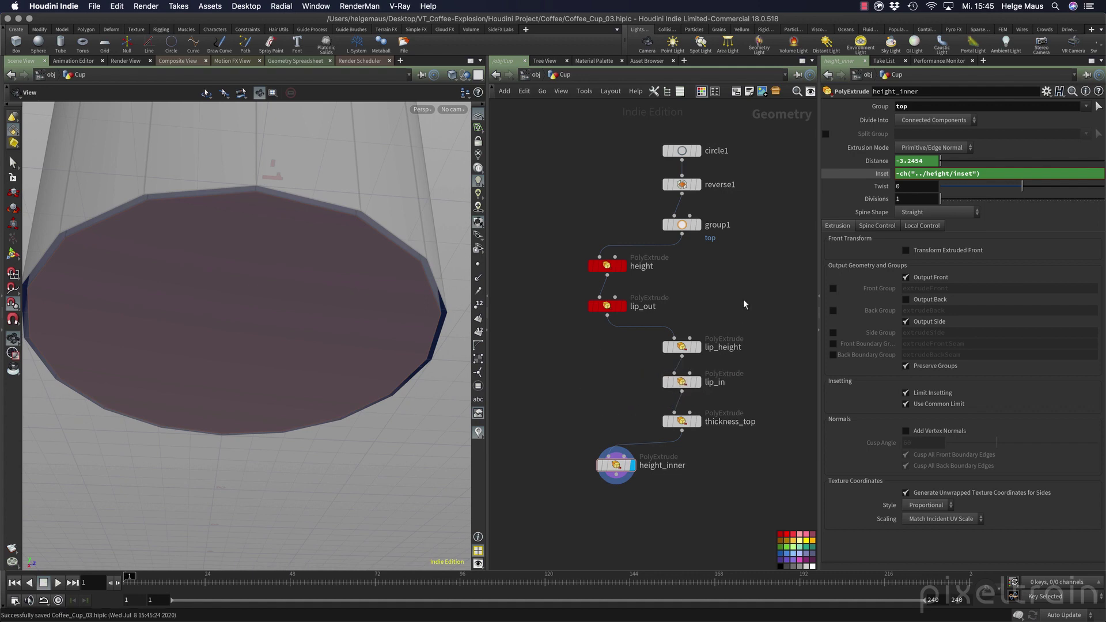
key(c)
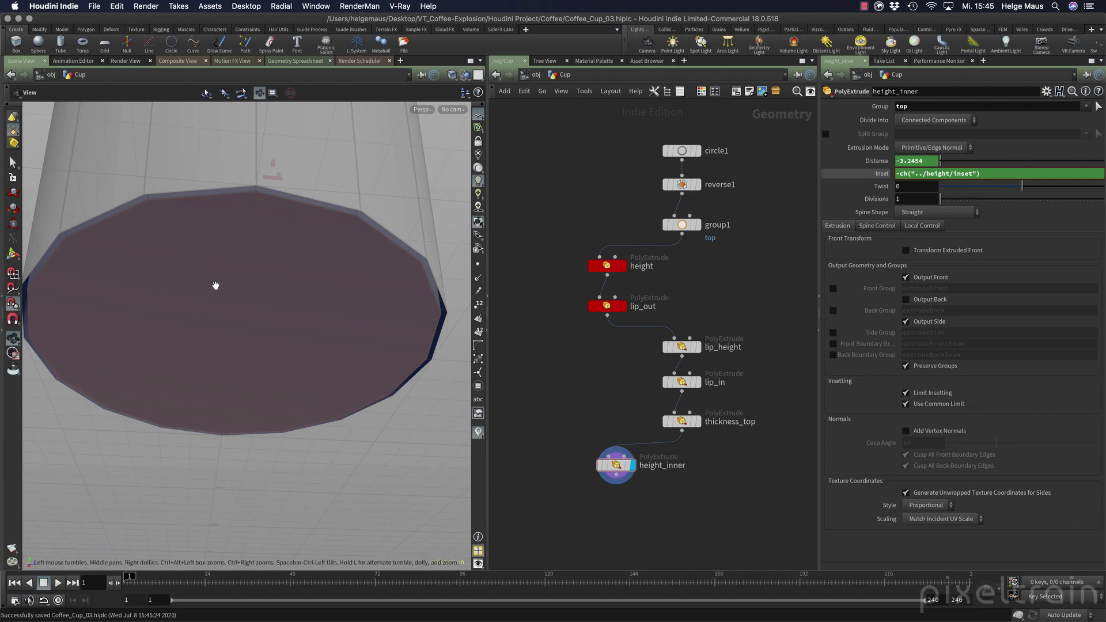
Add a Blast node after height_inner and set its Group to top to delete the bottom face.
drag(622, 487, 625, 487)
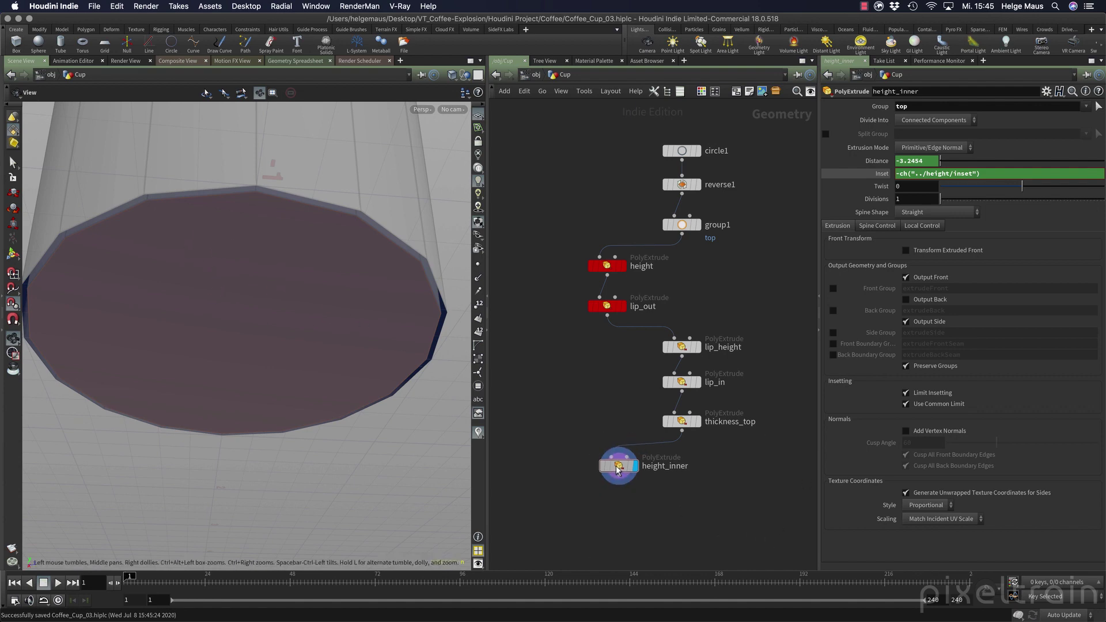
middle_click(620, 469)
key(s)
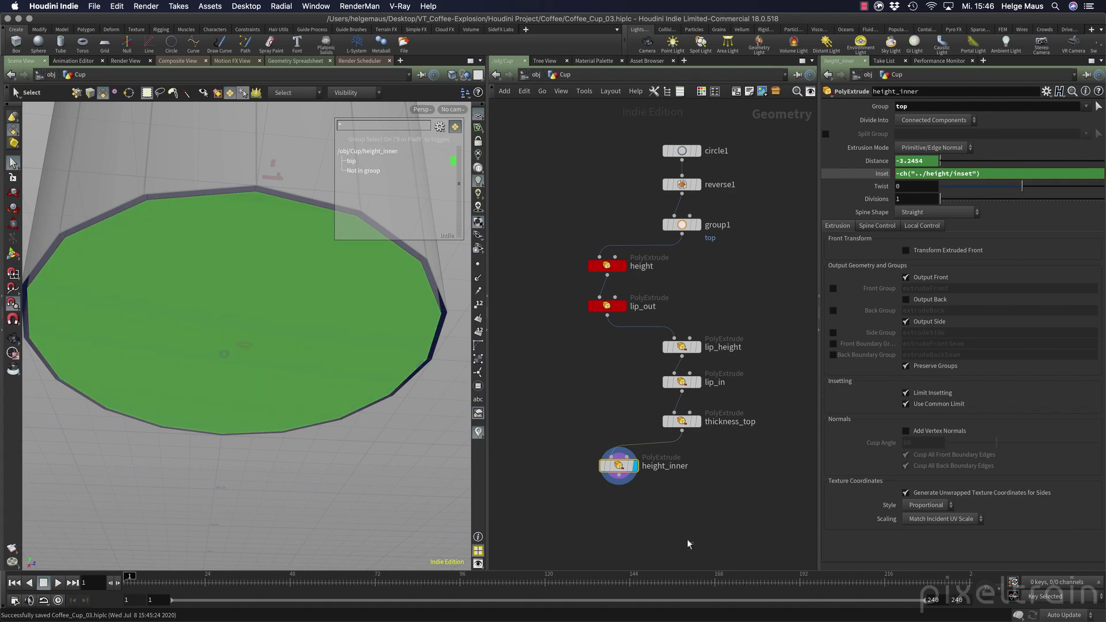
click(619, 475)
key(Tab)
text(blast)
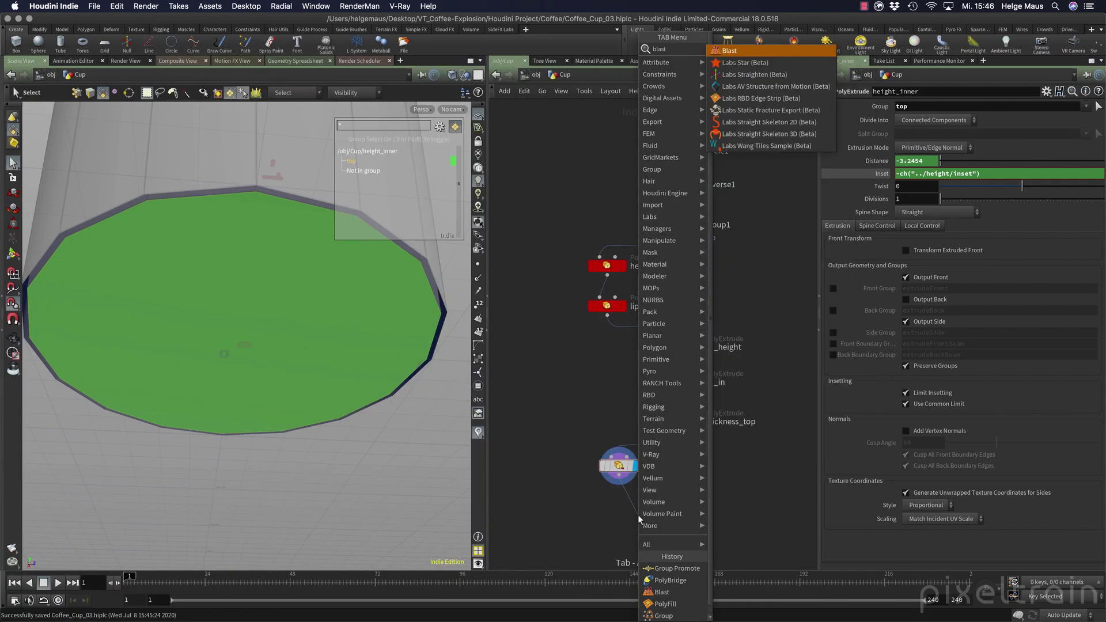
key(Return)
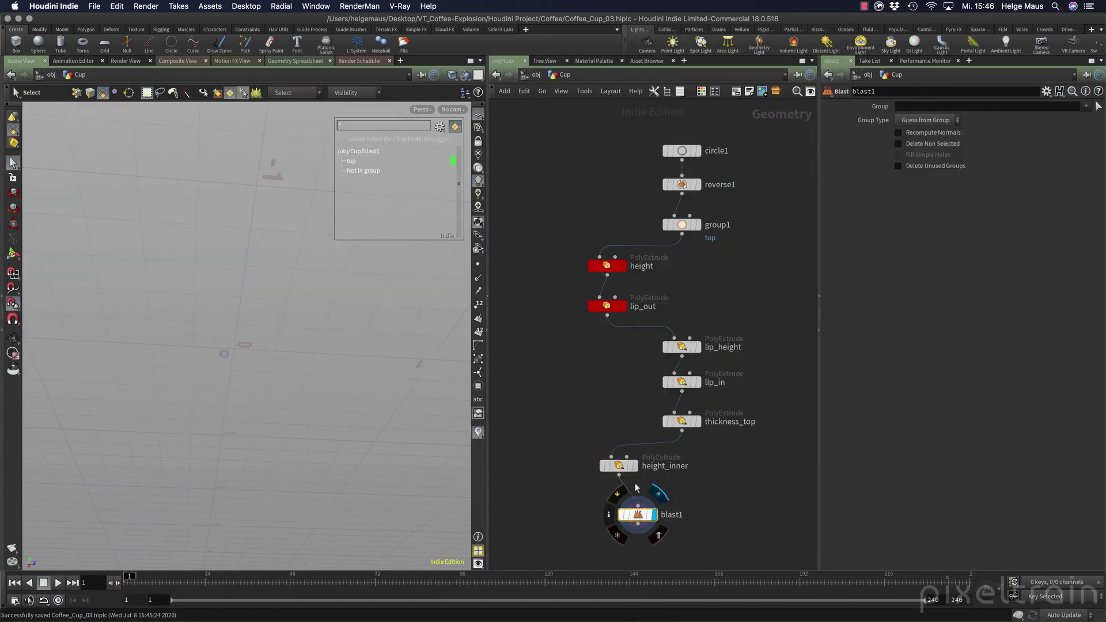
click(1086, 107)
click(1008, 131)
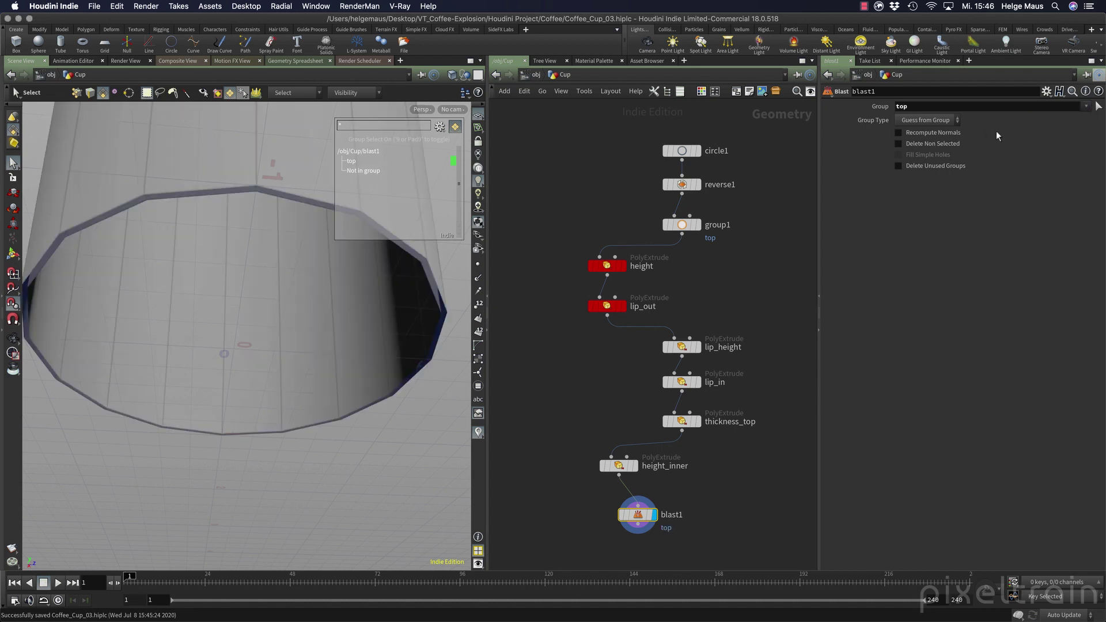
Inspect the open underside of the cup, and align height_inner and blast1 in a column beneath thickness_top.
key(Escape)
drag(267, 309, 242, 328)
key(s)
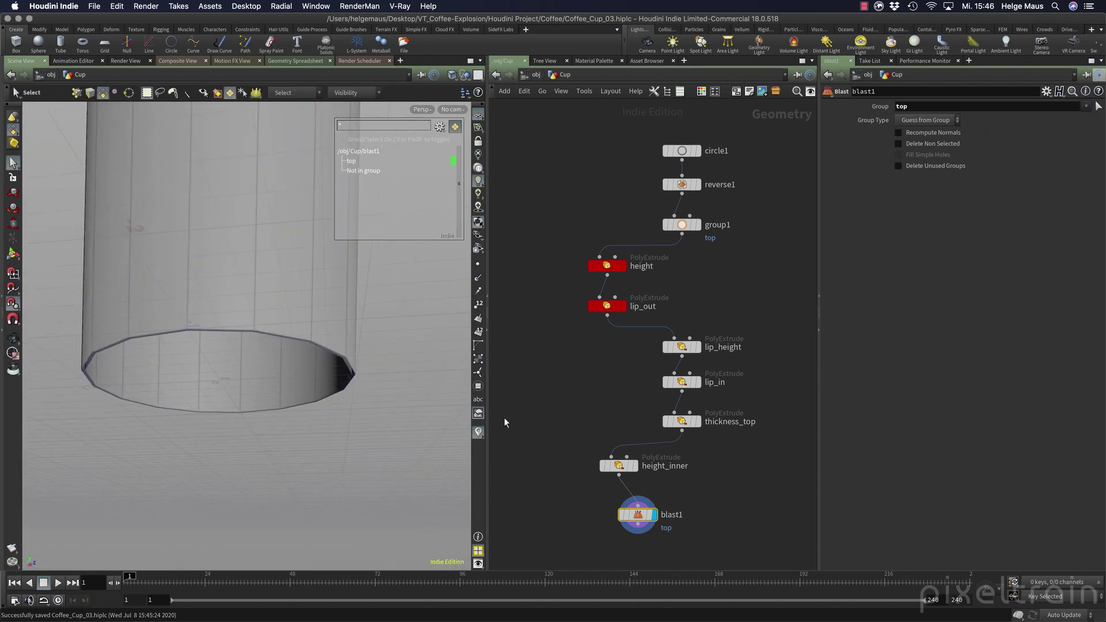
alt+right_drag(150, 353, 198, 334)
alt+drag(198, 334, 252, 343)
key(s)
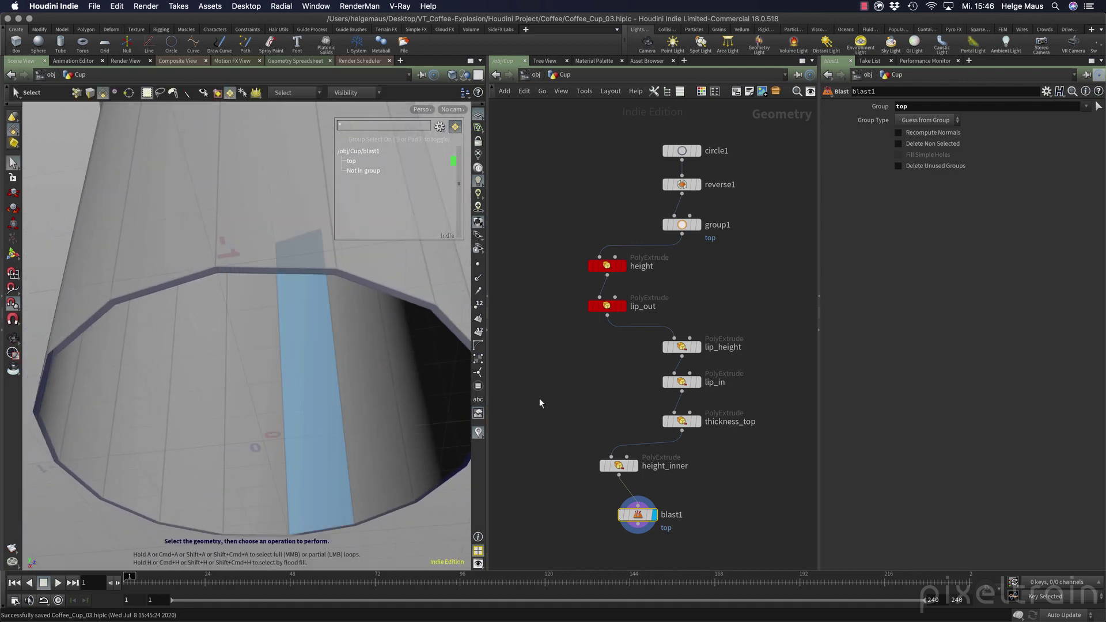
drag(620, 468, 681, 458)
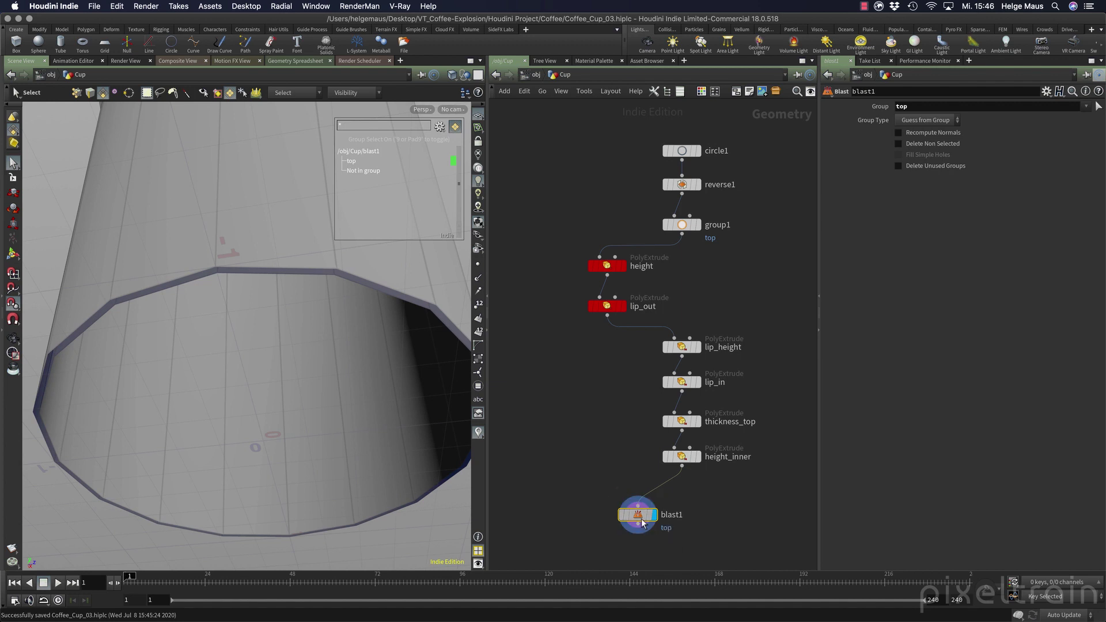
drag(638, 514, 682, 505)
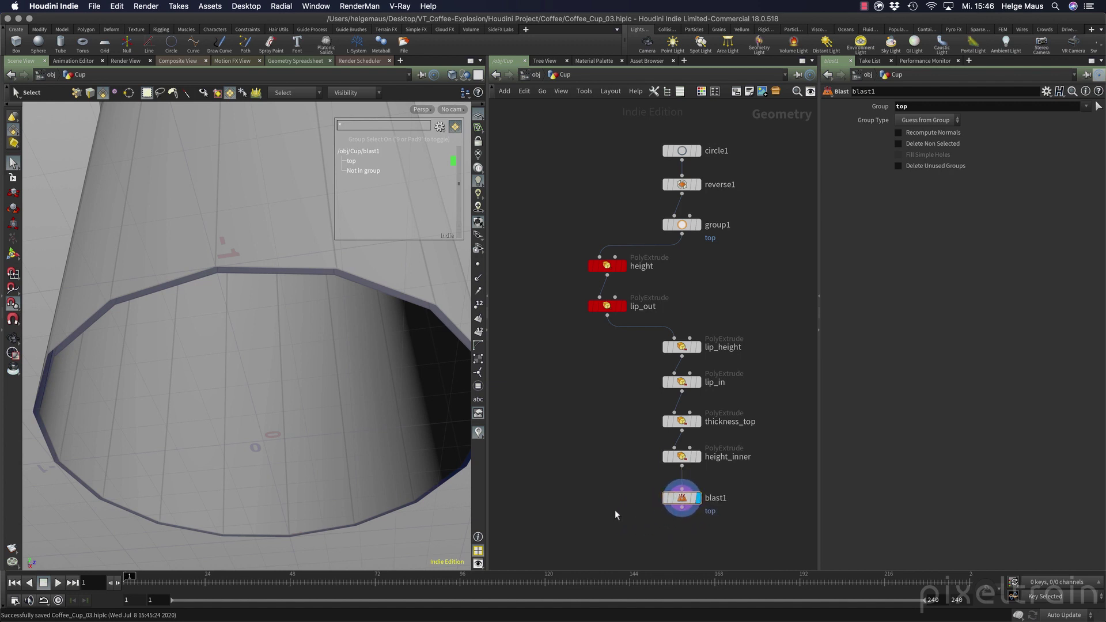
middle_drag(614, 510, 578, 383)
scroll(604, 431, up, 4)
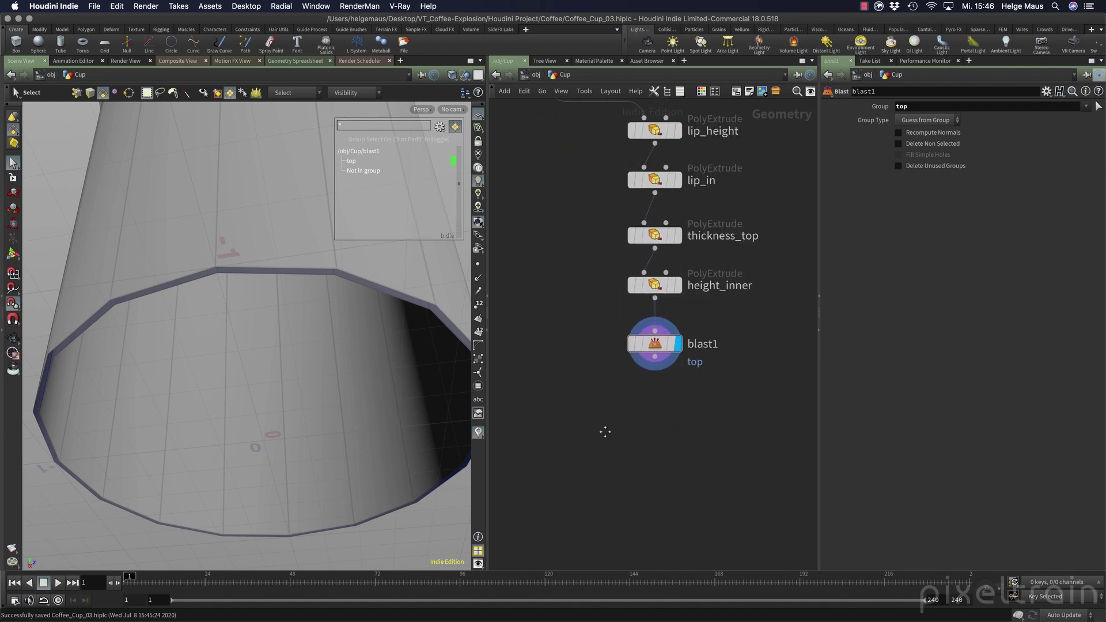
Hide the viewport's group list, and add a PolyFill node wired to blast1's output.
click(232, 93)
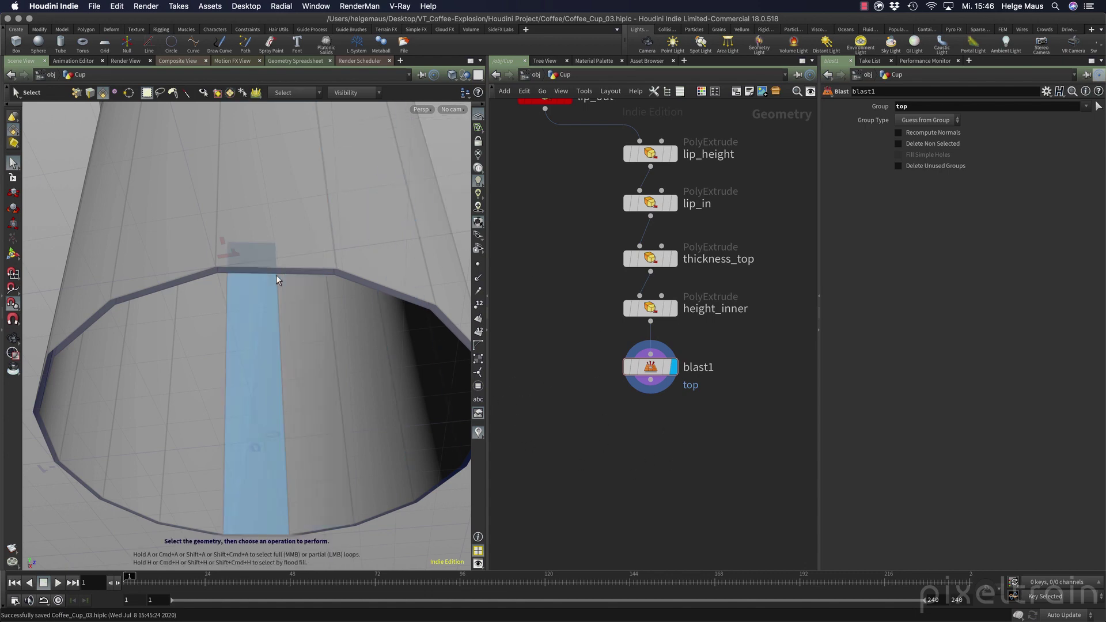
key(Tab)
text(po fill)
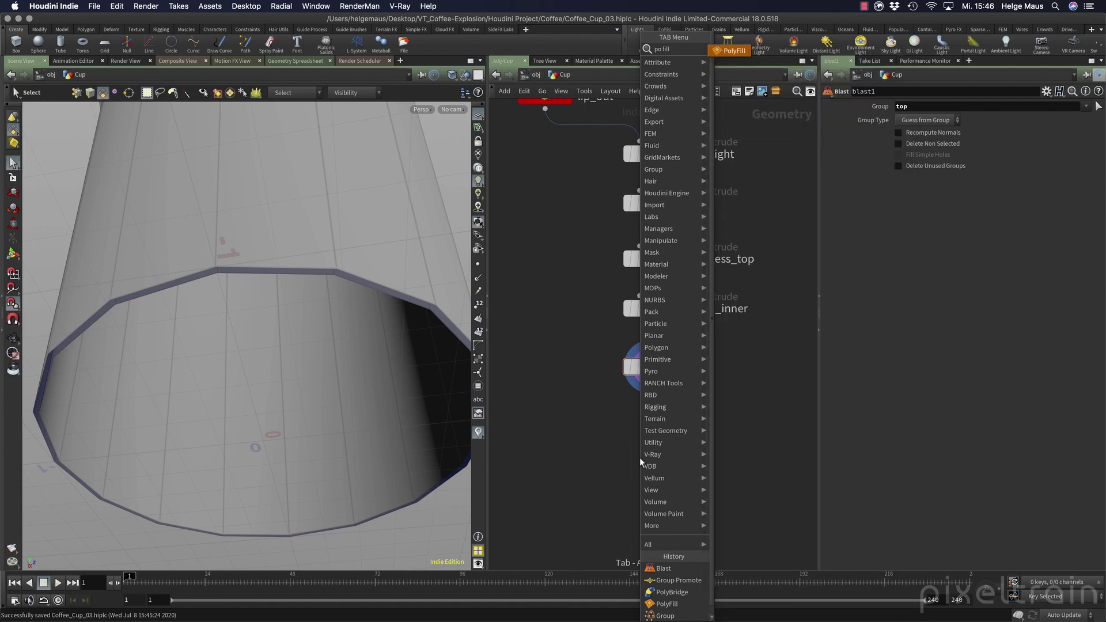
key(Return)
click(639, 457)
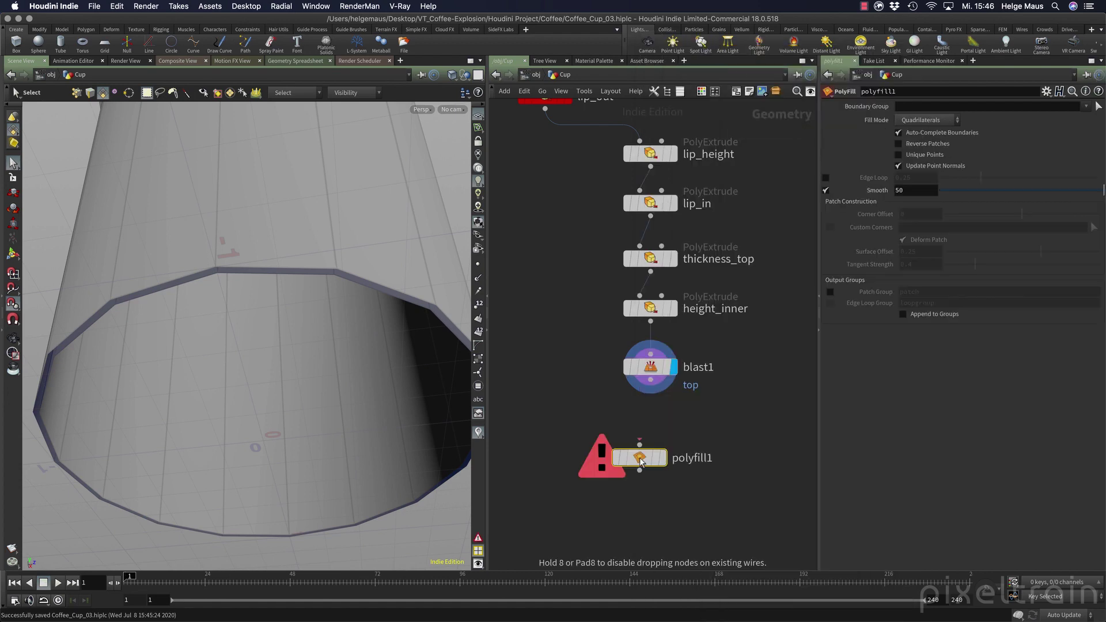
drag(650, 397, 651, 441)
click(664, 459)
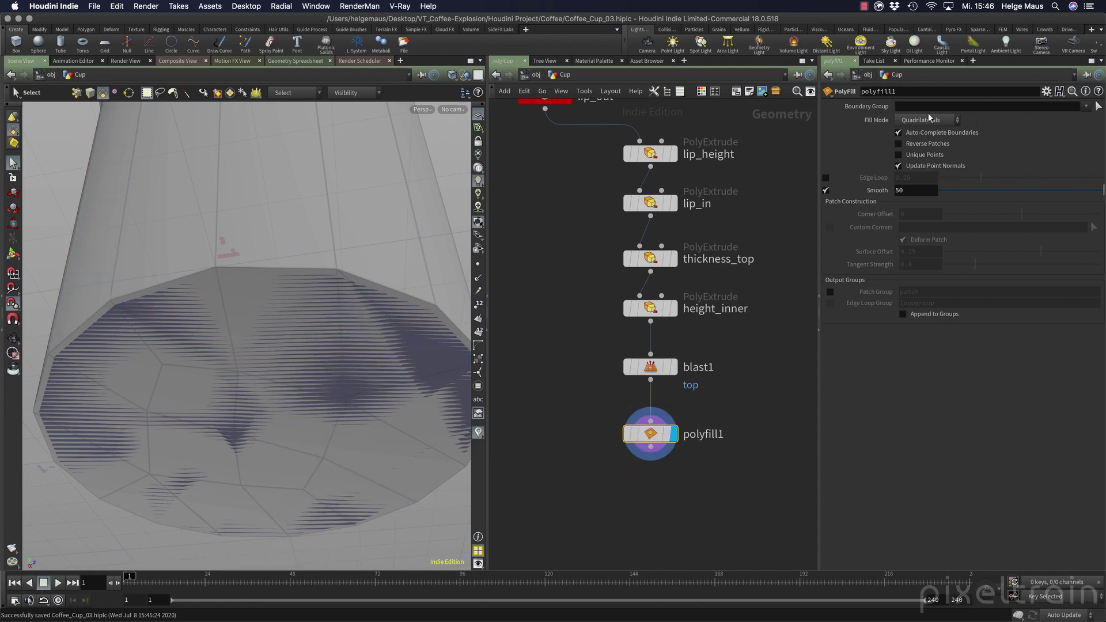
Try filling the cup's outer bottom edge loop through polyfill1's Boundary Group, and delete the PolyFill node.
click(1098, 106)
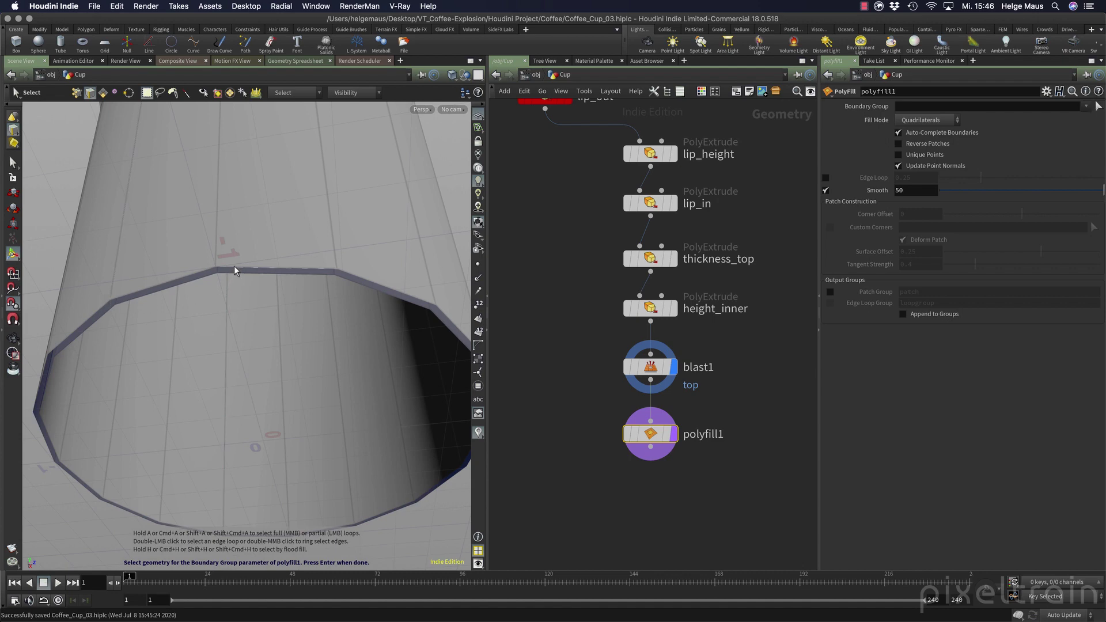
scroll(287, 280, up, 5)
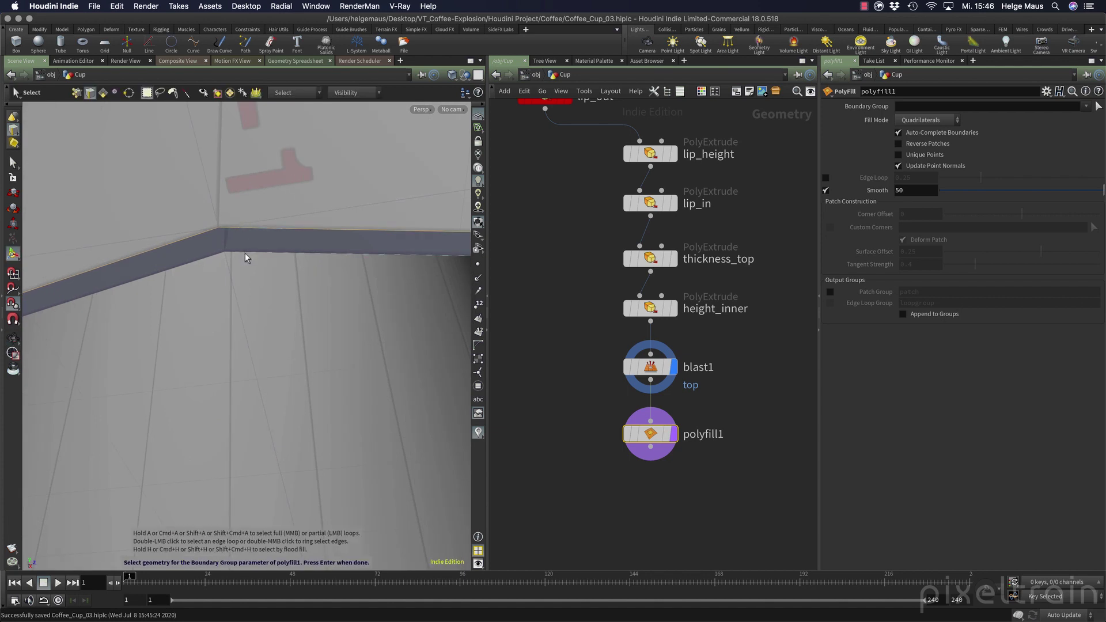
key(Return)
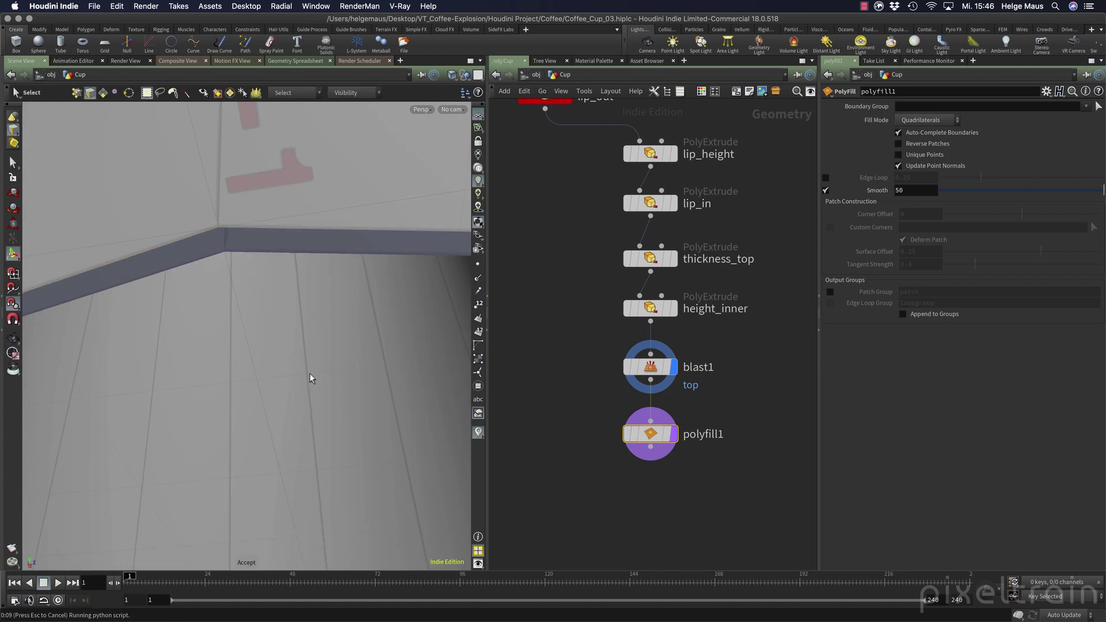
drag(324, 372, 254, 393)
key(s)
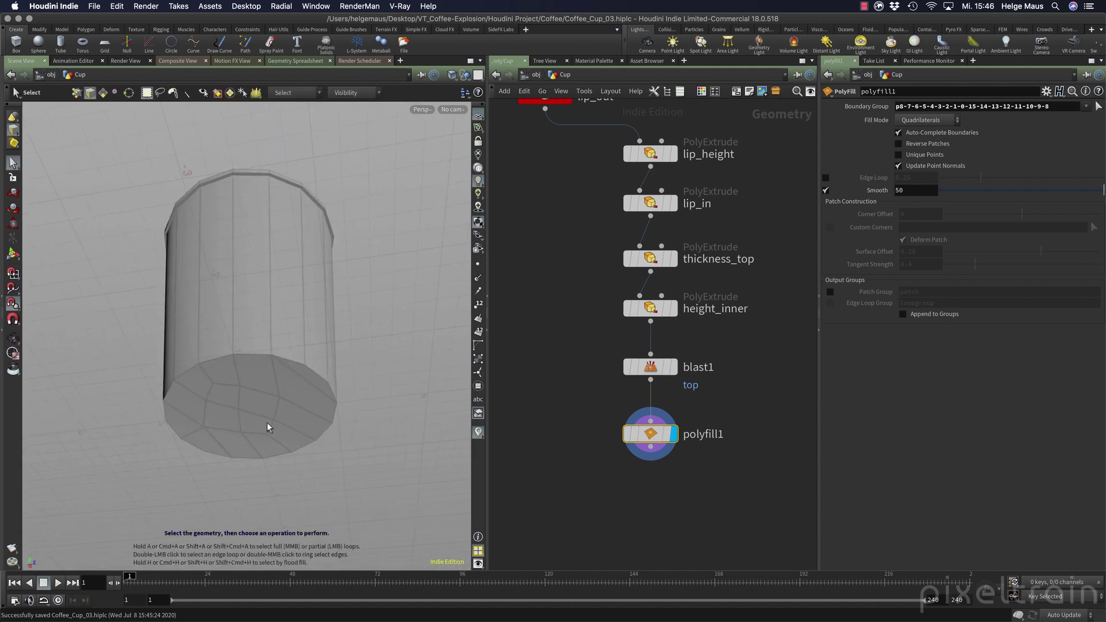
key(Delete)
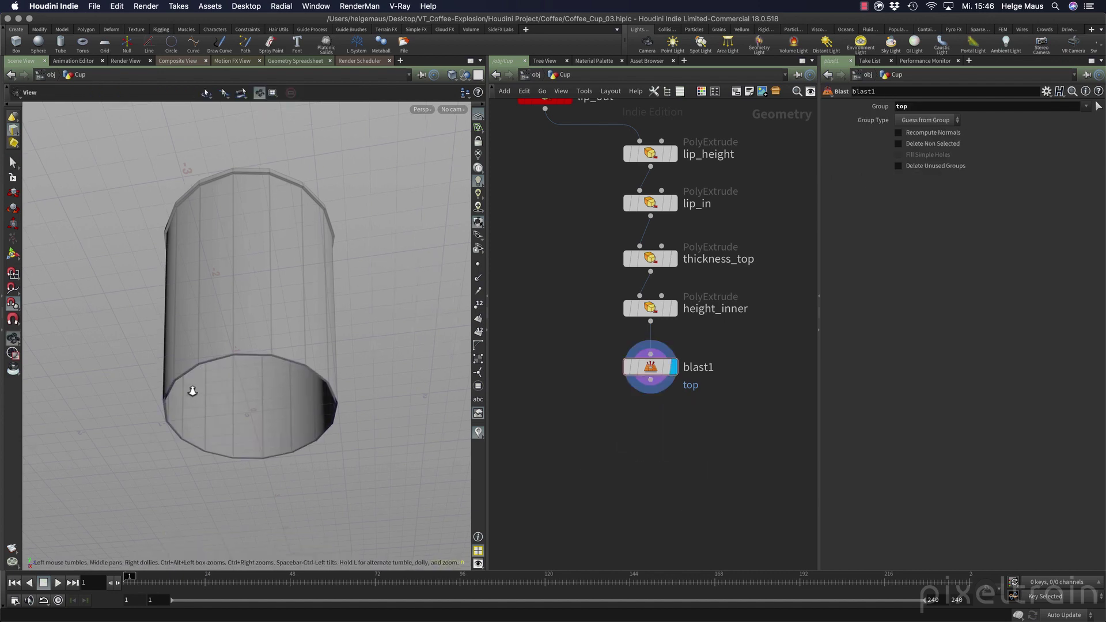
Add a PolyBridge node below blast1, fed by blast1's output.
alt+right_drag(192, 391, 294, 370)
alt+drag(293, 371, 300, 351)
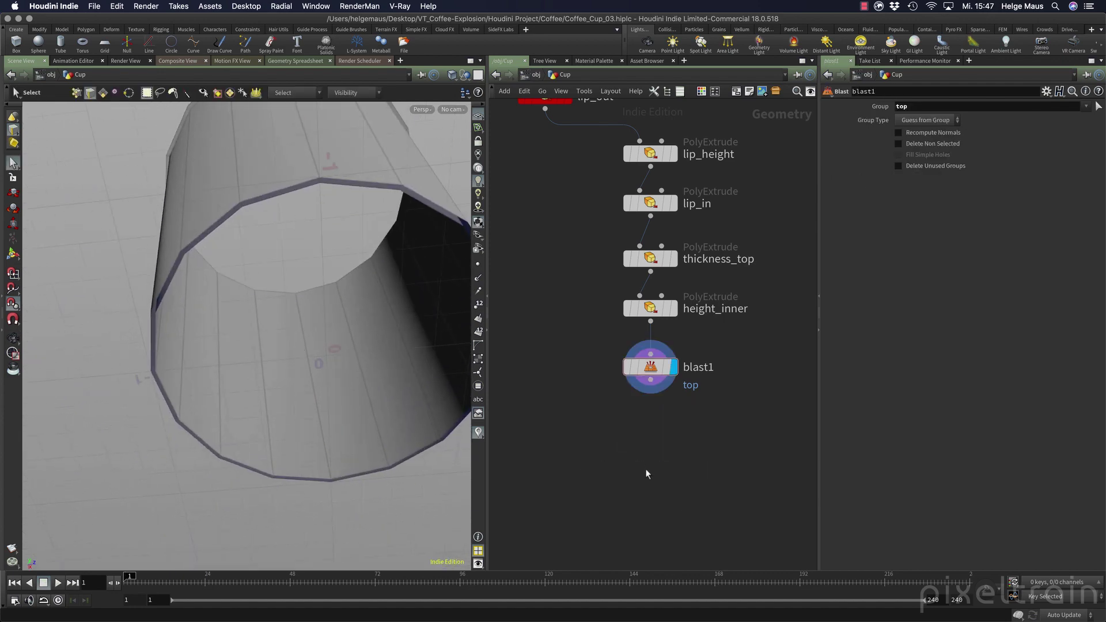
key(Tab)
text(polybr)
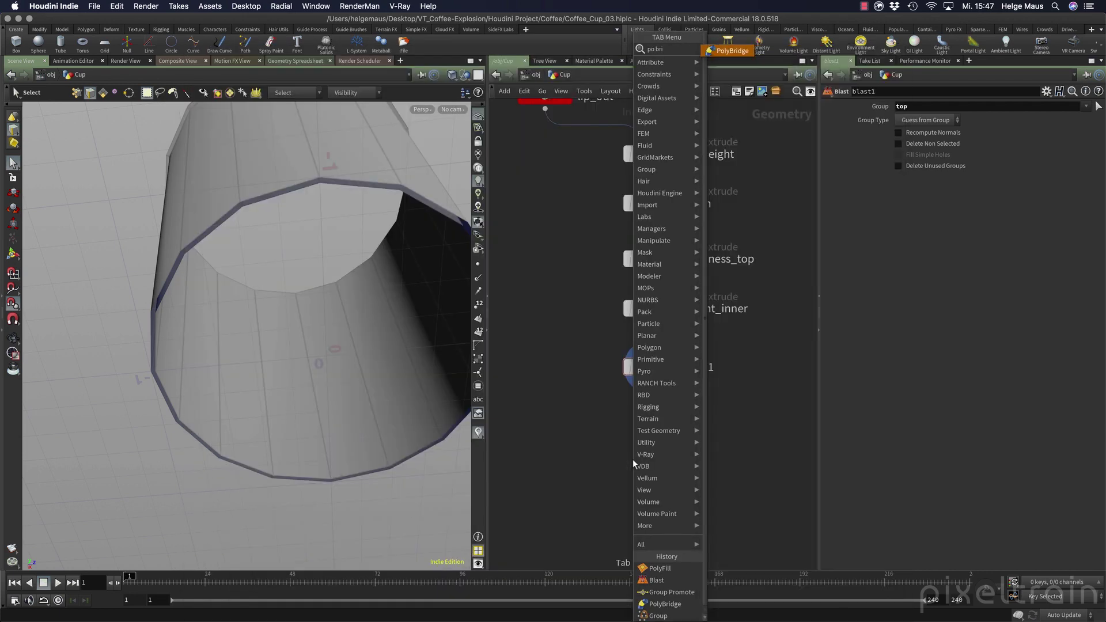
key(Return)
drag(653, 426, 604, 458)
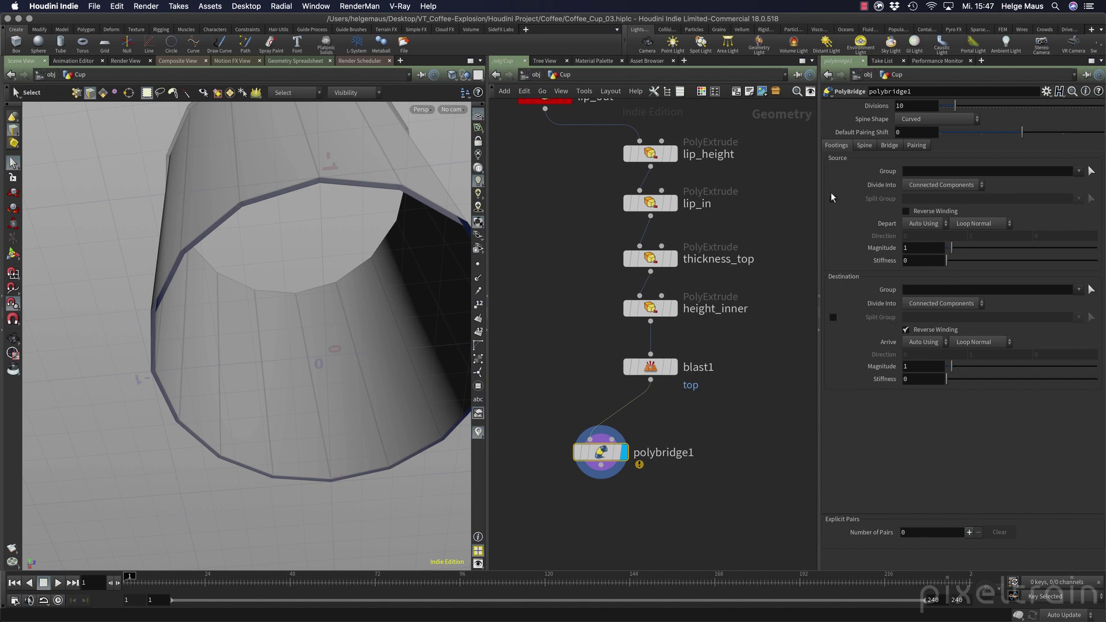
Set polybridge1's Source Group to the inner edge loop of the cup's open bottom rim.
click(1092, 171)
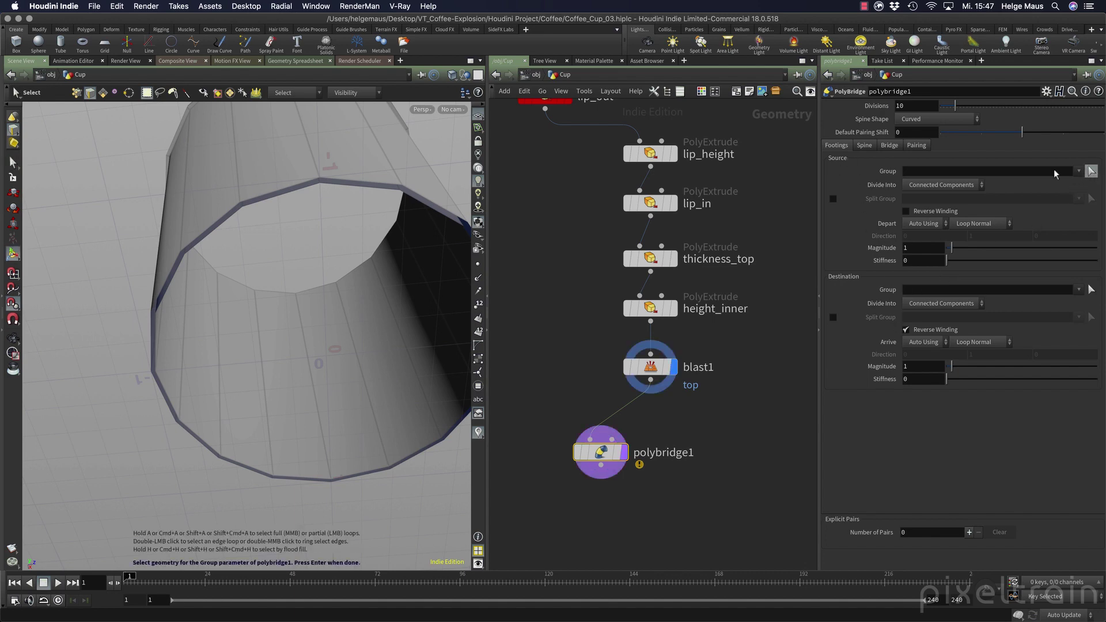
alt+right_drag(265, 201, 294, 186)
alt+middle_drag(294, 187, 242, 204)
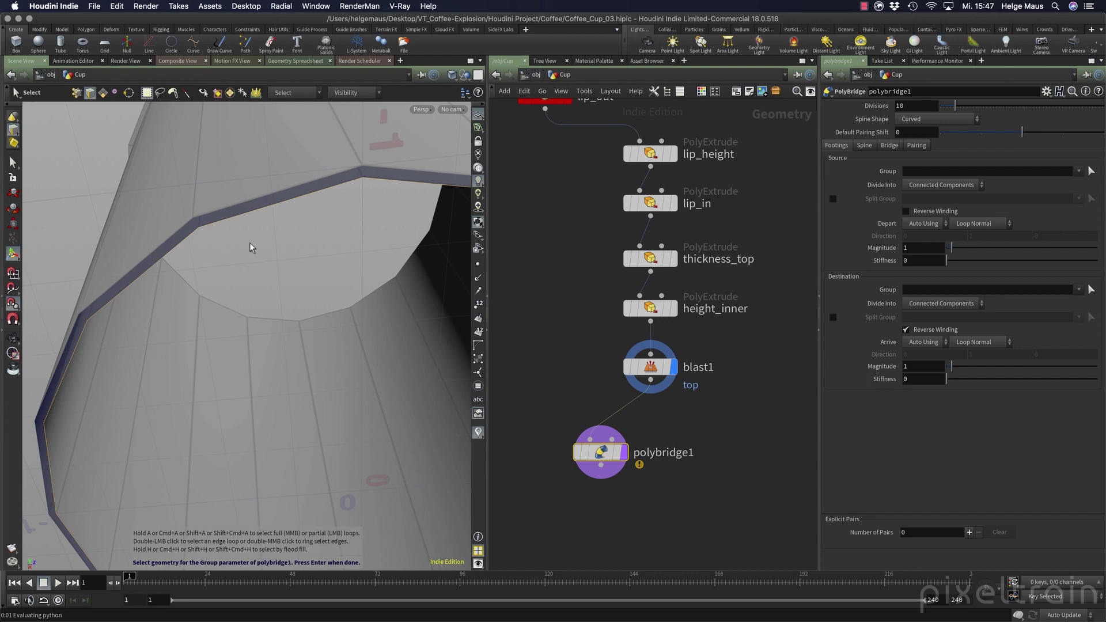
key(Return)
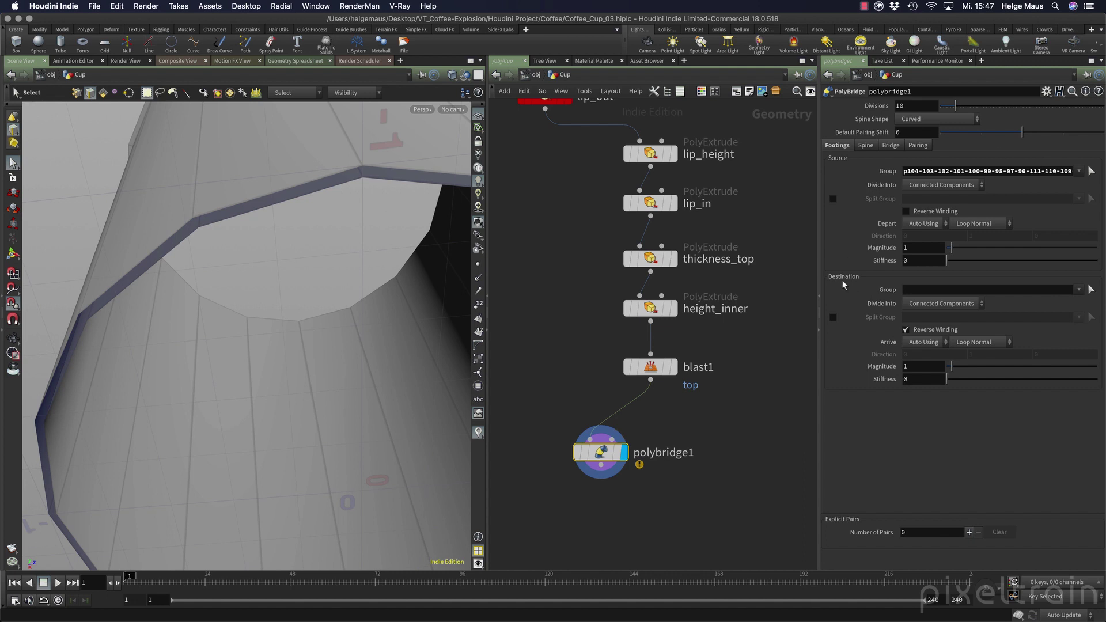
Set polybridge1's Destination Group to the outer edge loop of the bottom rim, and inspect the bridged underside.
click(1091, 289)
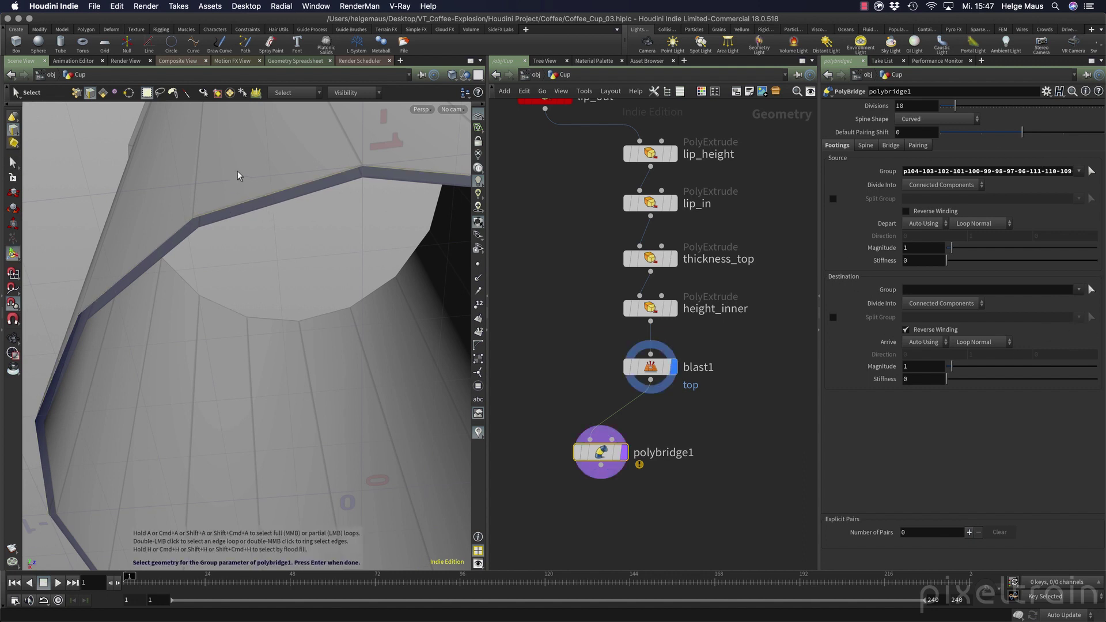
key(Return)
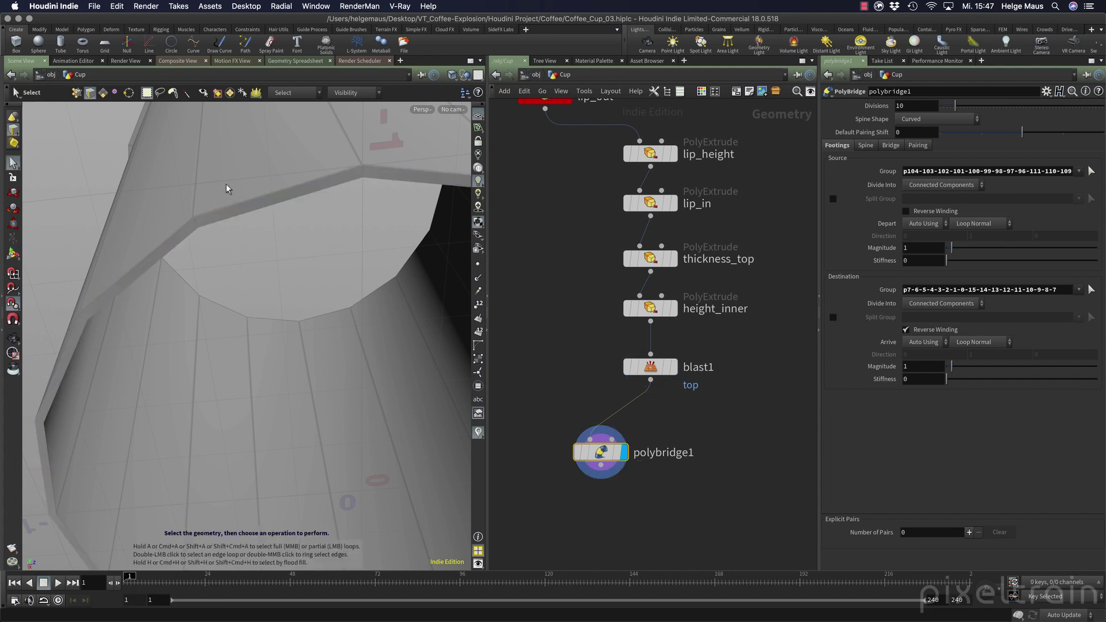
drag(303, 303, 239, 313)
key(s)
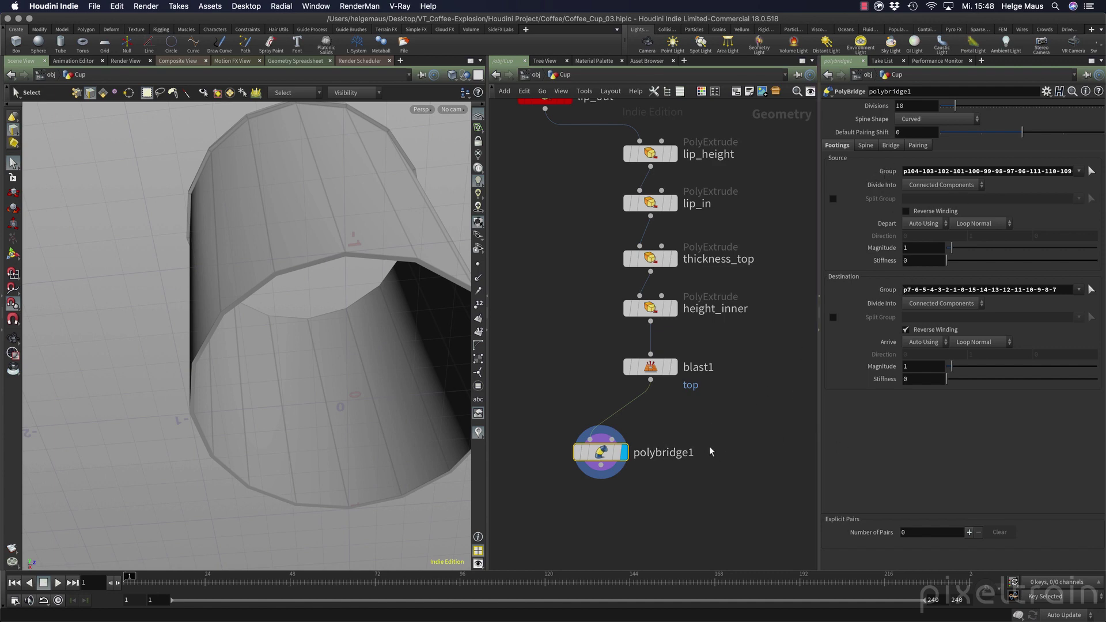
Cut the wire between blast1 and polybridge1, and display the group1 node's disc in the viewport.
key(y)
drag(691, 412, 608, 408)
middle_drag(722, 393, 724, 530)
middle_drag(717, 212, 710, 331)
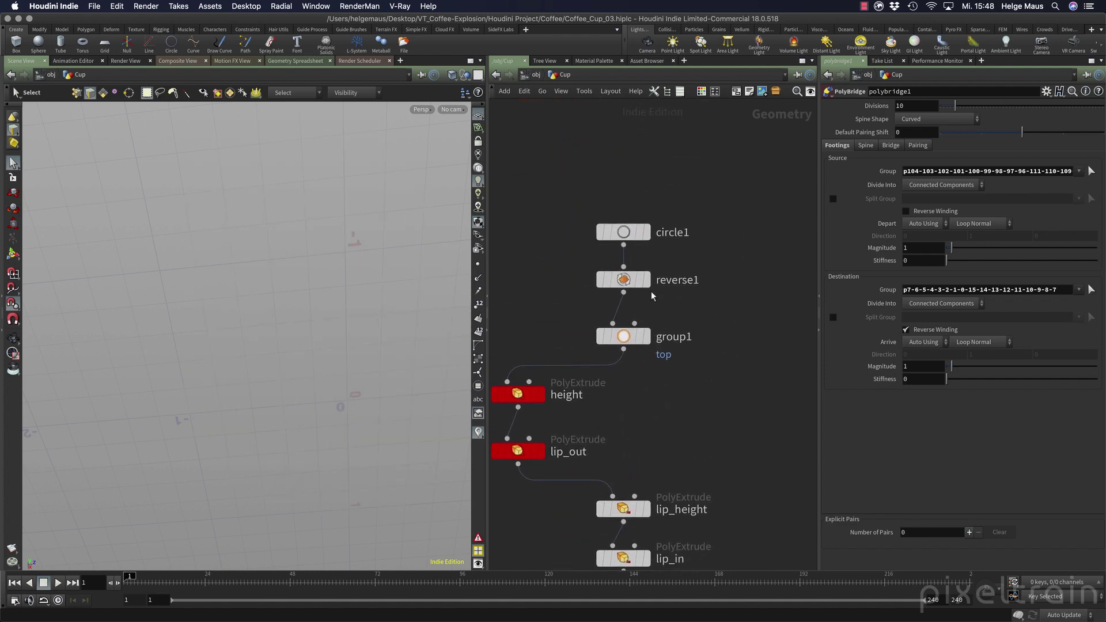
click(644, 325)
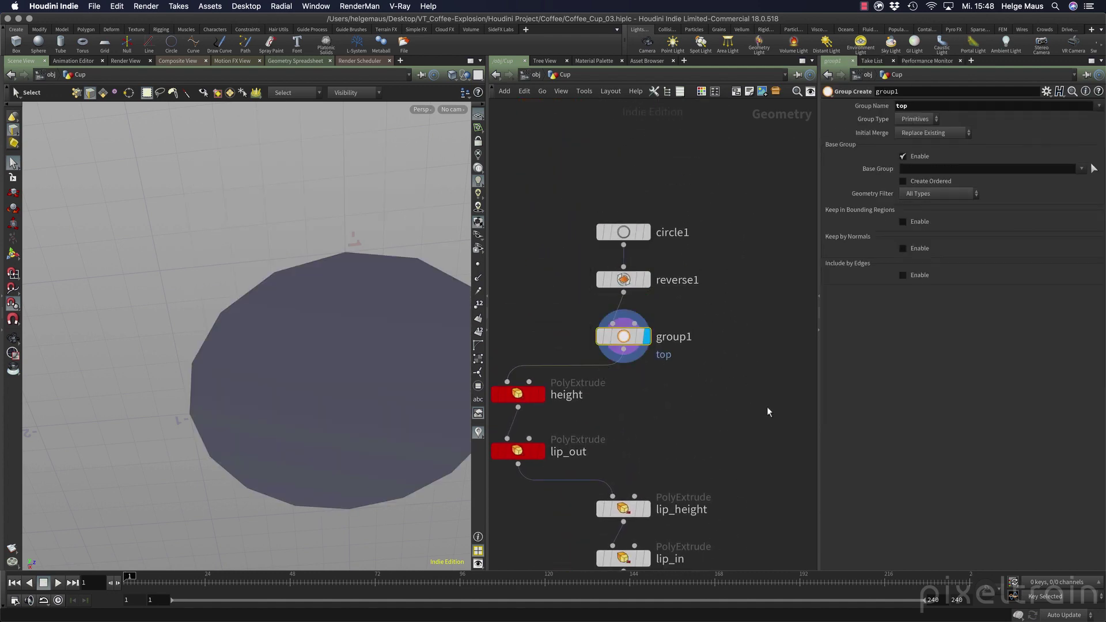
alt+drag(323, 288, 277, 371)
key(space+g)
alt+right_drag(276, 371, 319, 358)
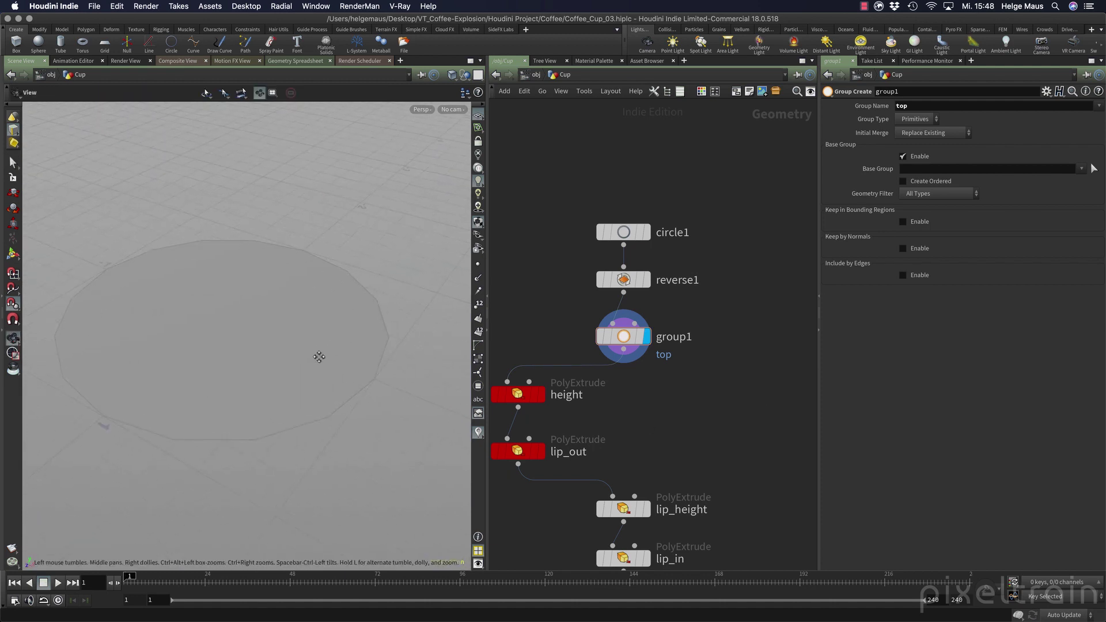
alt+middle_drag(319, 357, 341, 299)
Move circle1, reverse1 and group1 up to make room above height, and show the viewport's list of primitive groups.
shift+drag(628, 337, 644, 266)
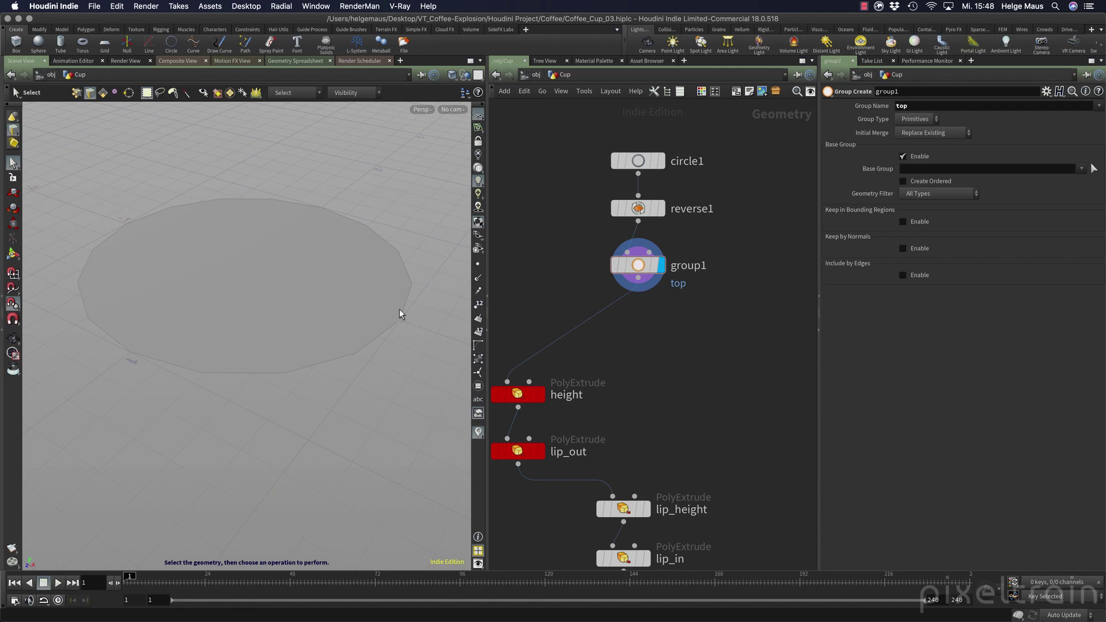
click(639, 266)
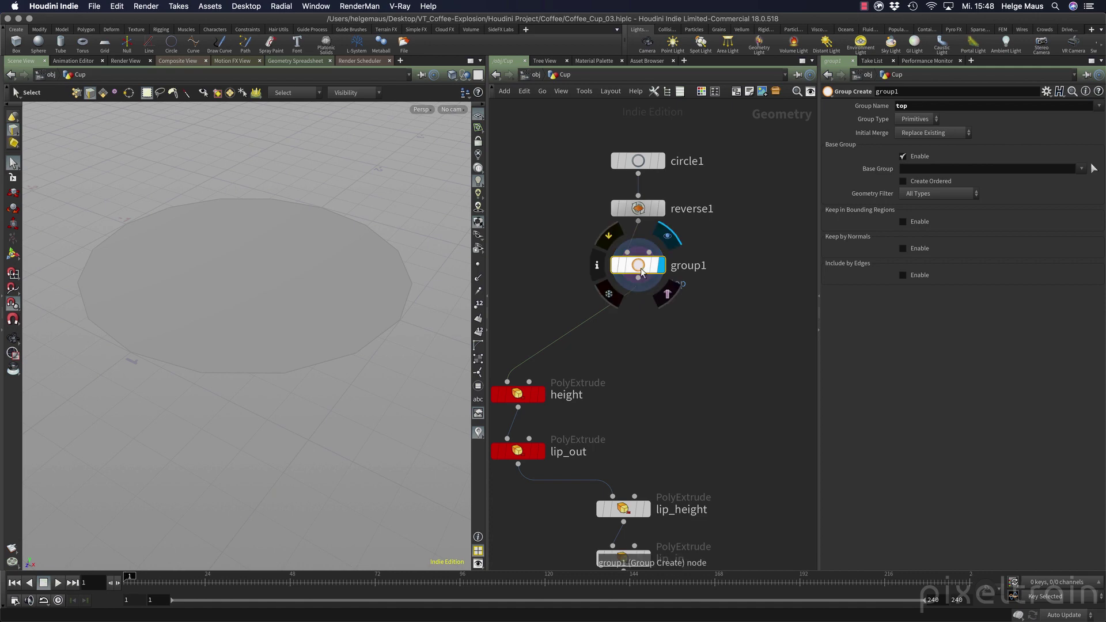
click(478, 389)
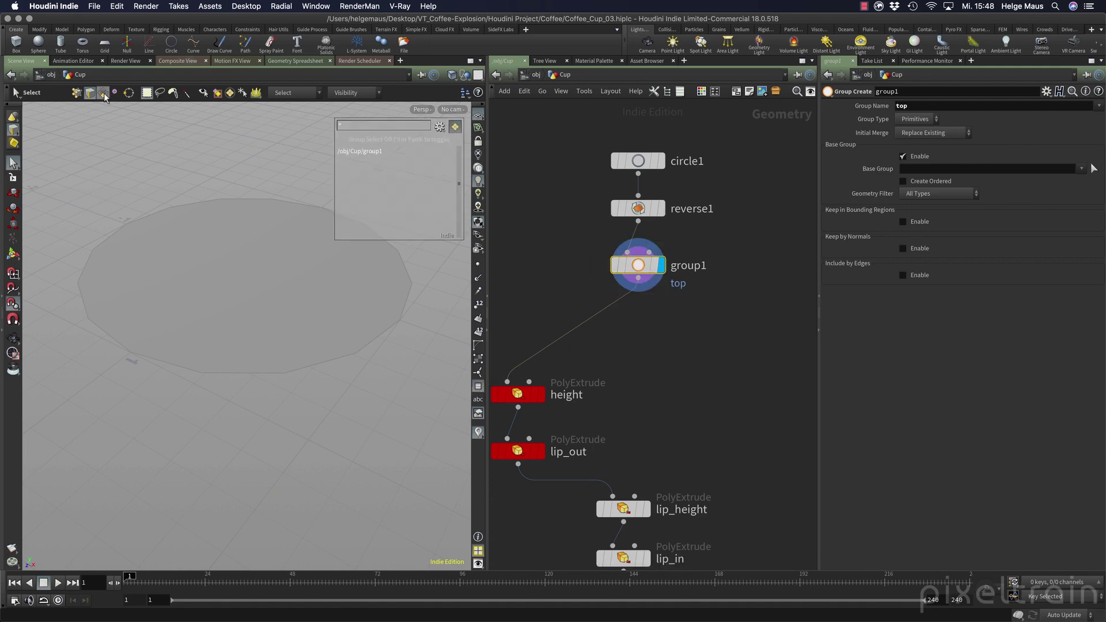
mouse_move(348, 163)
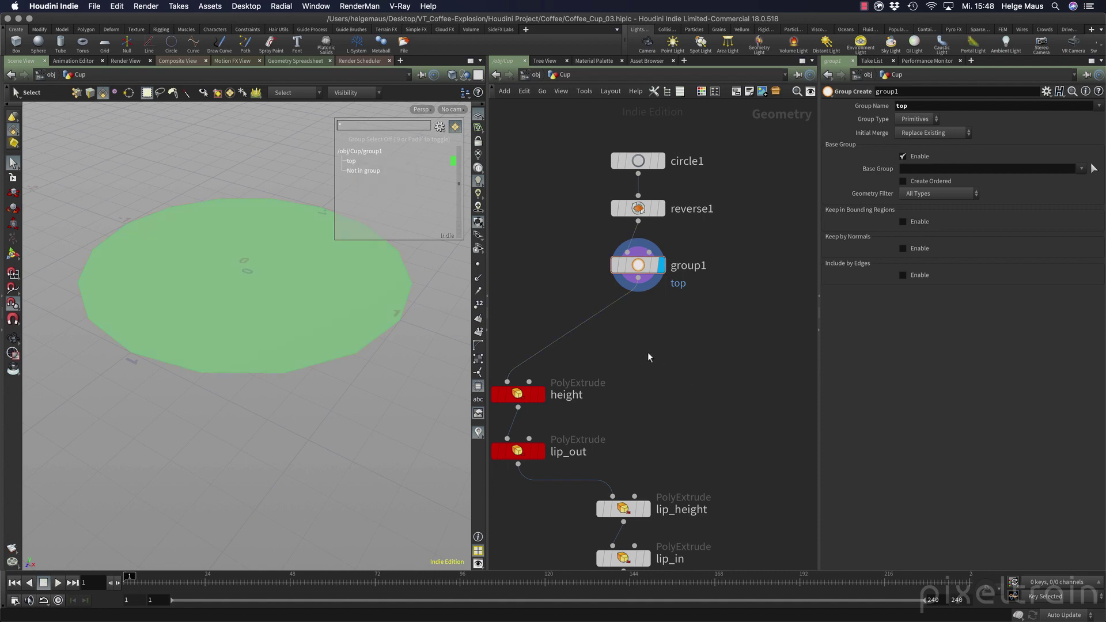
Add a Group Promote node, connect it to group1's output and display it in the viewport.
key(Tab)
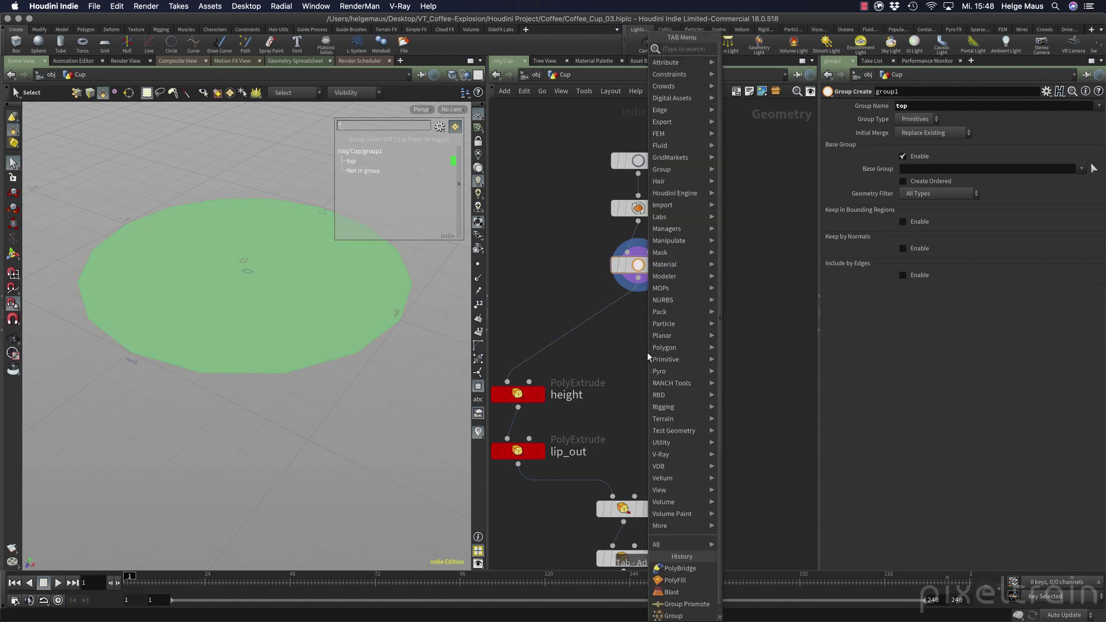
text(grou pro)
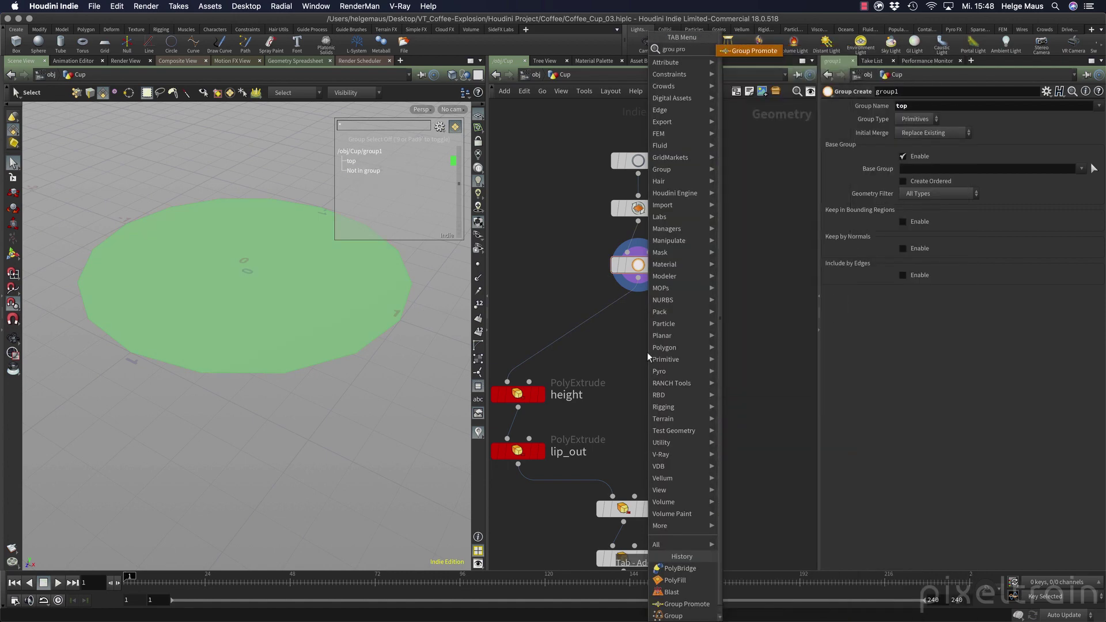
key(Return)
click(648, 352)
drag(648, 351, 638, 279)
click(730, 352)
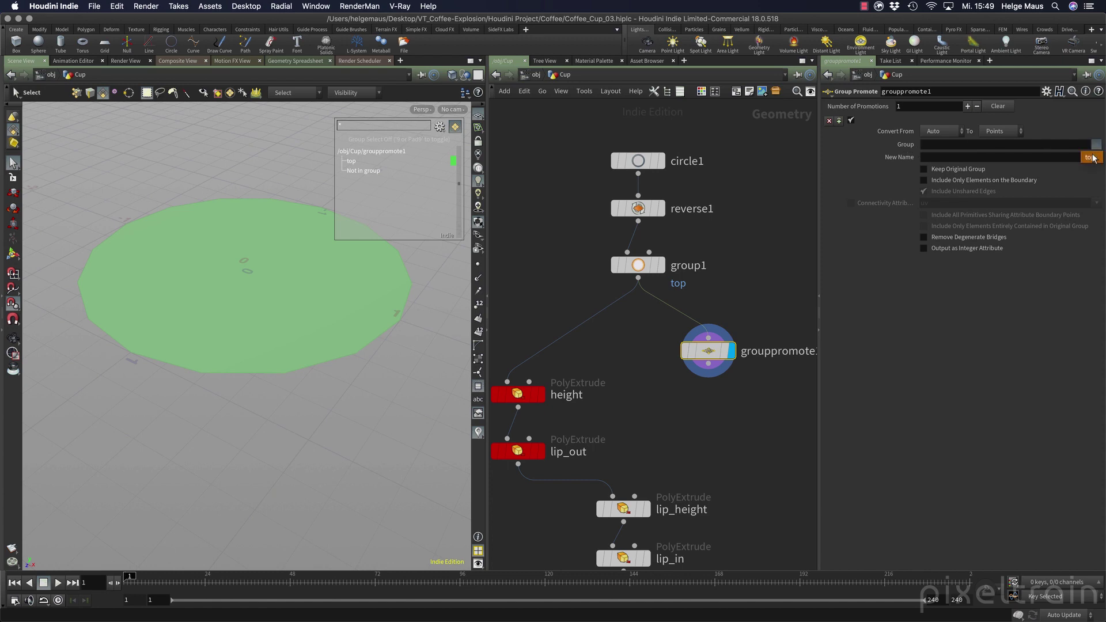
Promote the top group to Edges in the Group Promote node, with outeredge as the new name.
click(1093, 157)
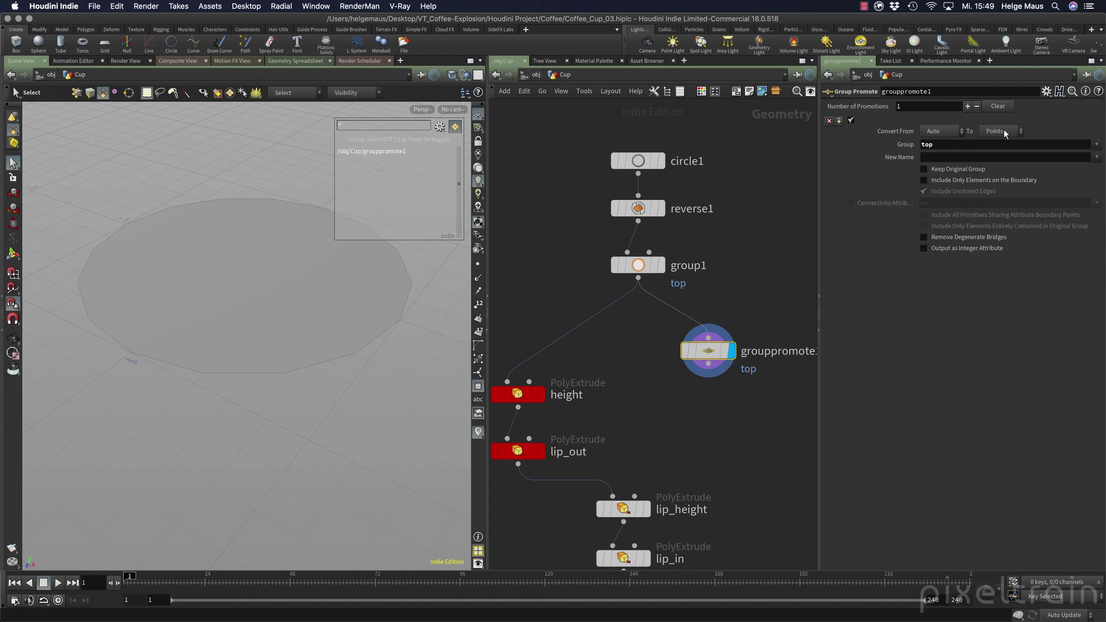
click(934, 158)
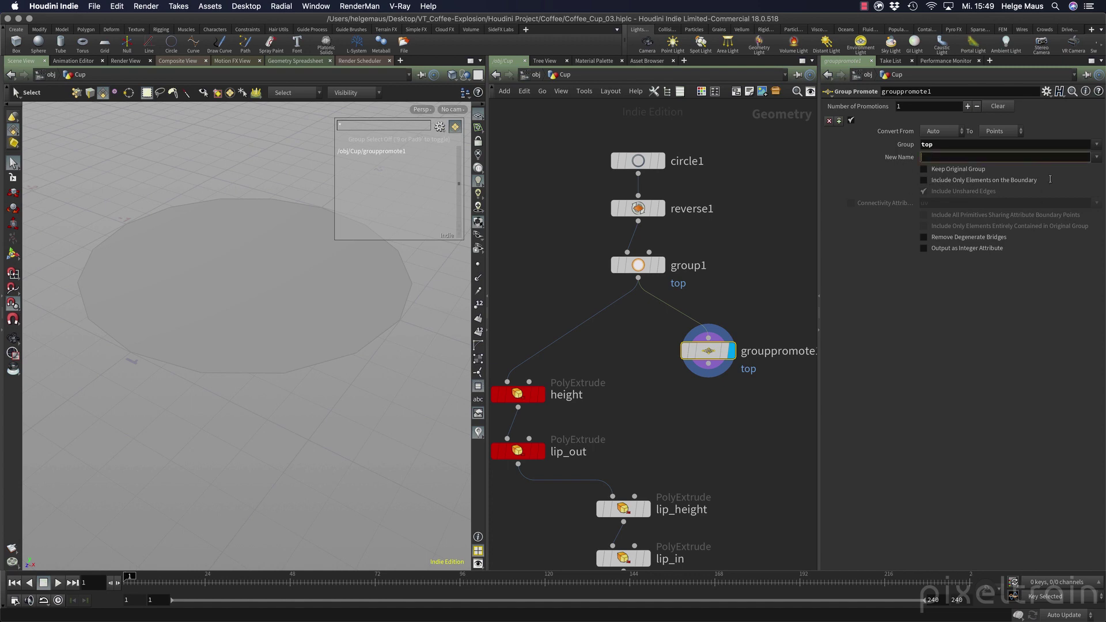
text(outeredge)
key(Return)
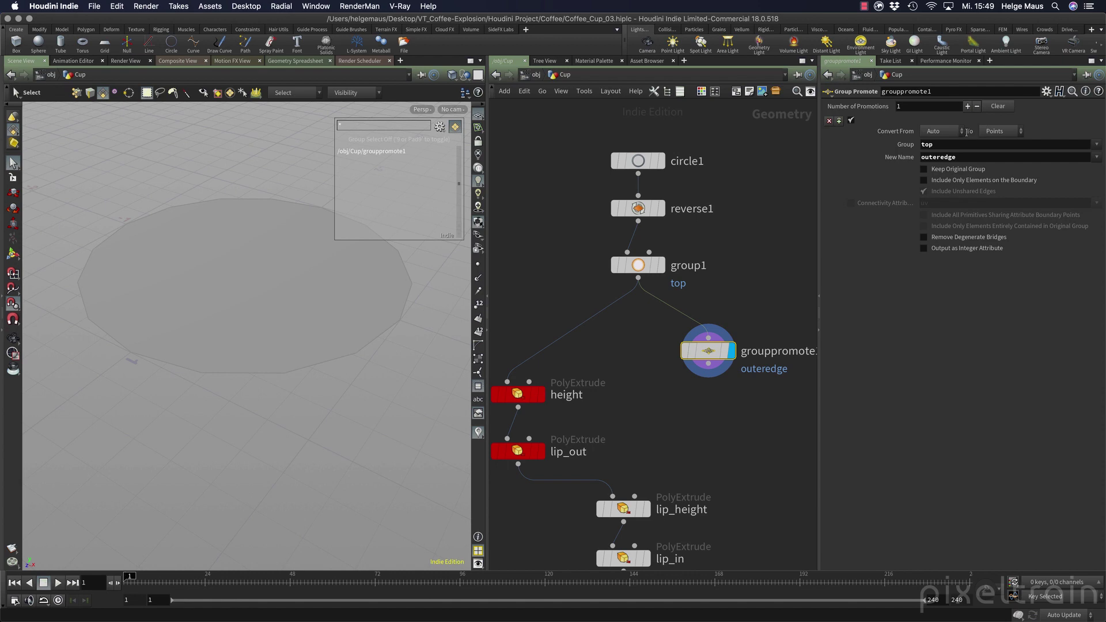
click(1016, 131)
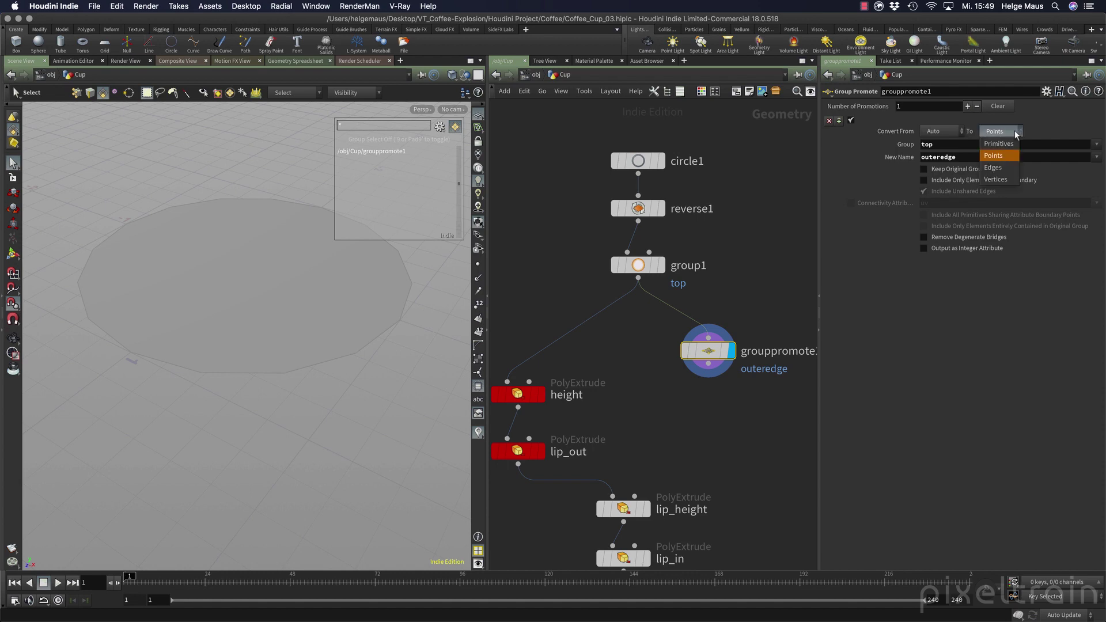
click(994, 168)
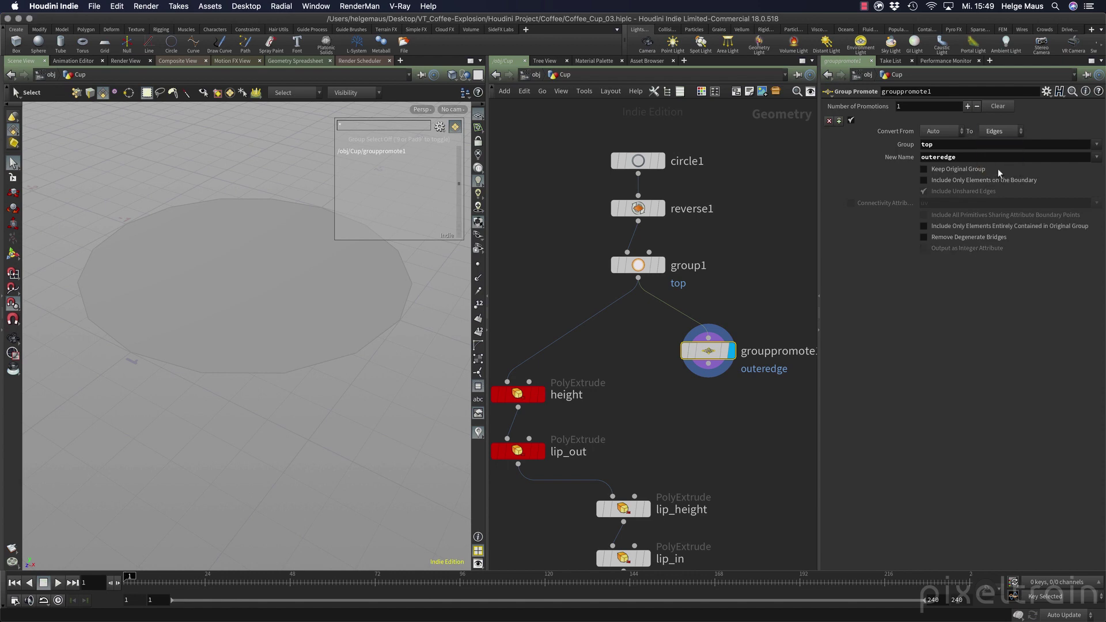
Keep the original group in the Group Promote node, and examine the node's info for its primitive and edge groups.
middle_click(712, 358)
drag(715, 353, 716, 352)
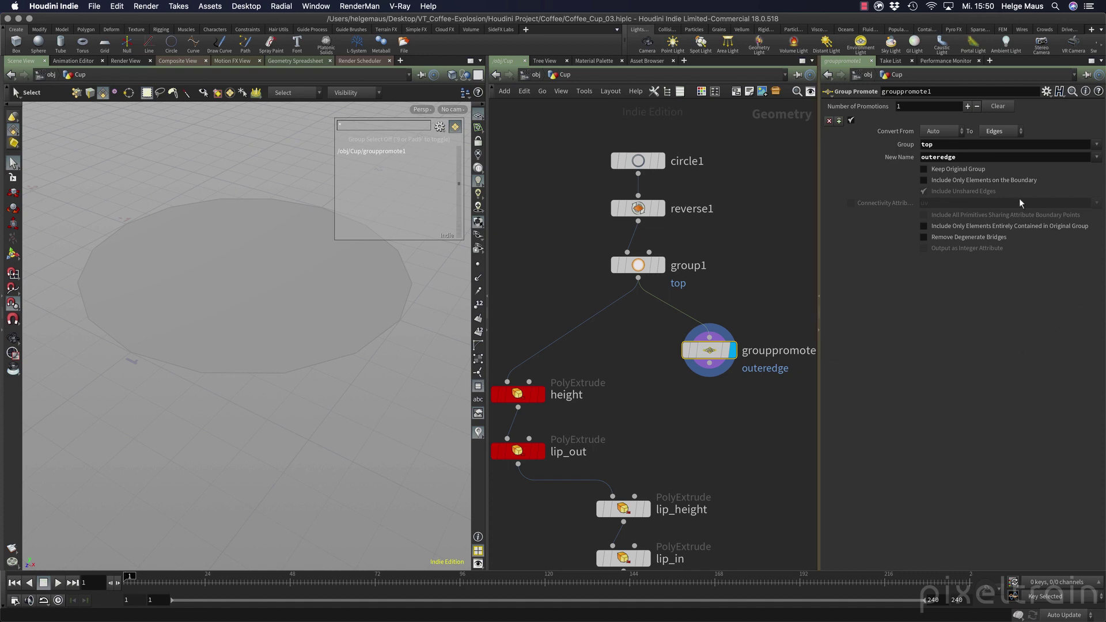
click(924, 169)
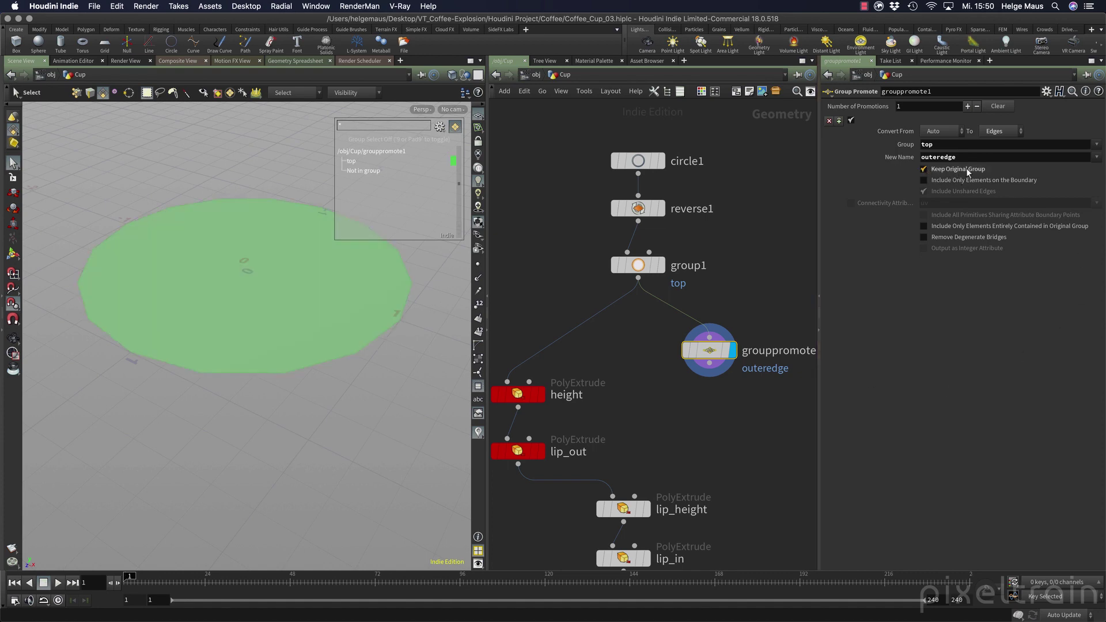
middle_click(713, 355)
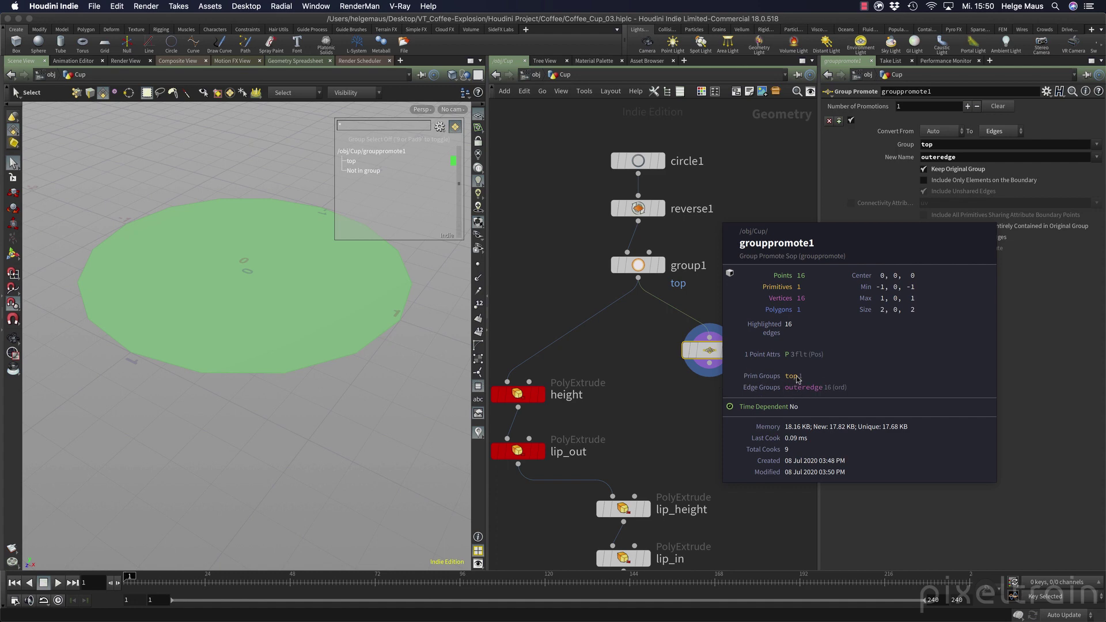
Insert the Group Promote node between group1 and height, and rename it BottomEdge.
drag(568, 331, 645, 319)
double_click(711, 313)
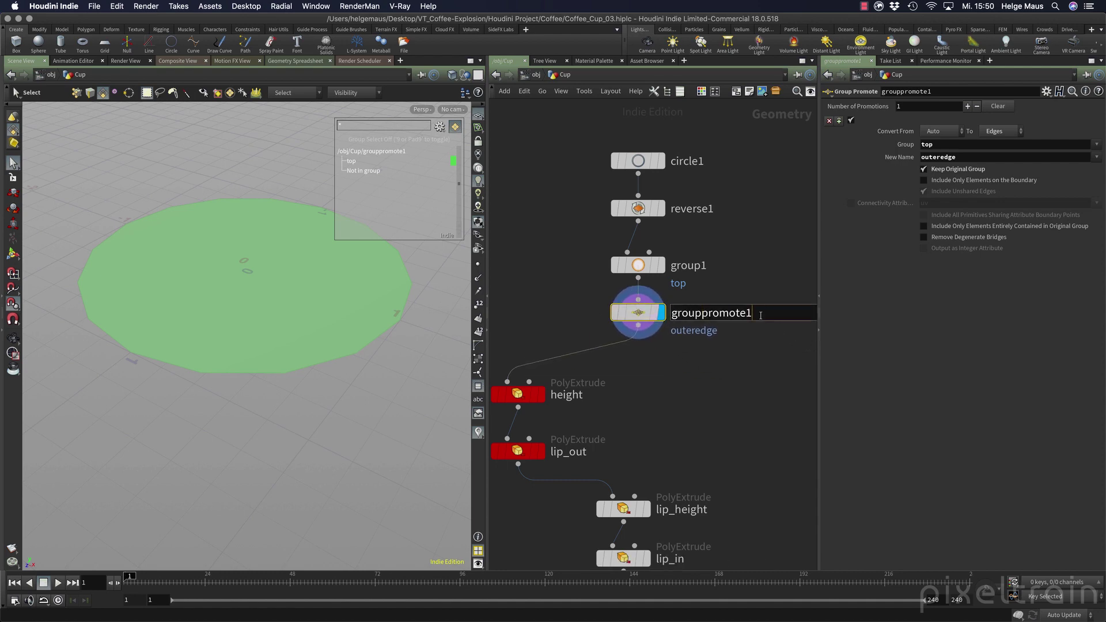
text(BottomEdge)
key(Return)
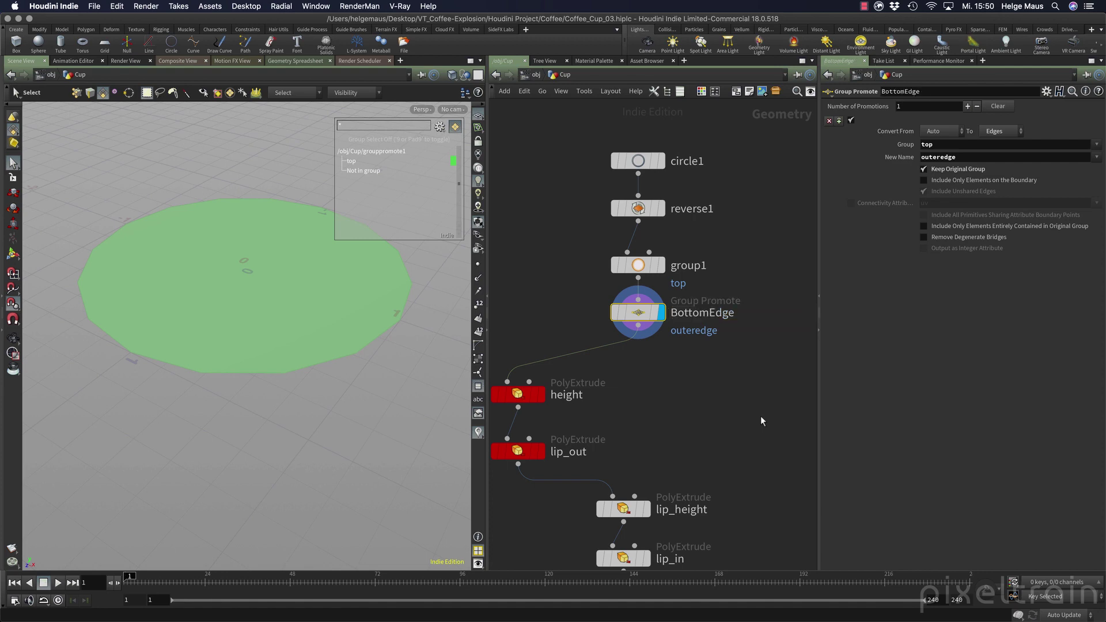
Rename the group1 node as start.
double_click(697, 267)
text(S)
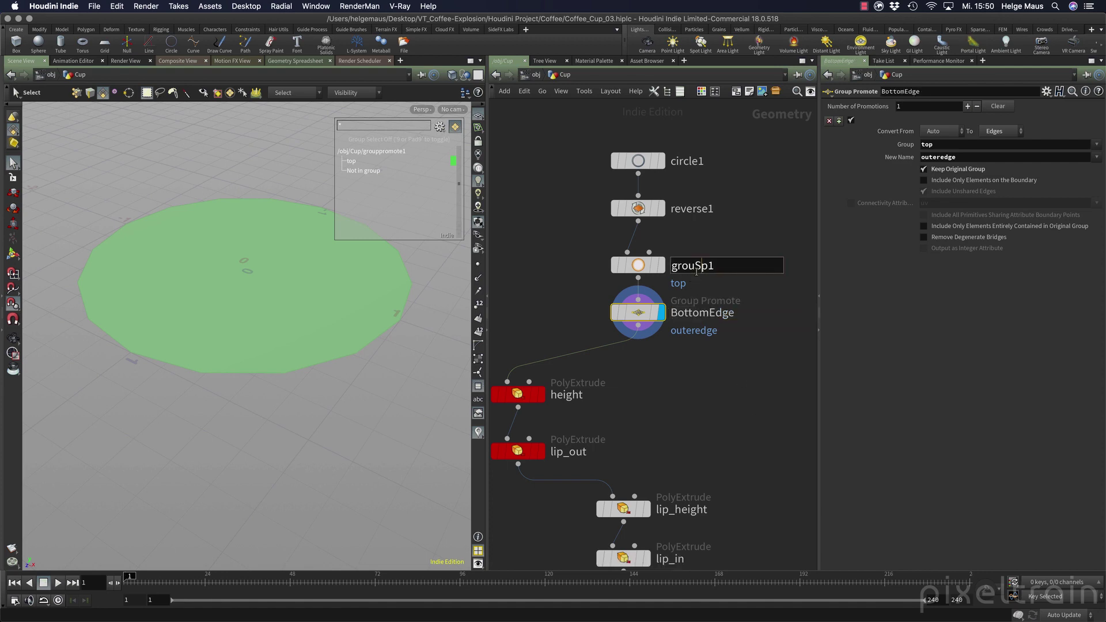
double_click(697, 266)
text(start)
key(Return)
Reconnect blast1's output to polybridge1's first input and display polybridge1 in the viewport.
scroll(730, 257, down, 10)
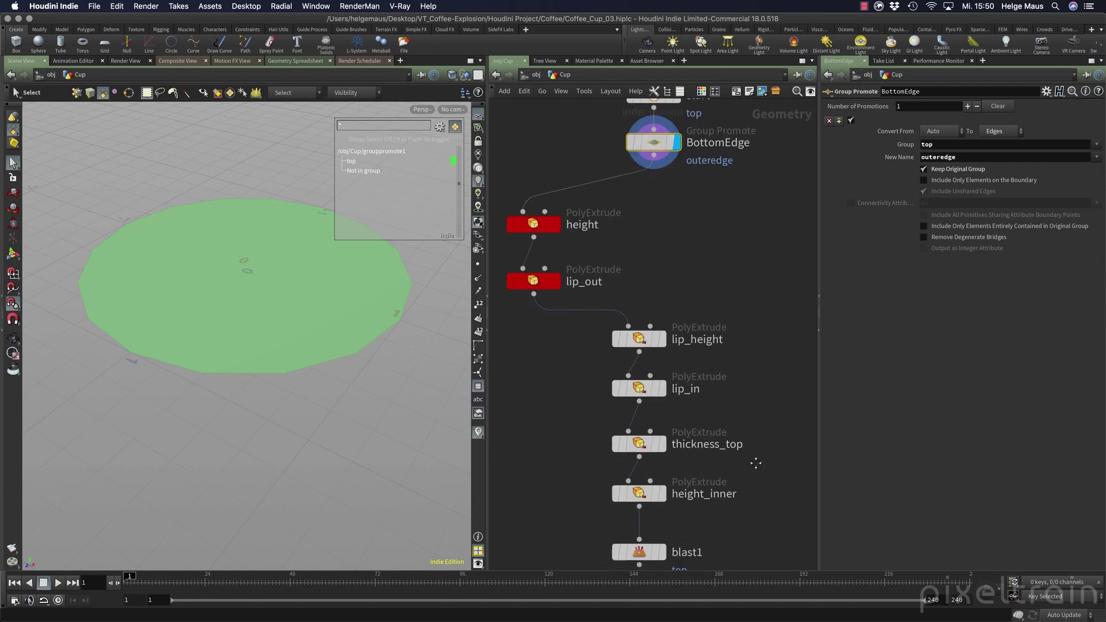
middle_drag(758, 416, 749, 323)
drag(576, 361, 628, 382)
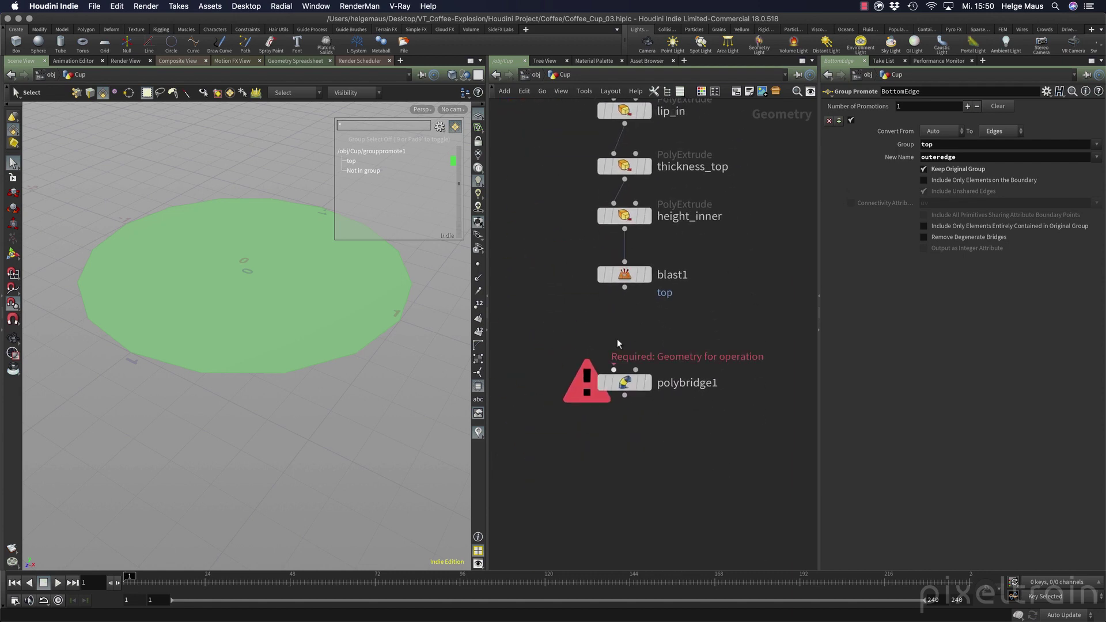
drag(627, 295, 614, 369)
click(640, 405)
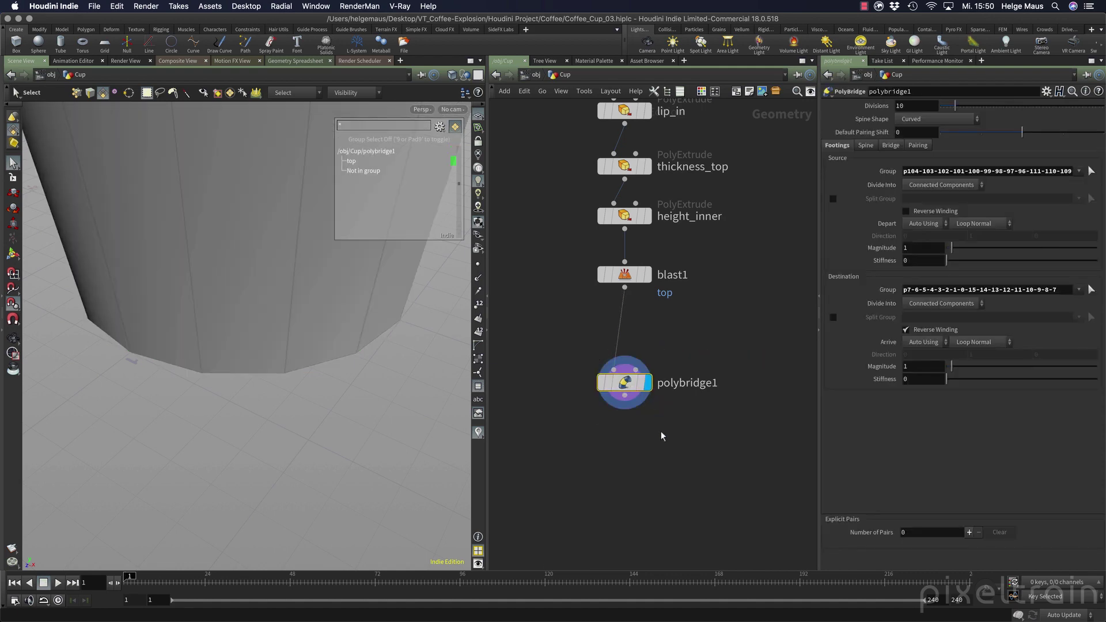
View the cup's underside and try to choose the outeredge group as polybridge1's Destination Group through viewport selection.
alt+drag(340, 362, 312, 346)
alt+right_drag(311, 346, 334, 292)
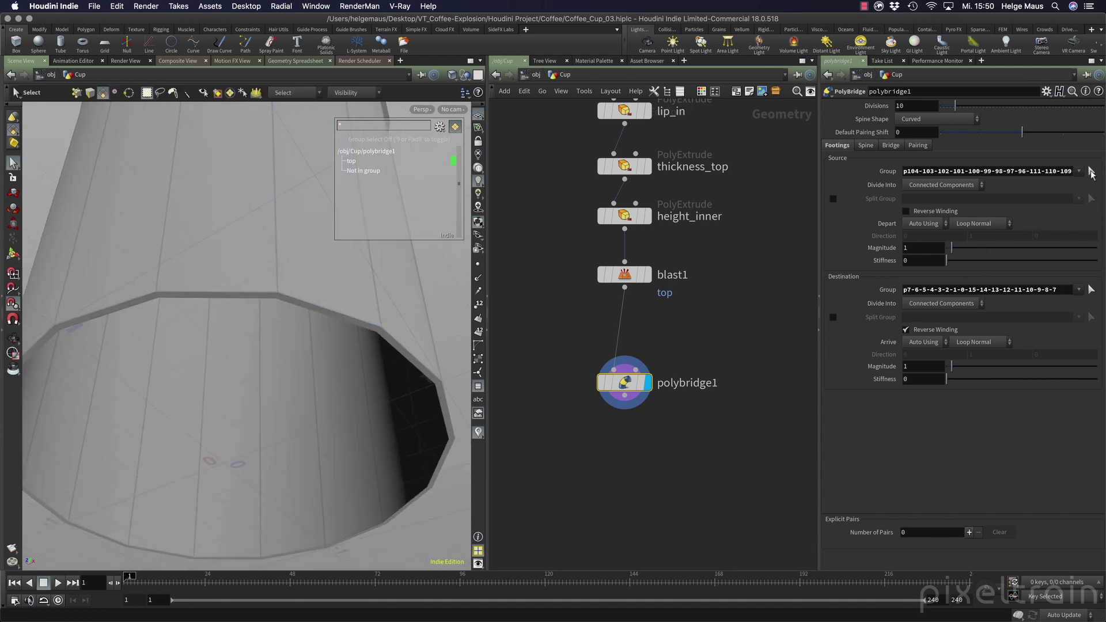
click(1091, 171)
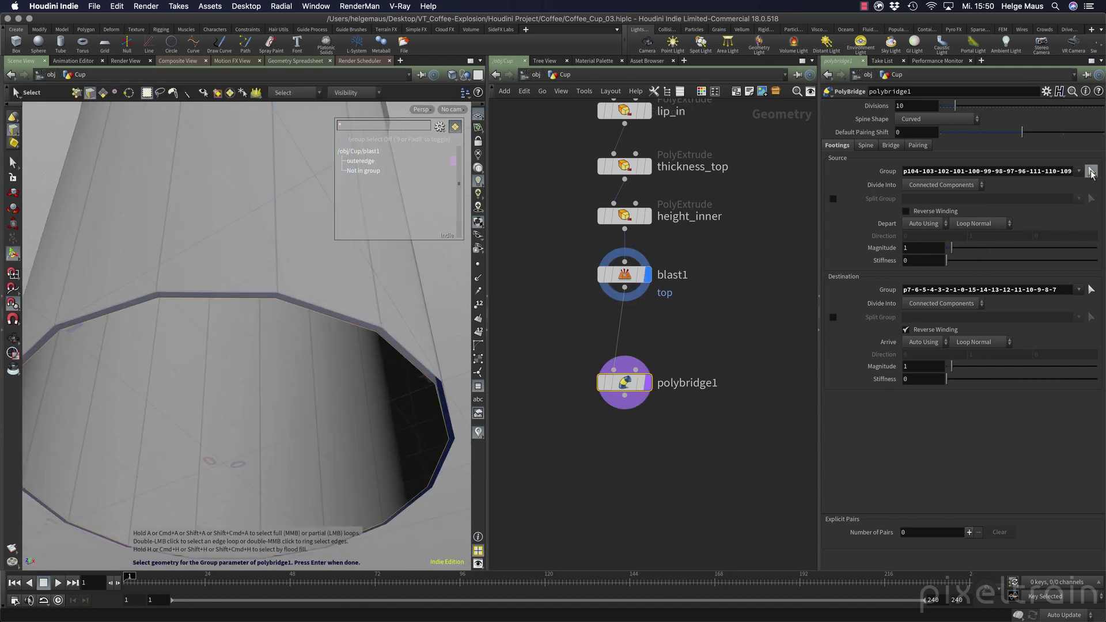
click(1092, 289)
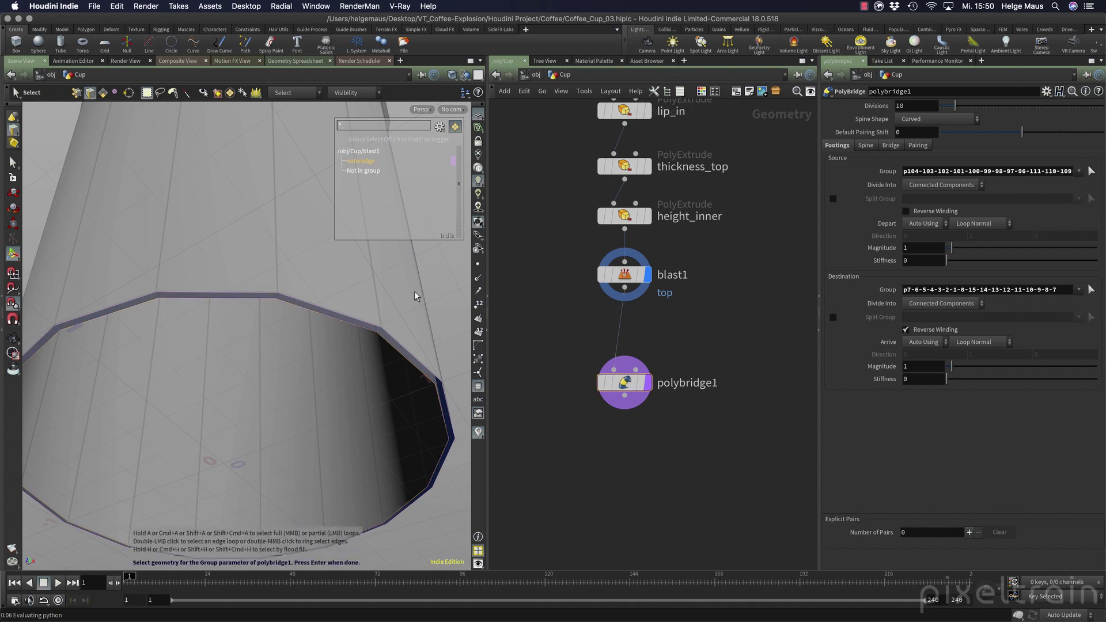
key(Return)
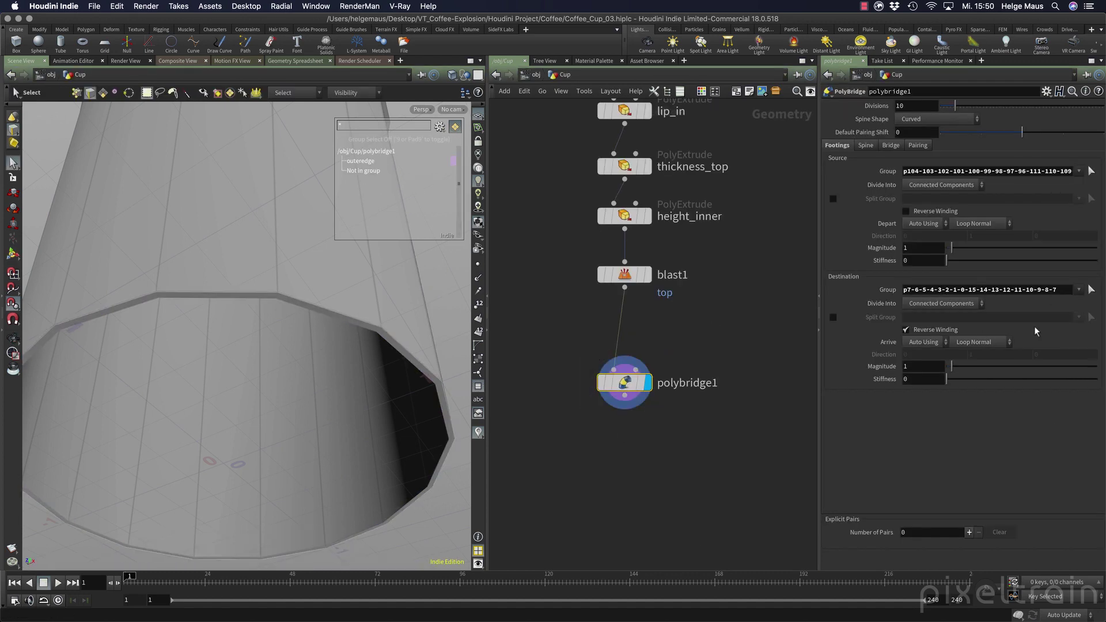
Replace the point list in polybridge1's Destination Group with the outeredge group.
double_click(1060, 290)
key(BackSpace)
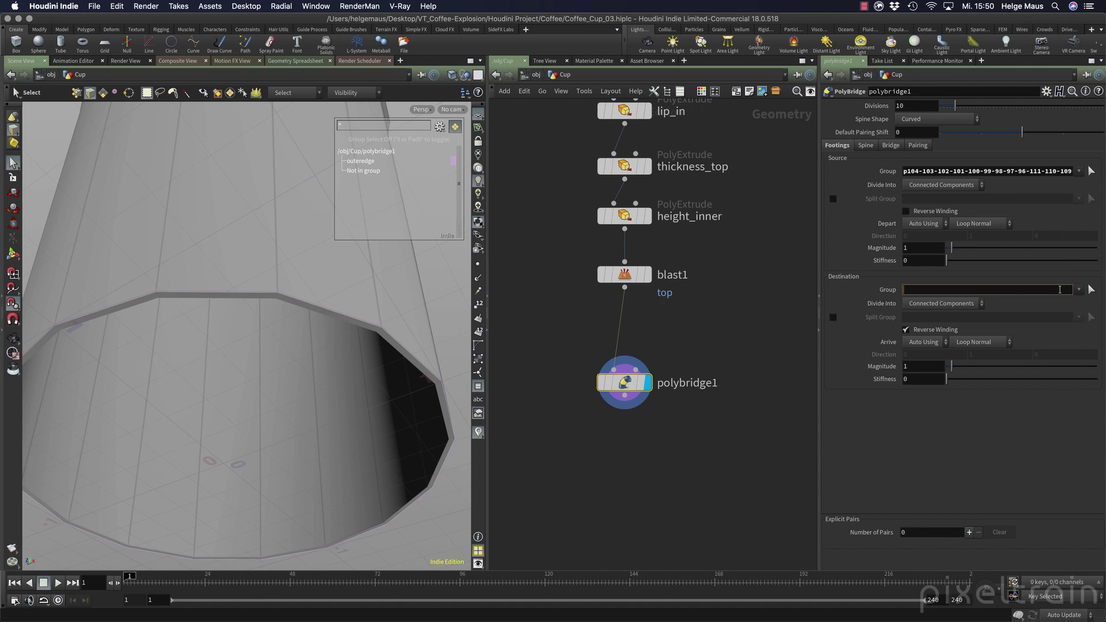
click(1078, 290)
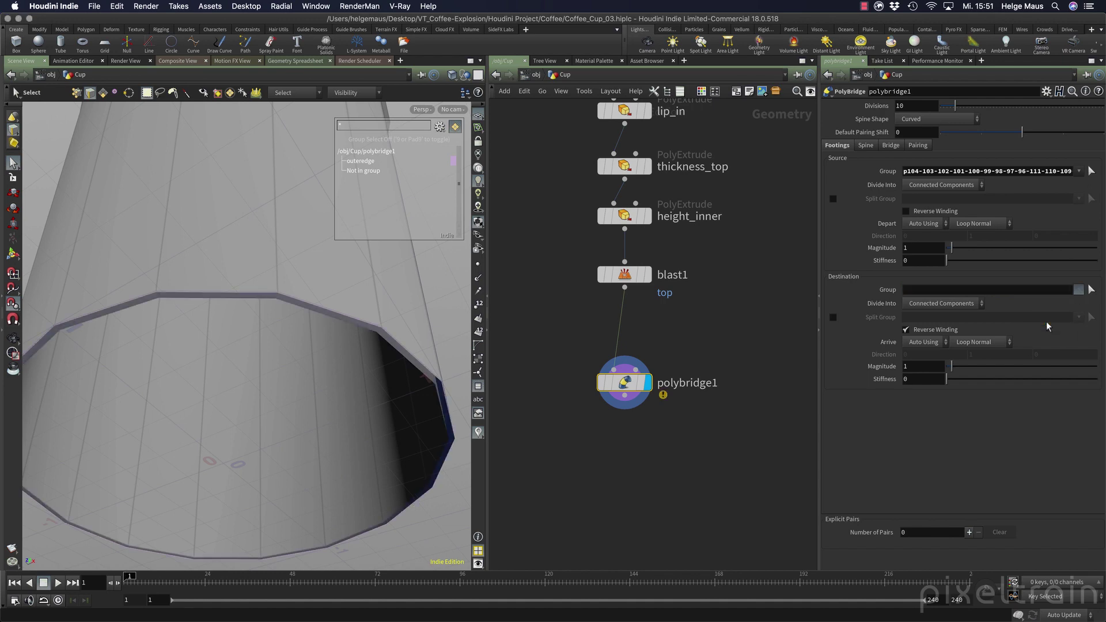
click(1046, 322)
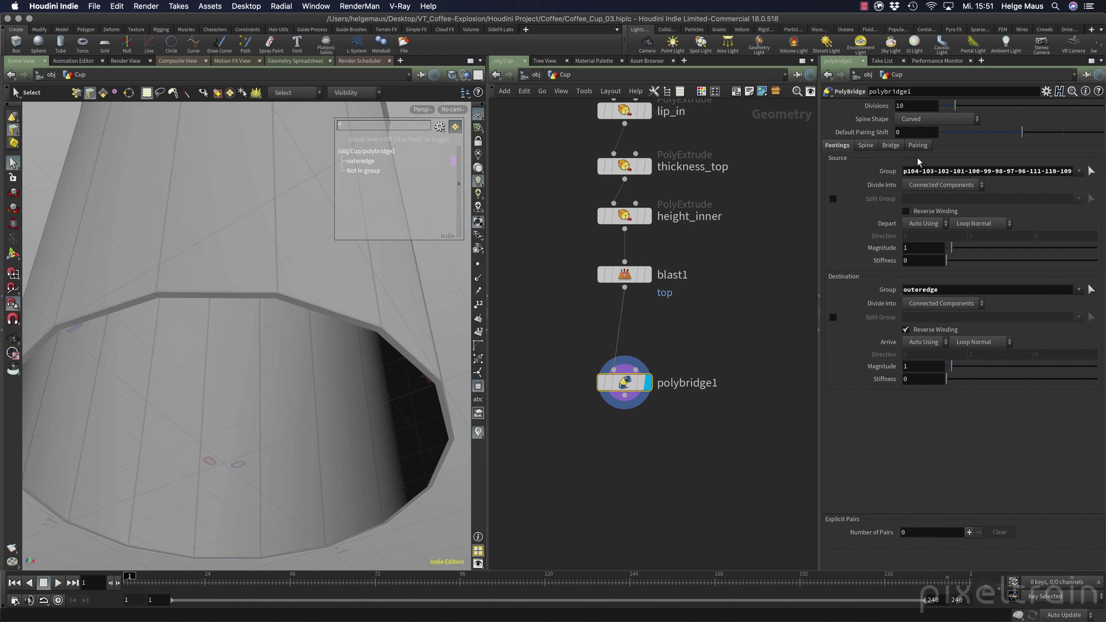
Inspect blast1's open underside, display height_inner, and move blast1 and polybridge1 down to make room below it.
click(648, 275)
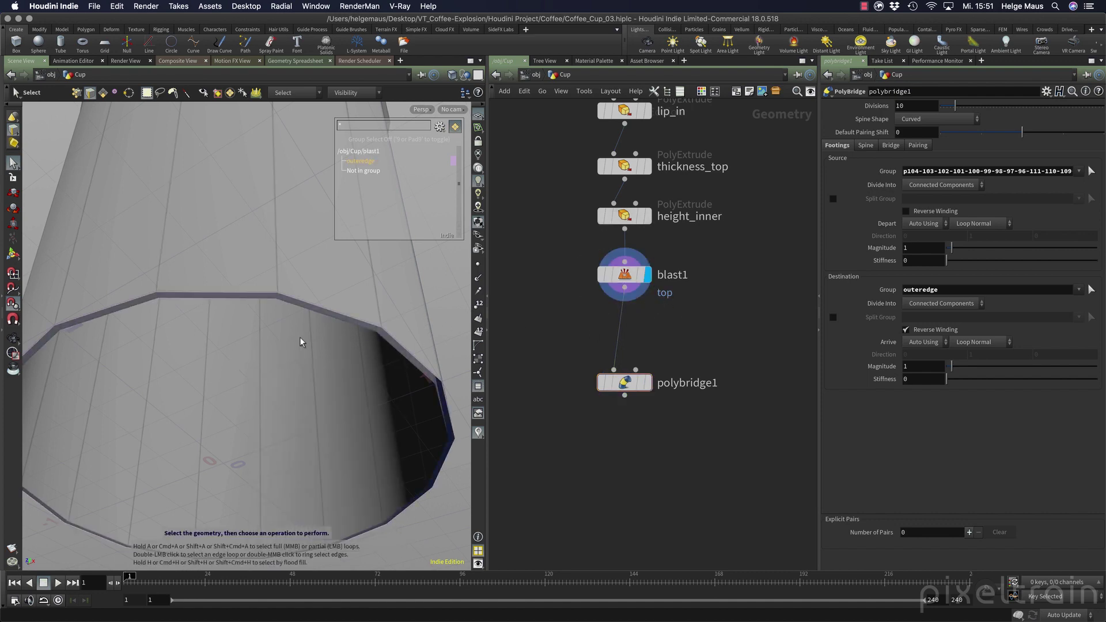
mouse_move(294, 333)
alt+mouse_down()
mouse_move(293, 302)
mouse_move(274, 319)
mouse_move(303, 321)
alt+mouse_up()
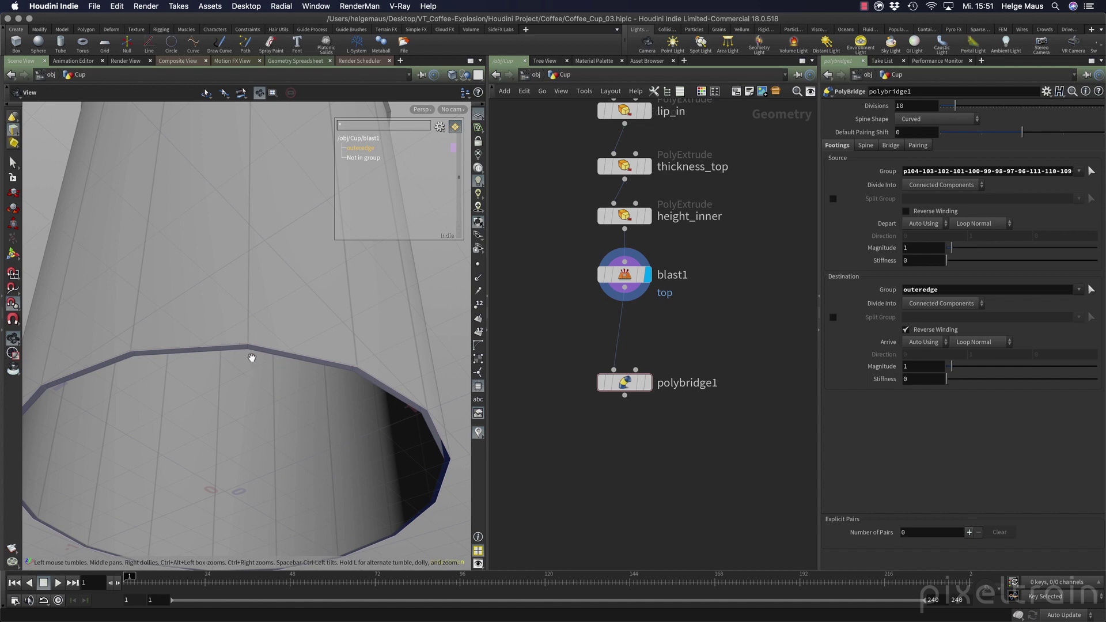
drag(624, 275, 624, 298)
click(648, 216)
click(629, 223)
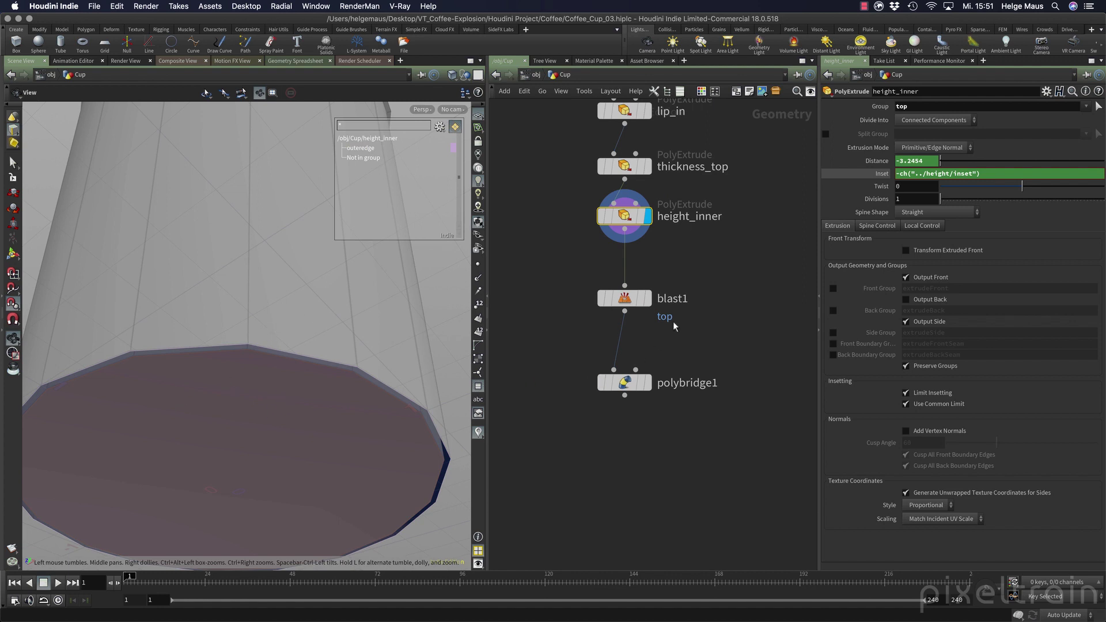
middle_drag(743, 266, 722, 307)
drag(626, 360, 627, 380)
middle_click(608, 268)
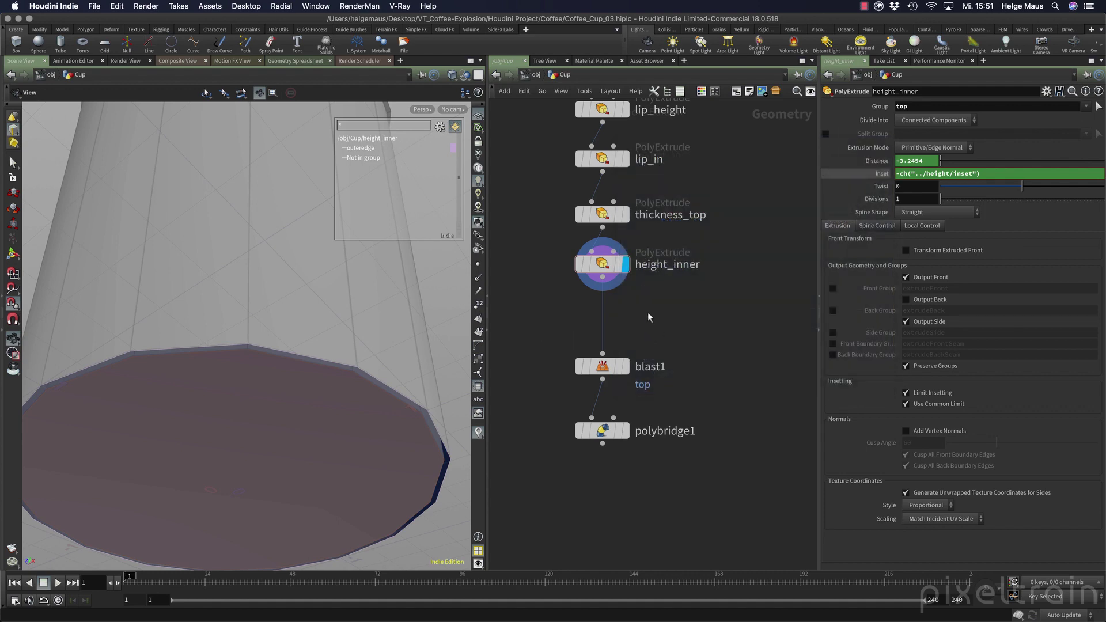
Insert a new Group Promote node between height_inner and blast1 and display it in the viewport.
key(Tab)
text(gor)
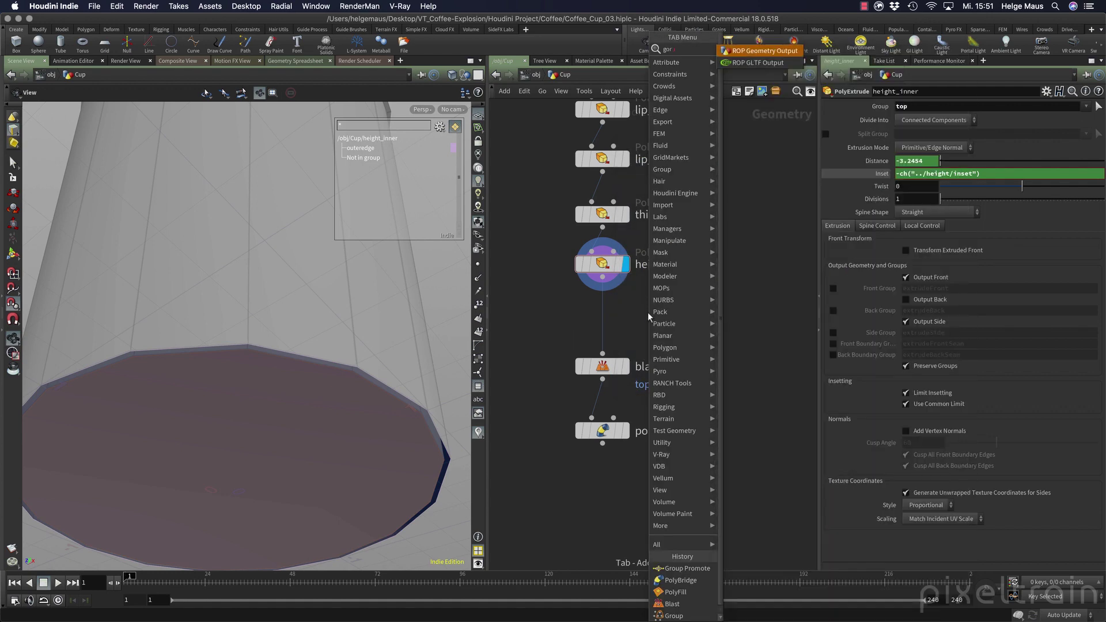
key(BackSpace)
key(BackSpace)
key(BackSpace)
text(g)
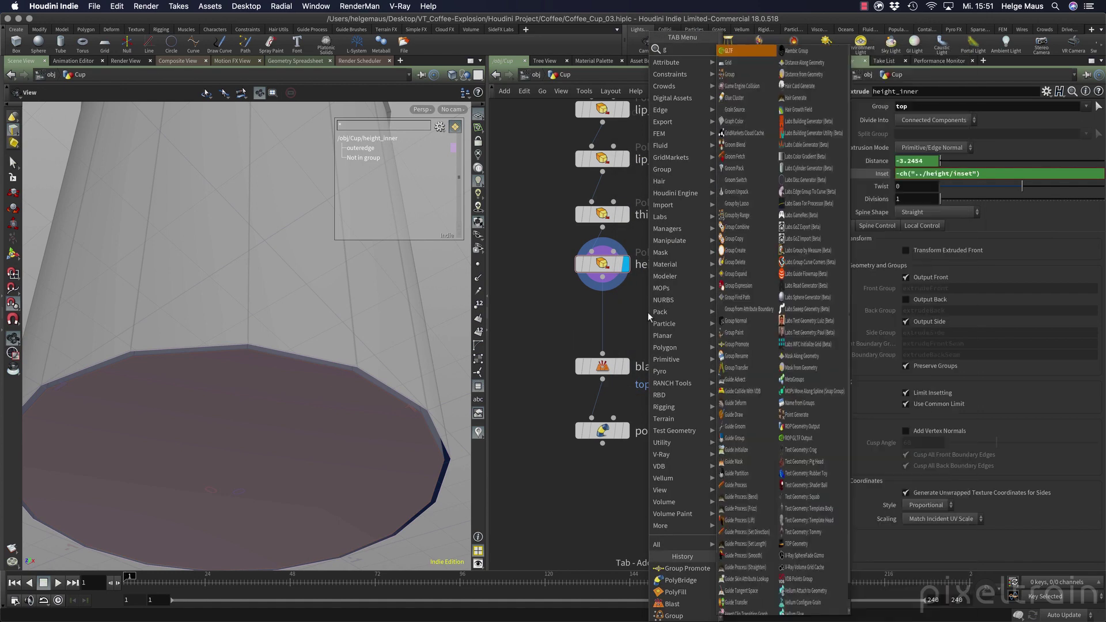
text(rouppr)
key(Return)
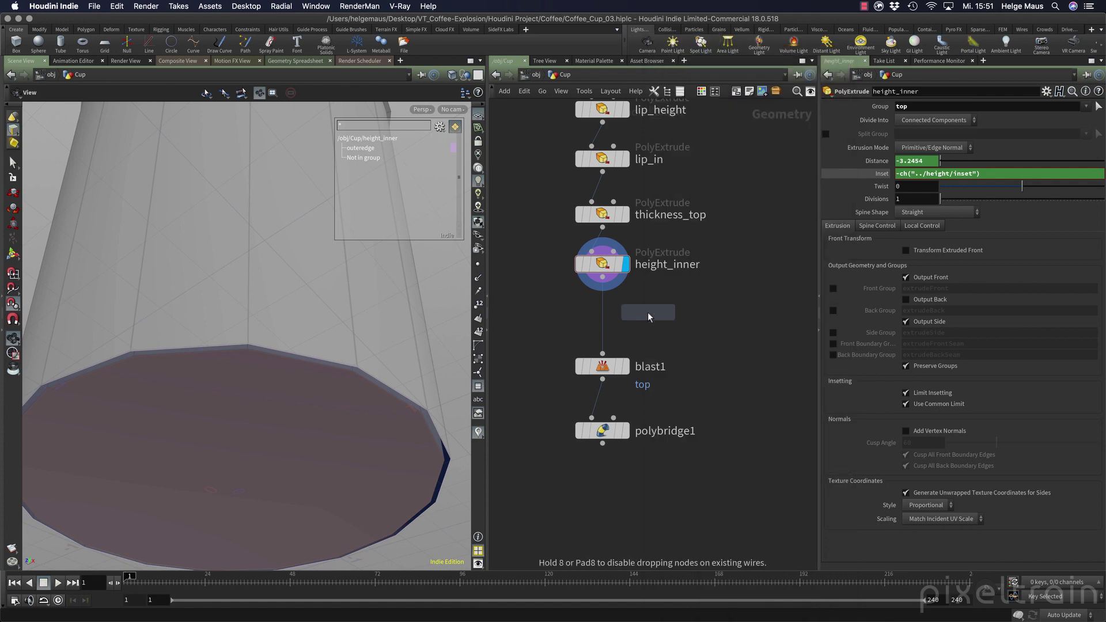
click(648, 312)
drag(648, 313, 602, 314)
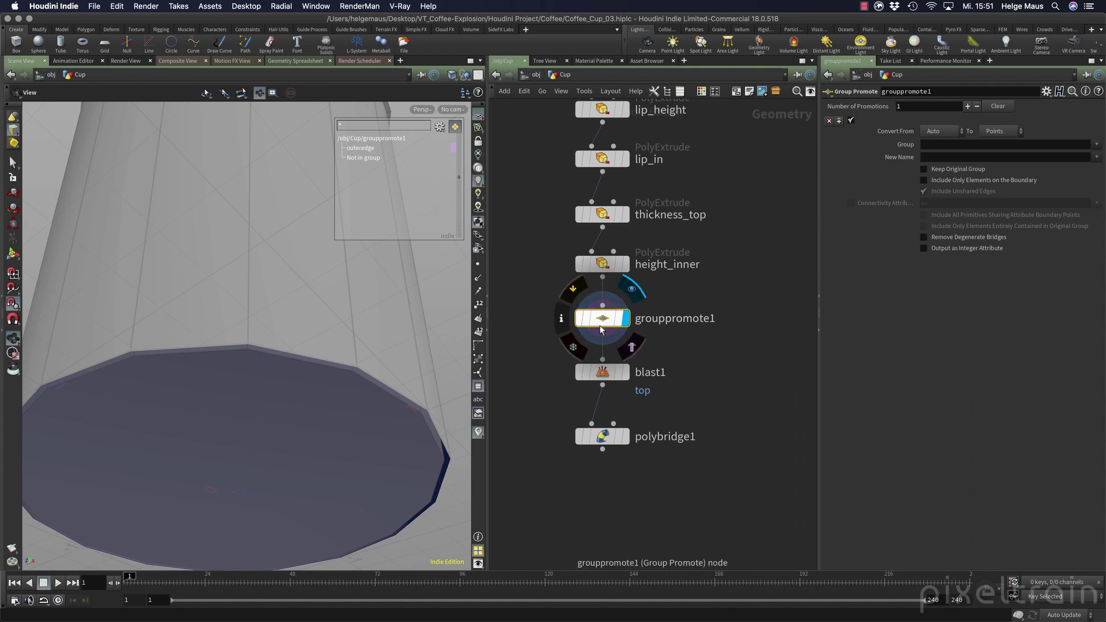
click(625, 320)
Promote the top group to an edge group named inneredge in grouppromote1, keep the original group, and save the scene.
click(1097, 144)
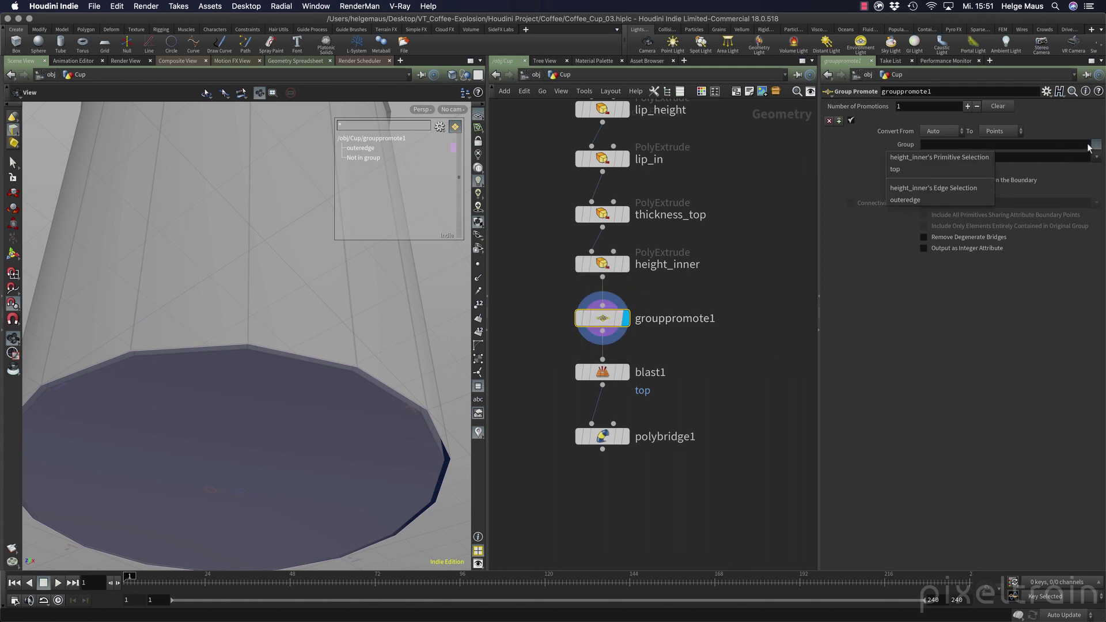
click(926, 171)
click(1004, 132)
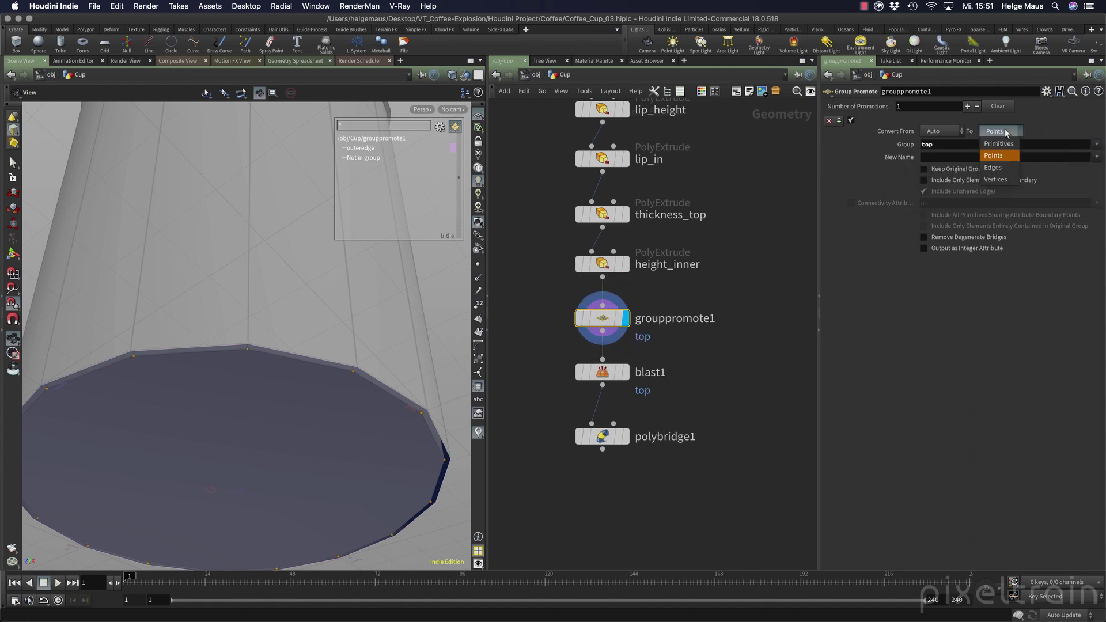
click(991, 166)
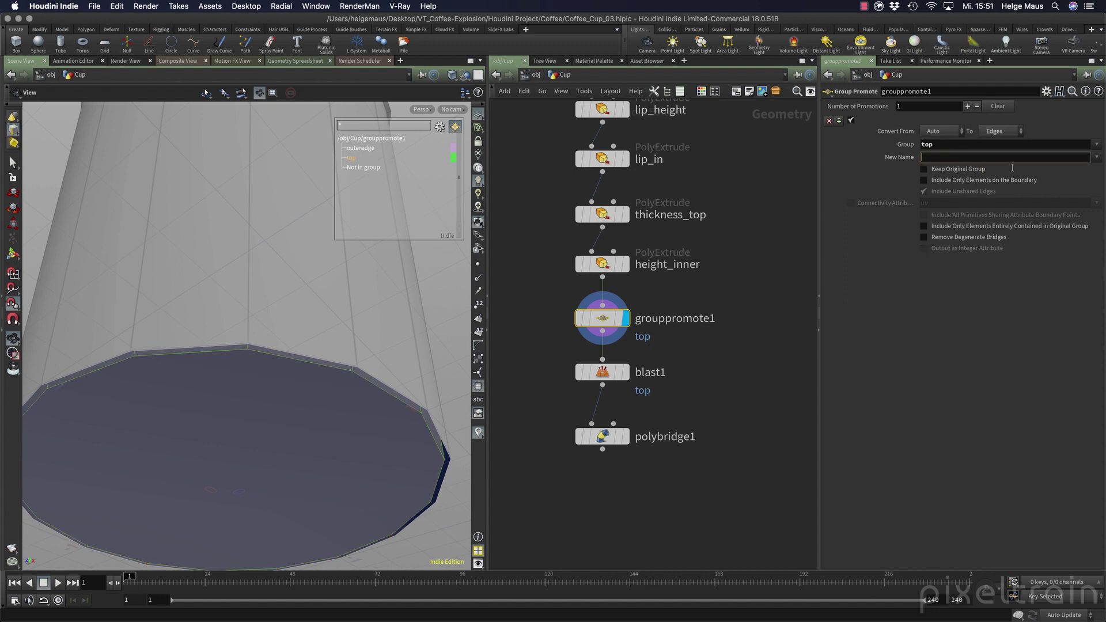
text(inneredge)
key(Return)
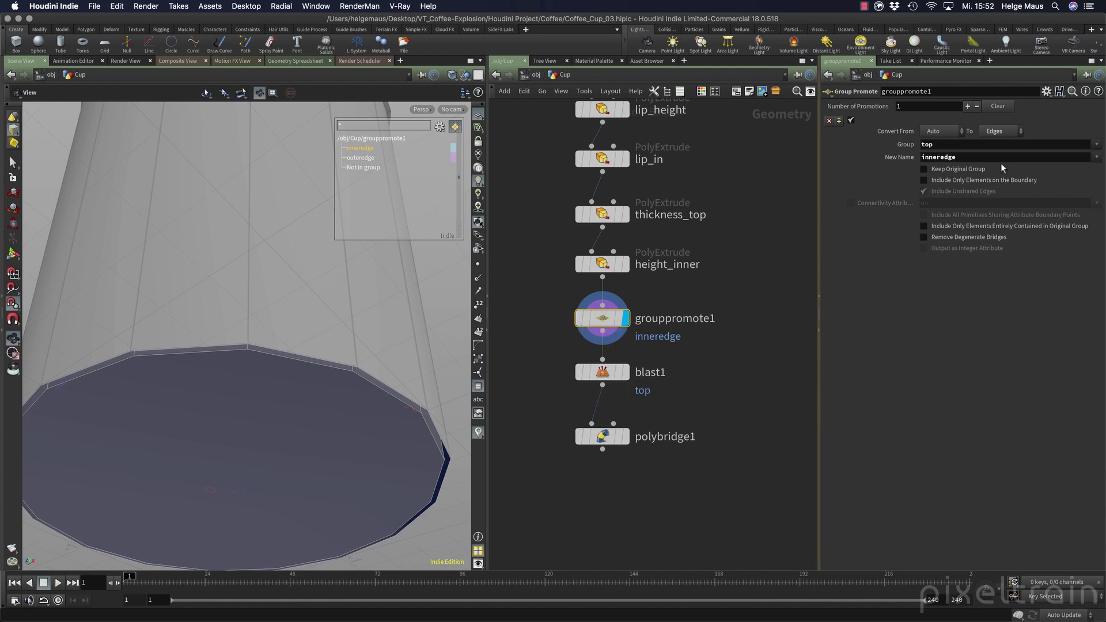
click(960, 169)
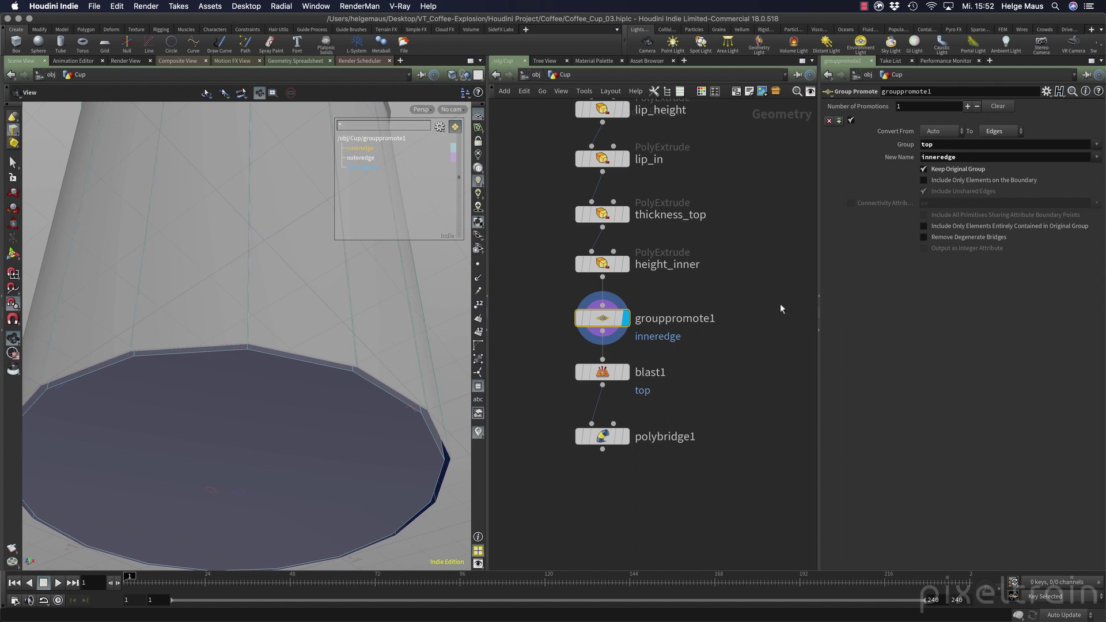
key(super+s)
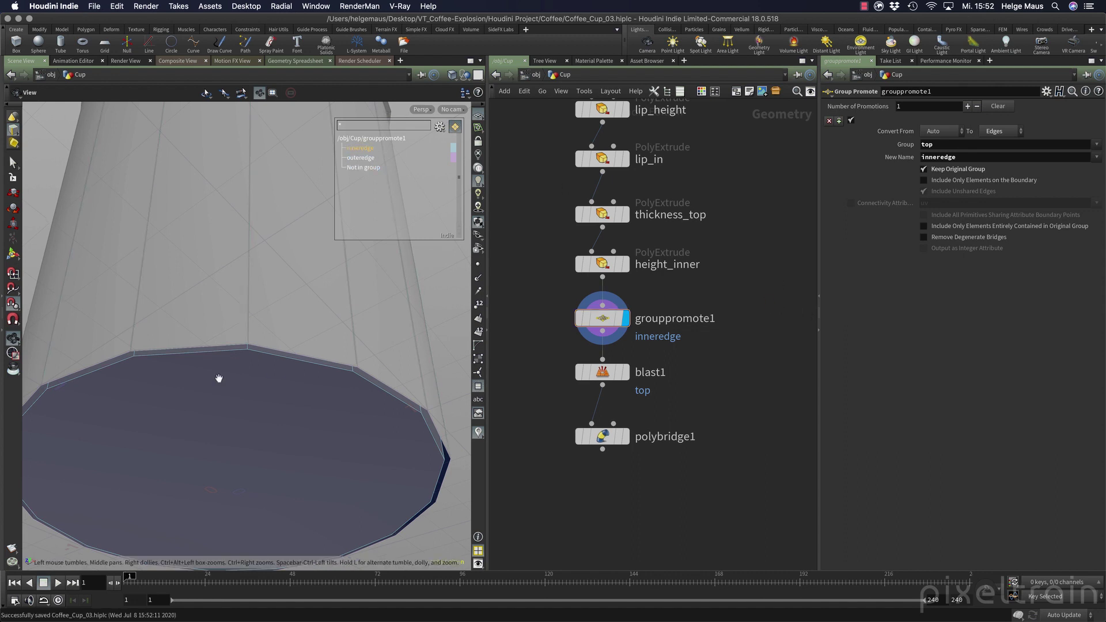
Change the inneredge group's display color in the viewport group list to magenta-pink FF007F.
scroll(259, 356, down, 10)
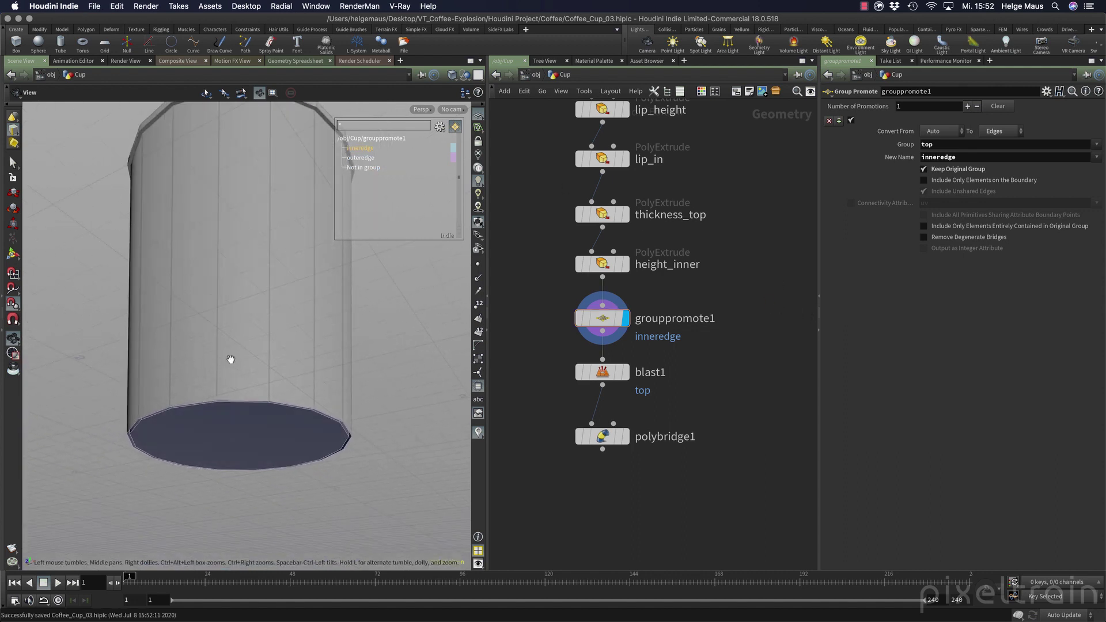
click(479, 387)
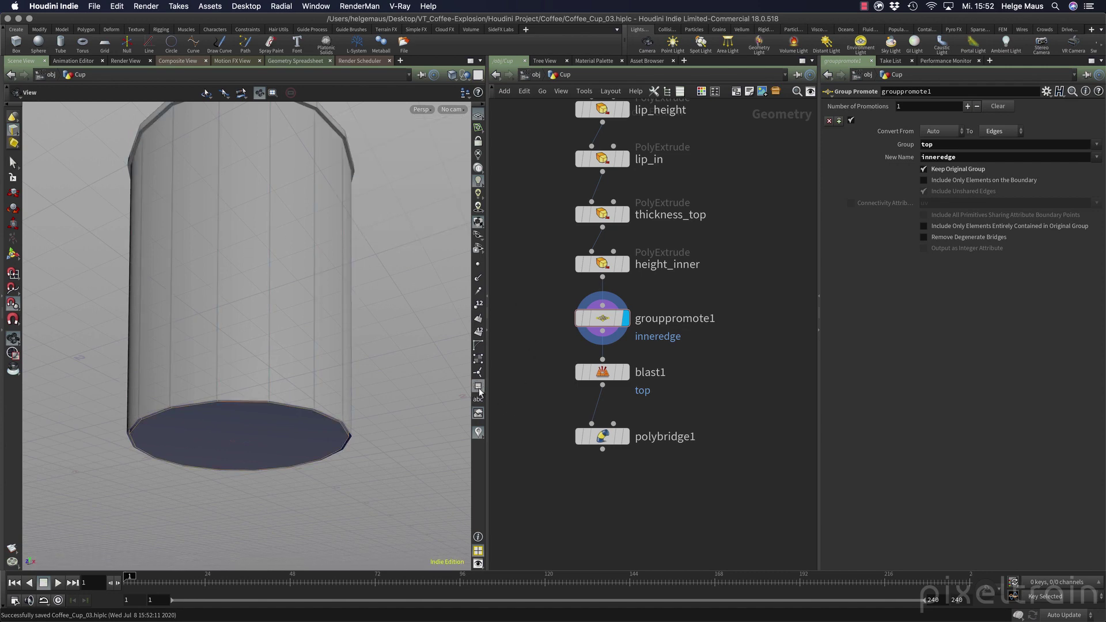
click(479, 387)
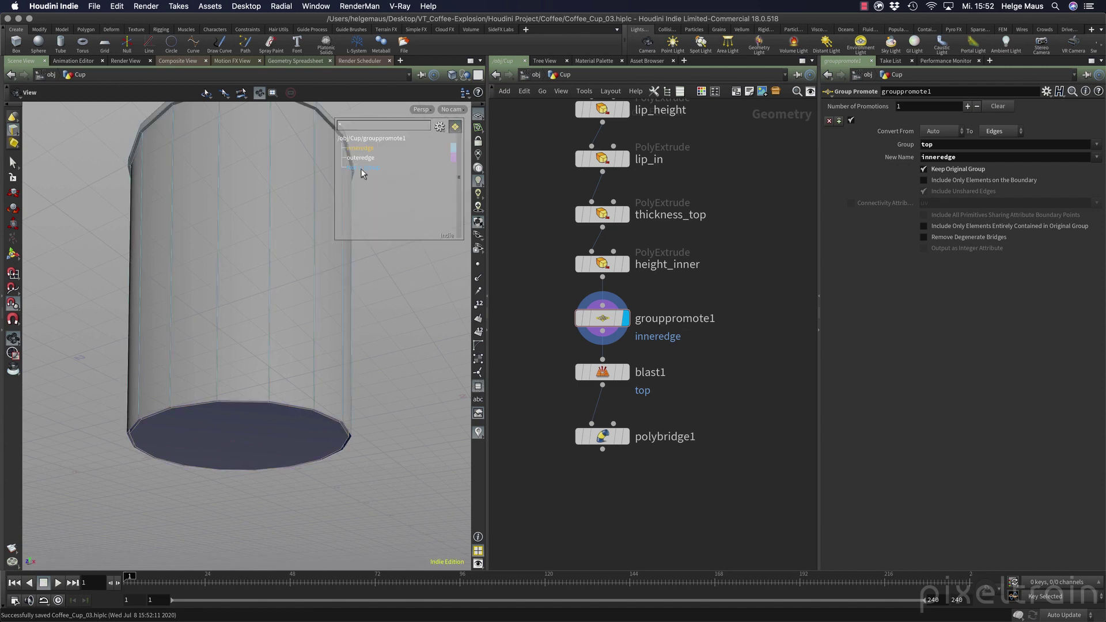
click(452, 151)
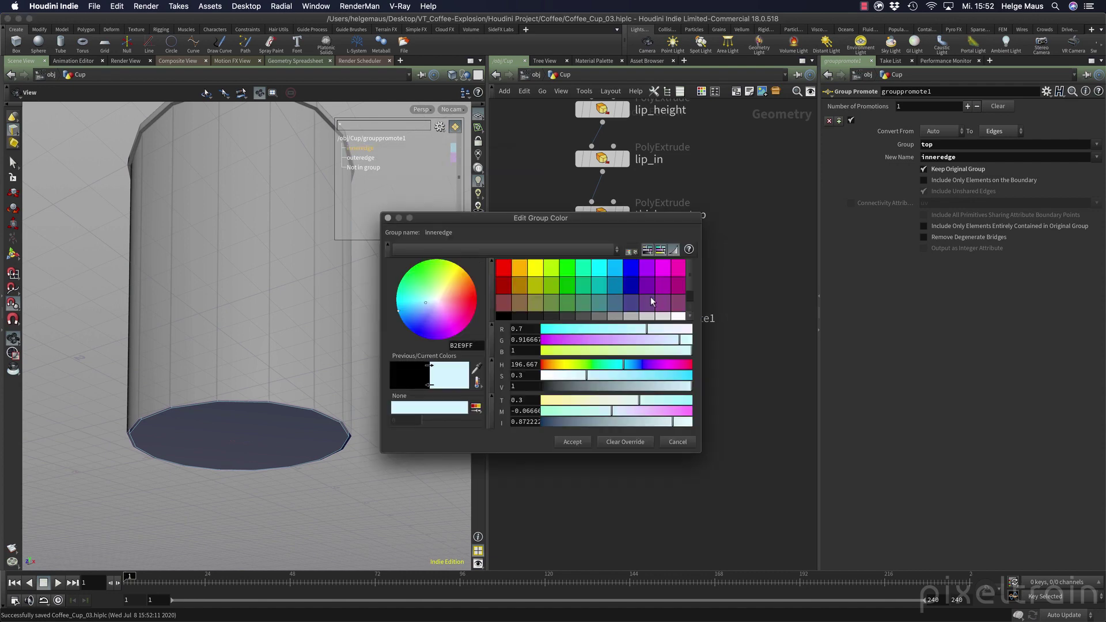
click(680, 272)
click(679, 273)
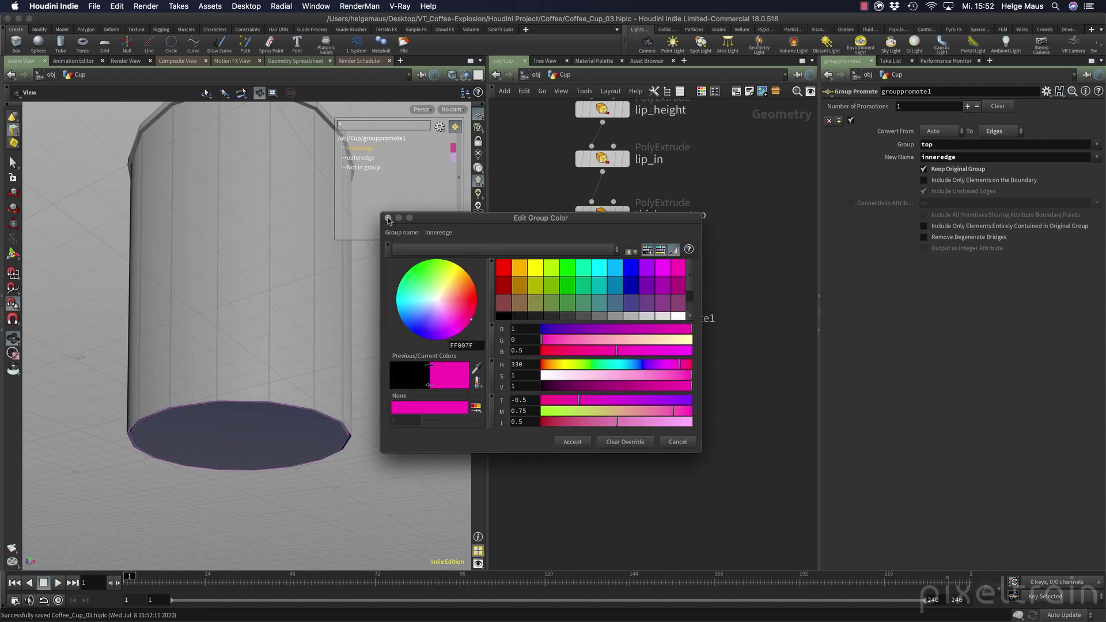
click(389, 219)
Inspect the inneredge edges in wireframe, restrict grouppromote1 to elements on the boundary, and return to shaded display.
mouse_move(331, 321)
mouse_down()
mouse_move(306, 279)
mouse_move(299, 299)
mouse_move(353, 323)
mouse_move(321, 329)
mouse_up()
key(w)
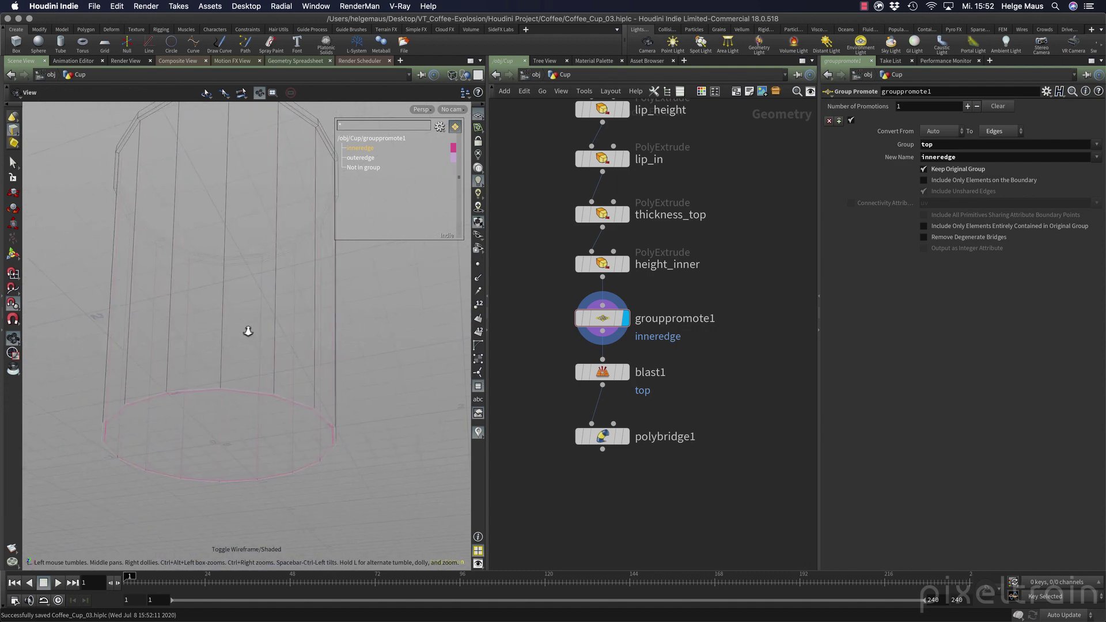
right_drag(249, 331, 230, 336)
drag(230, 336, 295, 327)
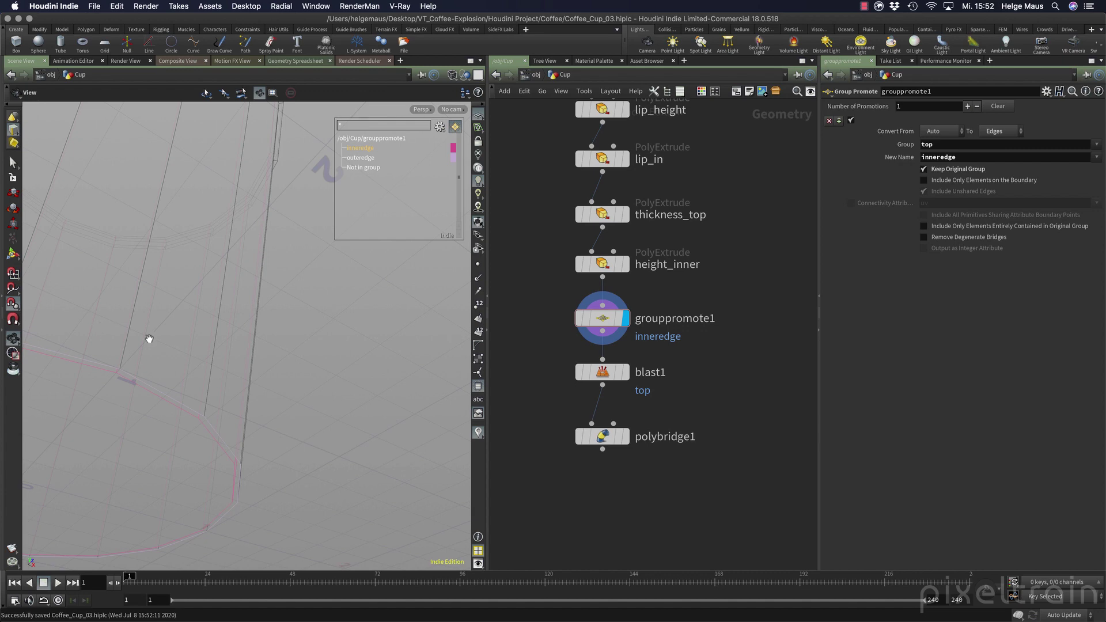
drag(267, 373, 169, 359)
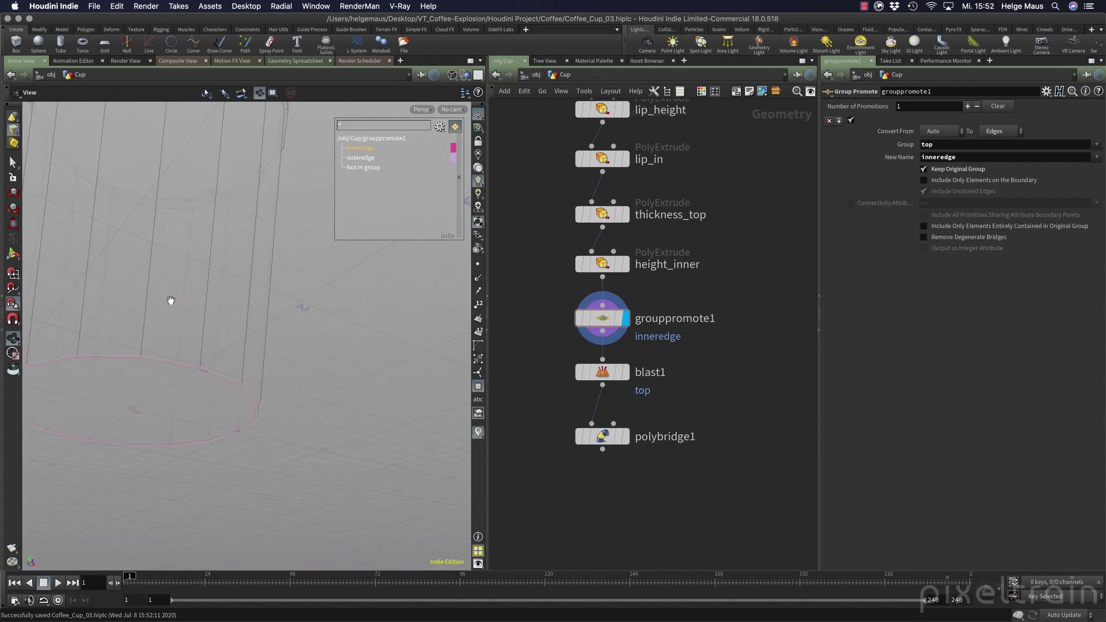
drag(534, 293, 653, 338)
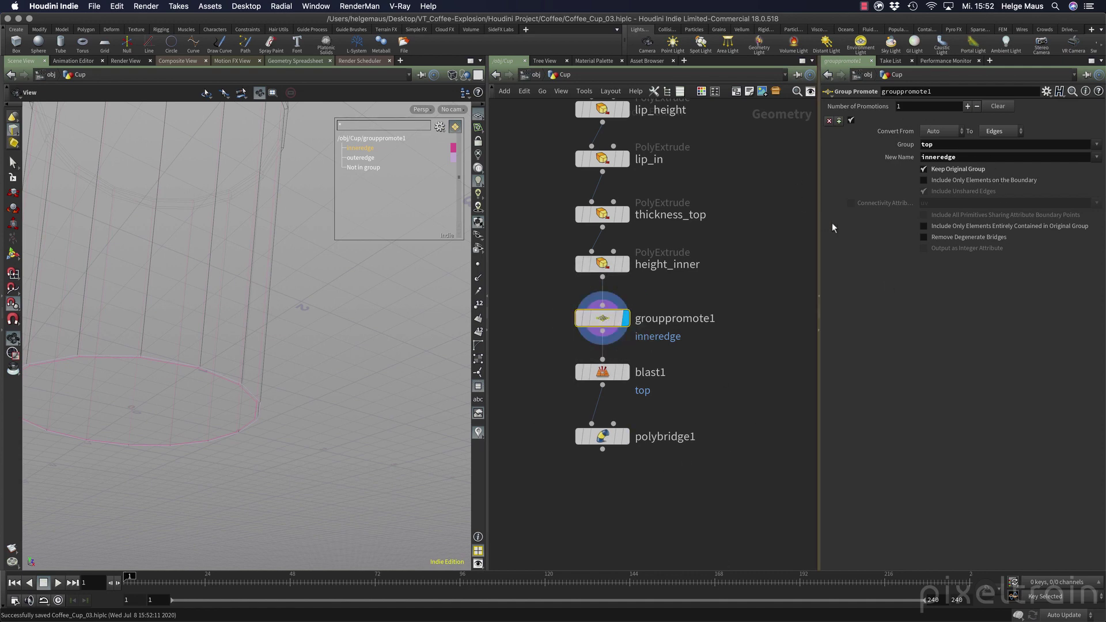
click(990, 180)
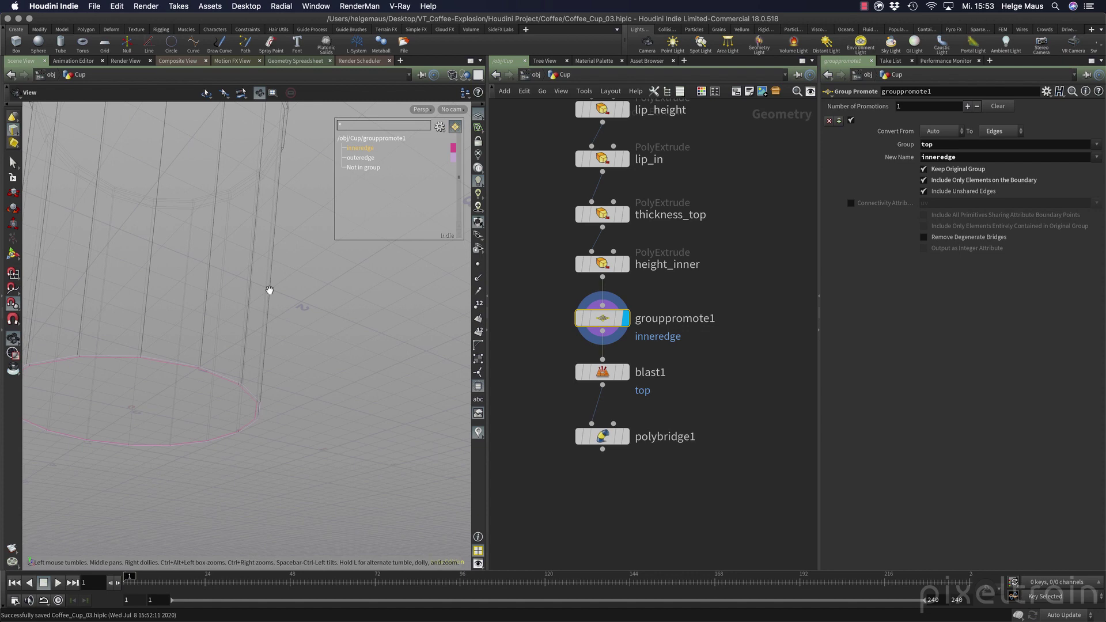
key(w)
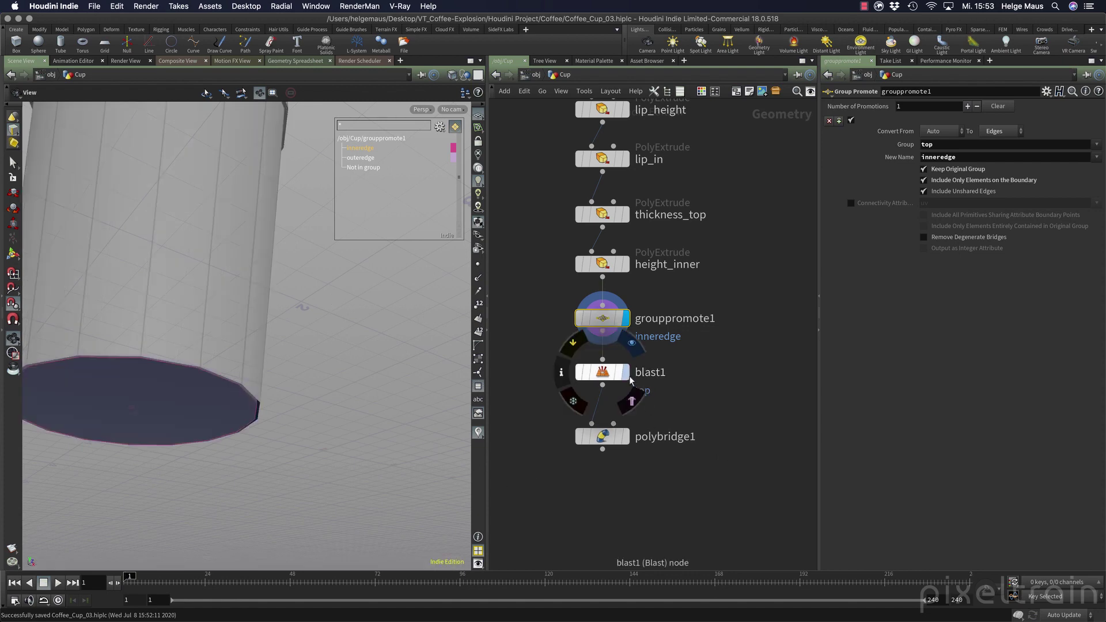
Check the displayed blast1 result, display polybridge1, and replace the point list in its Source Group with inneredge.
click(627, 373)
click(610, 377)
middle_click(606, 375)
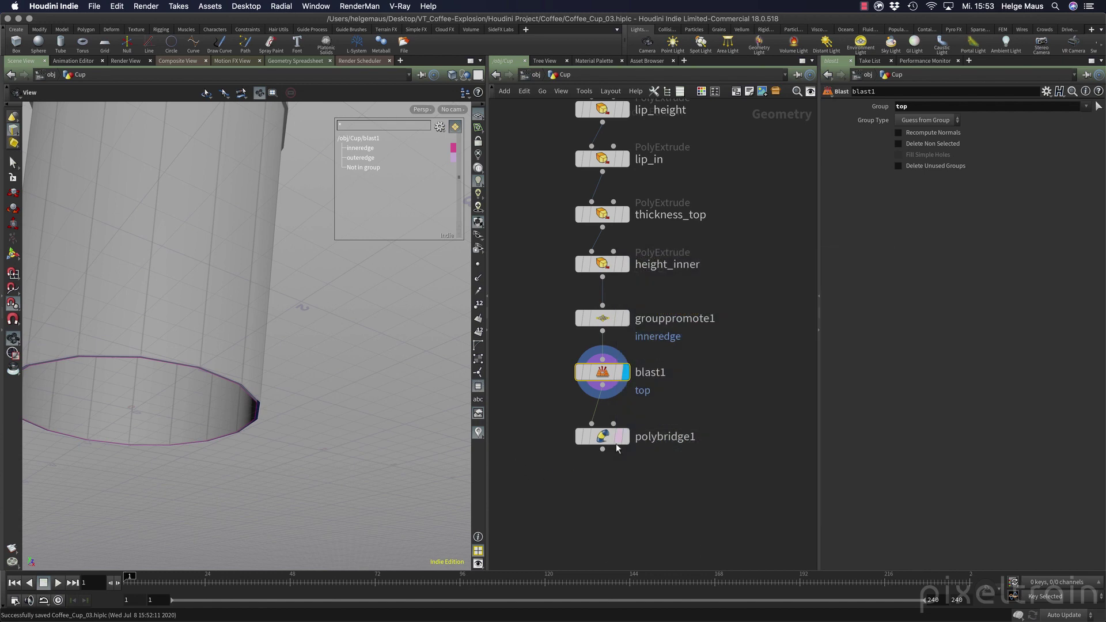
click(625, 437)
click(603, 437)
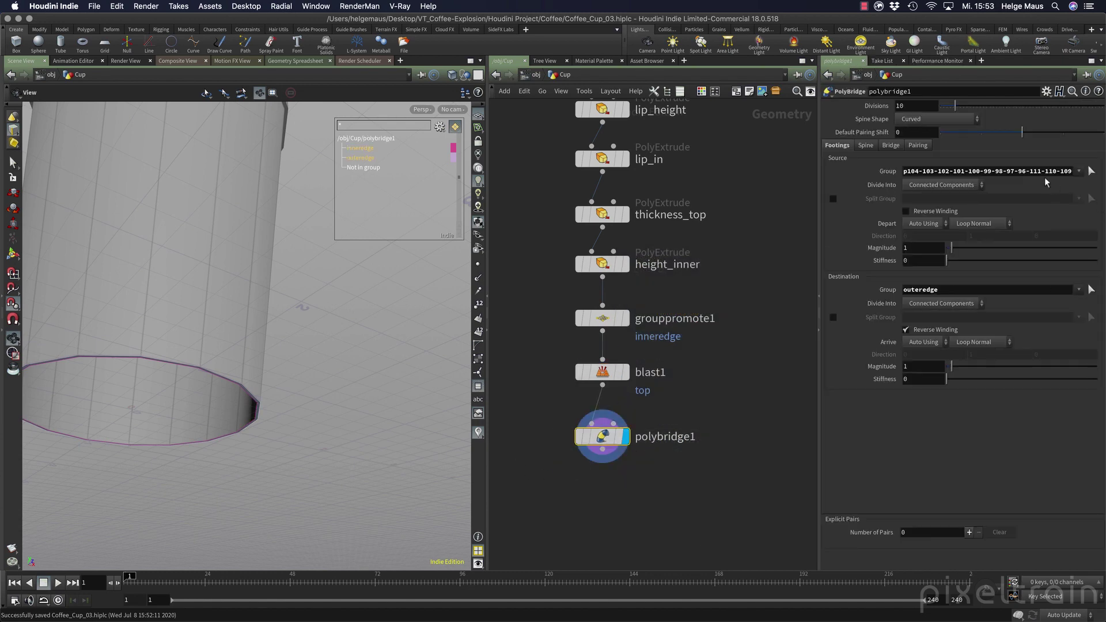
click(1019, 171)
key(BackSpace)
click(1079, 171)
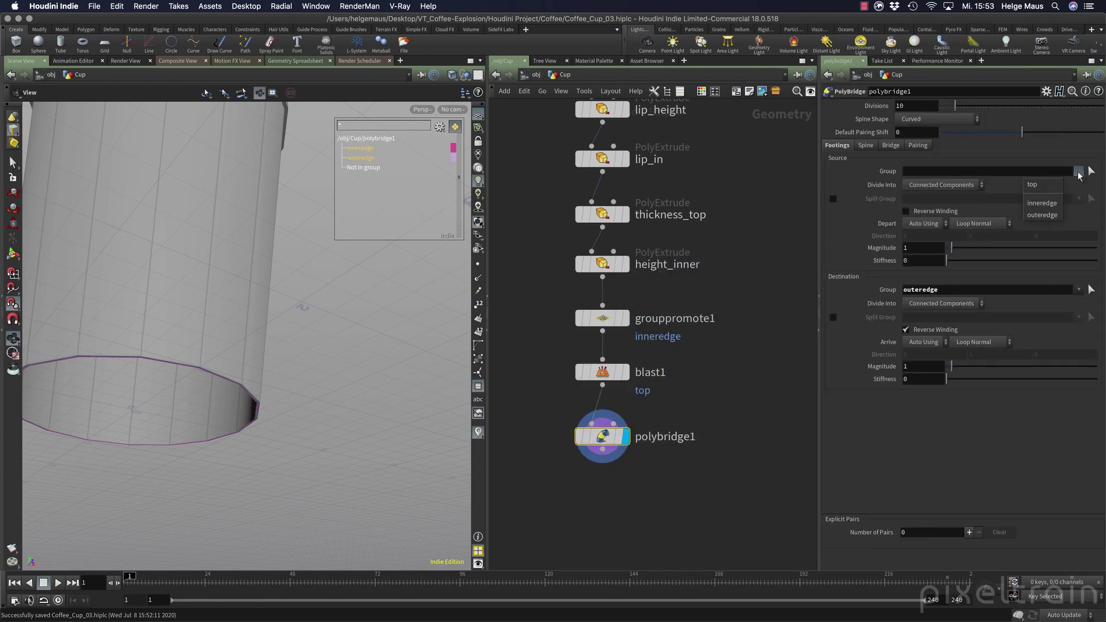
click(1043, 203)
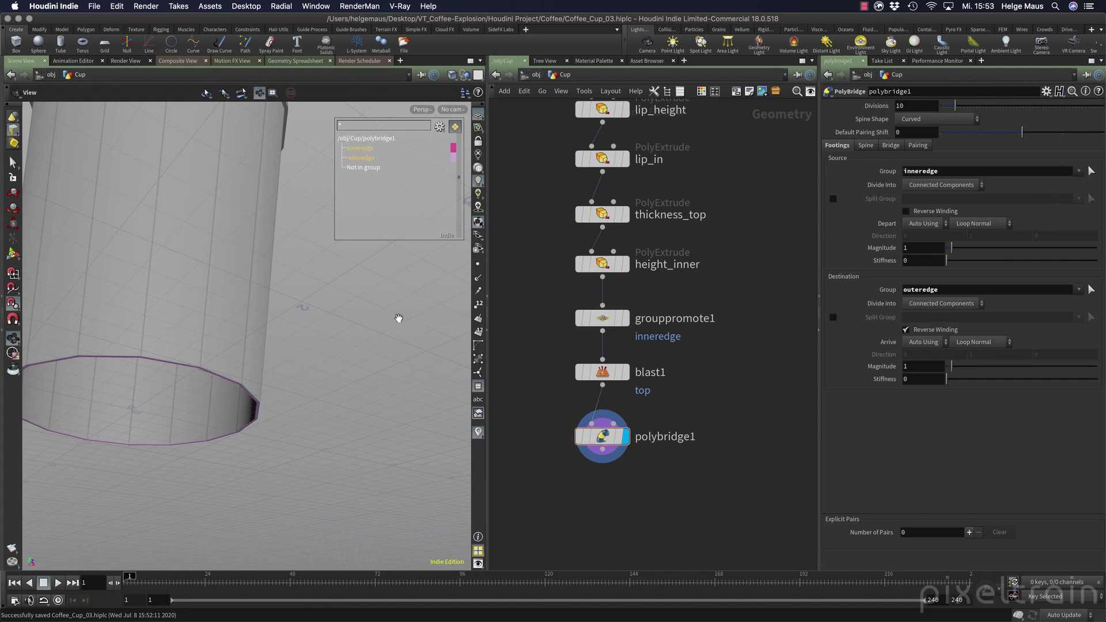
Save the scene and inspect the cup's bridged bottom rim from below and its open top.
drag(315, 464, 308, 426)
key(s)
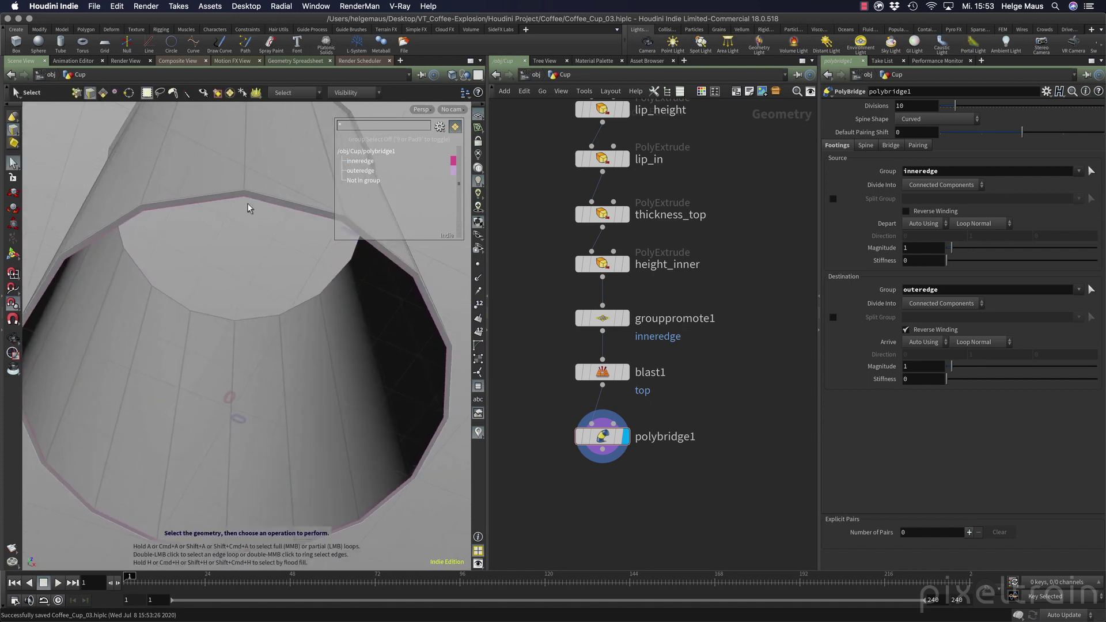
click(602, 436)
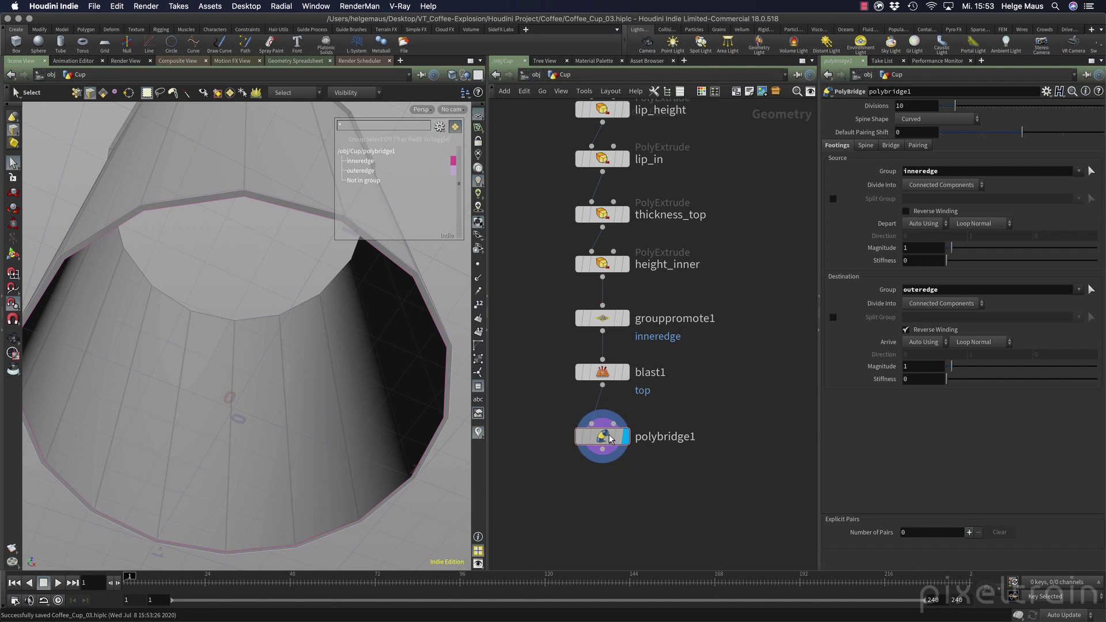
key(Escape)
drag(292, 432, 338, 441)
Review the height and lip_out nodes, color lip_height red, and place it directly below lip_out in the network.
middle_drag(743, 381, 780, 500)
middle_drag(559, 282, 604, 423)
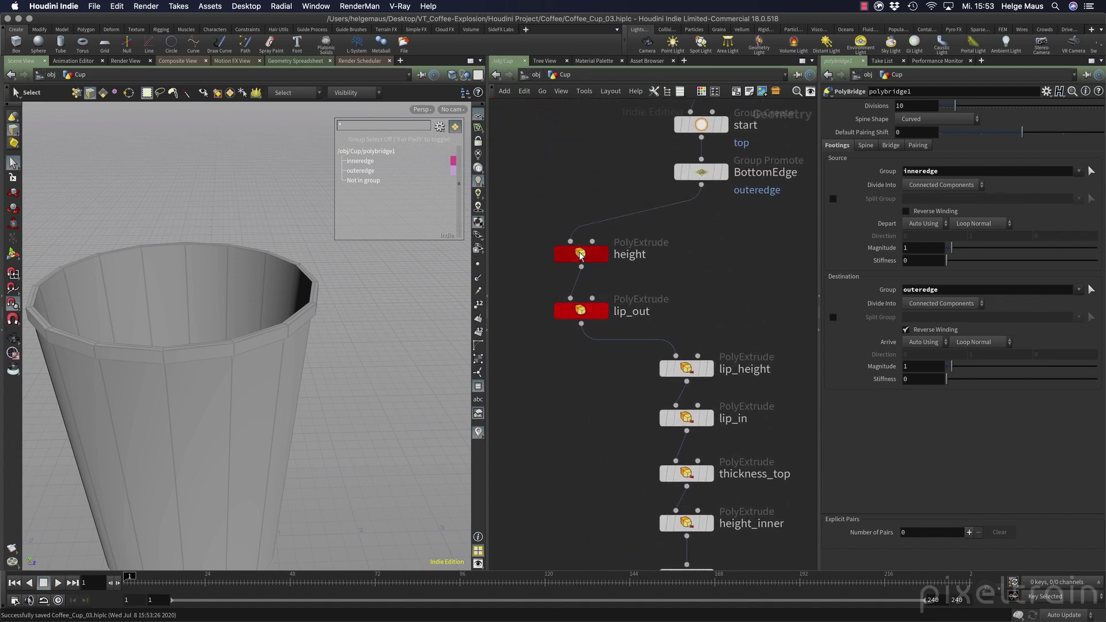
click(579, 253)
click(580, 311)
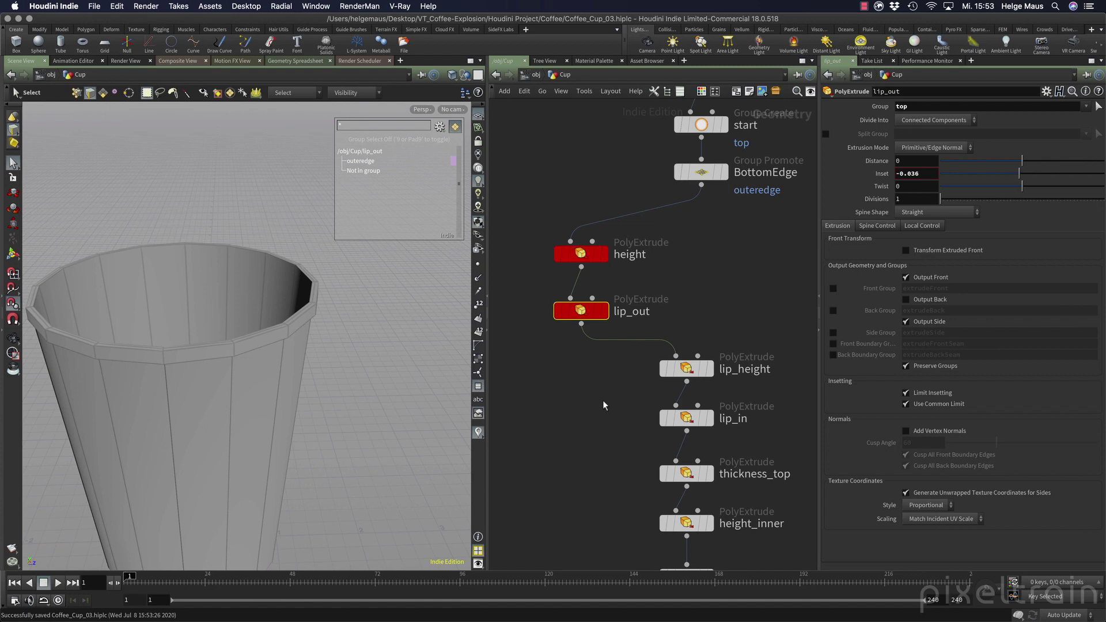
mouse_move(690, 422)
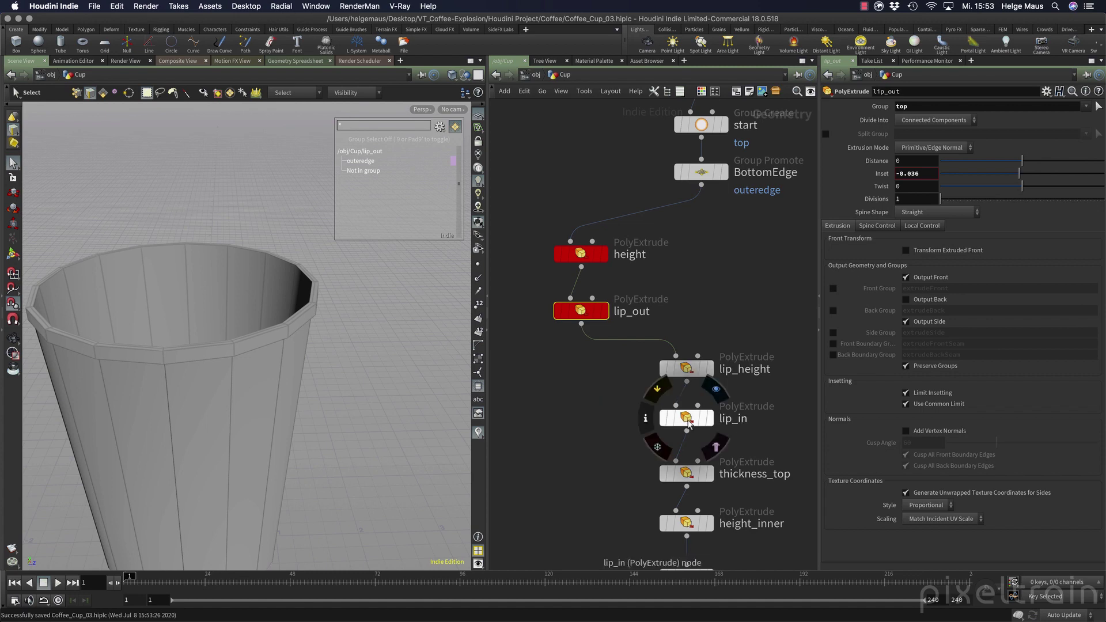
click(698, 375)
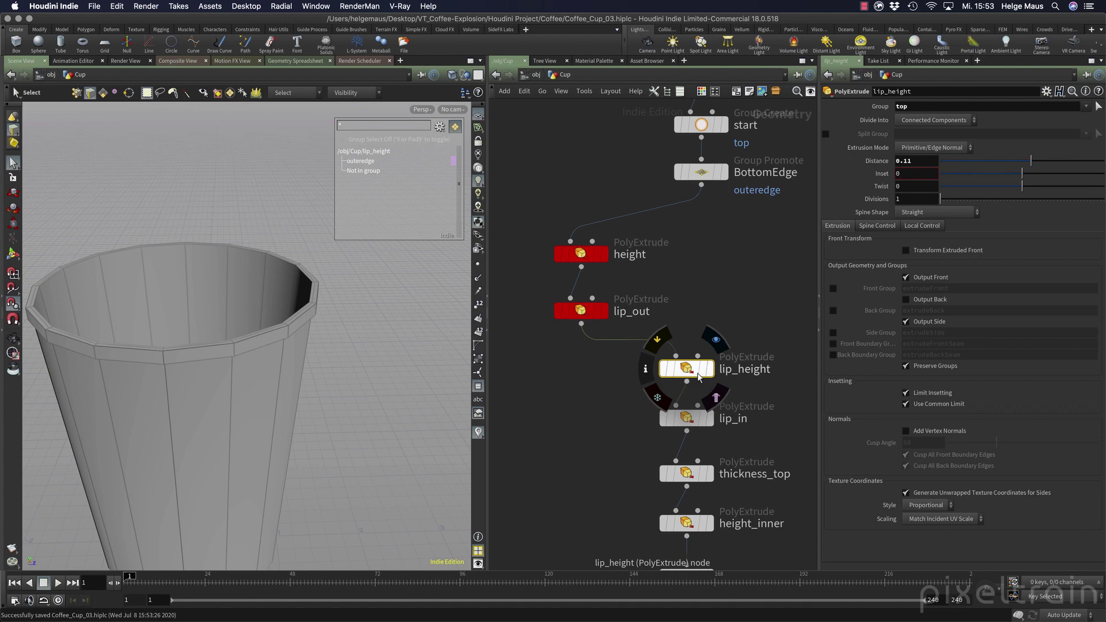
key(c)
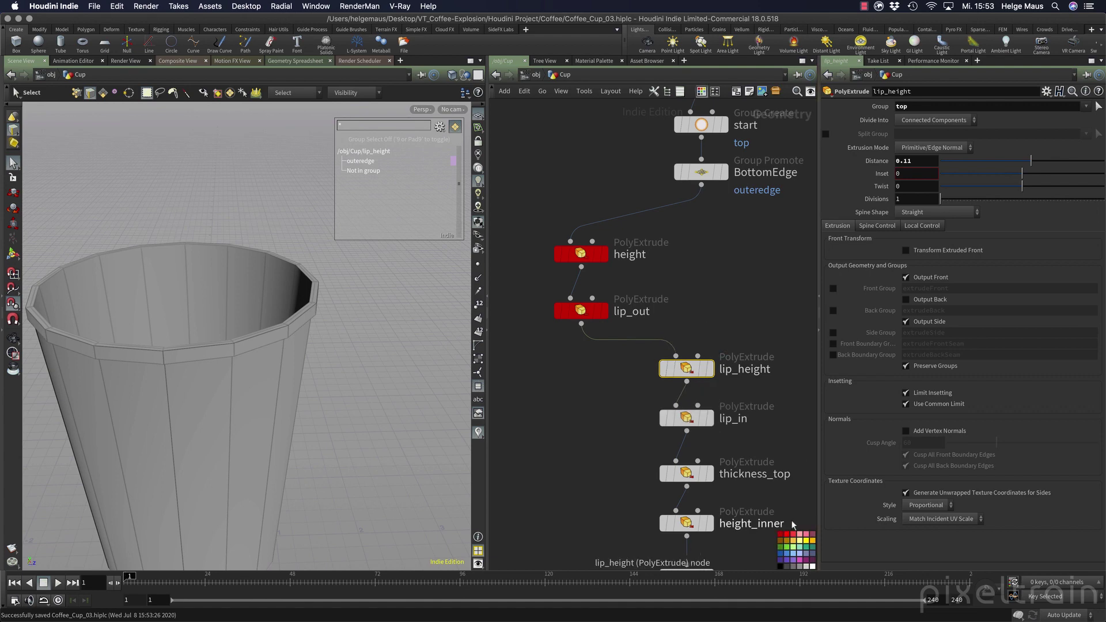
click(782, 535)
drag(691, 364, 585, 352)
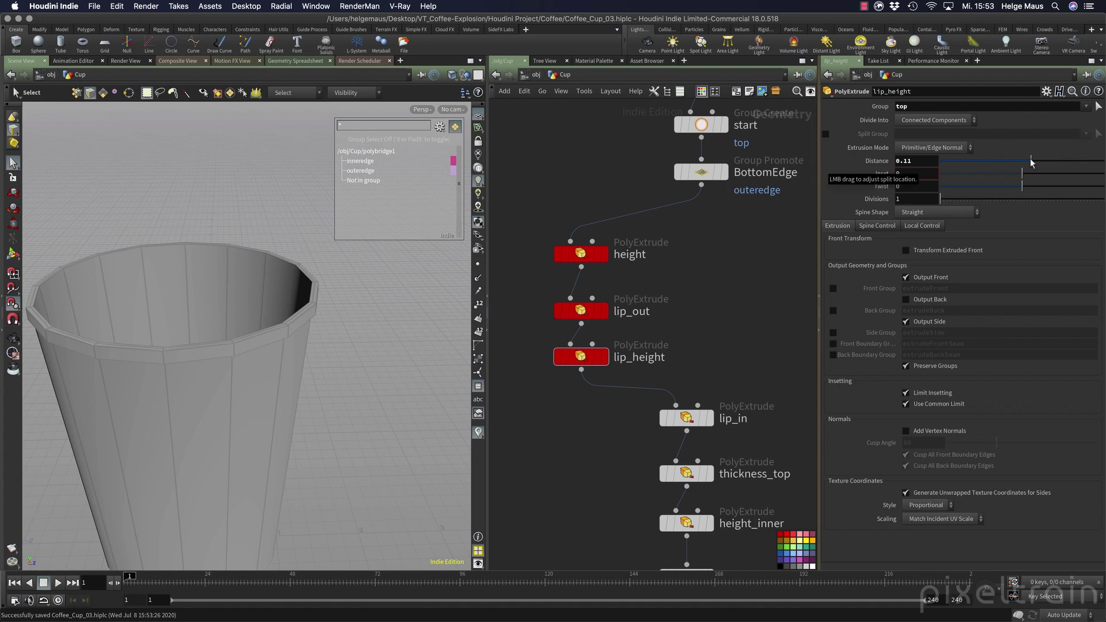
Test different lip_height distances while viewing the cup's rim, and set the Distance to 0.096.
drag(1031, 161, 1033, 164)
alt+drag(238, 399, 217, 452)
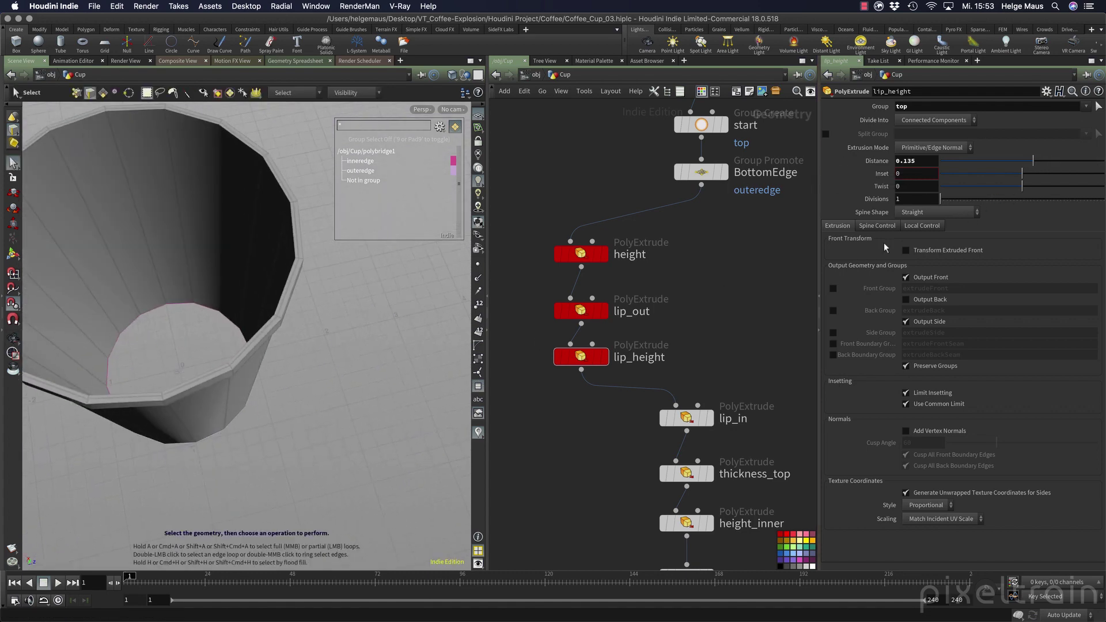
drag(1039, 162, 1038, 162)
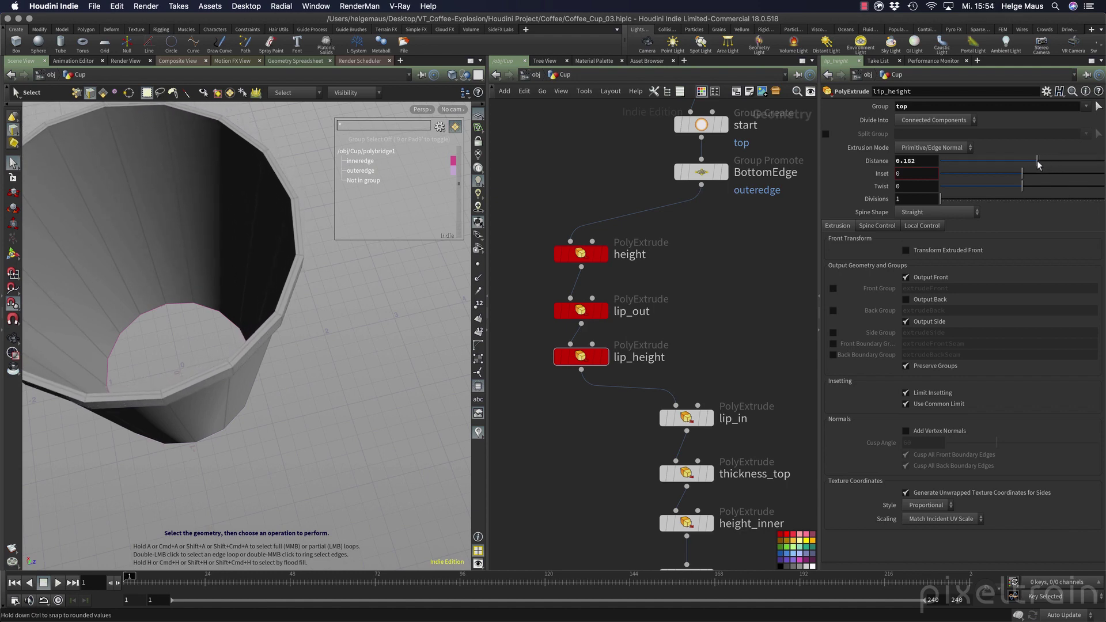
alt+drag(255, 416, 340, 372)
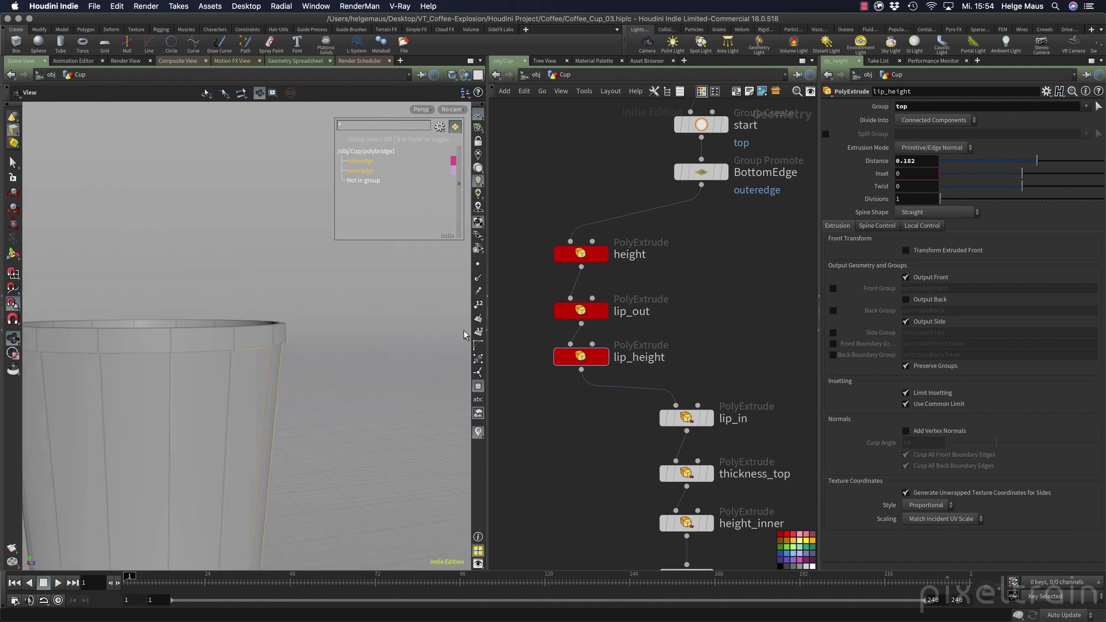
drag(1037, 161, 1030, 163)
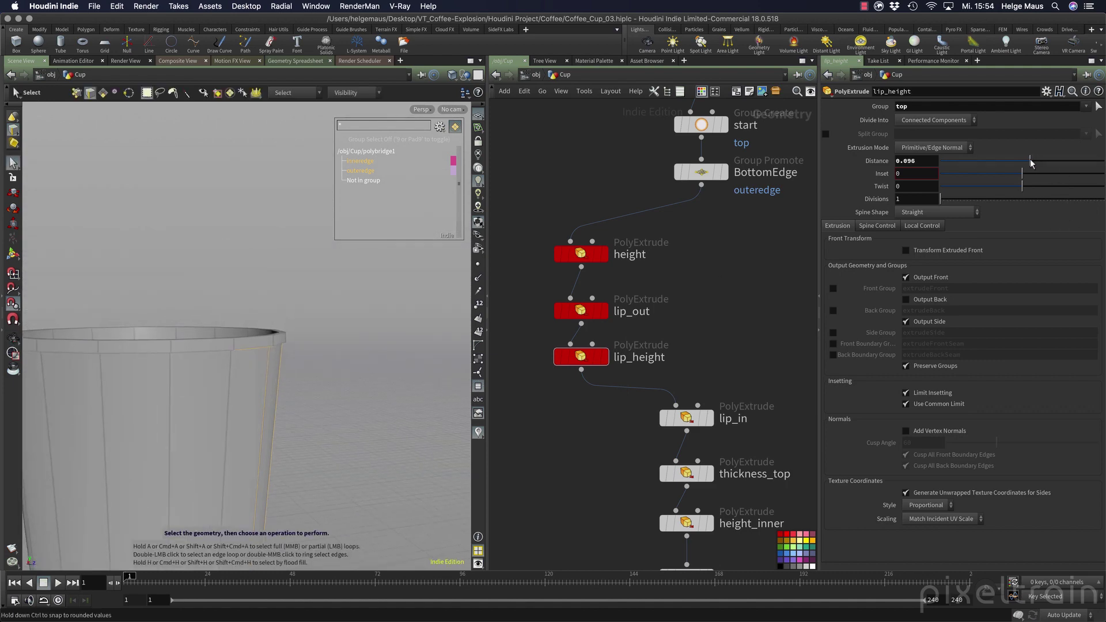
middle_drag(779, 400, 771, 251)
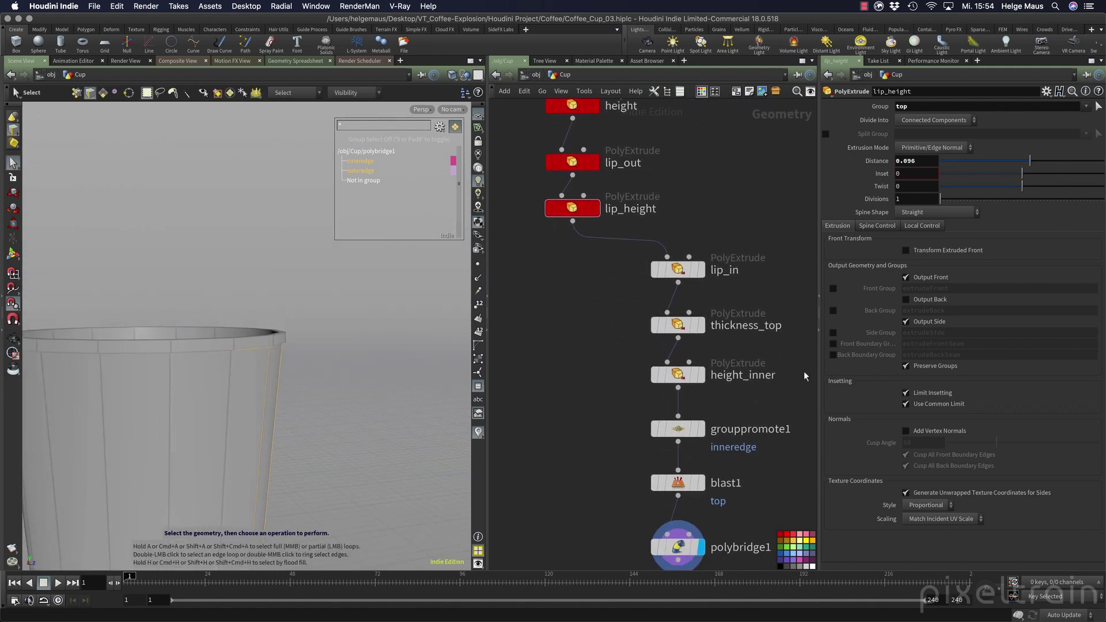
mouse_move(694, 332)
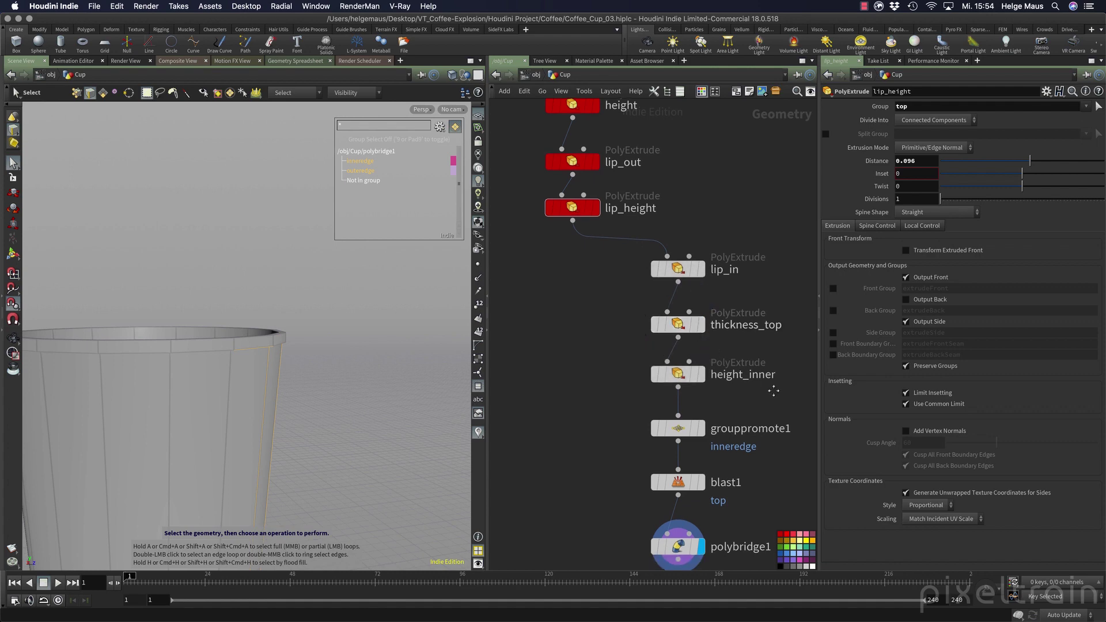
Set the height node's Divisions to 11 and view the cup from above at an angle.
mouse_move(773, 392)
middle_down()
mouse_move(749, 389)
mouse_move(756, 467)
middle_up()
mouse_move(718, 172)
middle_down()
mouse_move(727, 378)
mouse_move(732, 227)
middle_up()
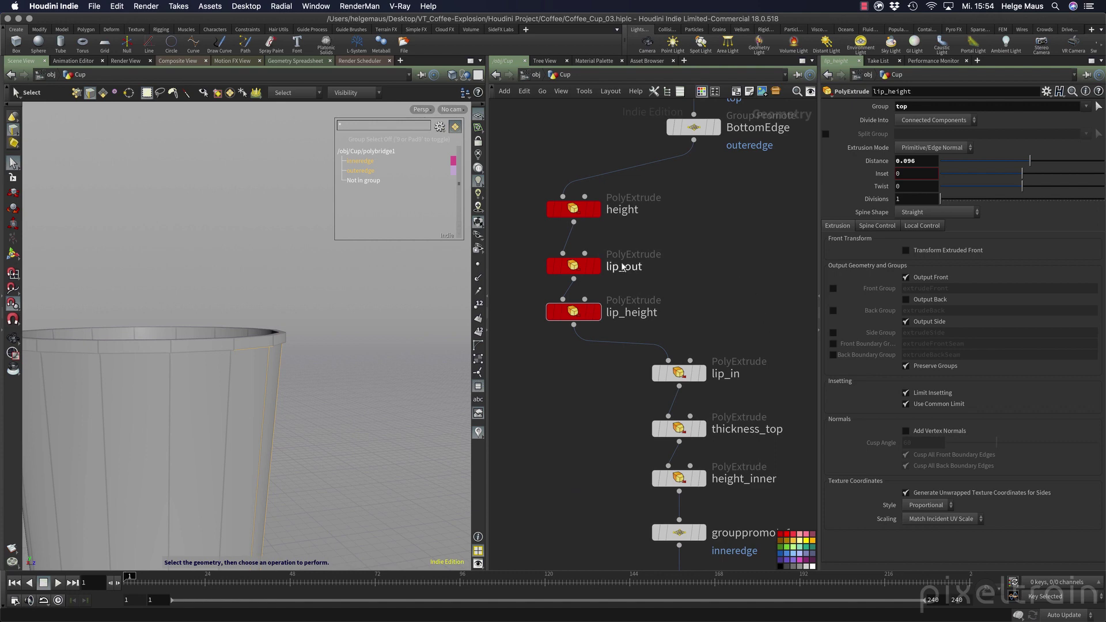
click(580, 214)
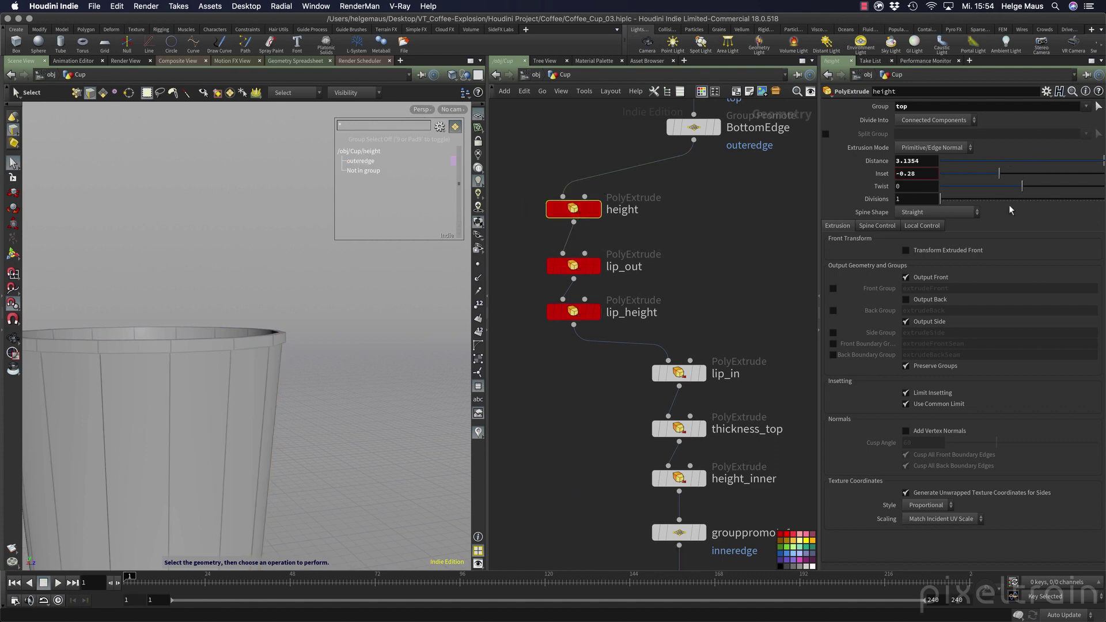
drag(941, 200, 976, 202)
key(space)
drag(269, 378, 274, 302)
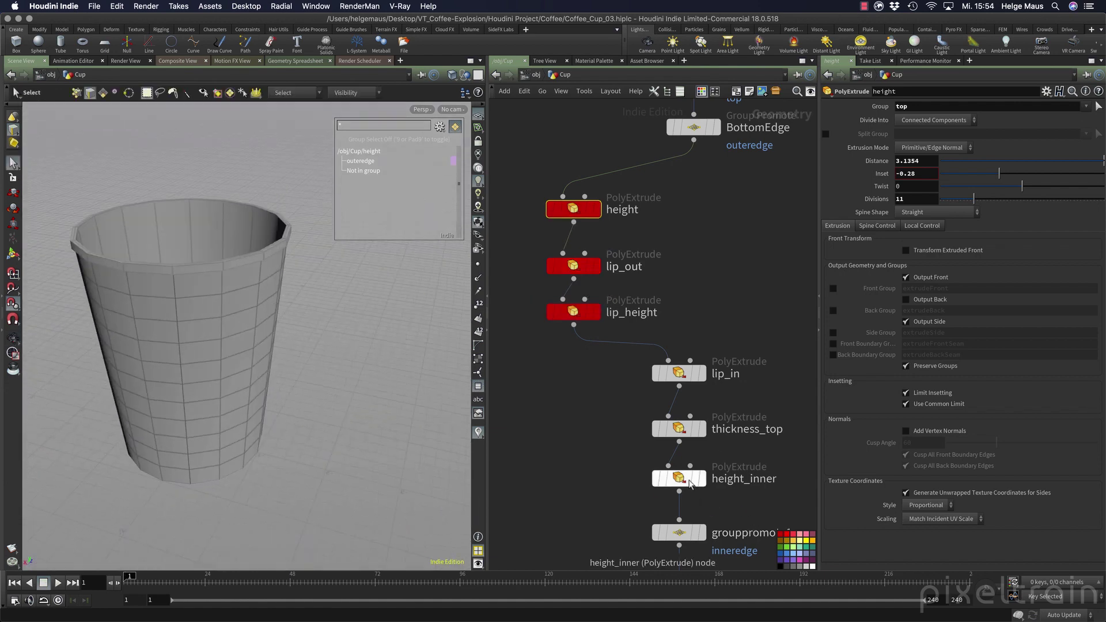
Set the height_inner node's Divisions to 9 and check the cup's subdivisions from several angles.
click(683, 483)
drag(946, 201, 968, 200)
alt+drag(376, 393, 367, 267)
alt+drag(334, 415, 368, 297)
alt+drag(366, 398, 333, 448)
Lay out the nodes from height through polybridge1 in an even vertical column and align it directly beneath BottomEdge.
scroll(618, 461, down, 5)
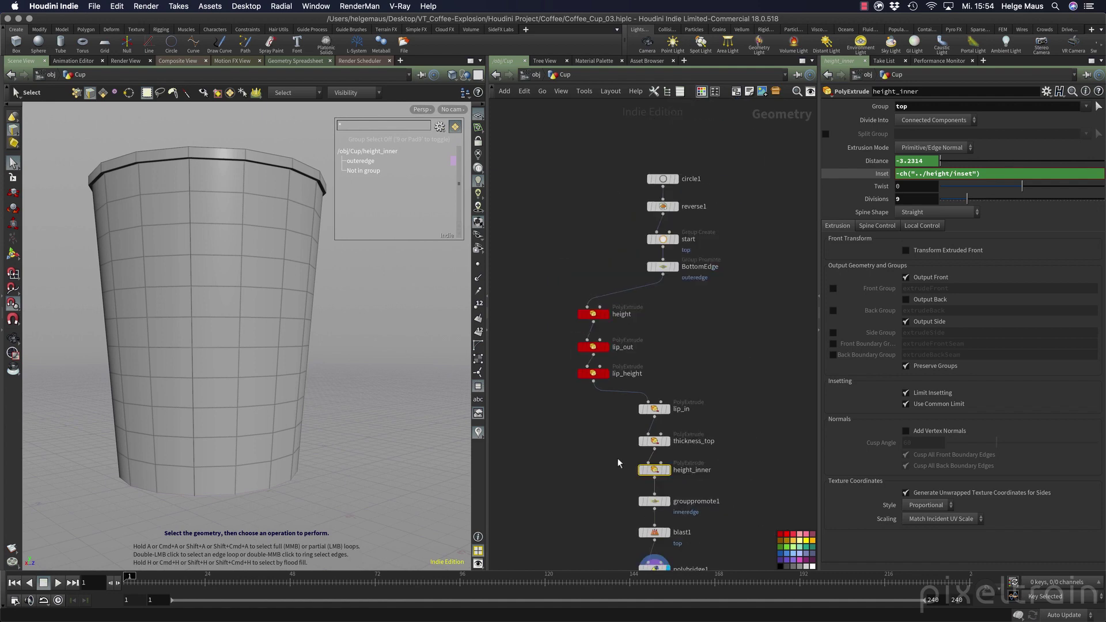
middle_drag(735, 435, 735, 347)
drag(551, 211, 718, 512)
key(shift+l)
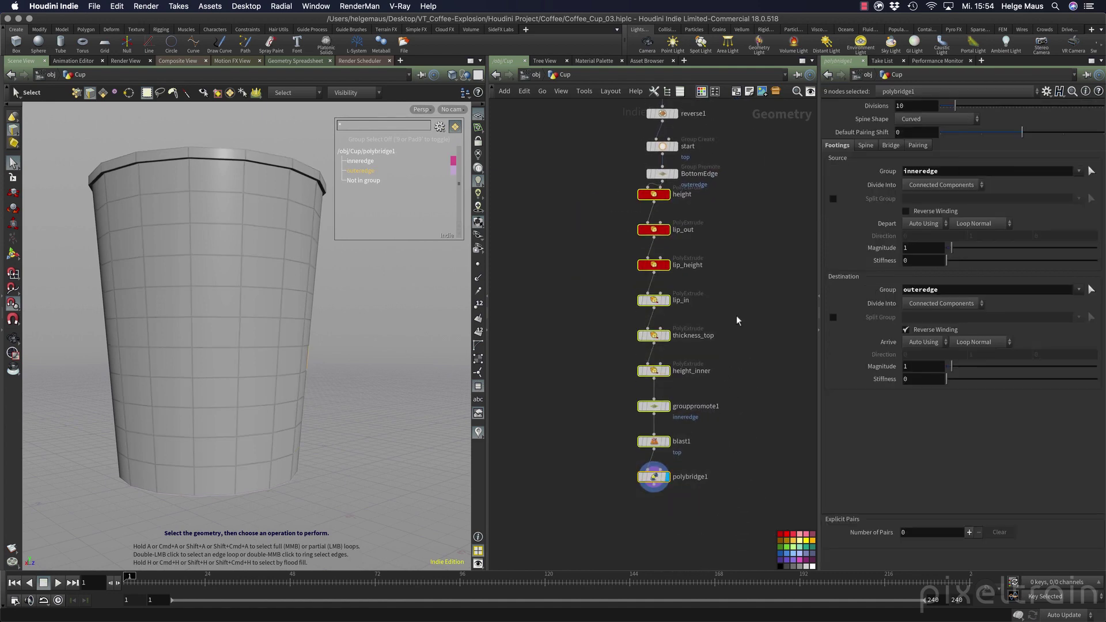
mouse_move(656, 199)
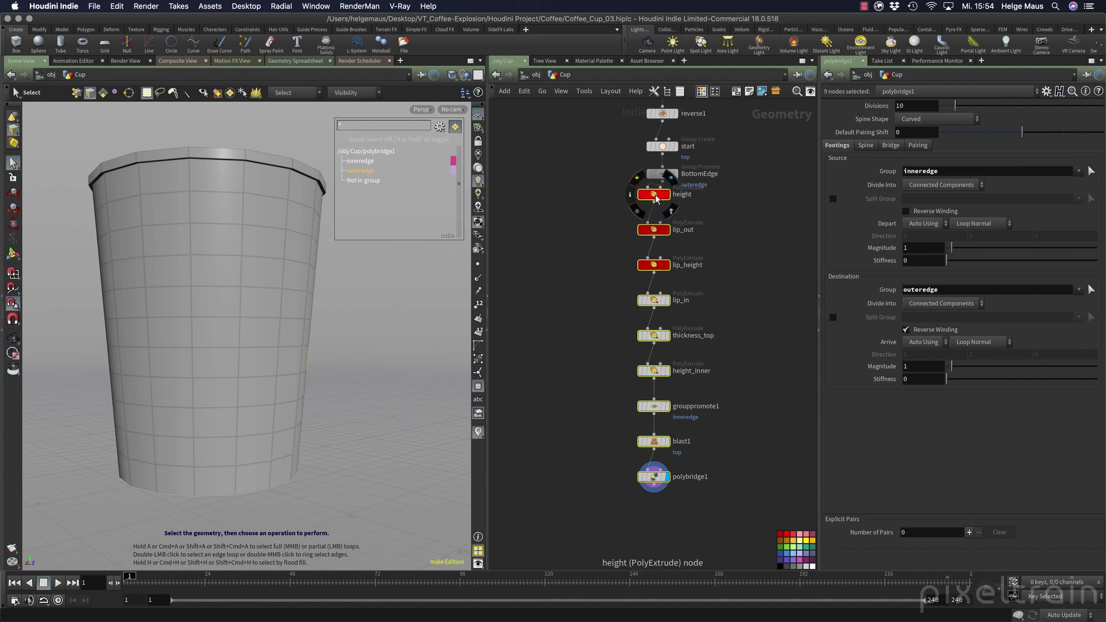
drag(657, 198, 666, 212)
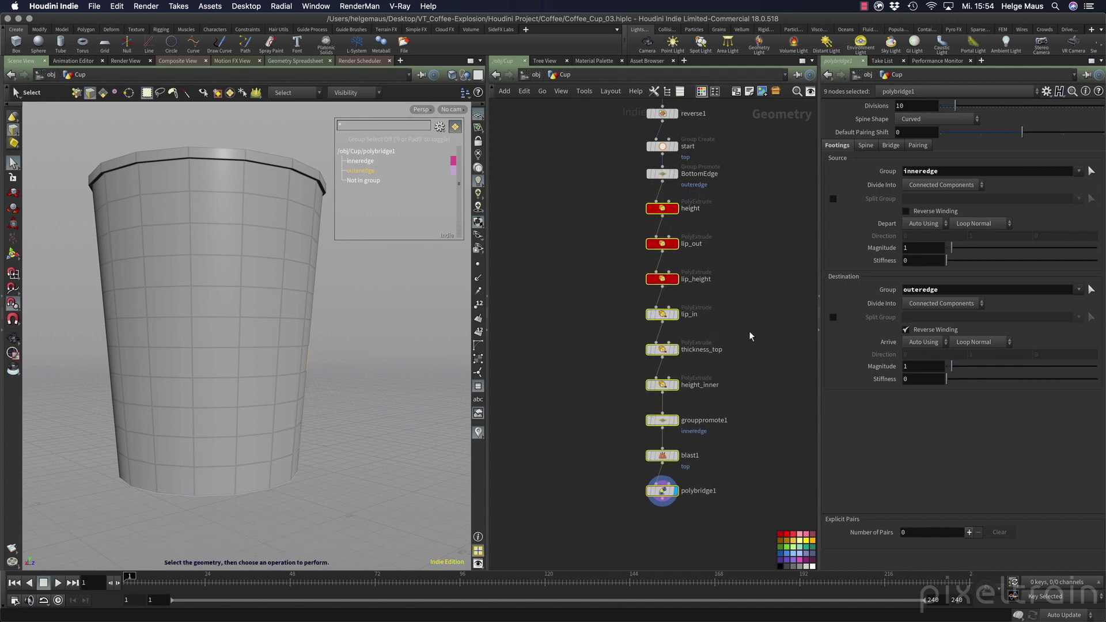
click(756, 374)
Append a Null node to polybridge1's output and place it directly below as the displayed node.
middle_drag(691, 529, 656, 407)
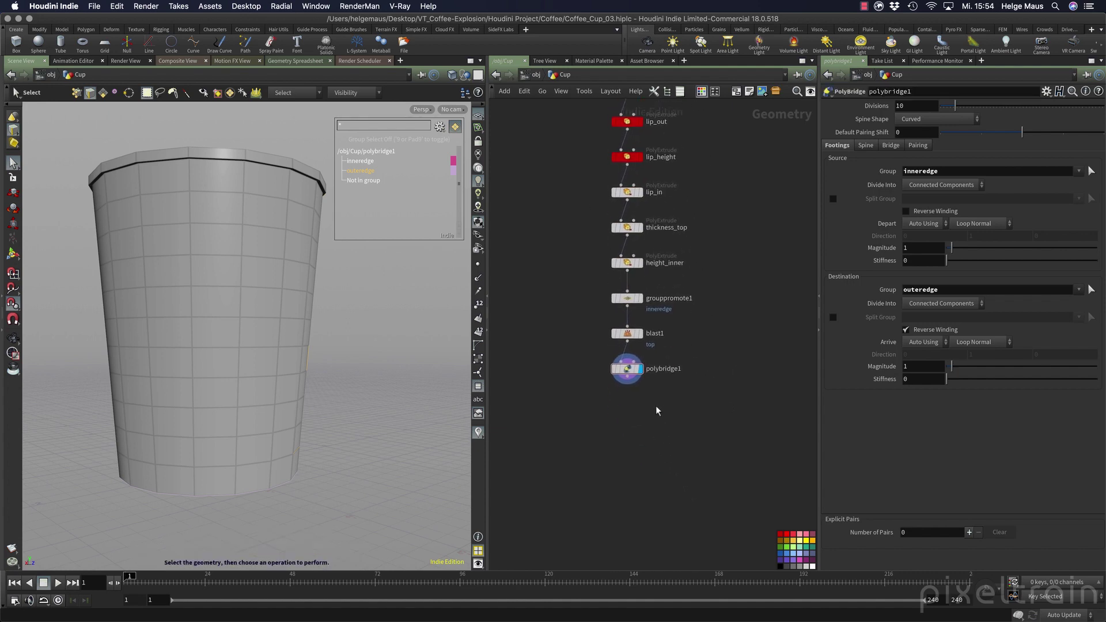
click(628, 378)
key(Tab)
text(null)
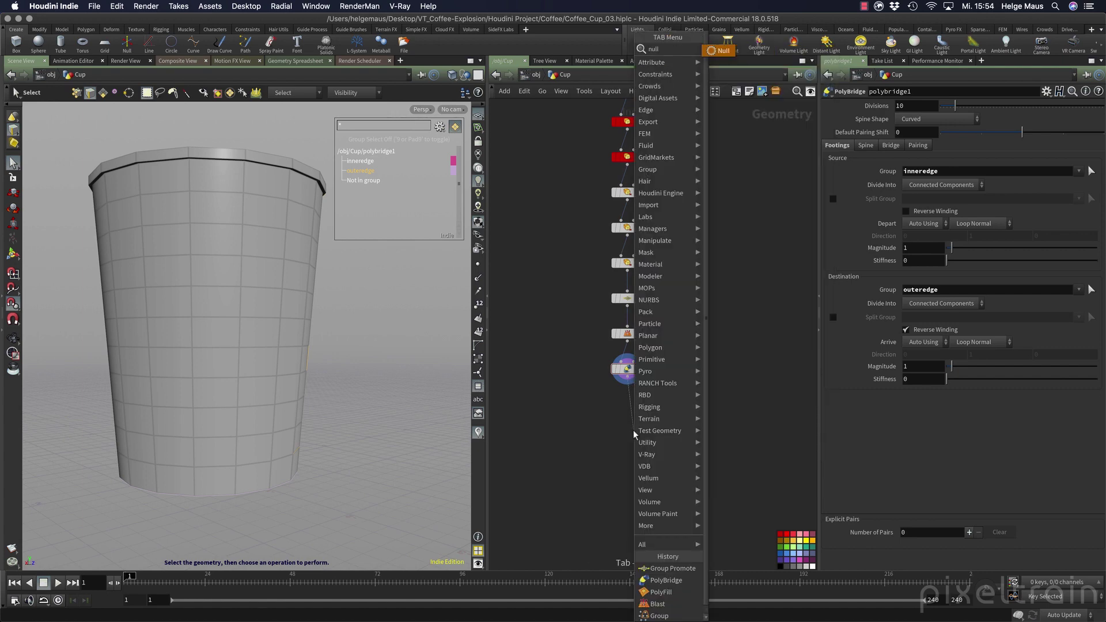
key(Return)
click(627, 408)
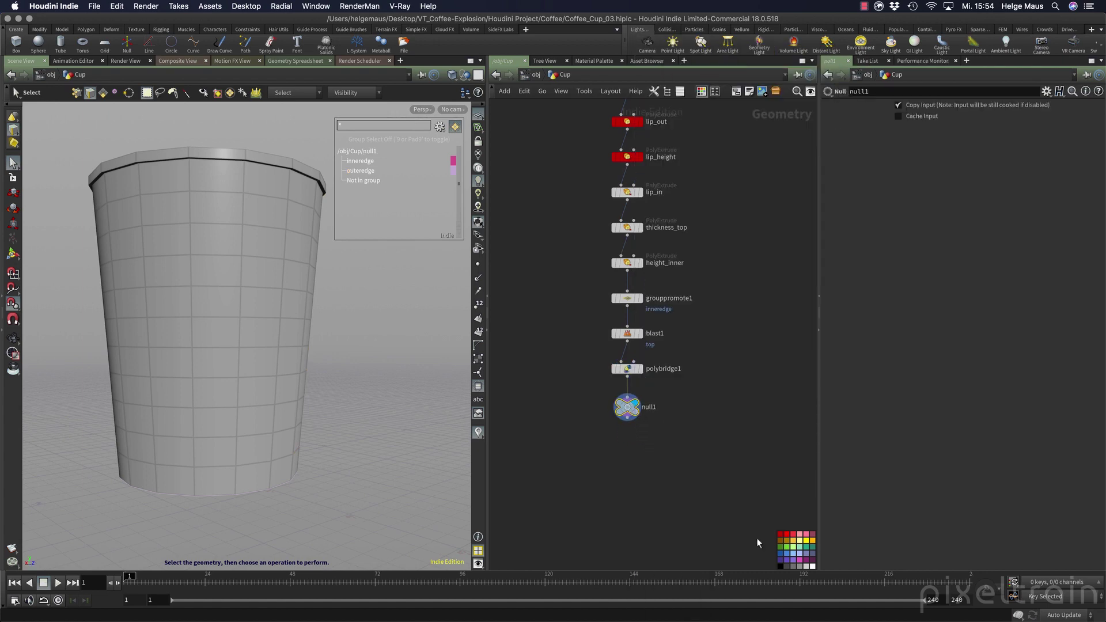
Color the Null node black, rename it CUP_Paper, and save the scene.
click(780, 566)
double_click(650, 407)
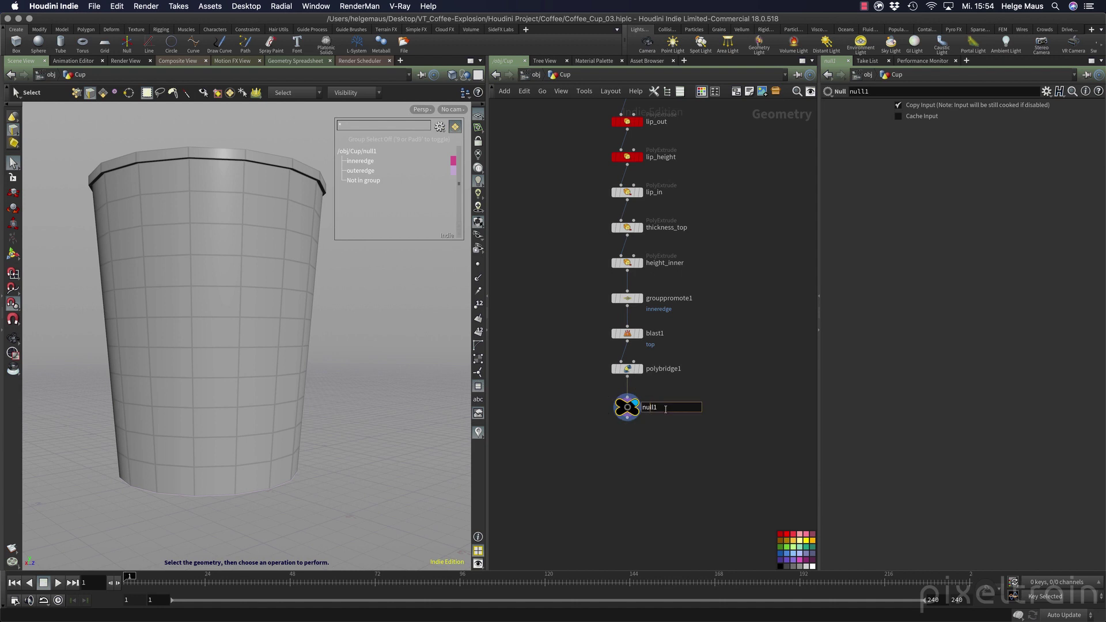
text(CUP_Paper)
key(Return)
key(super+s)
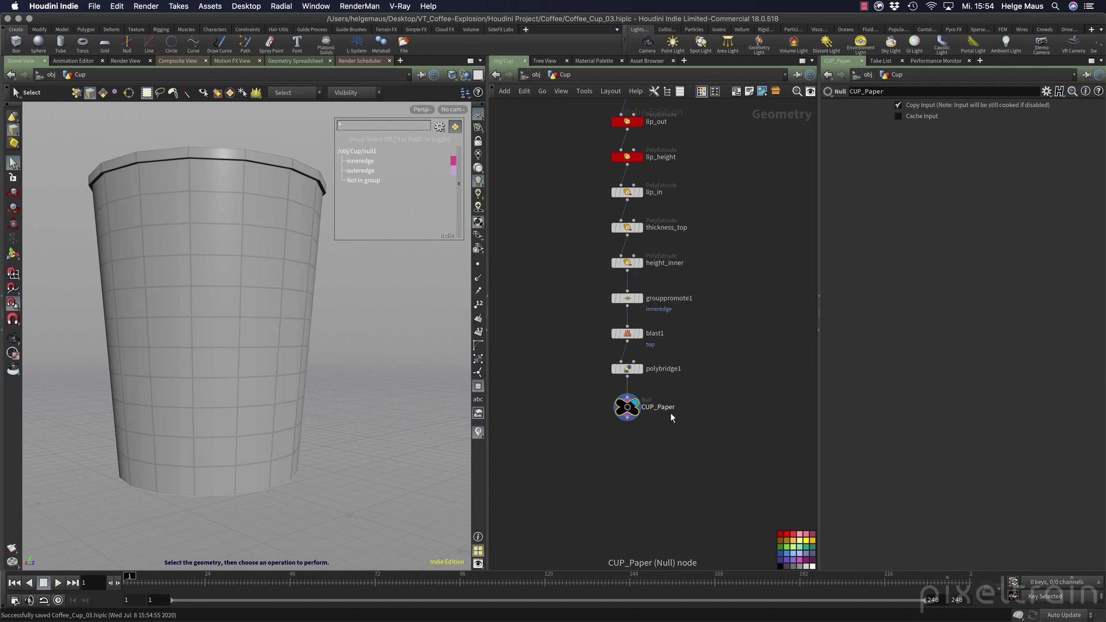
Hide the viewport's group list and inspect the cup from the side and from below.
click(479, 386)
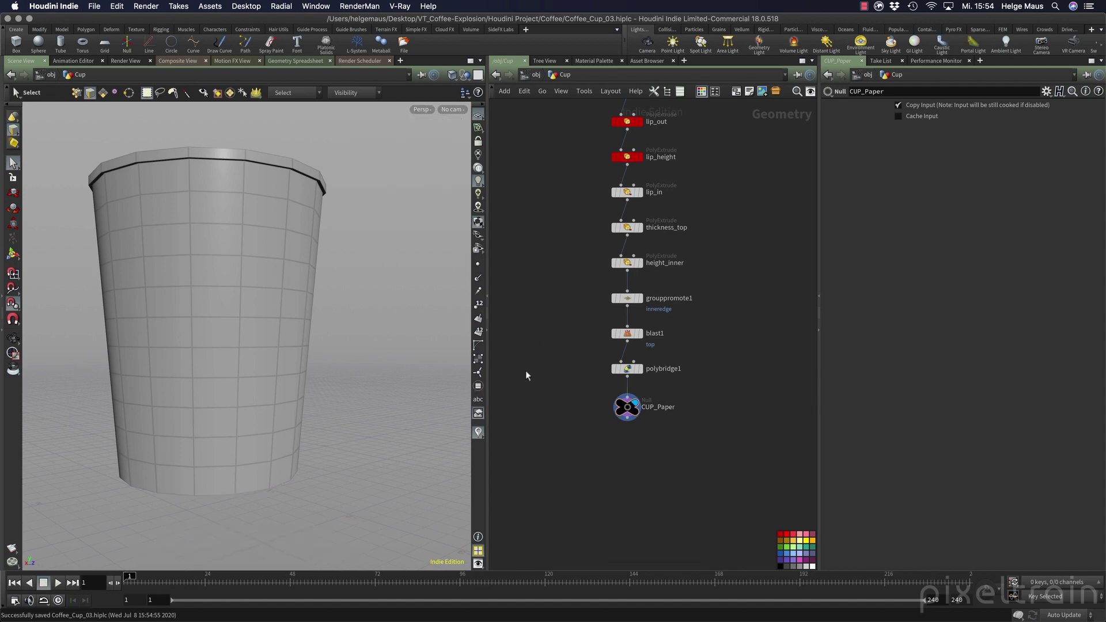
mouse_move(323, 352)
alt+mouse_down()
mouse_move(291, 365)
mouse_move(340, 390)
mouse_move(317, 371)
alt+mouse_up()
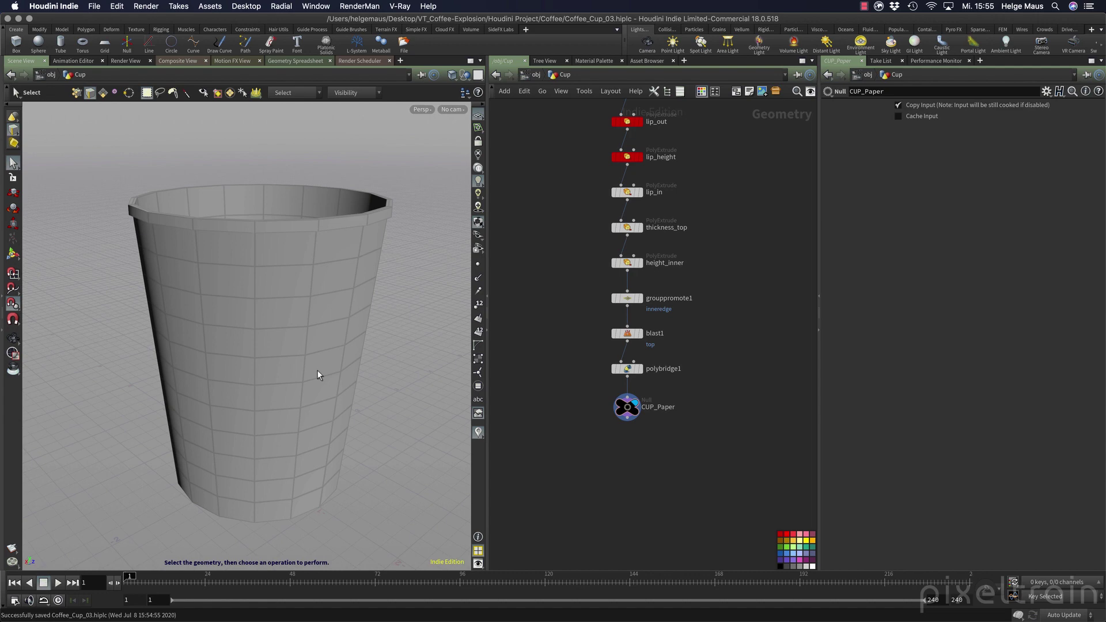
key(Escape)
drag(294, 469, 328, 285)
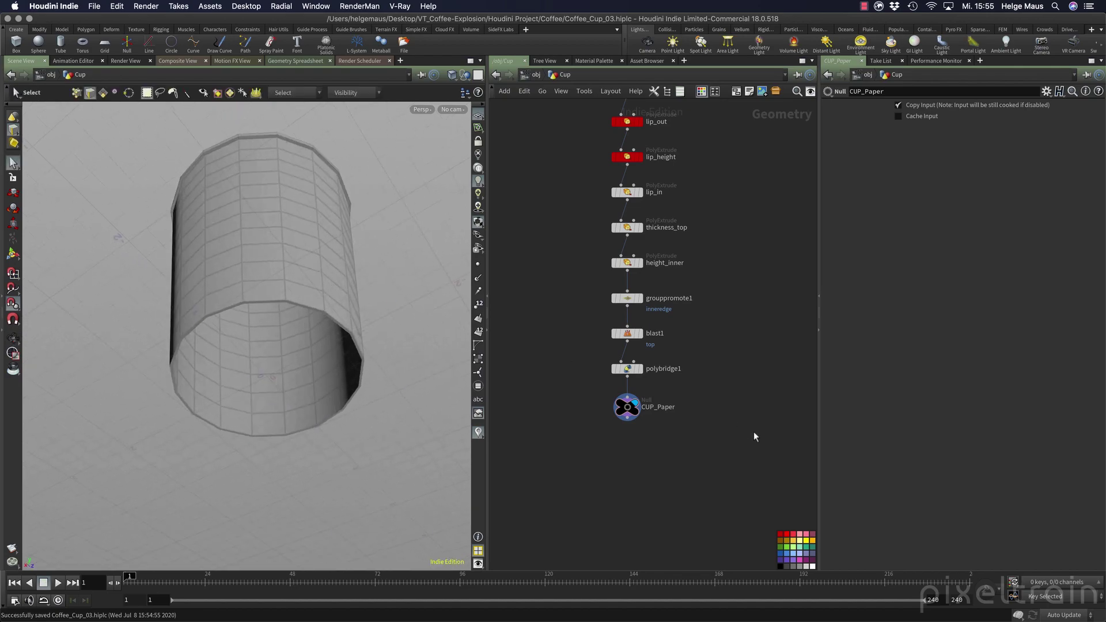